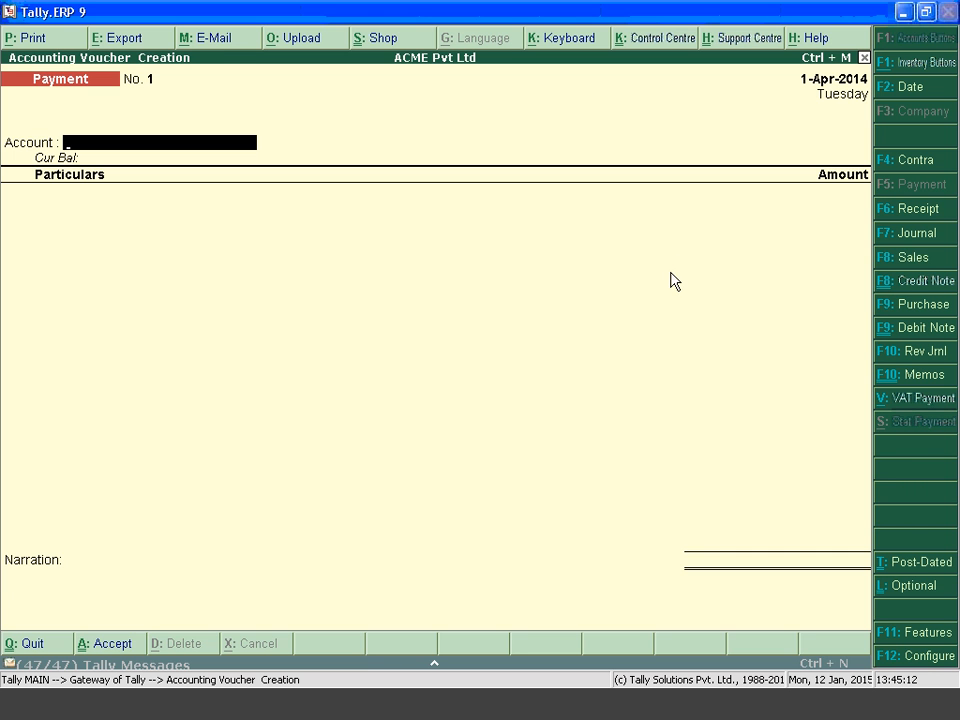
Start a sales voucher, switch it from invoice to voucher mode, and debit Prism Softlinks with 10,000.
key(F8)
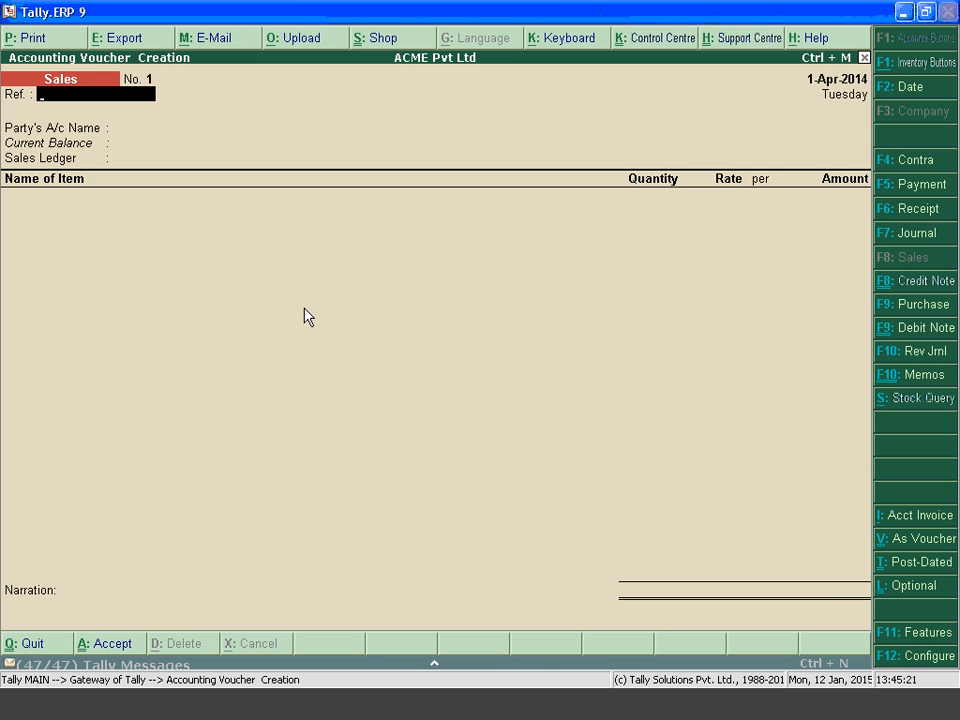
key(ctrl+v)
key(Return)
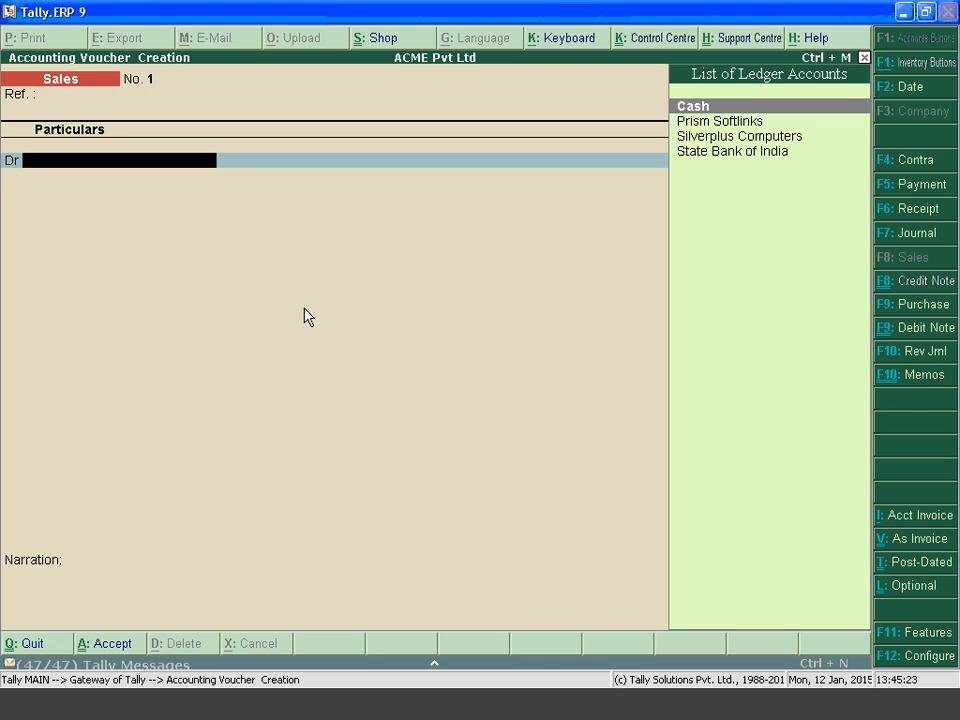
key(Down)
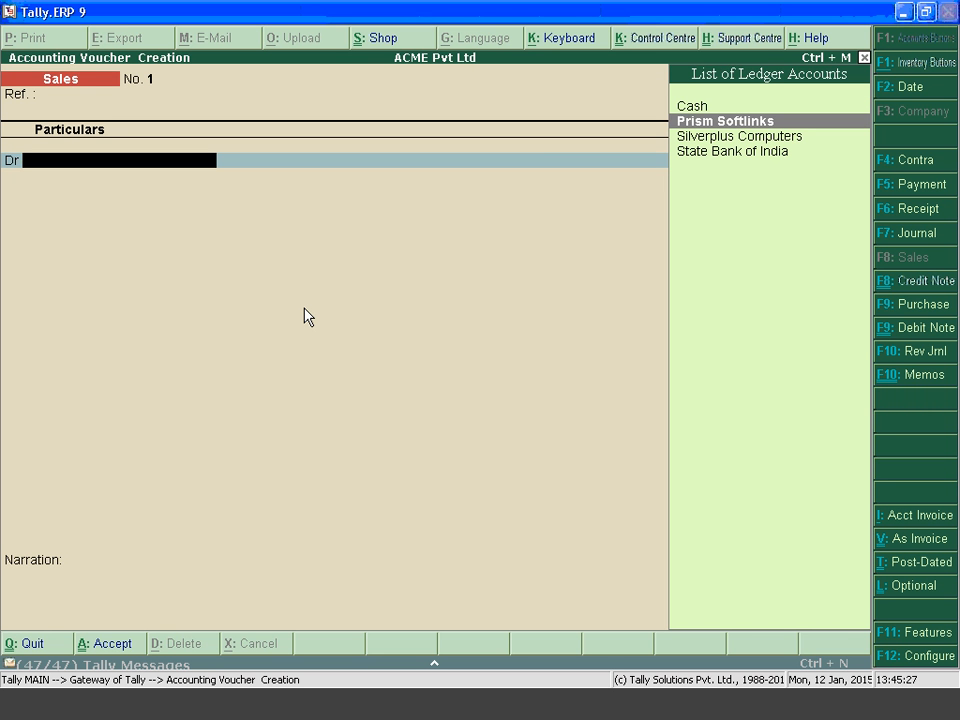
key(Return)
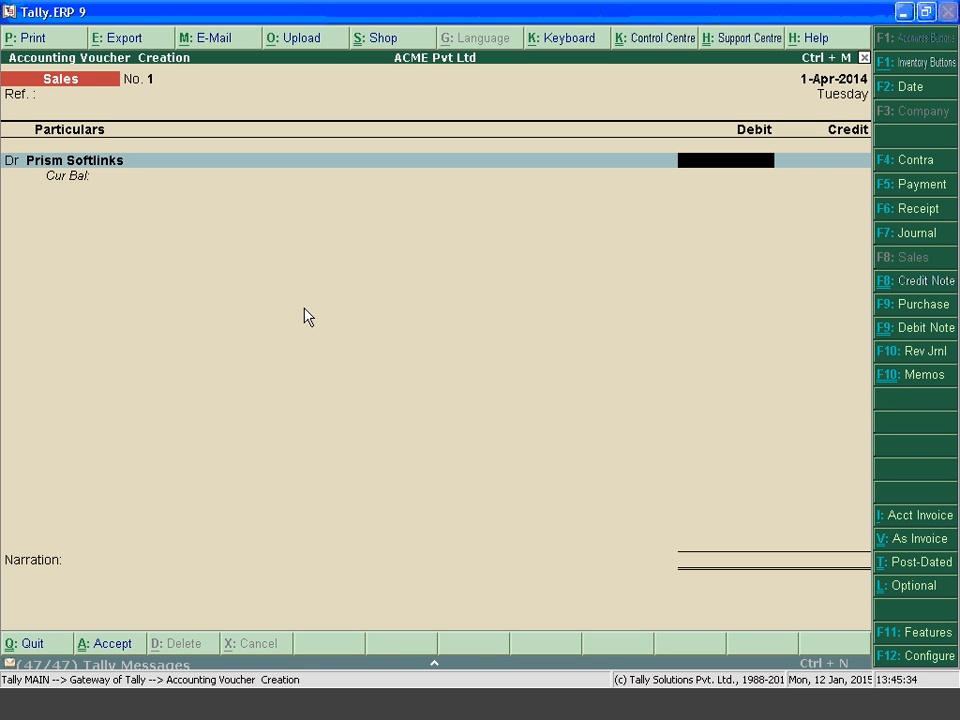
text(10000)
key(Return)
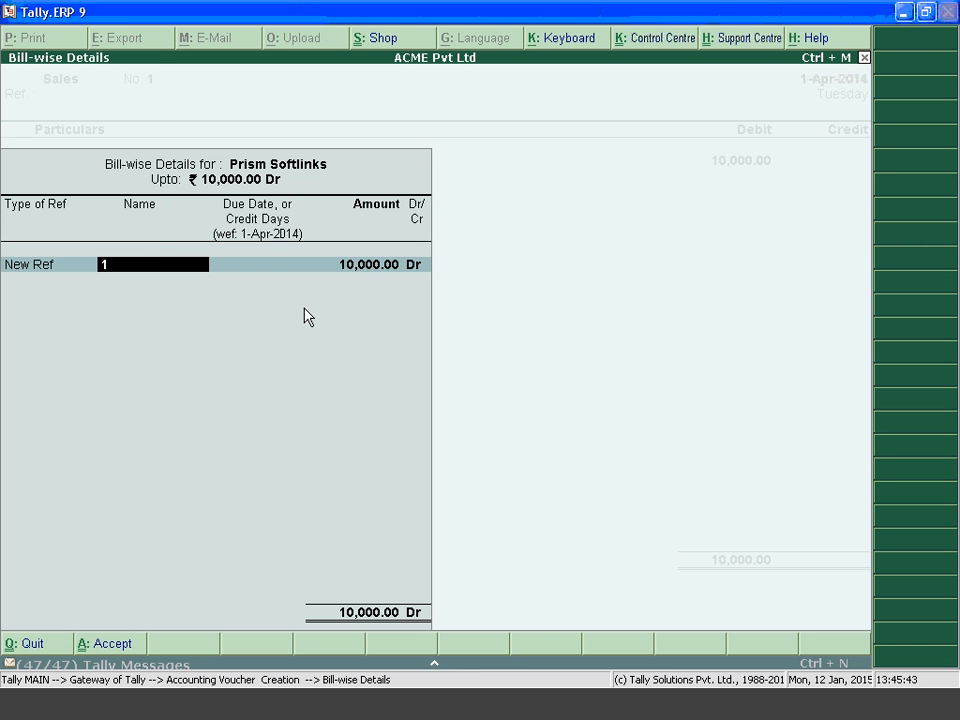
Add the new bill reference Bill 01 with a 1-day credit period and credit the Sales ledger with 10,000.
text(Bill 01)
key(Return)
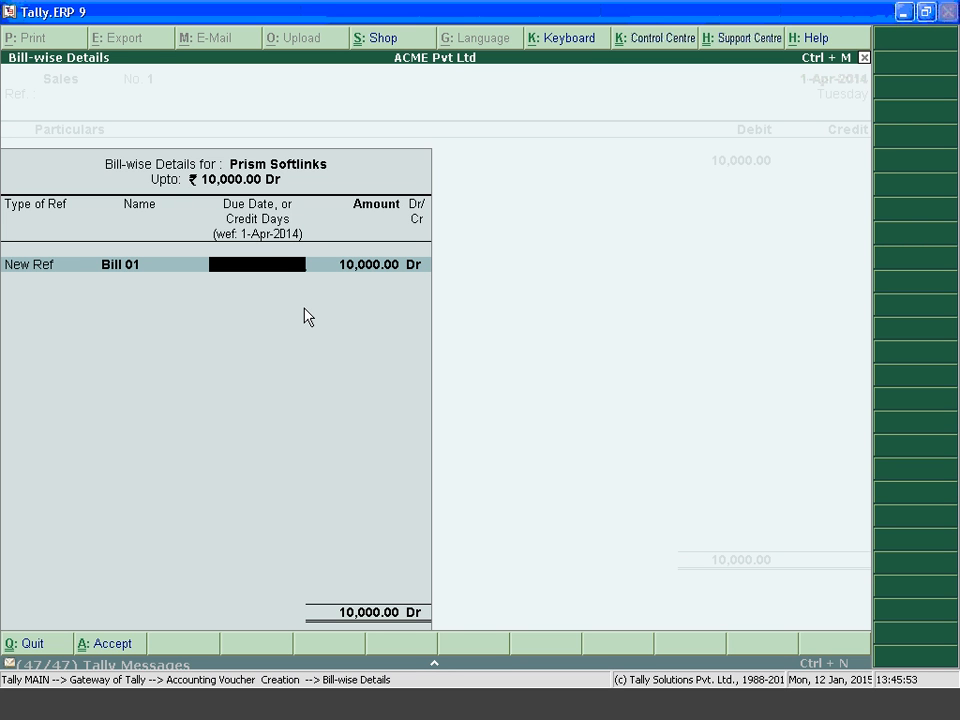
text(1)
key(Return)
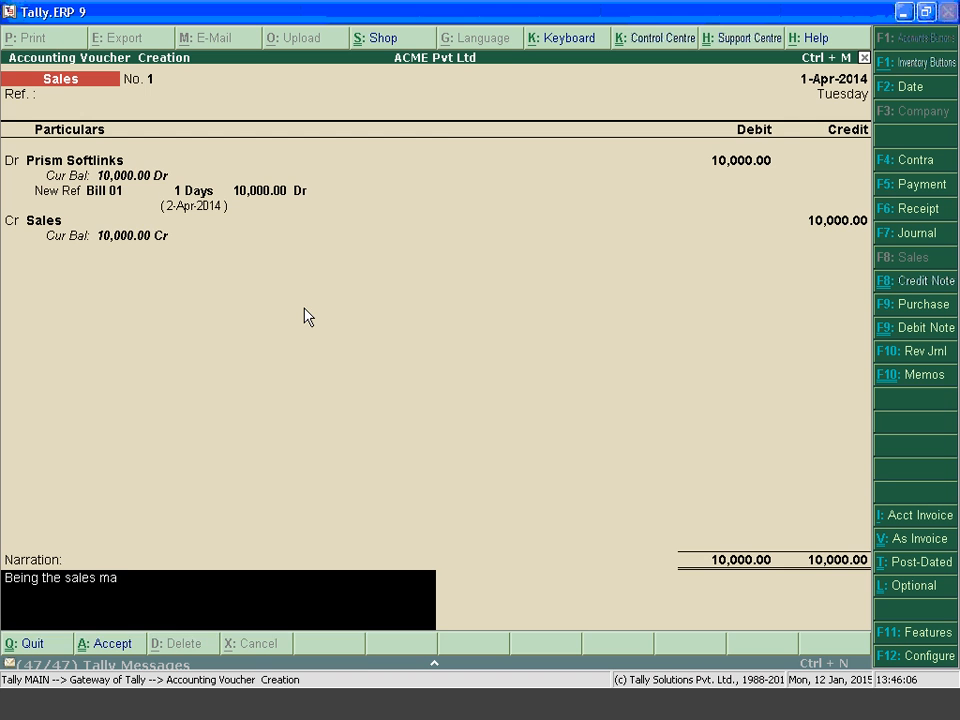
Enter the narration "Being the sales made" and save the sales voucher.
text(de)
key(Return)
key(Return)
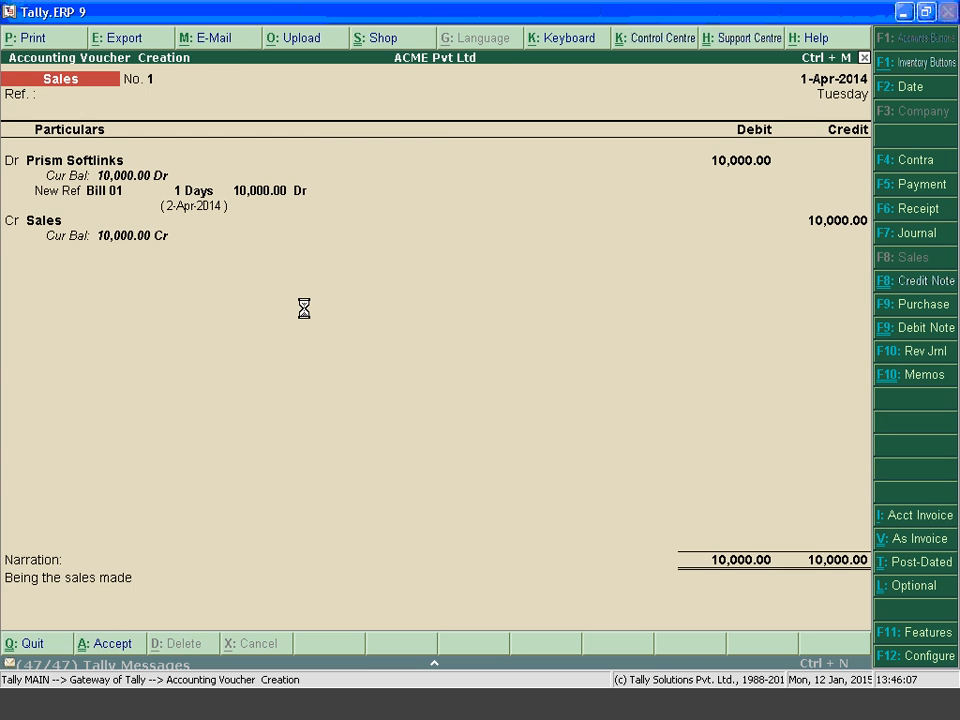
Date the second sales voucher 2-4-2014 and debit Prism Softlinks with 20,000.
key(F2)
text(2-4-2014)
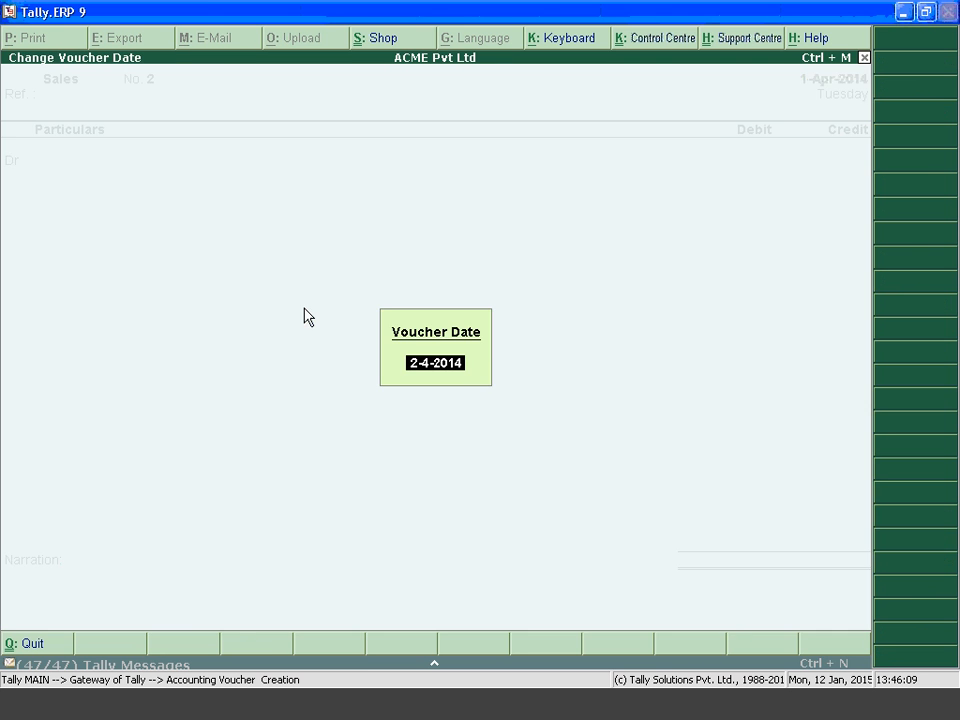
key(Return)
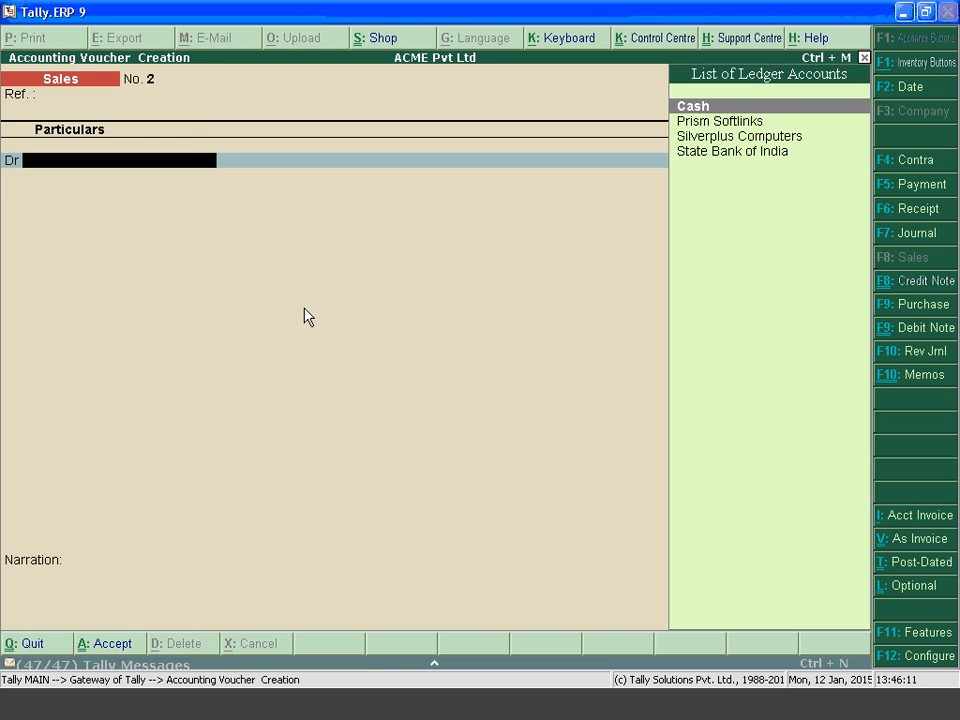
key(Down)
key(Return)
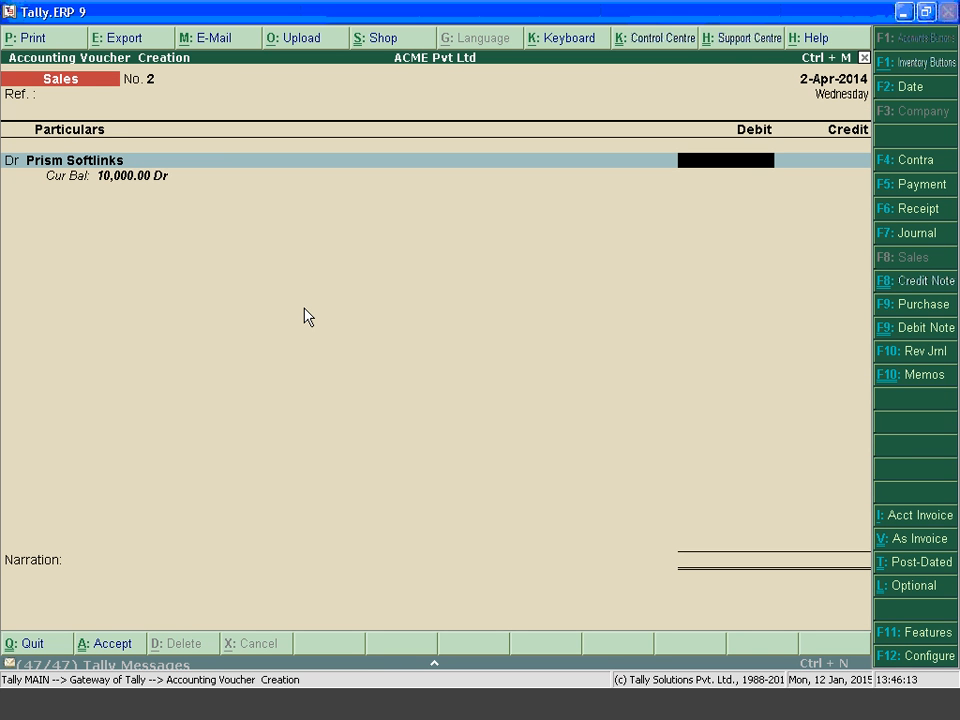
text(20,000)
key(Return)
Add the new bill reference Bill 02 for 20,000 Dr with a credit period of 10 days.
text(B)
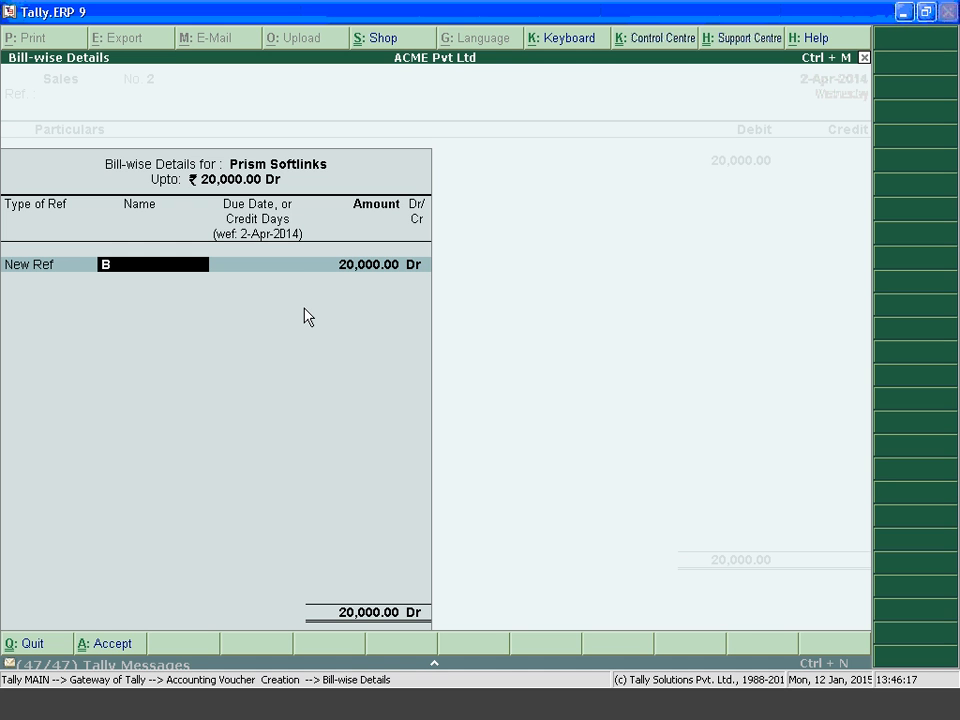
text(ill 02)
key(Return)
text(10)
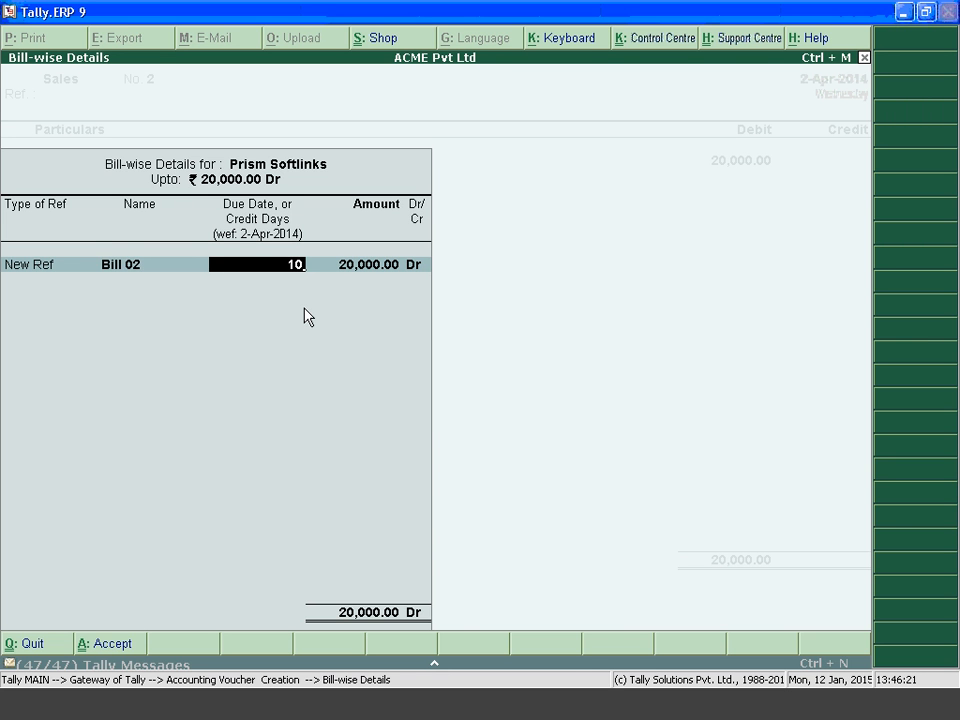
key(Return)
key(Return)
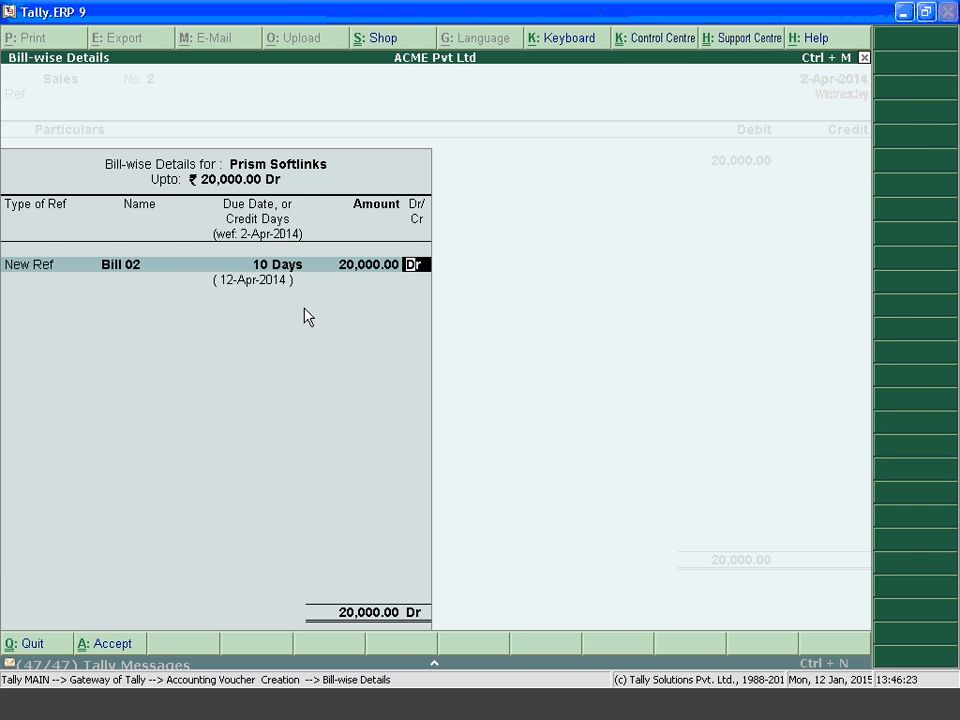
key(Return)
Credit the Sales ledger with 20,000, then save the voucher with a blank narration and leave voucher entry.
key(Return)
key(Return)
key(Return)
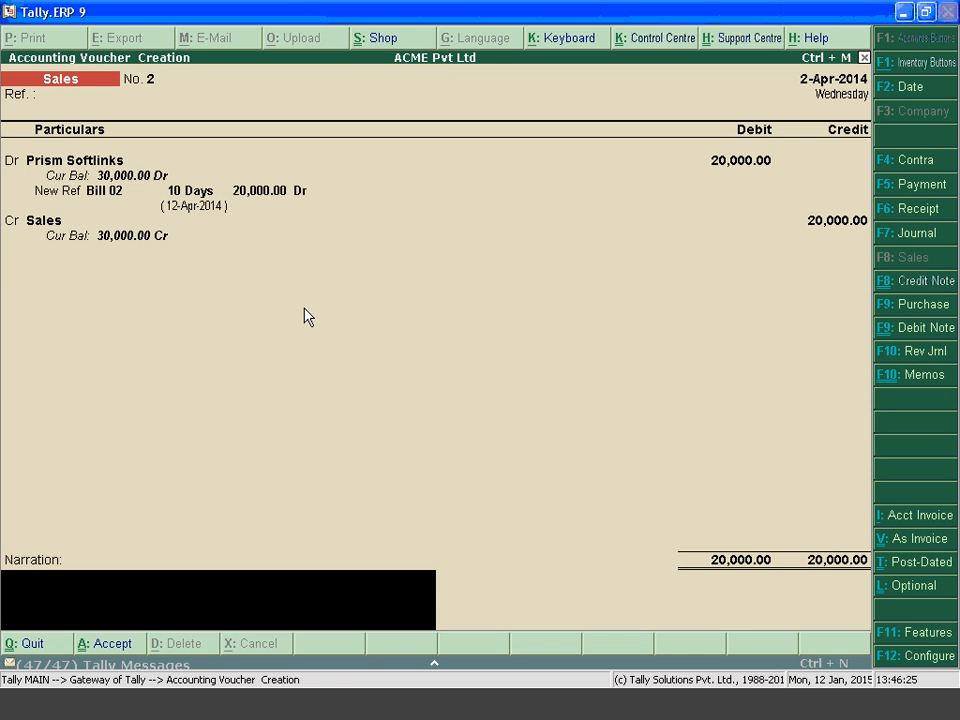
key(Return)
key(Return)
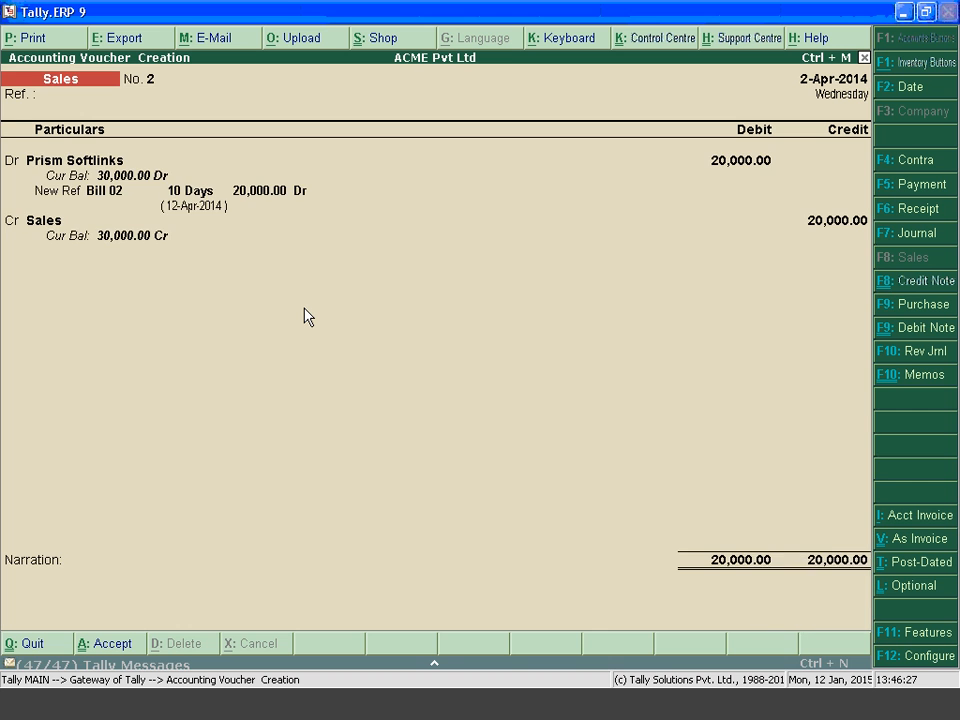
key(Escape)
key(Return)
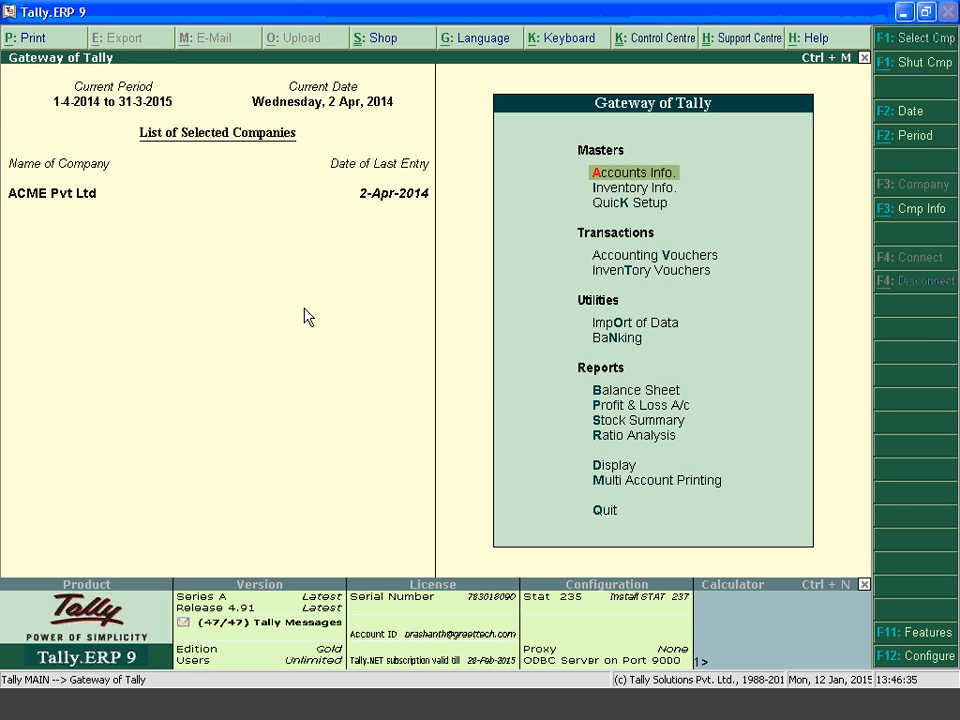
Display the ledger outstandings statement for Prism Softlinks.
key(d)
key(Down)
key(Down)
key(Down)
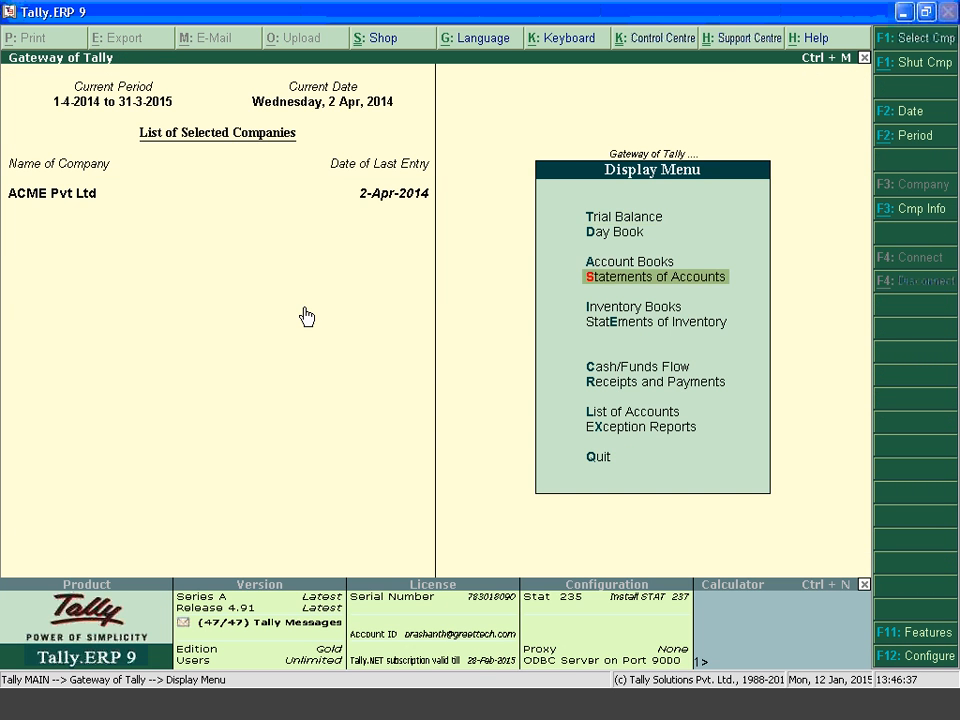
key(Return)
key(Return)
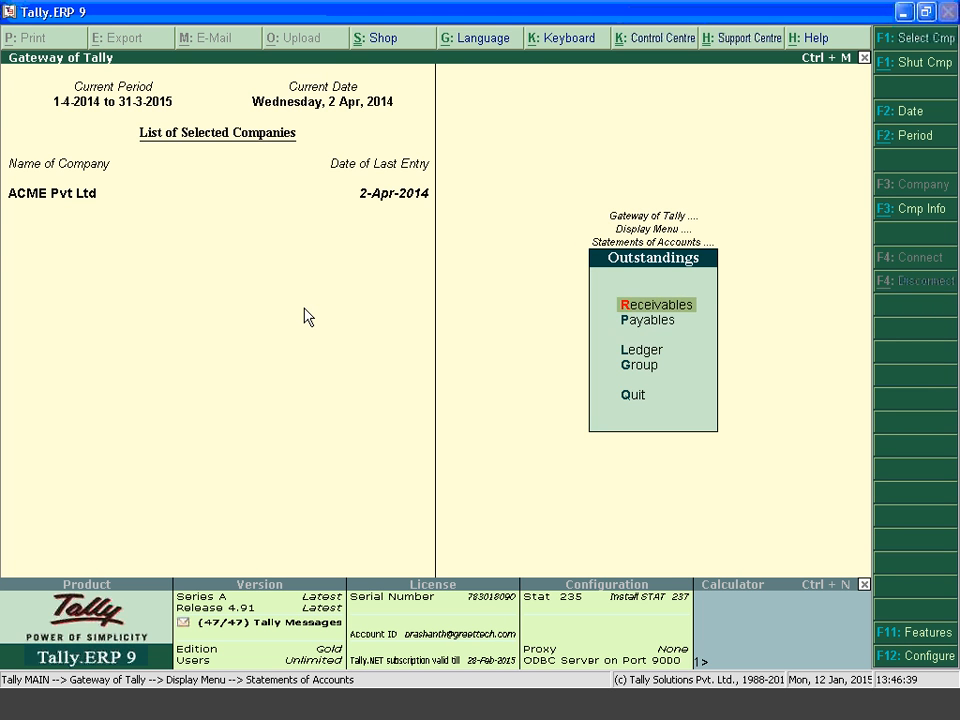
key(Down)
key(Down)
key(Return)
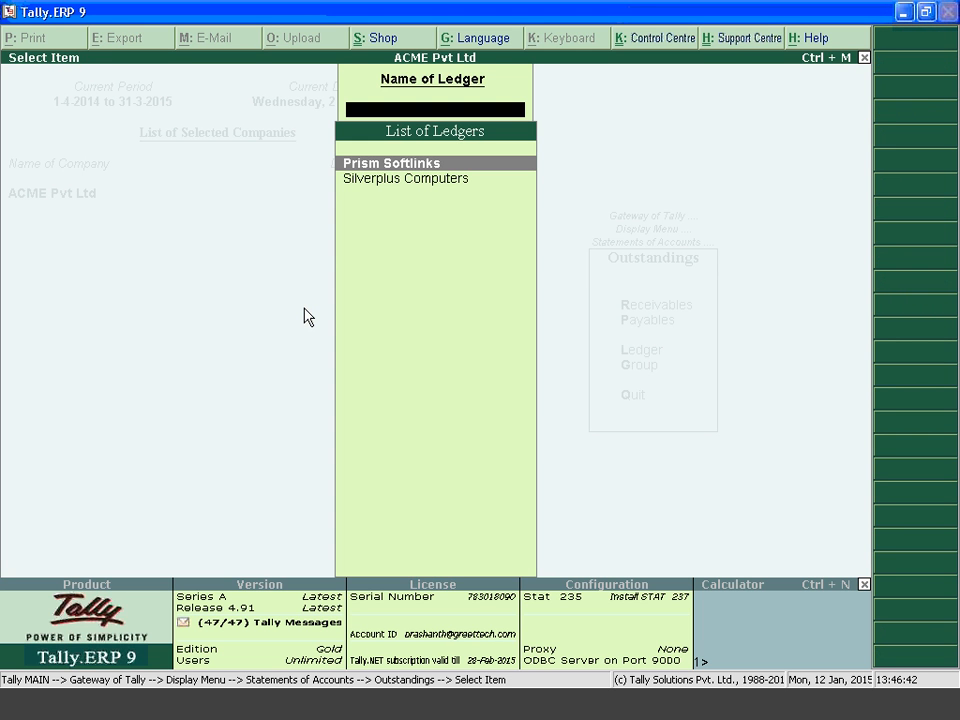
key(Return)
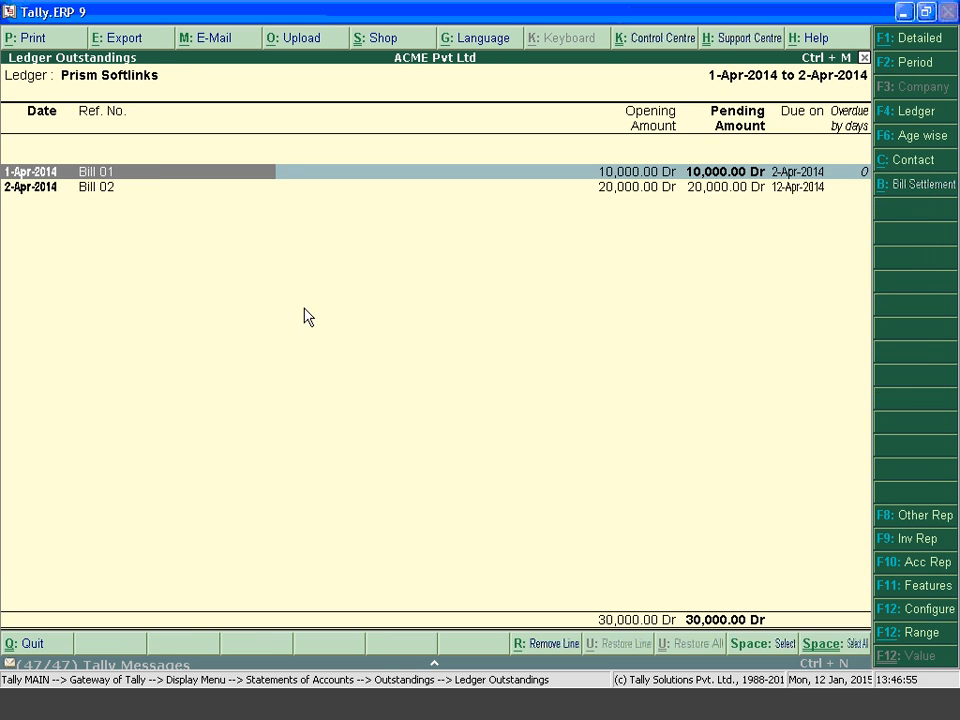
In the outstandings report's print setup, turn on Print Reminder Letter and set the ageing period from 0 to 10 days.
key(alt+p)
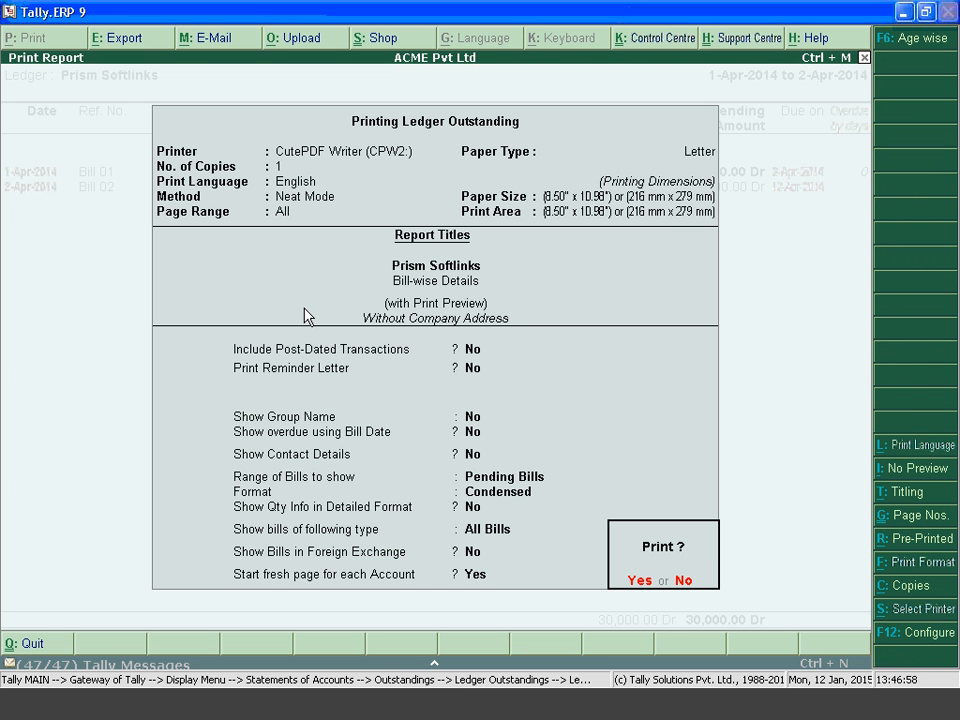
key(n)
key(Return)
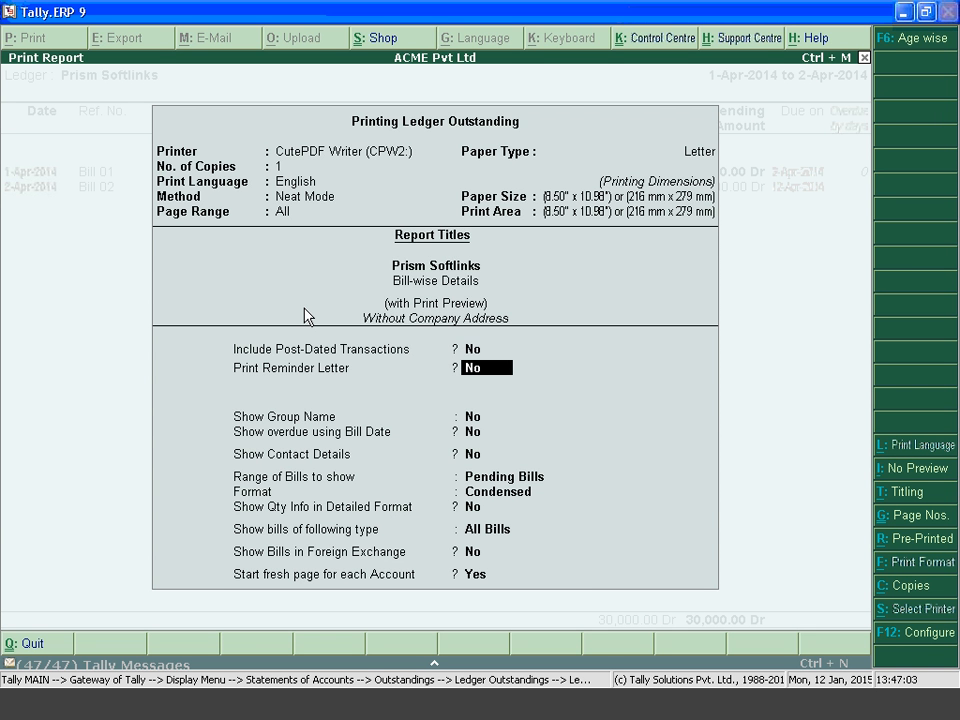
text(y)
key(Return)
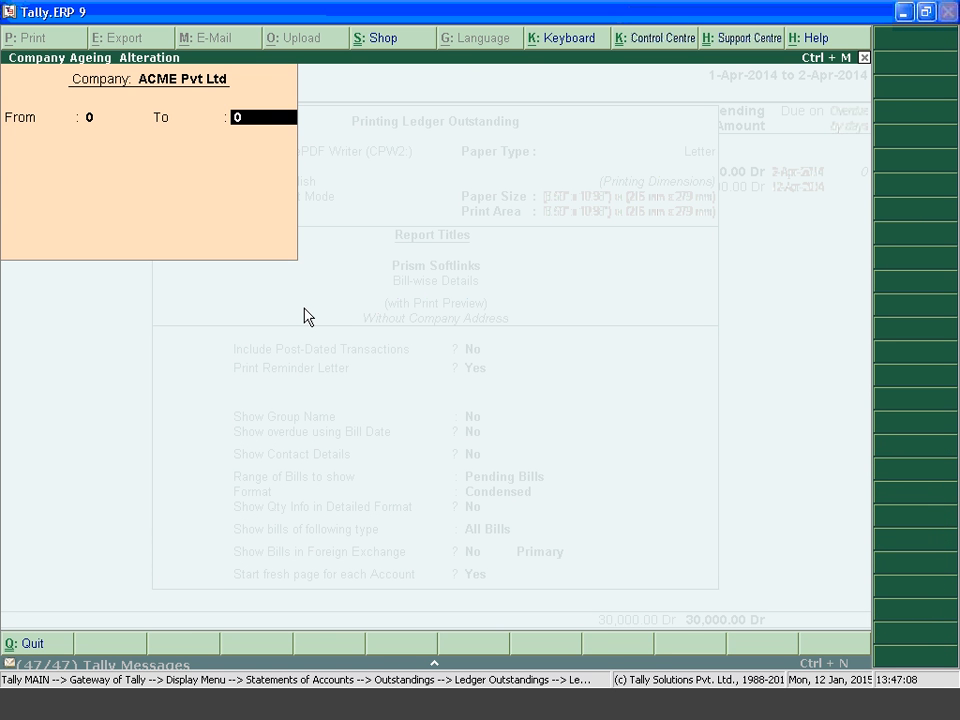
text(10)
key(Return)
key(Return)
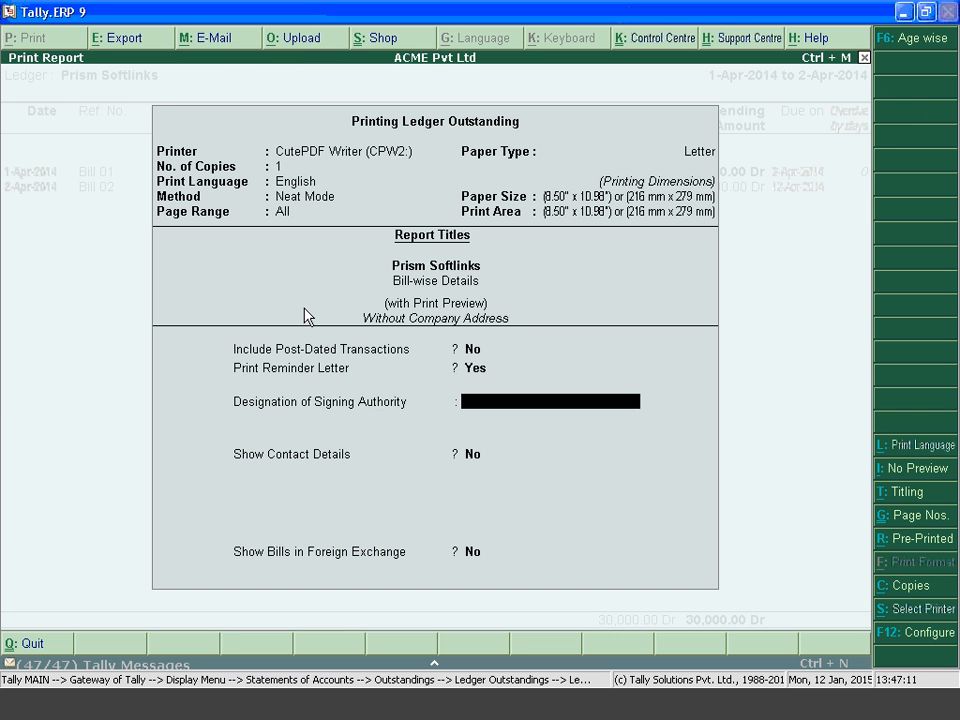
Preview the reminder letter zoomed in, with the signing authority blank and both contact details and foreign exchange bills set to No.
key(Return)
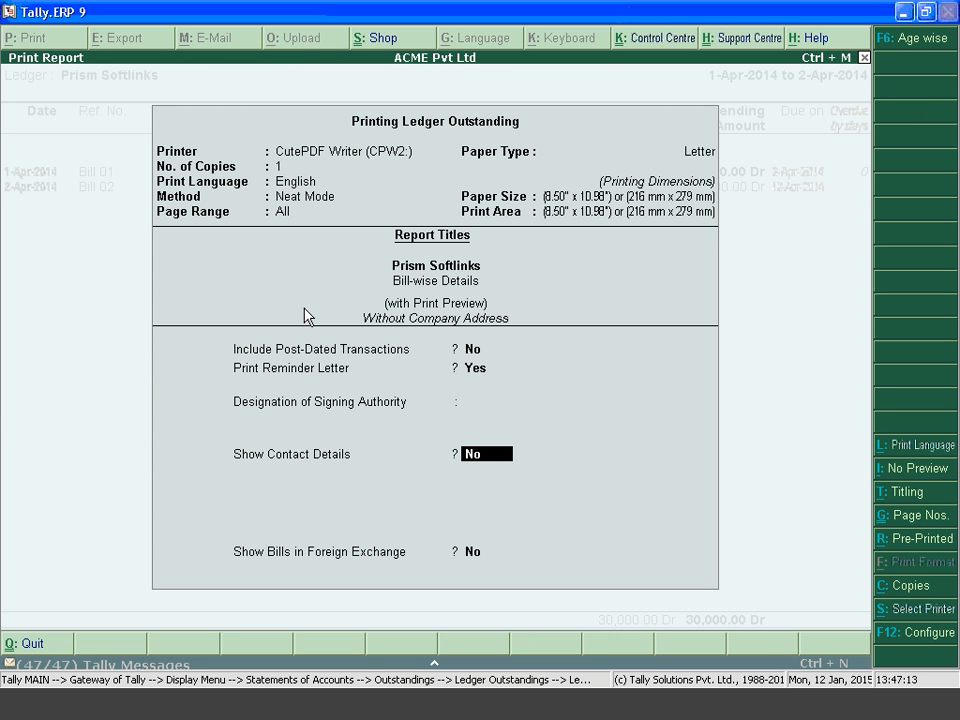
key(Return)
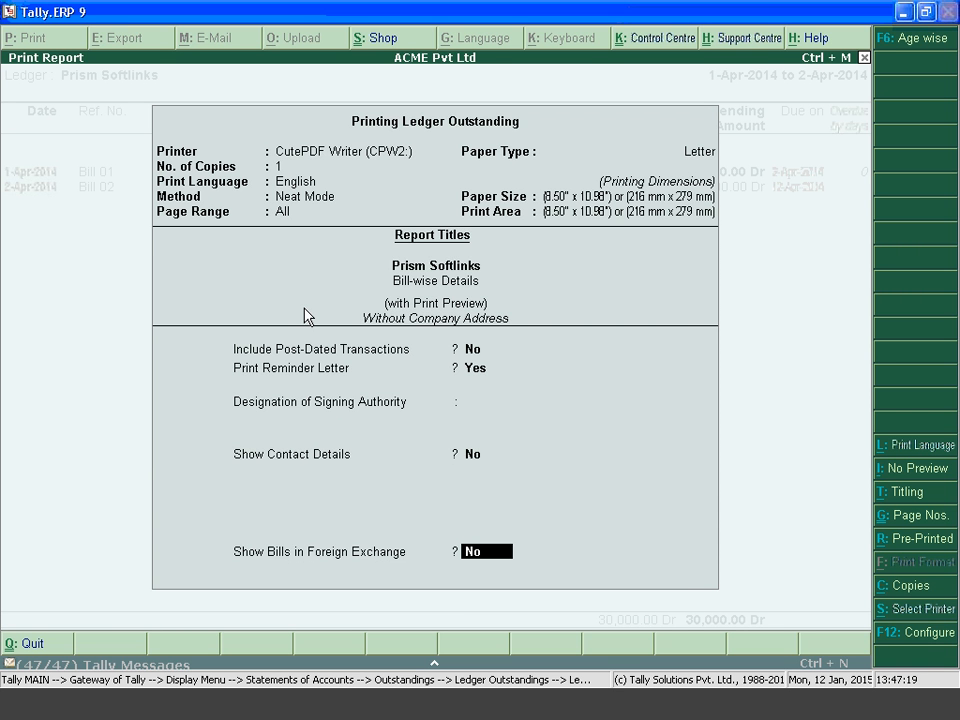
key(Return)
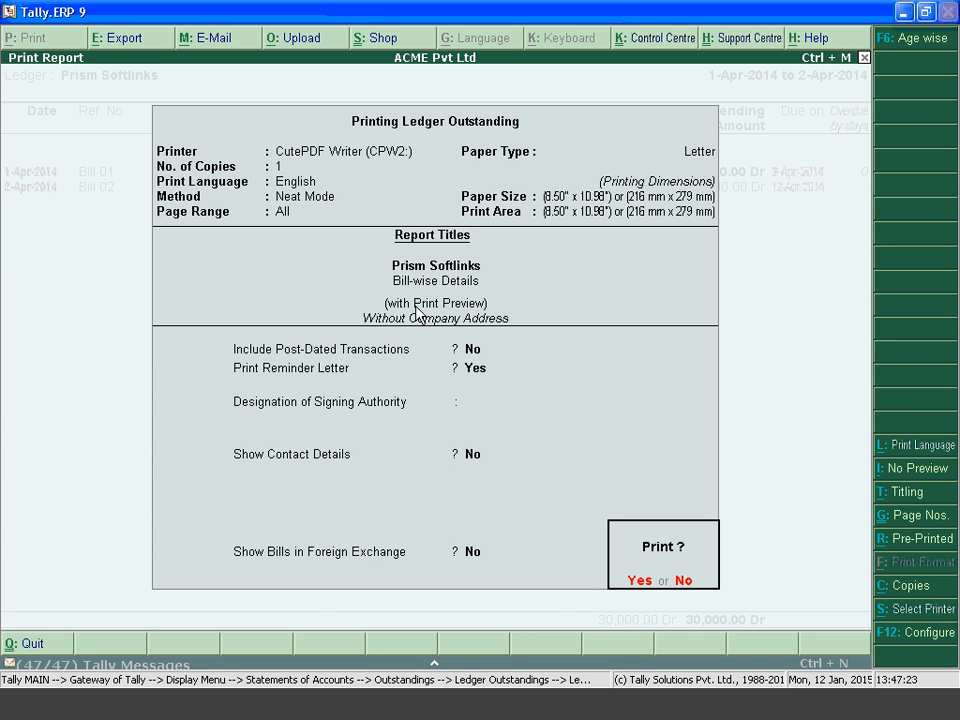
key(Return)
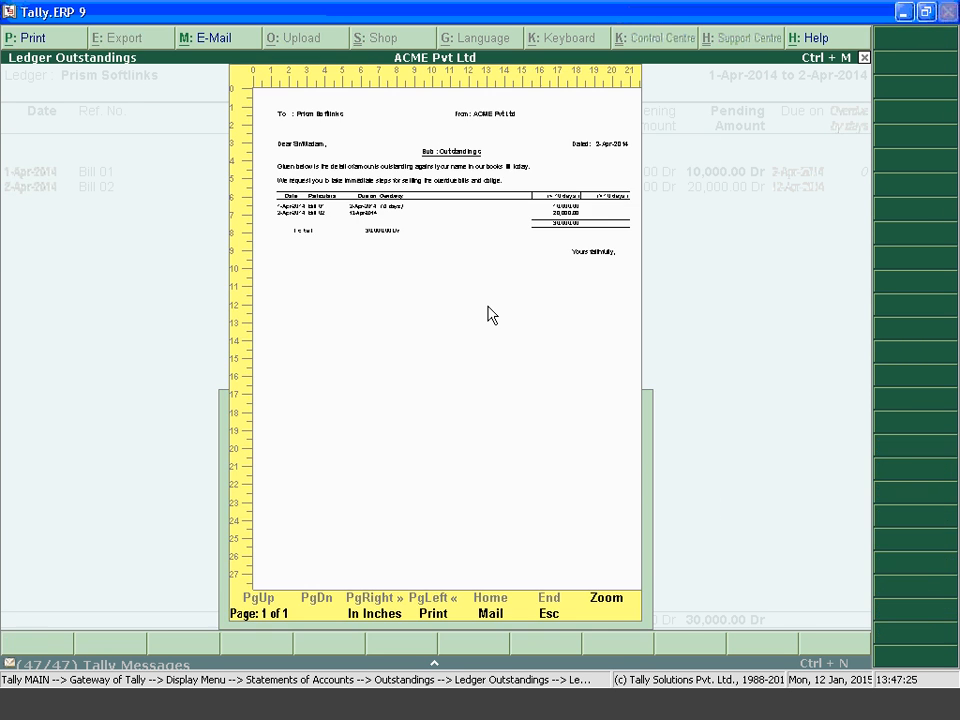
key(alt+z)
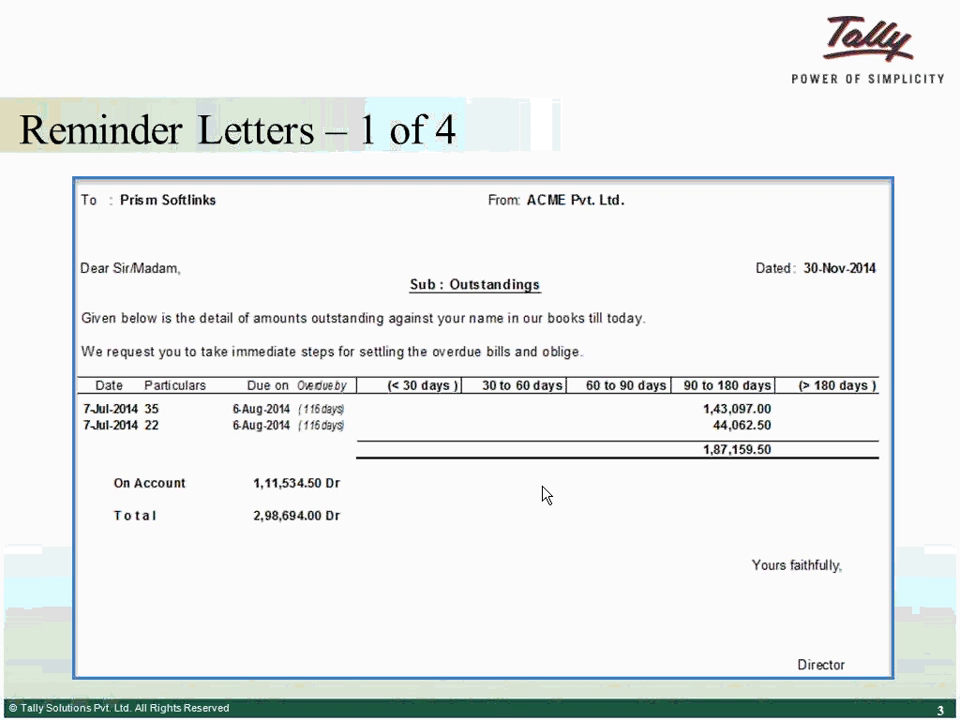
click(542, 487)
key(Right)
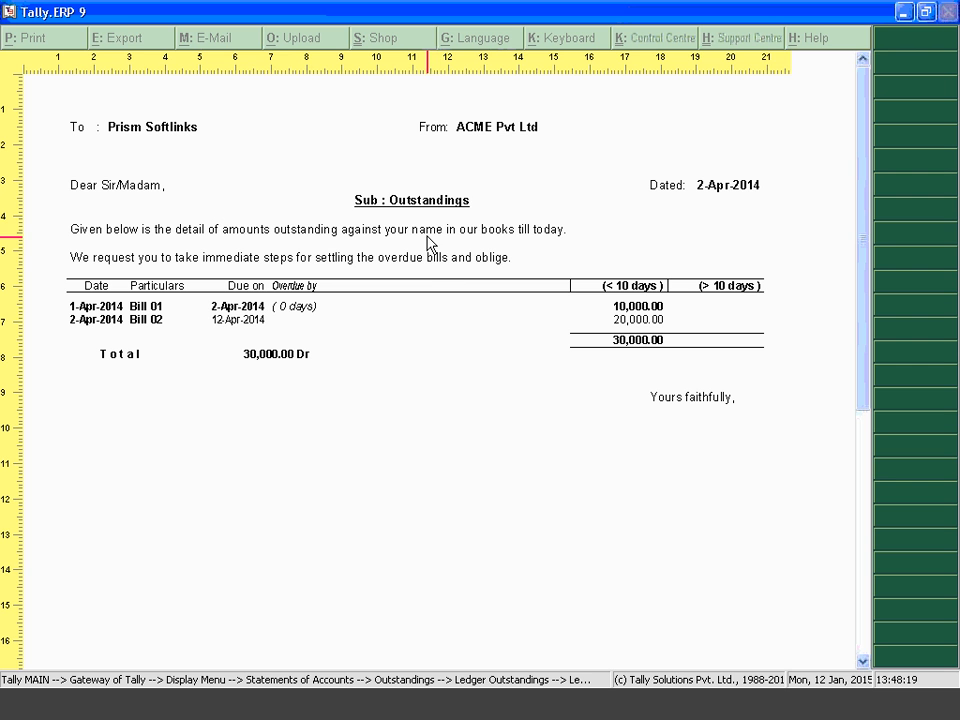
Close the reminder letter preview and the outstandings report, returning to the Gateway of Tally.
key(Escape)
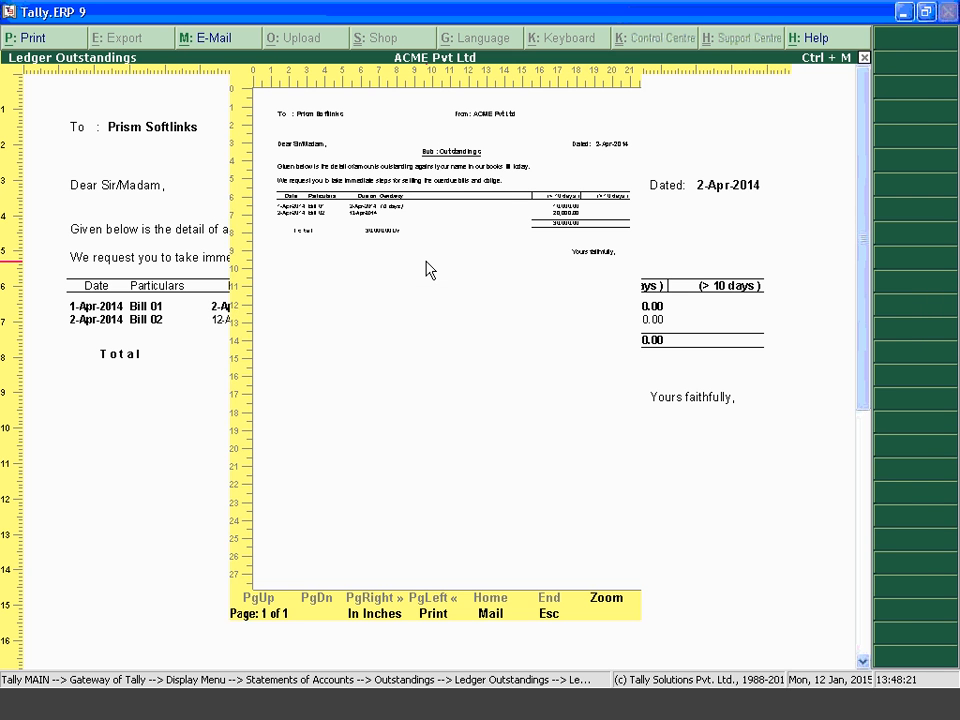
key(Escape)
key(Escape)
key(Escape)
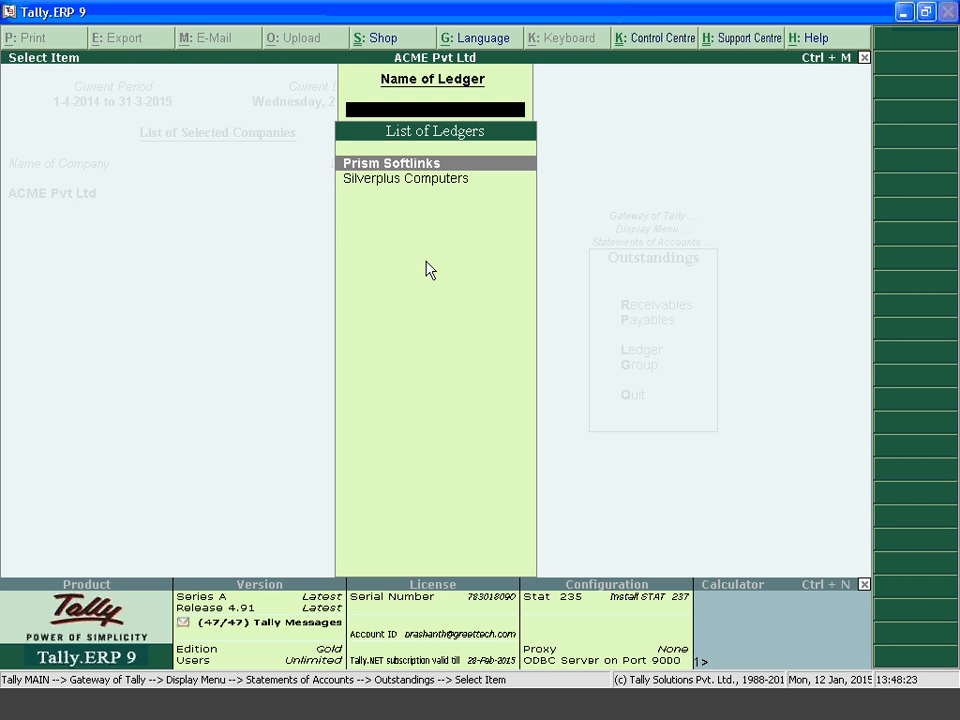
key(Escape)
key(Escape)
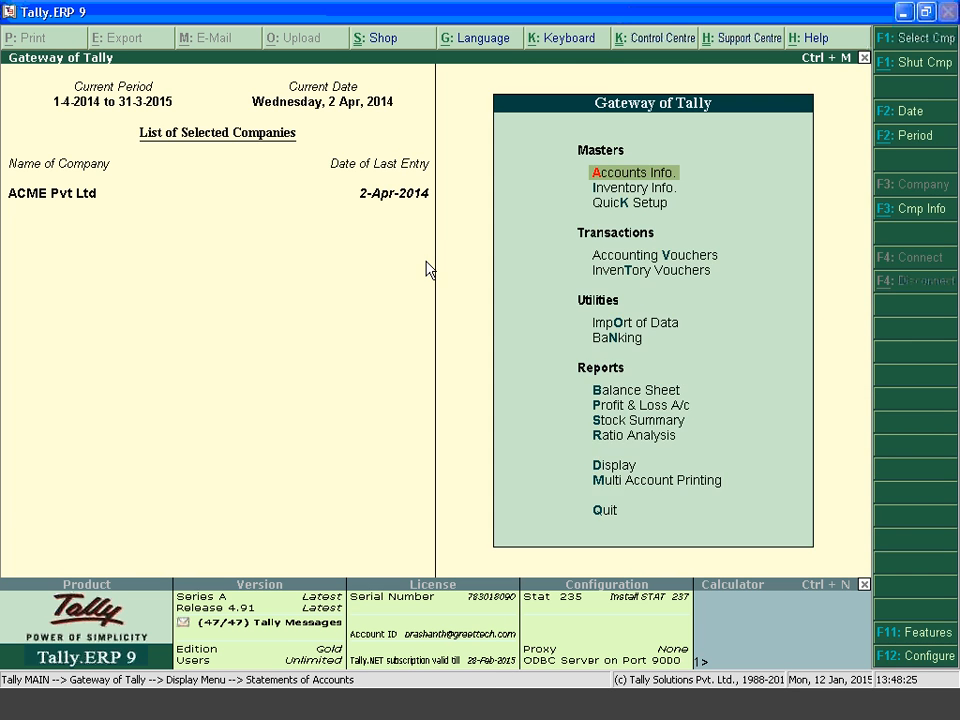
Open the Reminder Letter Configuration from the printing configuration settings.
key(F12)
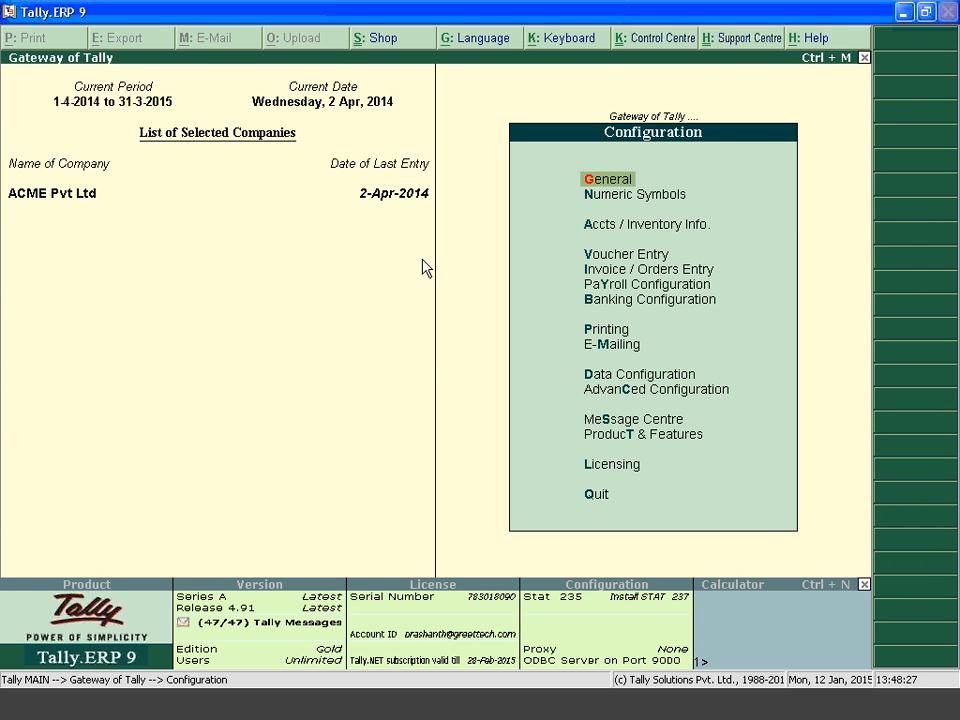
click(613, 330)
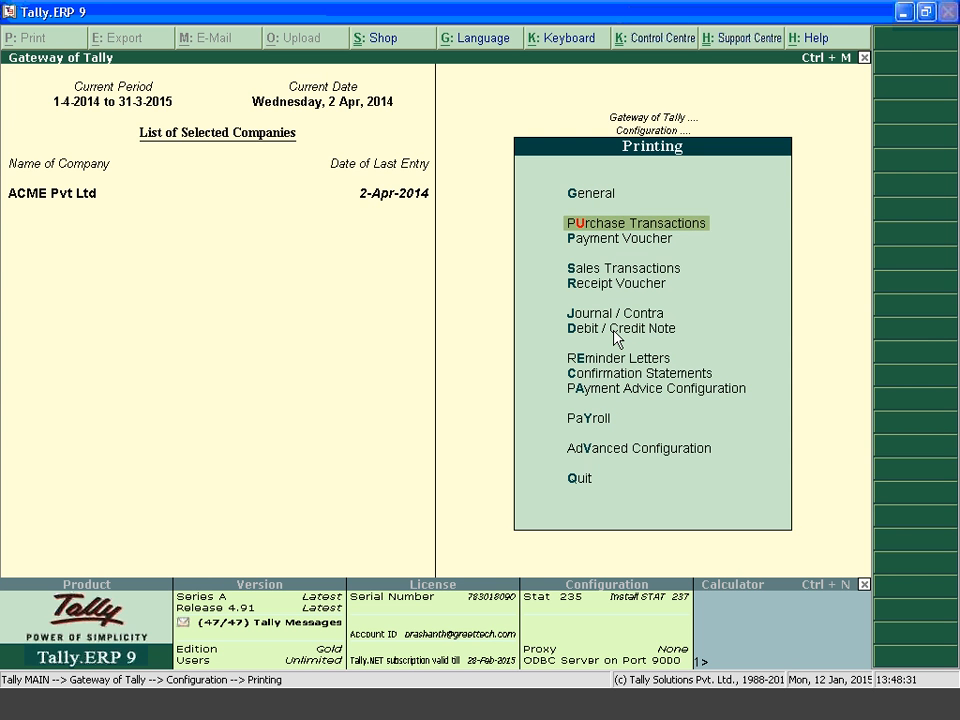
key(Down)
key(Down)
key(Down)
key(Down)
key(Down)
key(Down)
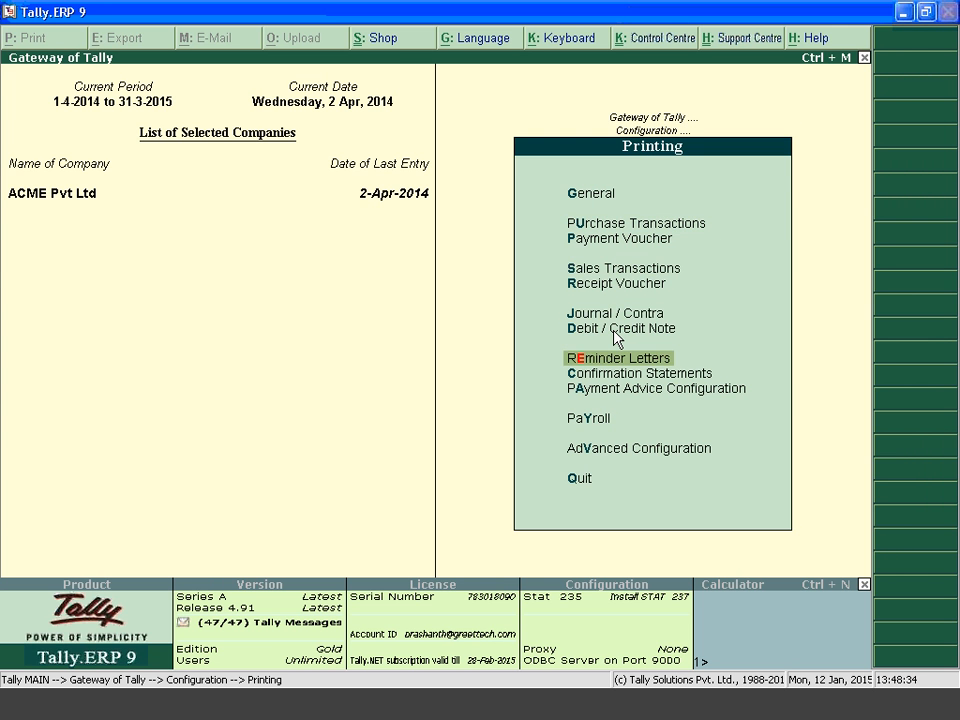
key(Return)
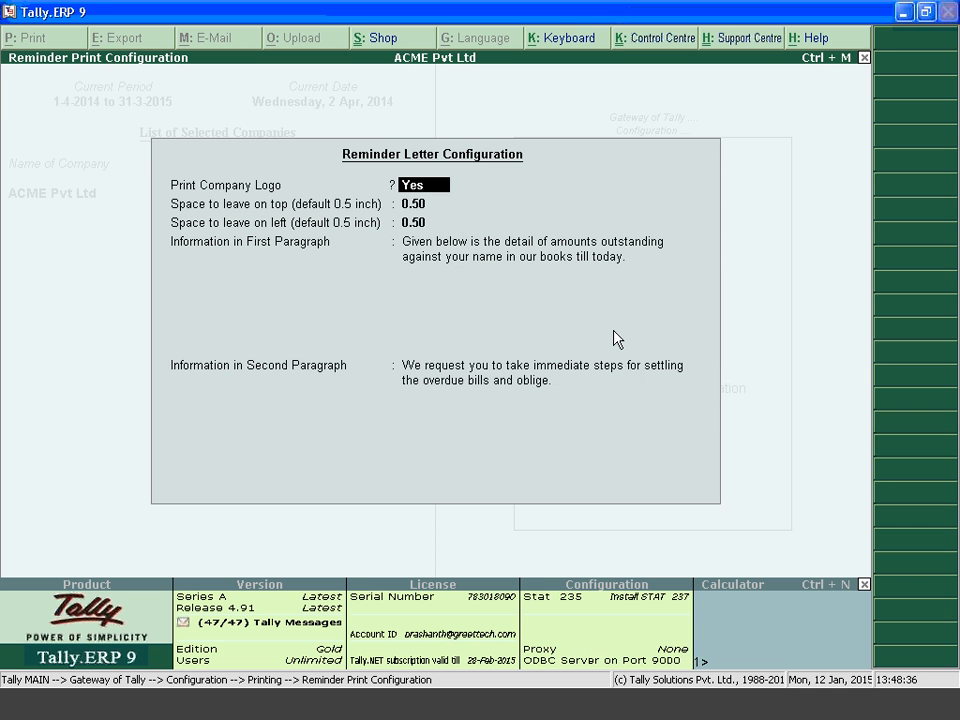
Append 'Note that the interest@ 10 % will be charged on the delayed payments.' to the reminder letter's second paragraph and save the configuration.
key(Return)
key(Return)
key(Return)
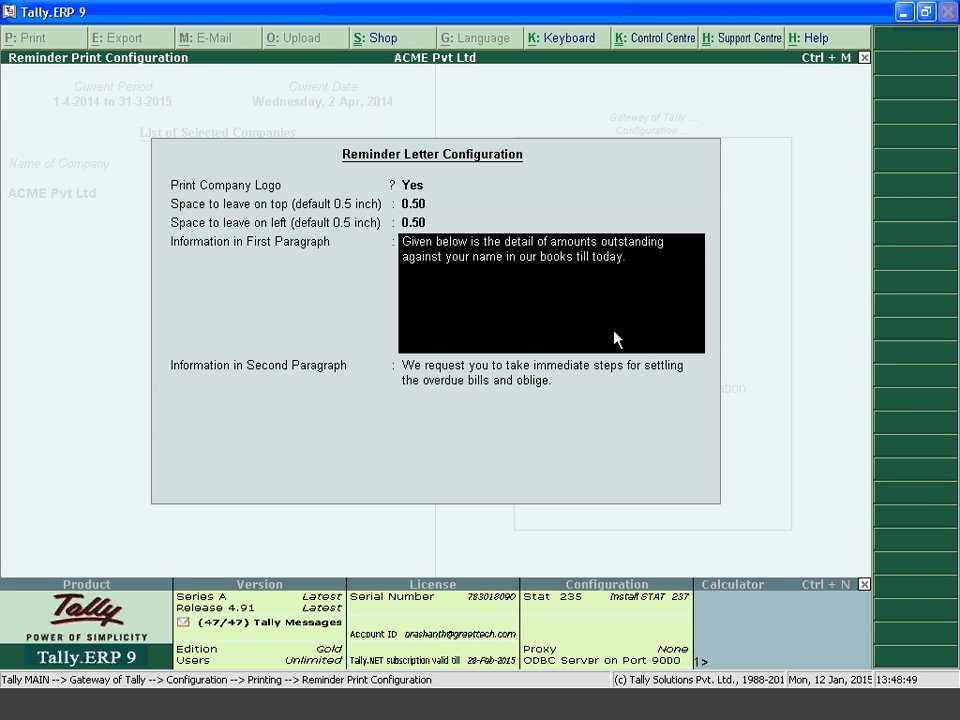
key(Return)
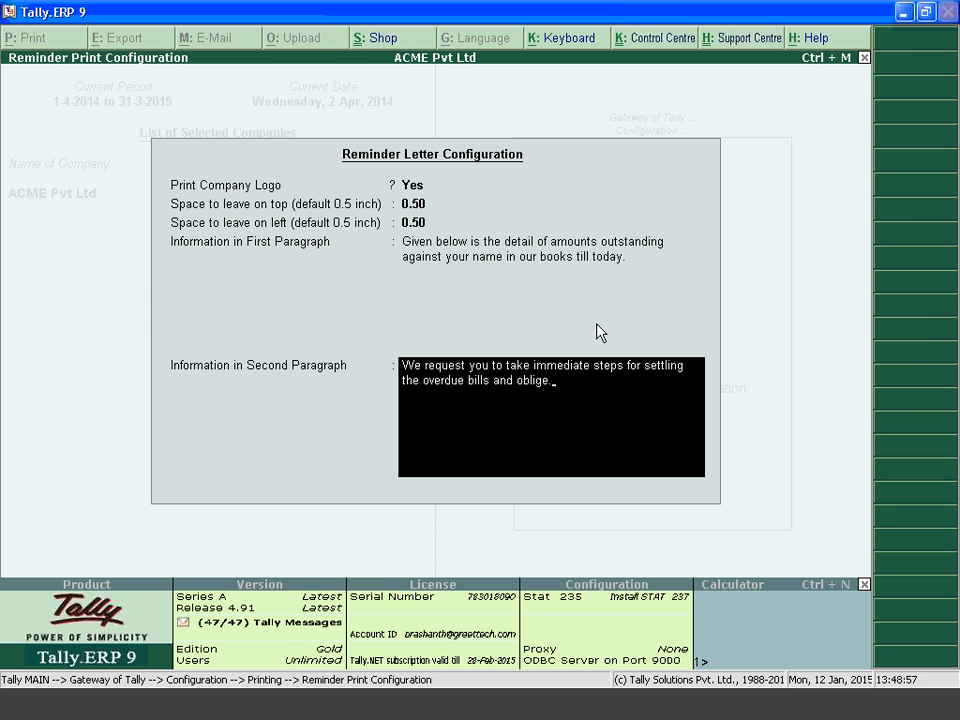
text(Note tthat the interest)
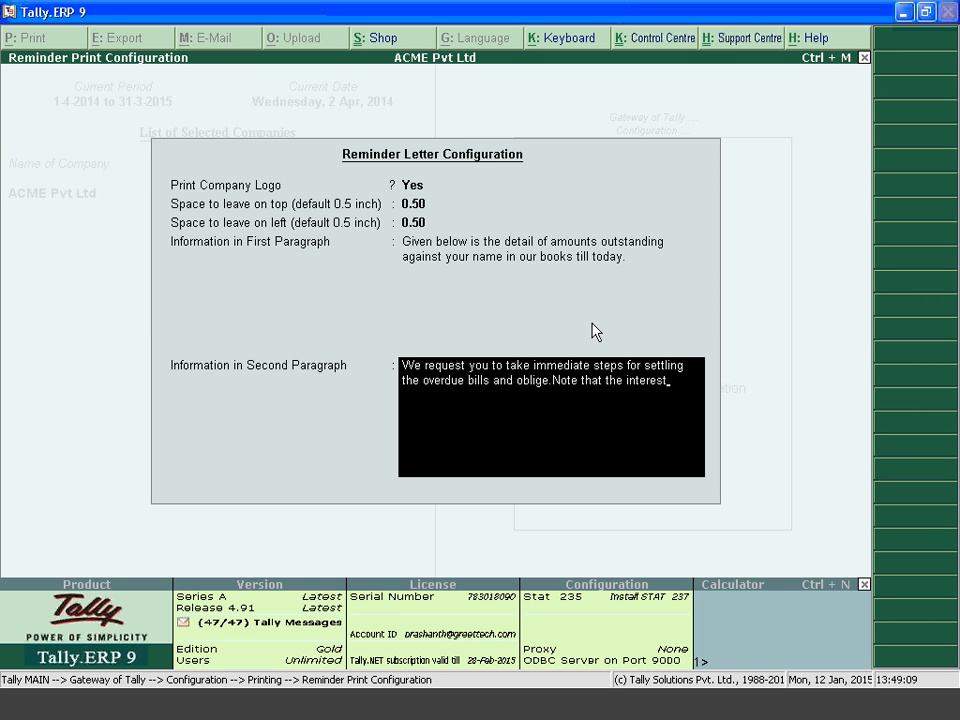
text(@ 10 % will be char)
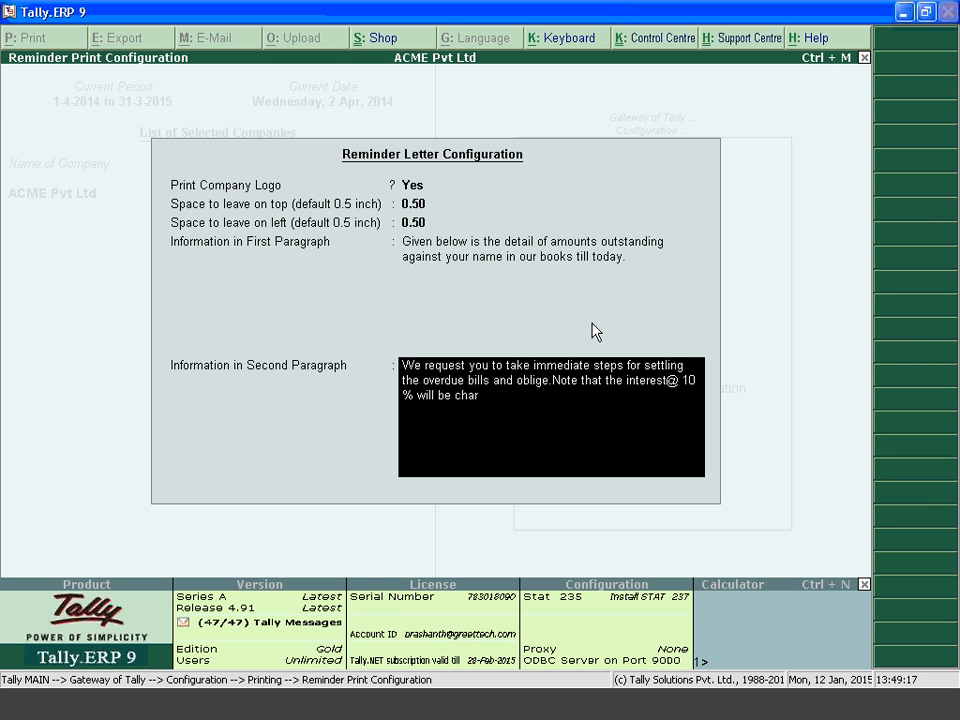
text(ged on the delayed pay)
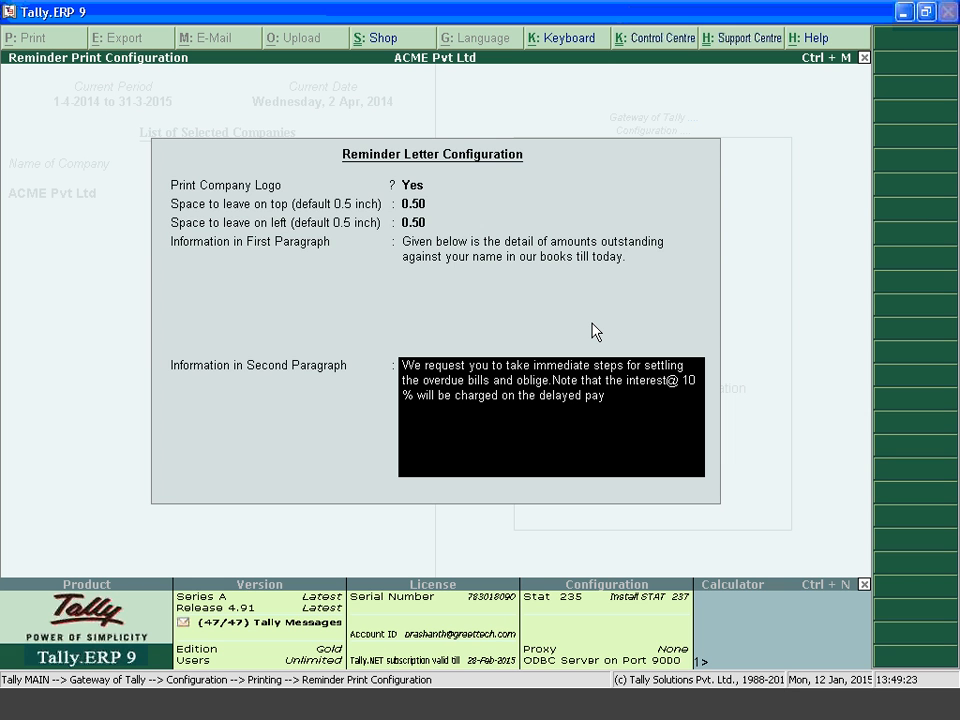
text(ments.)
key(ctrl+a)
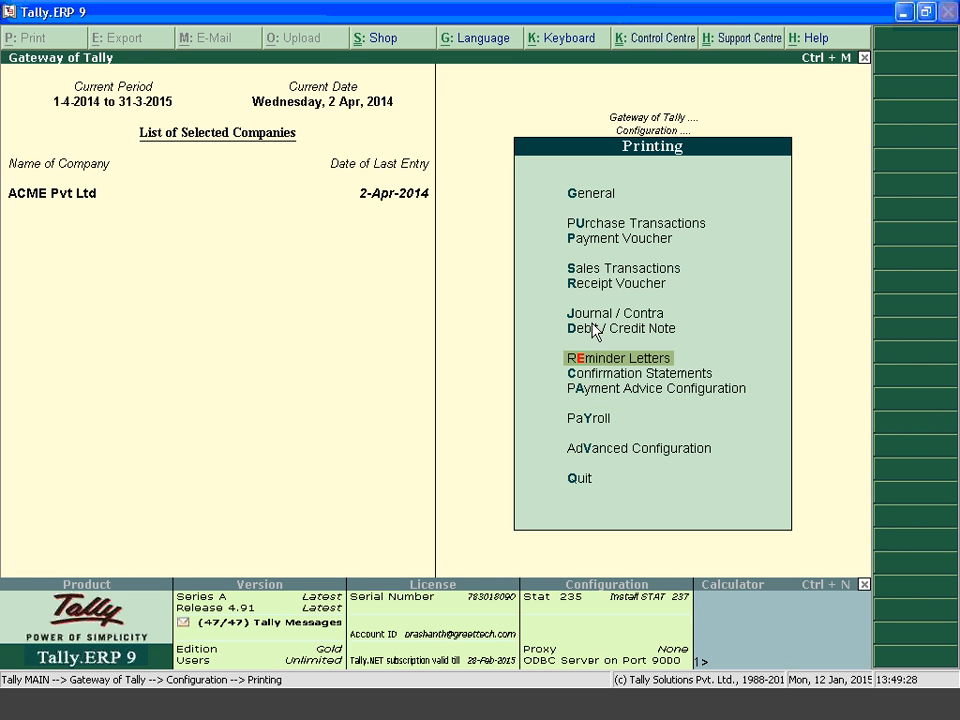
key(Escape)
key(Escape)
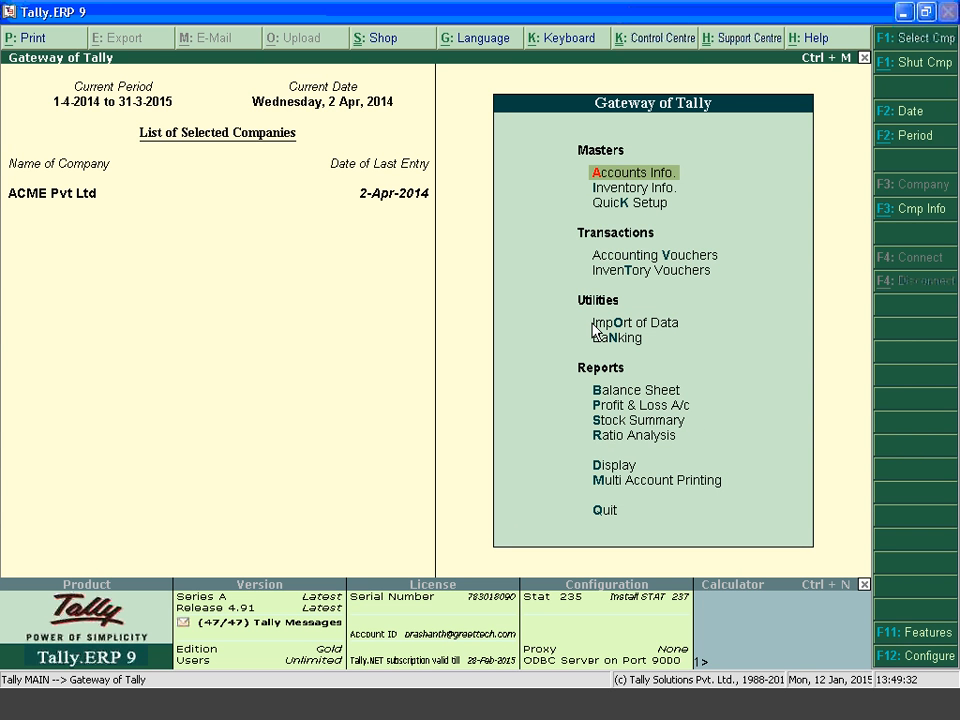
Reopen the ledger outstandings statement for Prism Softlinks from the statements of accounts.
key(d)
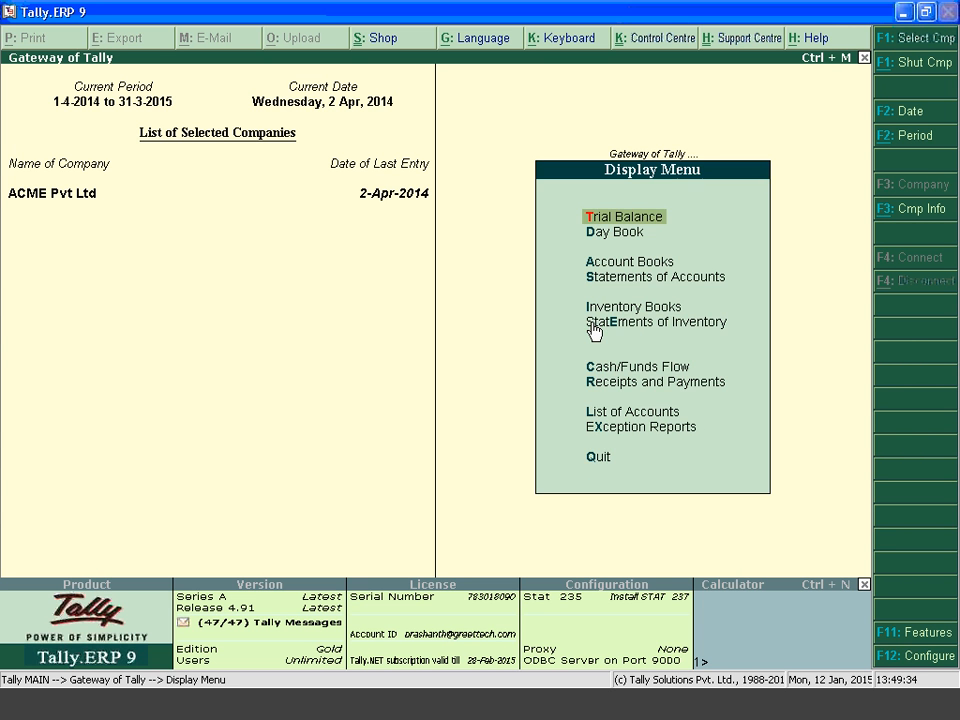
key(Down)
key(Down)
key(Down)
key(Return)
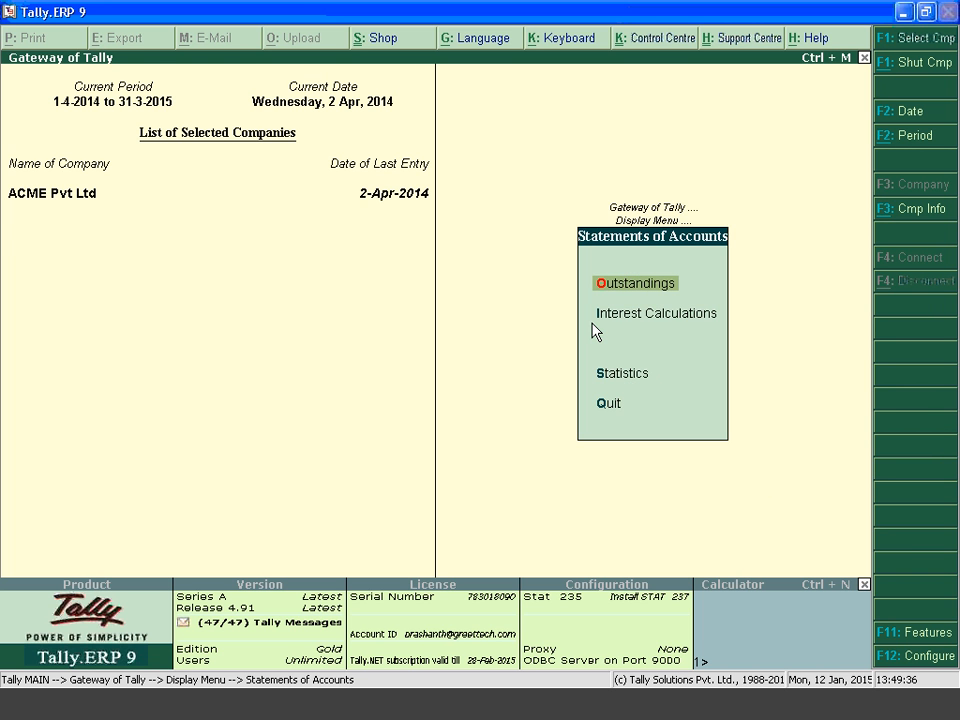
key(Return)
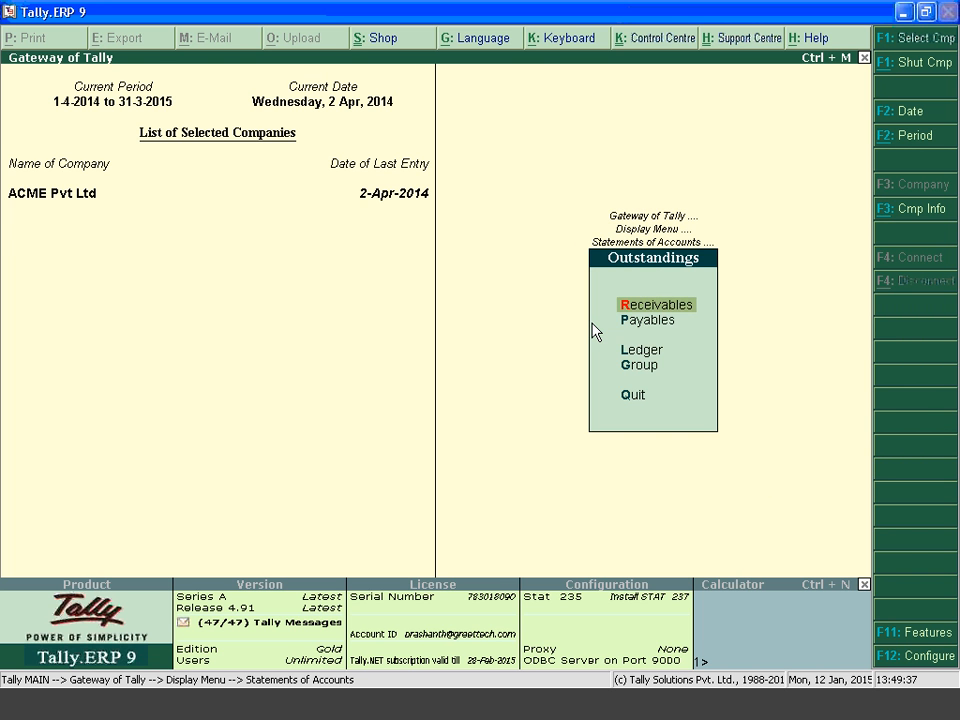
key(Down)
key(Down)
key(Return)
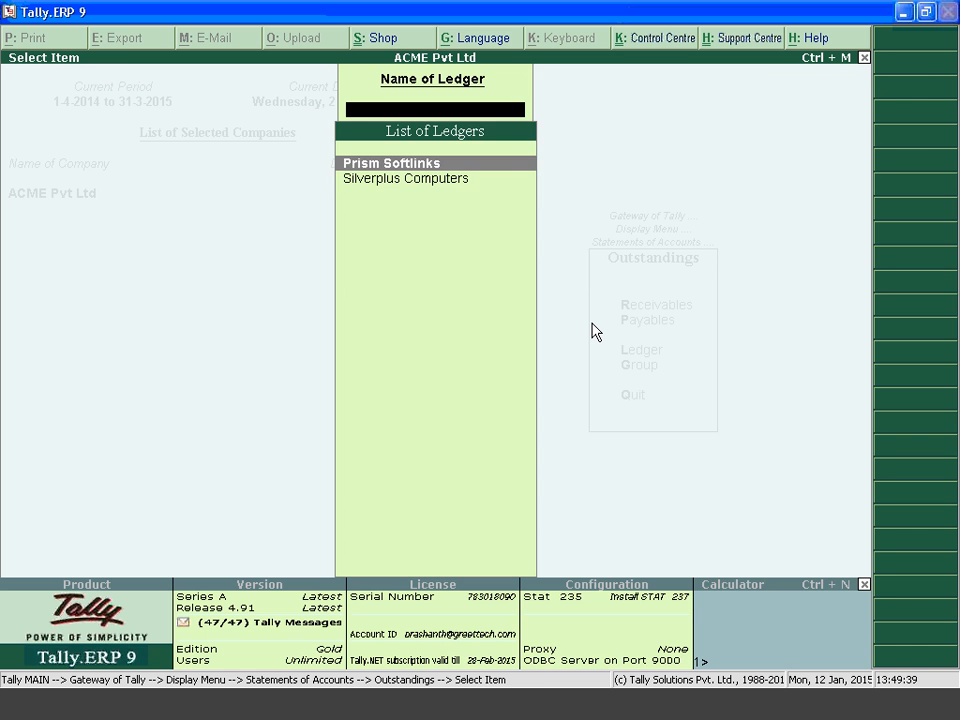
key(Down)
key(Up)
key(Return)
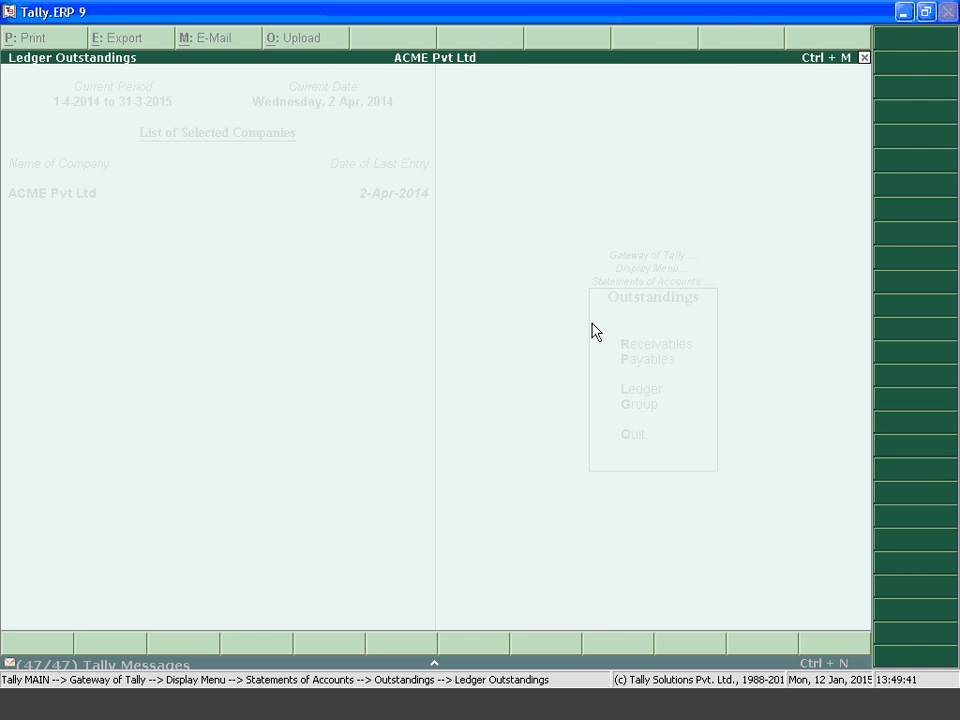
In the ledger outstanding print setup, set Print Reminder Letter to Yes and accept the ageing period of 0 to 10 days.
key(alt+p)
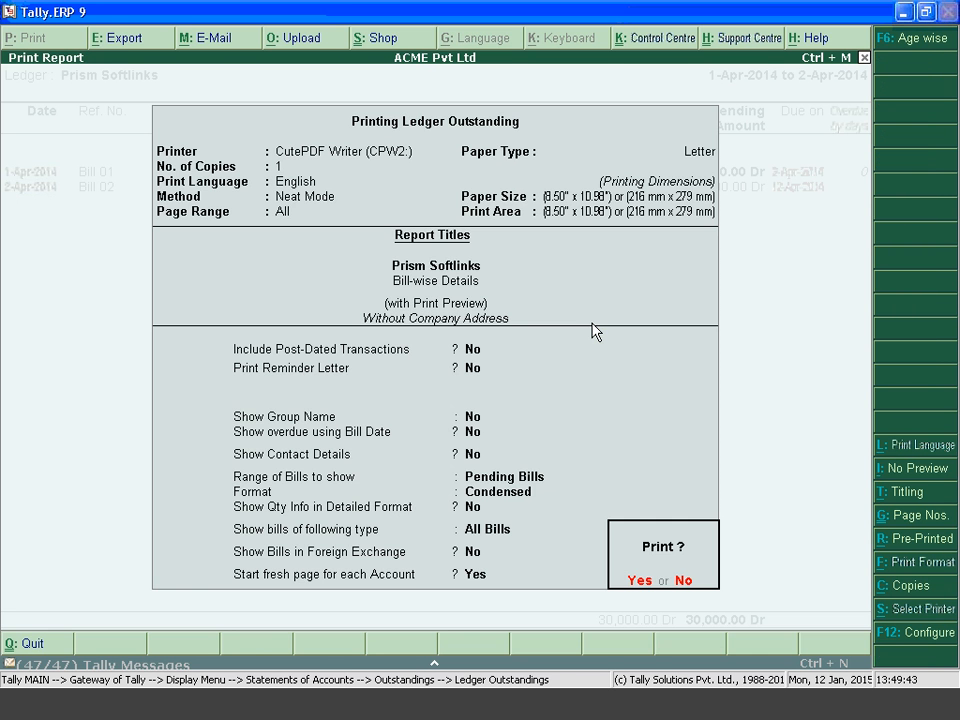
key(Return)
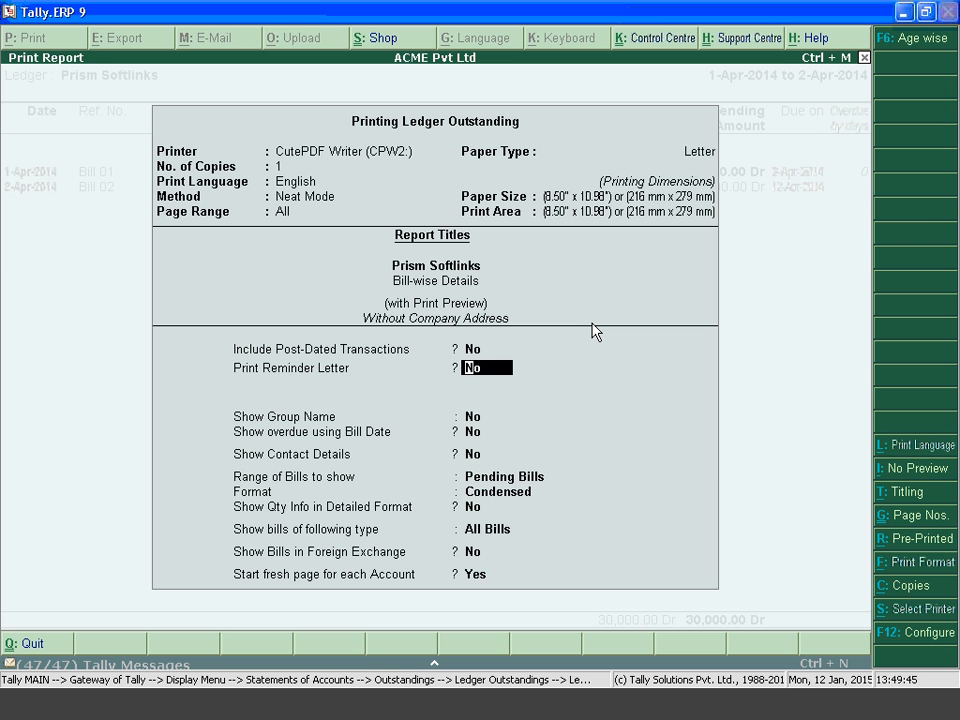
key(y)
key(Return)
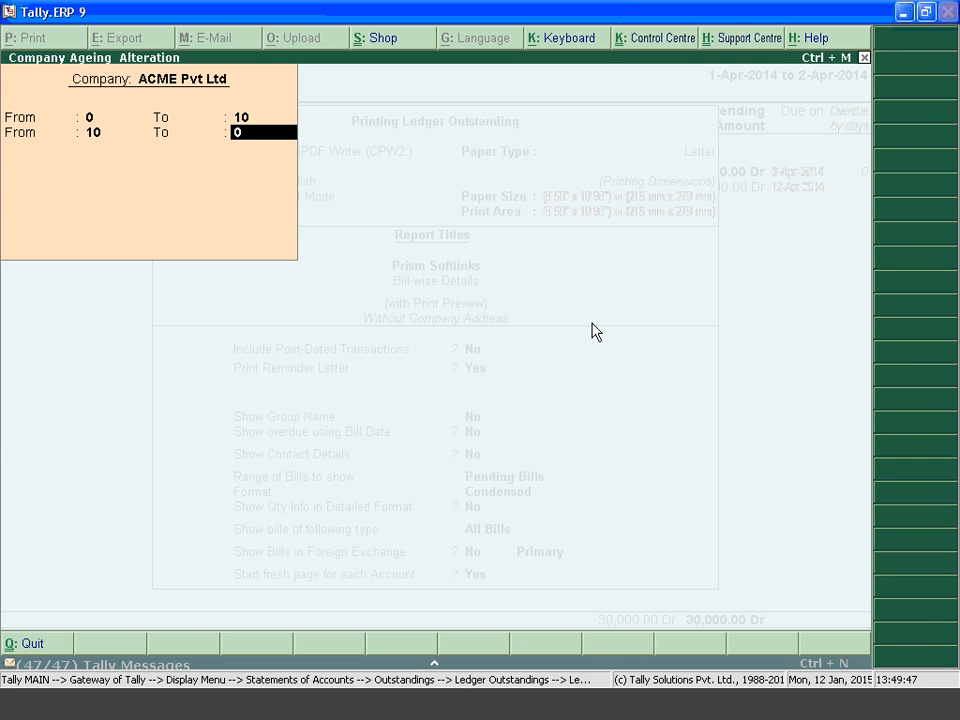
key(Return)
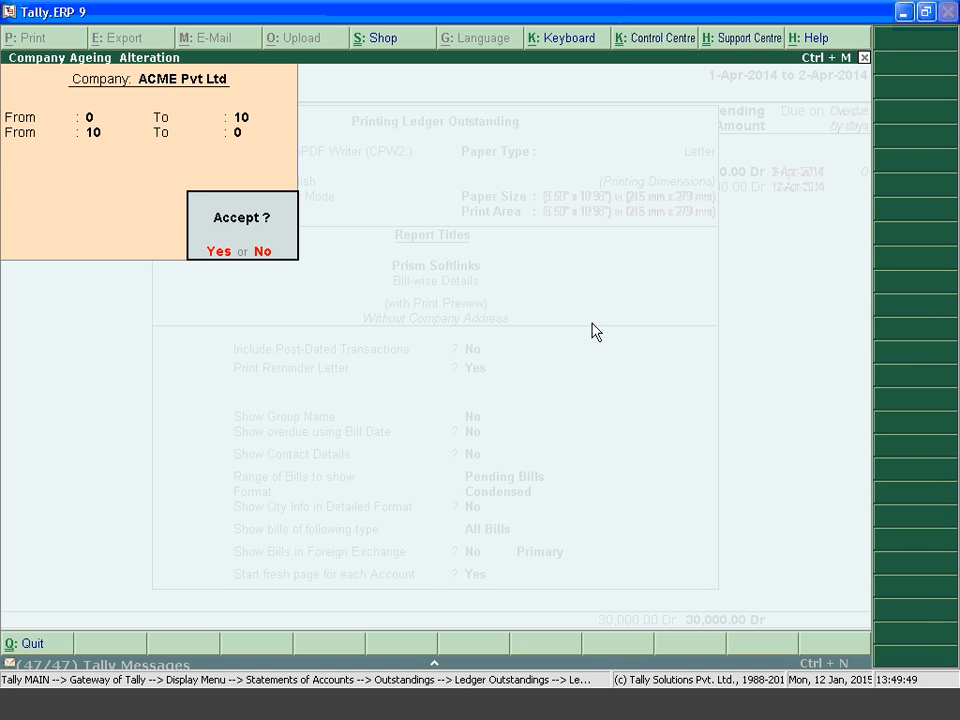
key(Return)
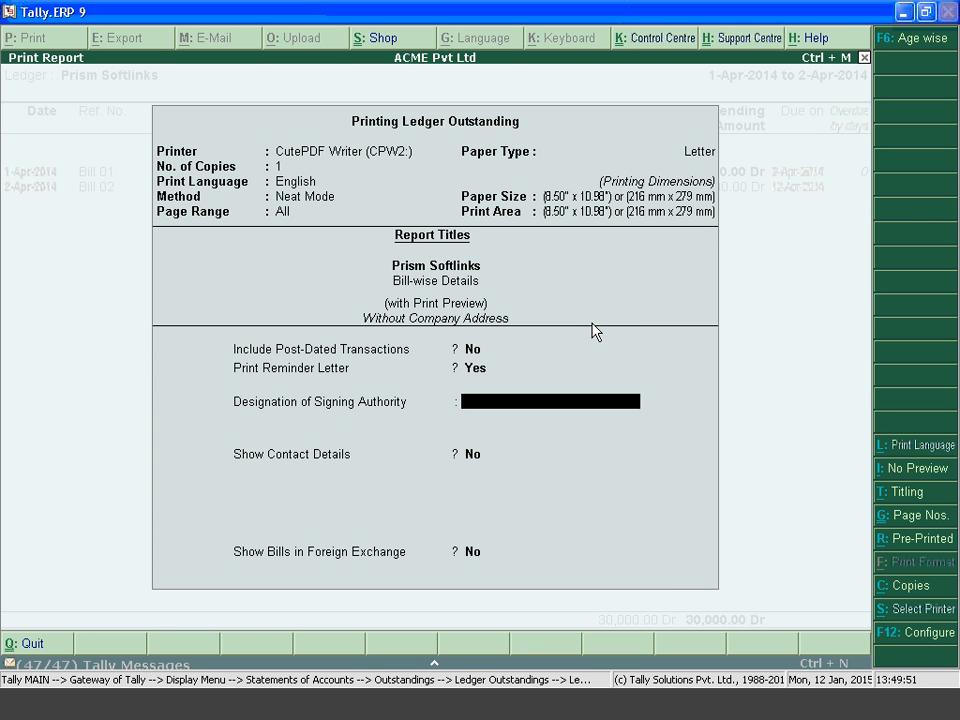
Preview the reminder letter zoomed in, leaving the signing authority blank and keeping contact details and foreign exchange bills at No.
key(Return)
key(Return)
key(Return)
key(Return)
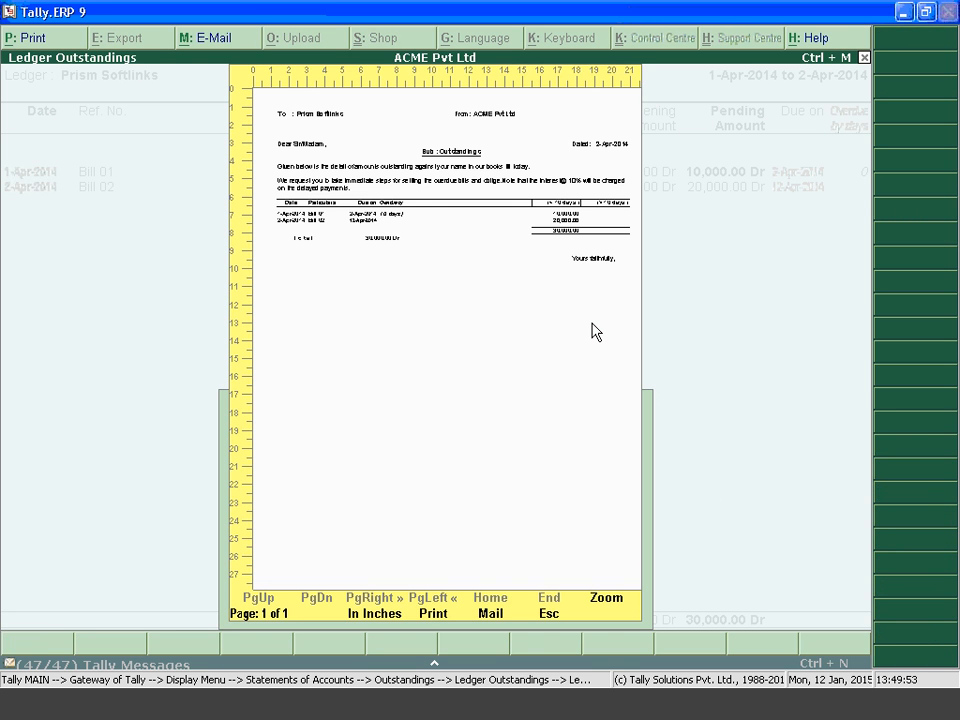
key(alt+z)
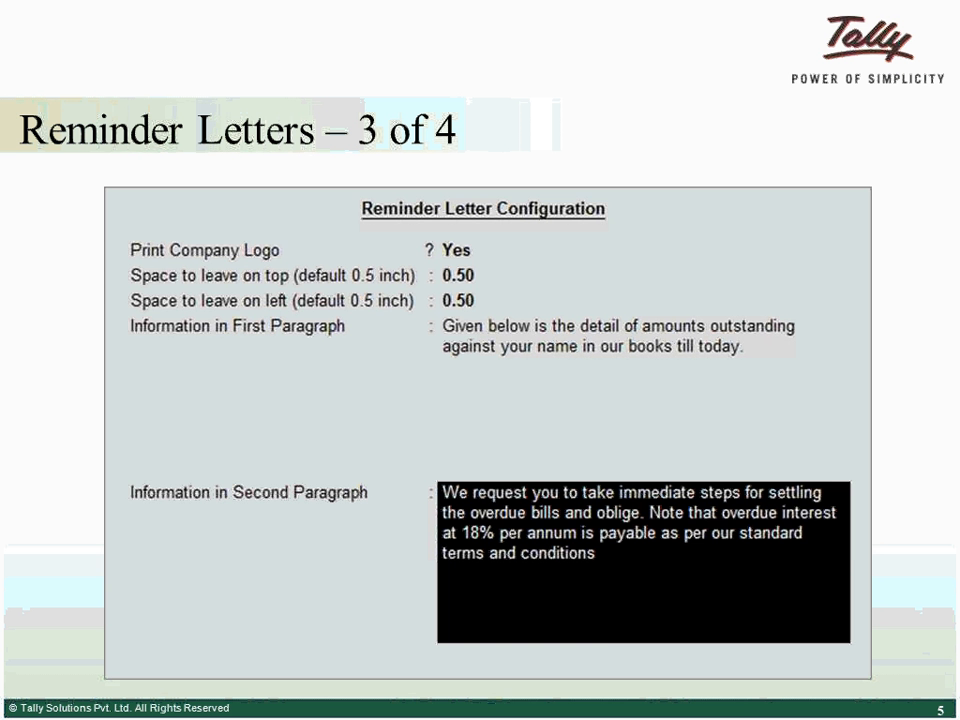
key(Right)
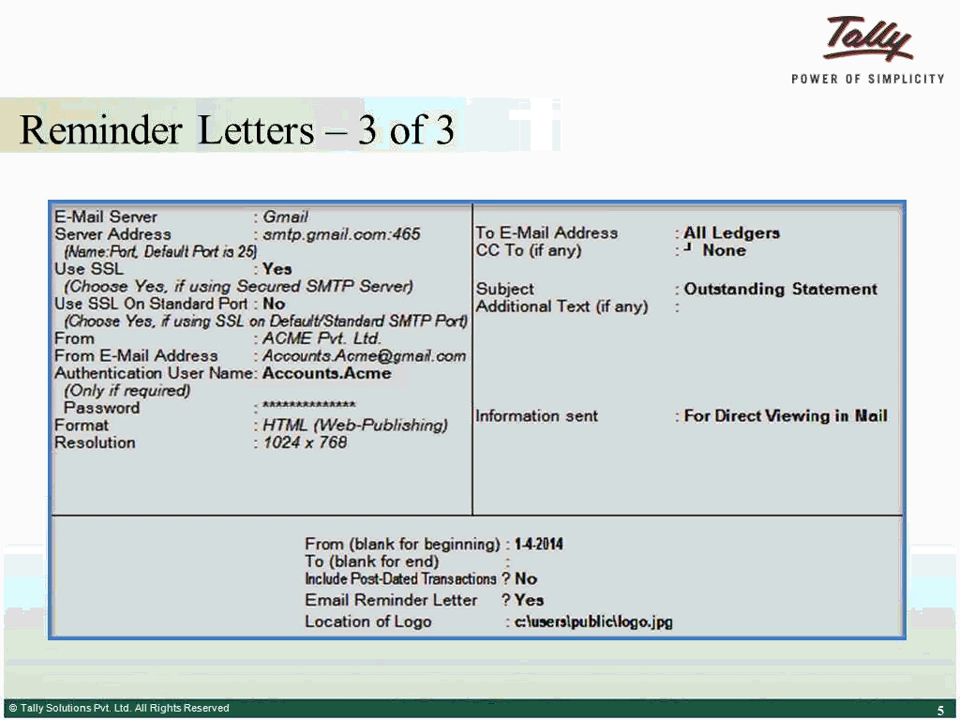
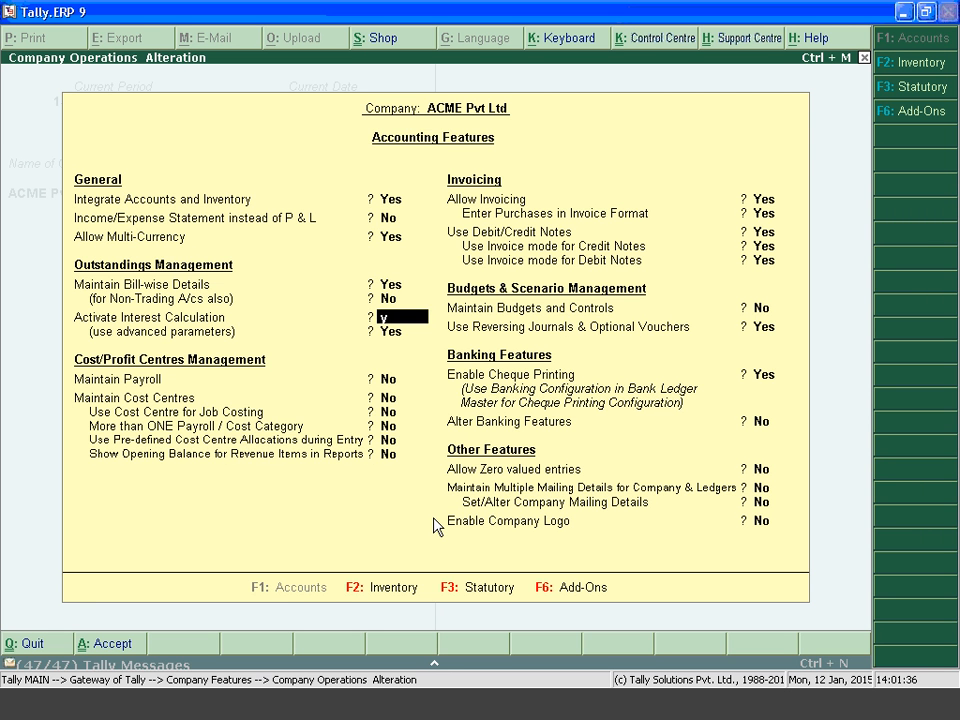
Activate Interest Calculation with advanced parameters in the company's accounting features and save the settings.
key(Return)
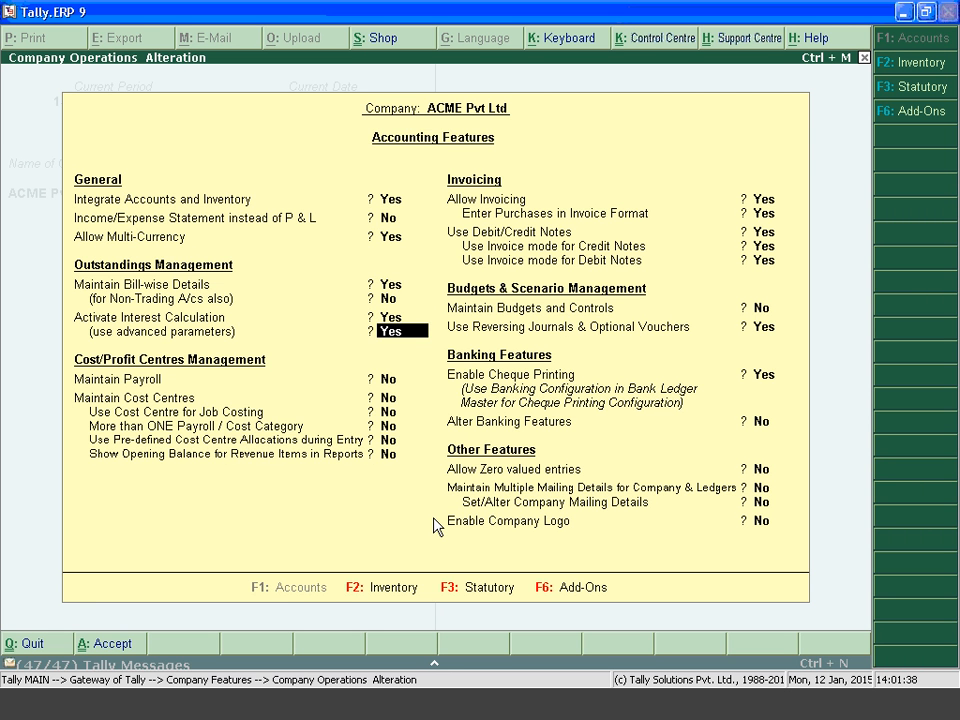
key(Return)
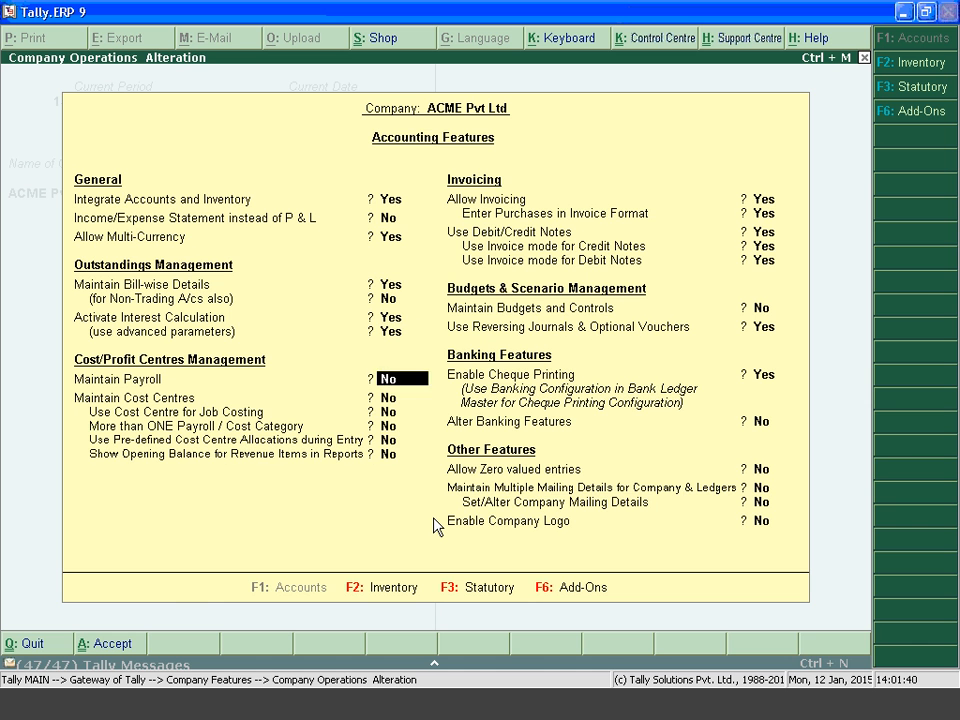
key(Return)
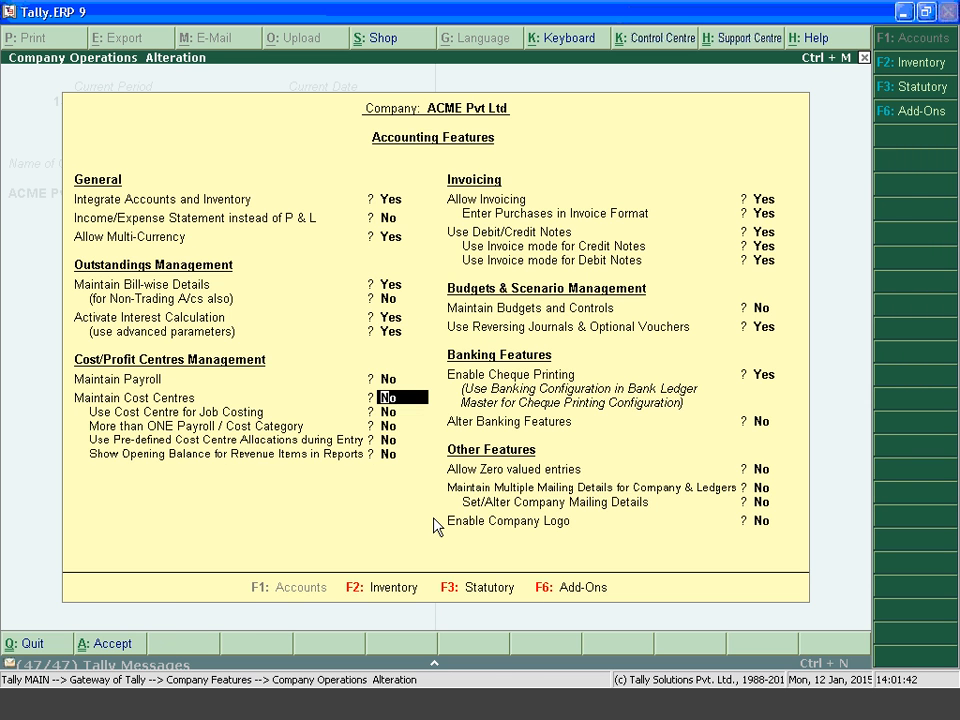
key(ctrl+a)
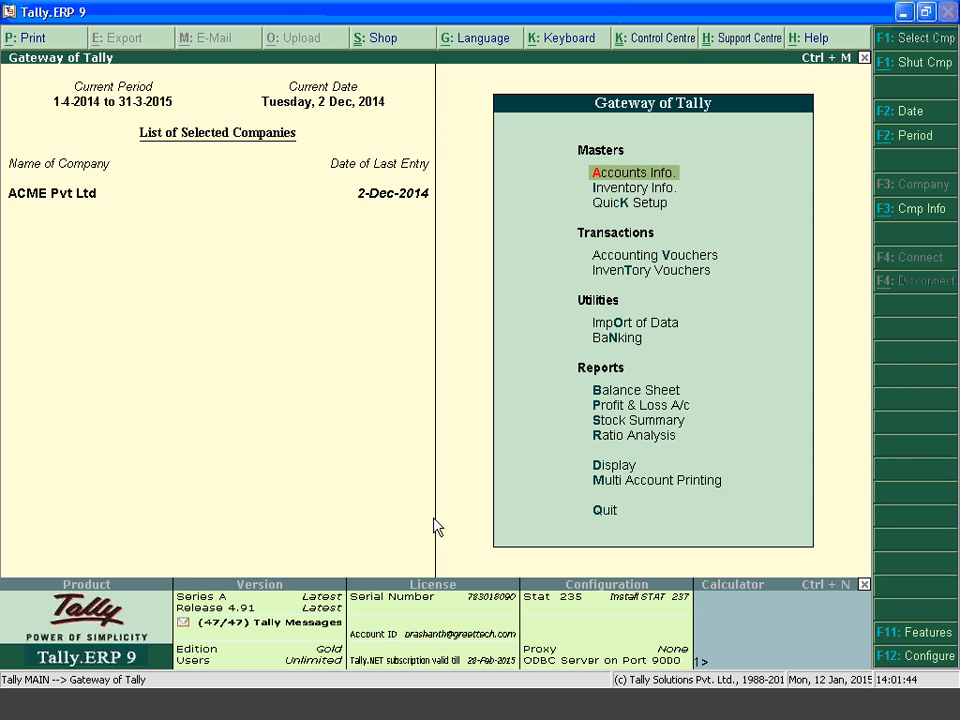
Open the Silverplus Computers ledger for alteration from the single-ledger accounts masters.
key(Return)
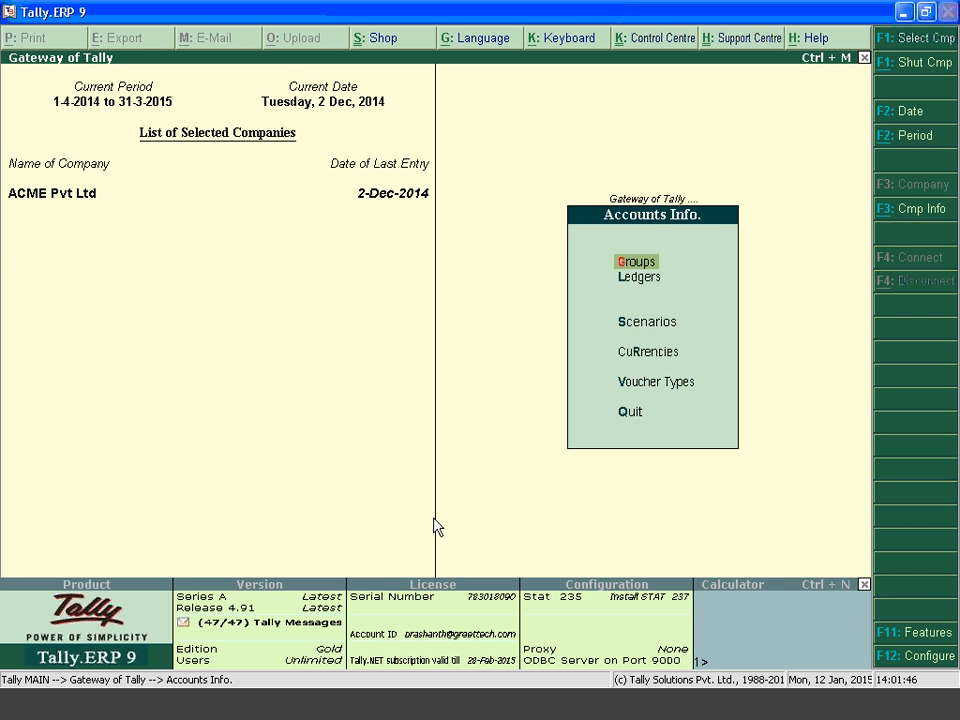
key(Down)
key(Return)
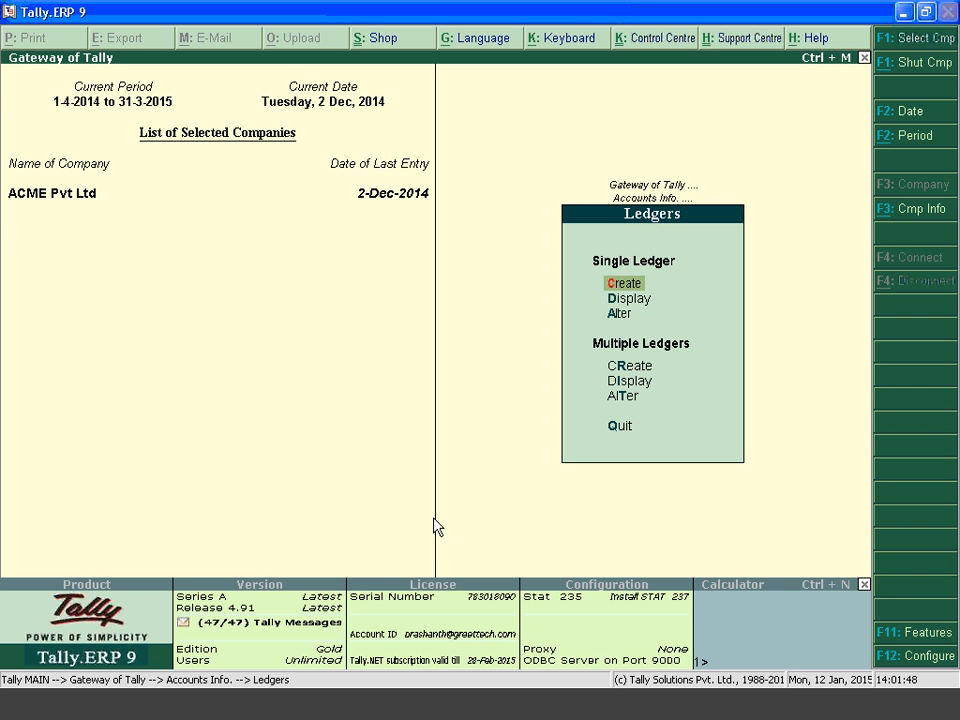
key(Down)
key(Down)
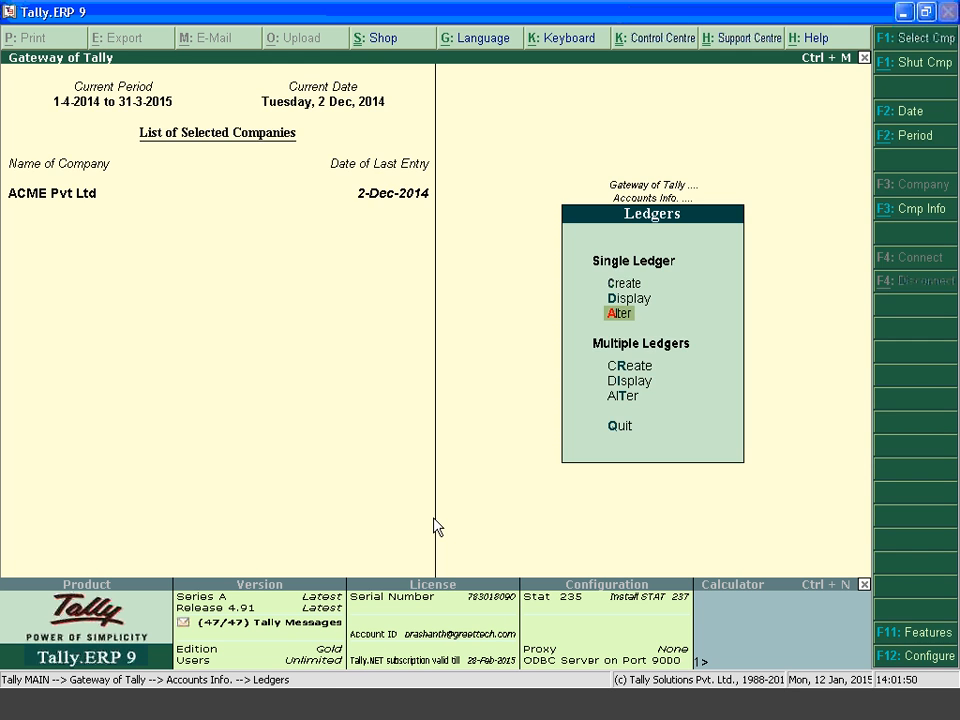
key(Return)
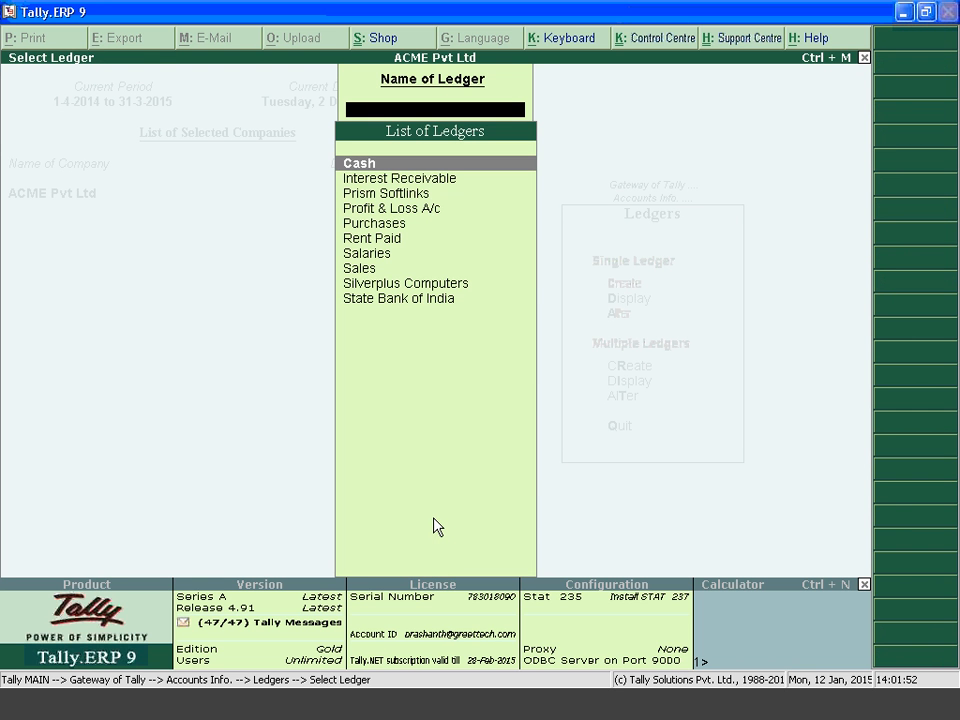
key(Down)
key(Down)
key(Down)
key(Down)
key(Down)
key(Down)
key(Down)
key(Down)
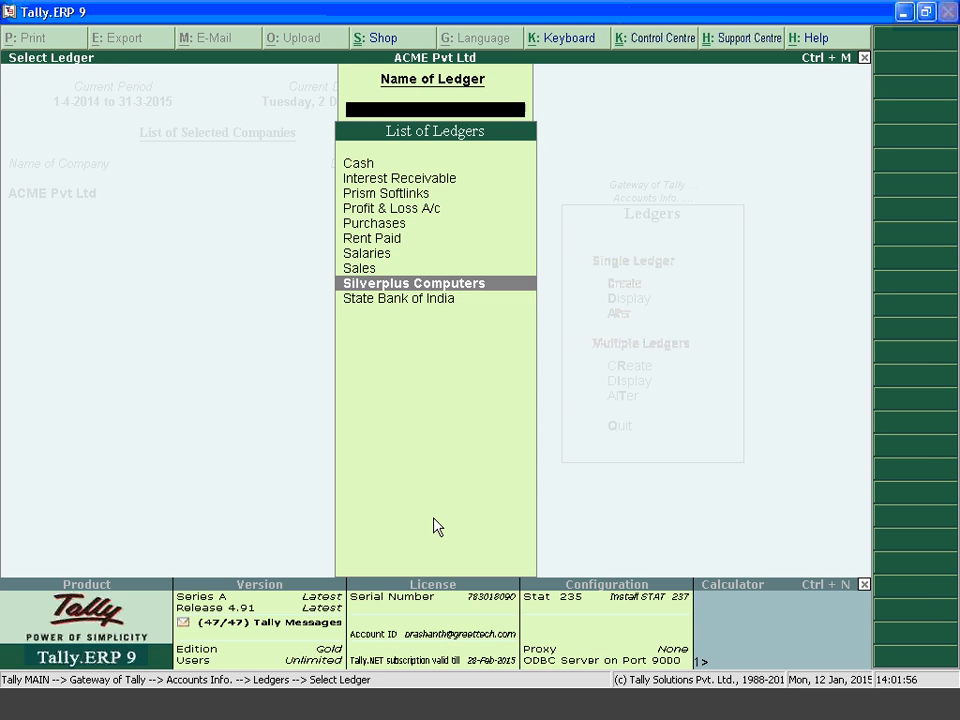
key(Return)
Keep bill-by-bill balances and interest calculation at Yes and inventory values at No, and open the ledger's interest parameters.
key(Return)
key(Return)
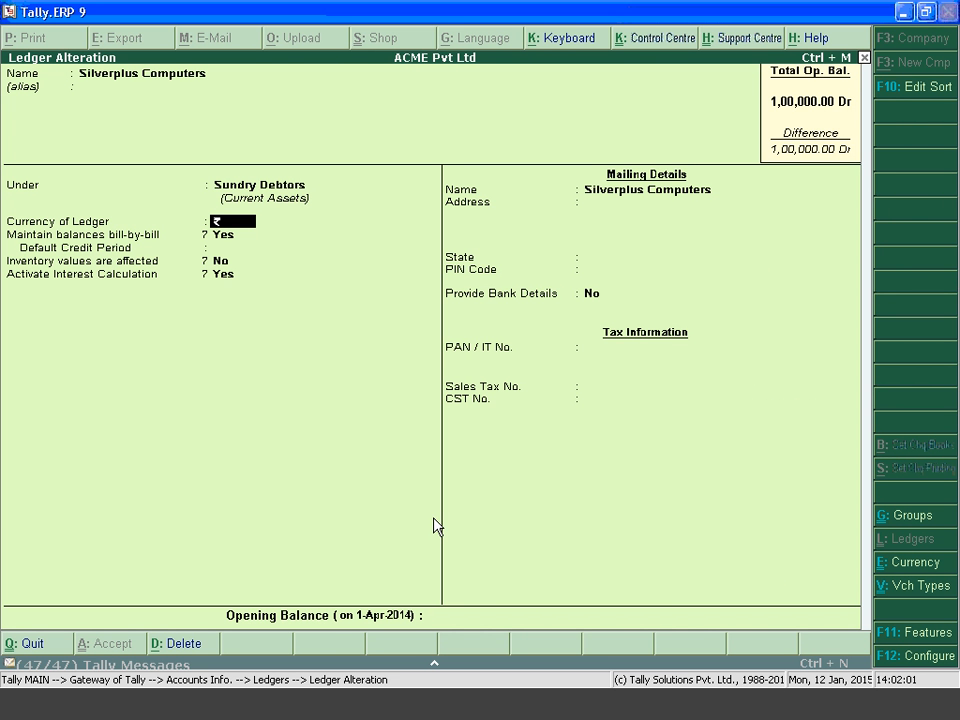
key(Return)
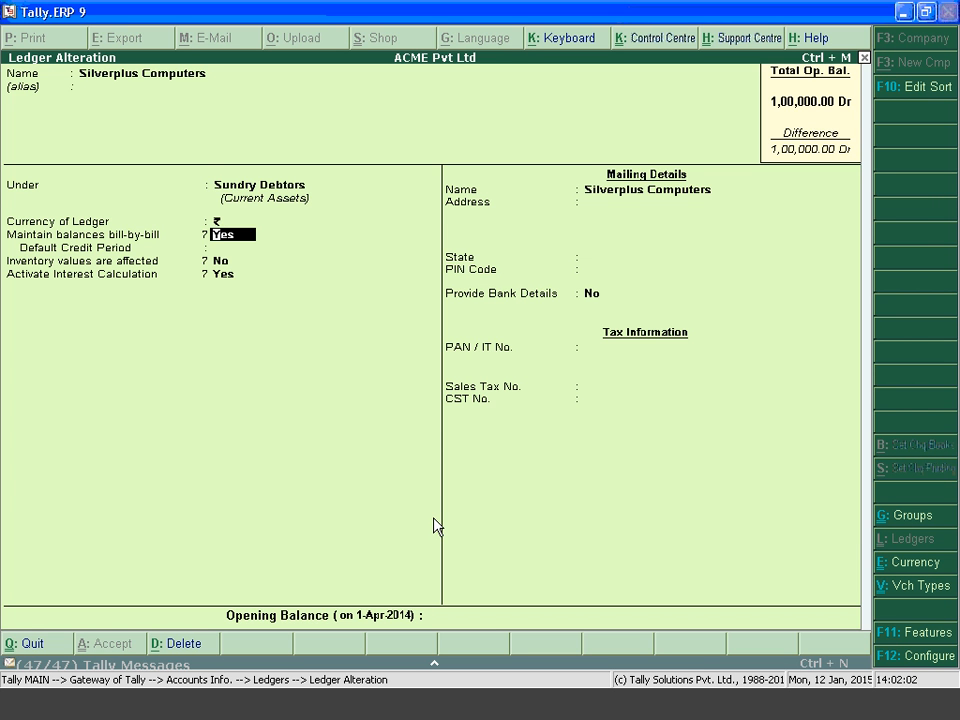
key(Return)
key(Return)
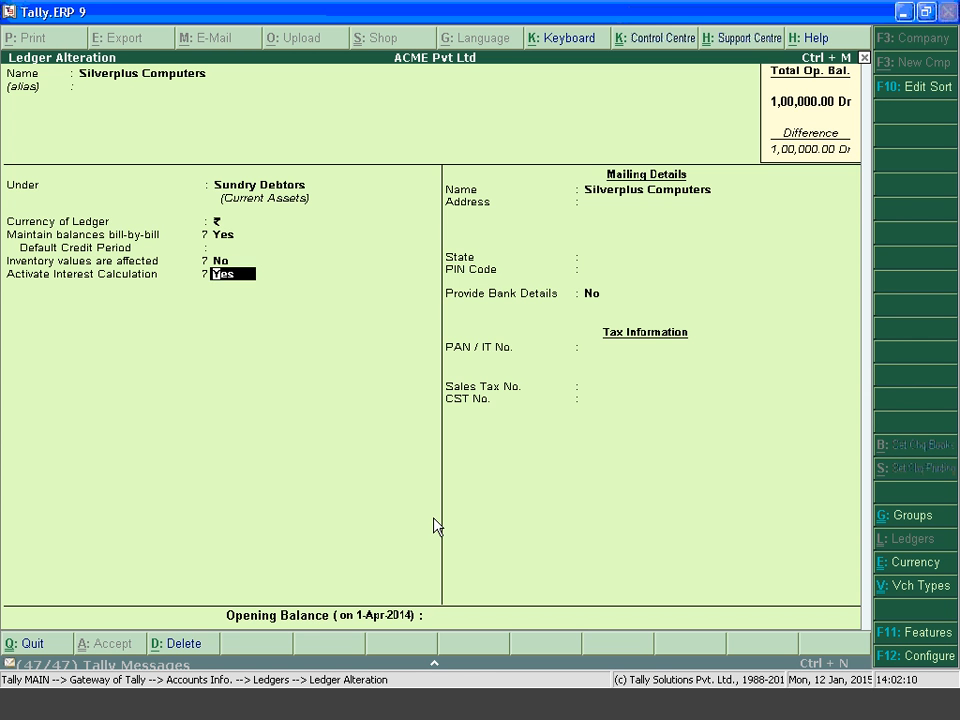
key(Return)
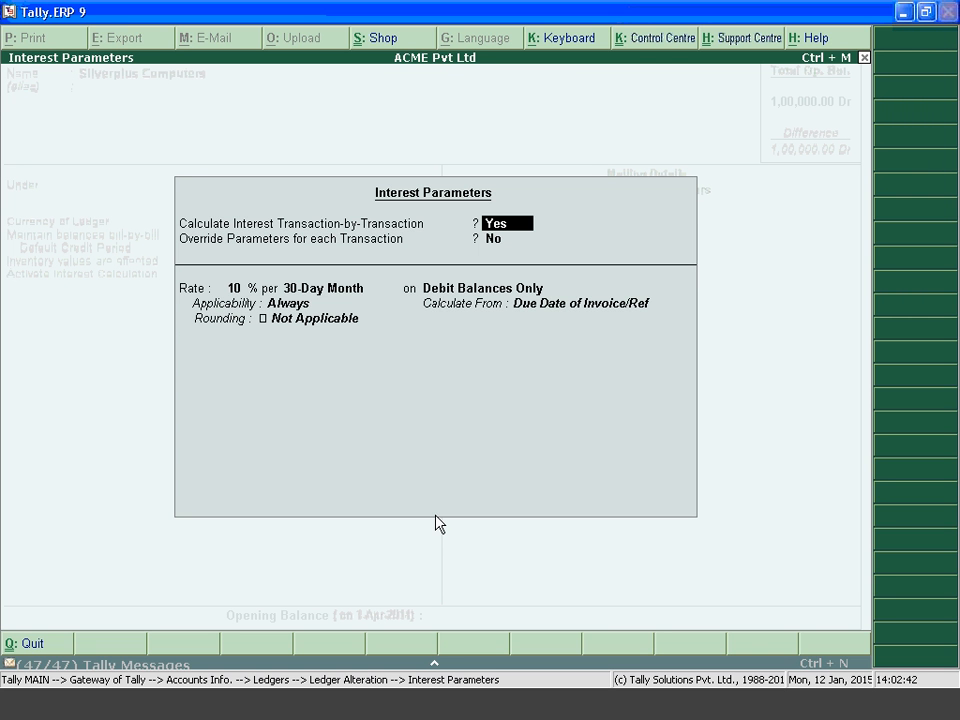
Accept transaction-by-transaction interest without overrides: 10% per 30-Day Month, Debit Balances Only, Always, from Due Date of Invoice/Ref, rounding Not Applicable.
key(Return)
key(Return)
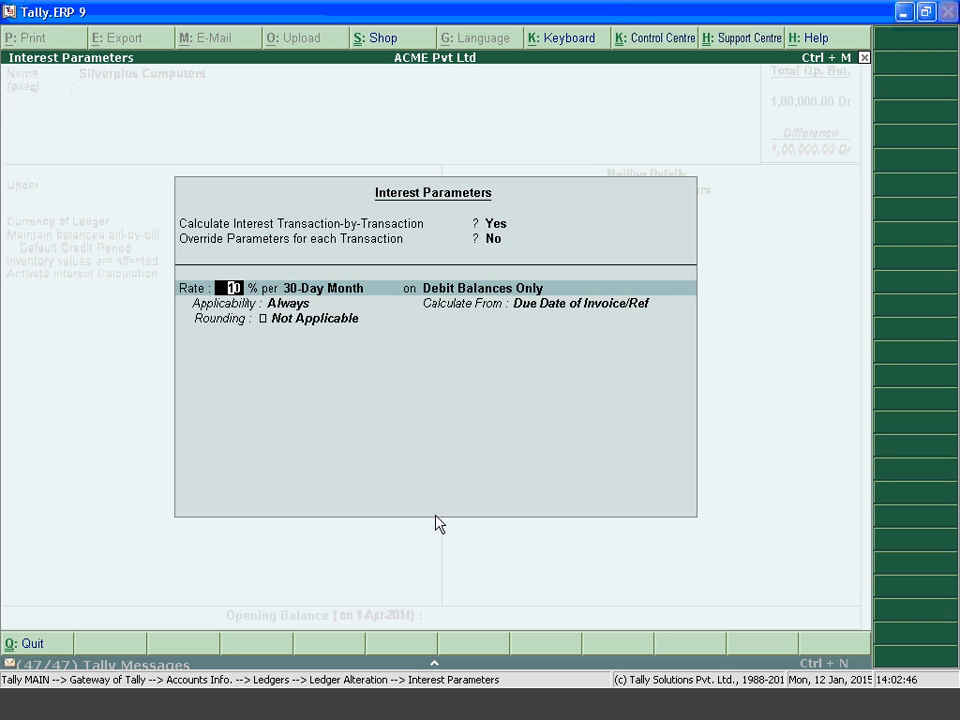
key(Return)
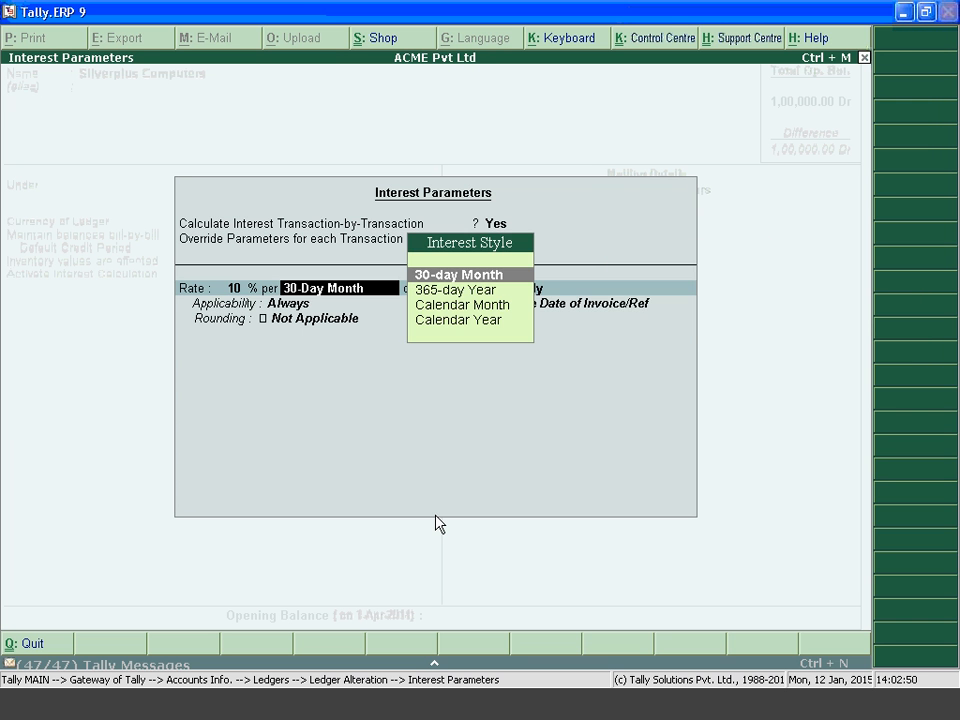
key(Return)
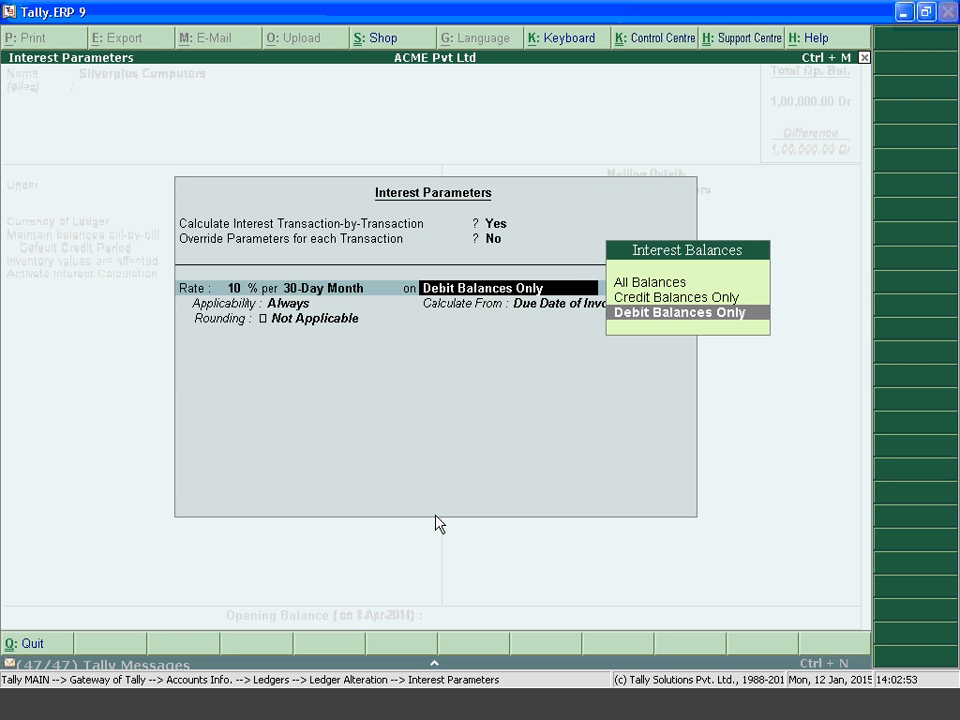
key(Return)
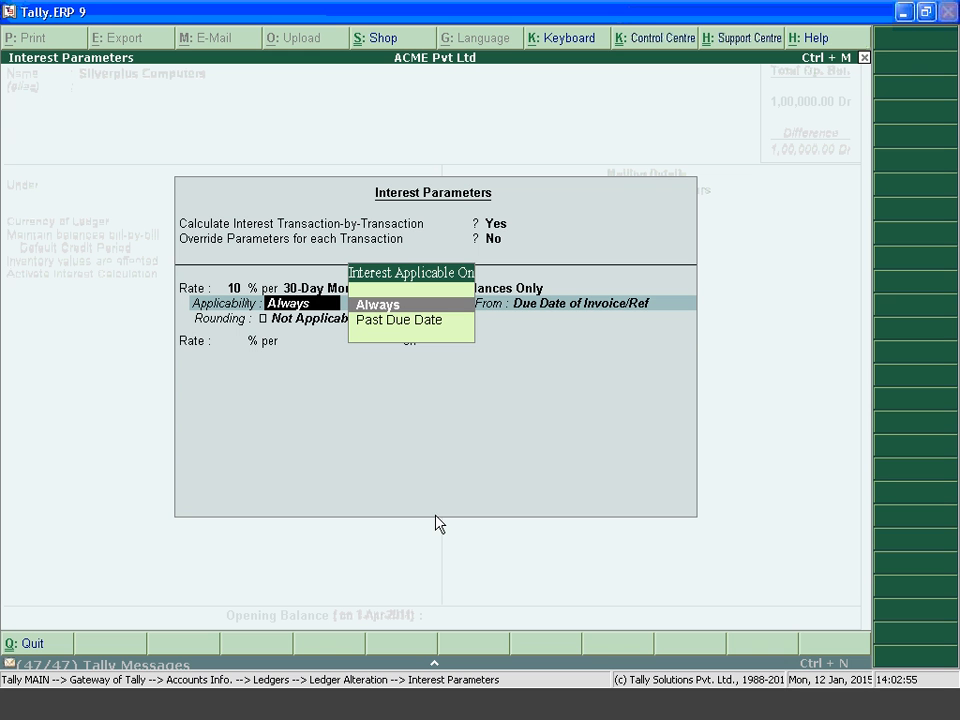
key(Return)
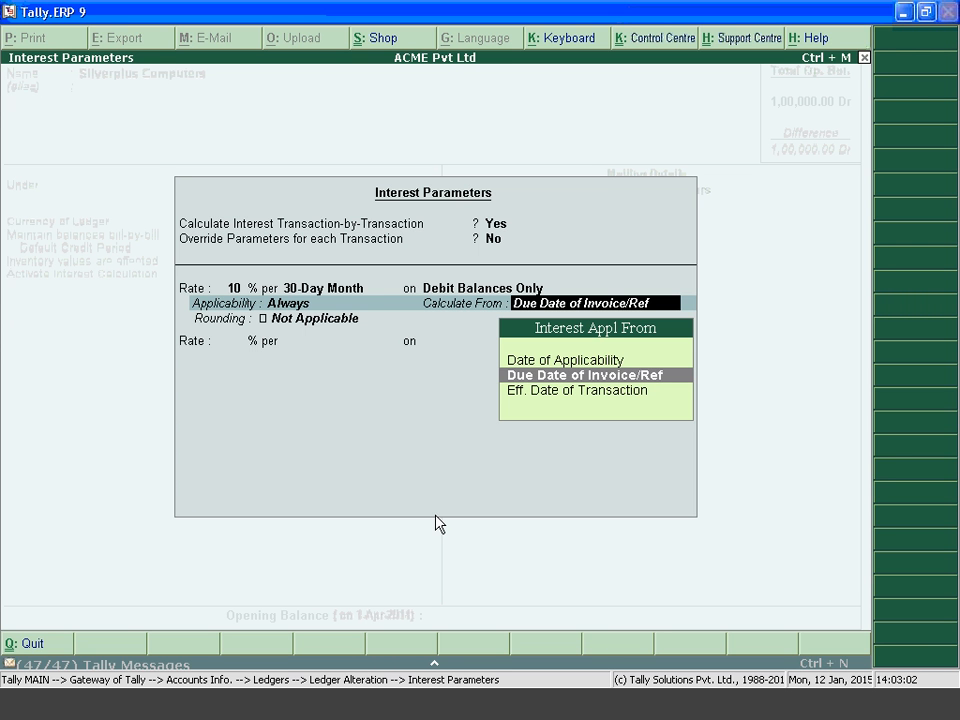
key(Return)
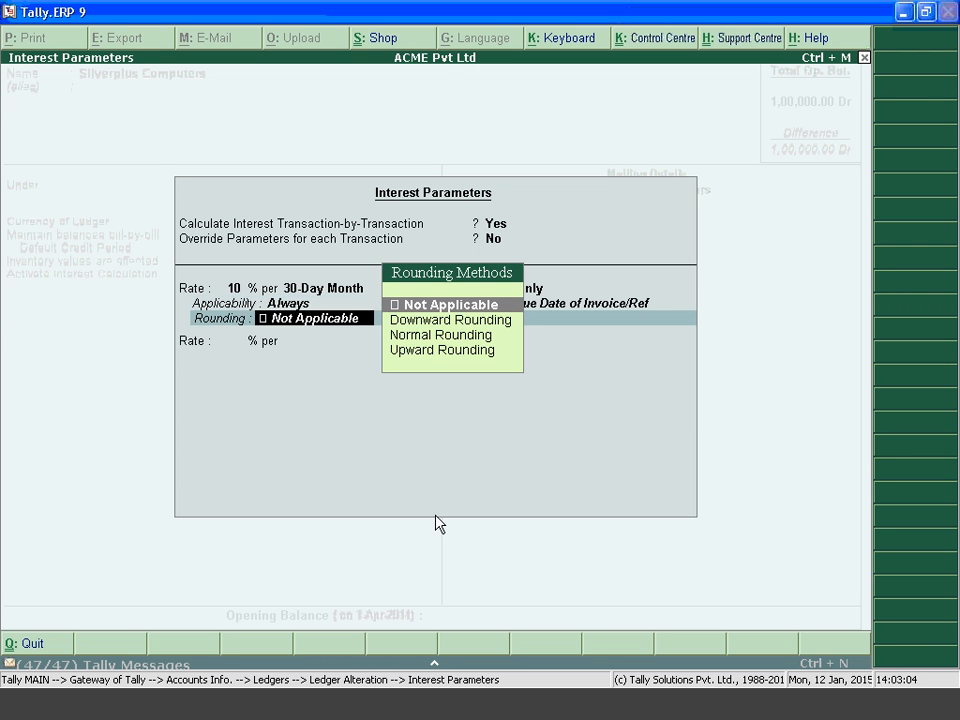
key(Return)
key(Return)
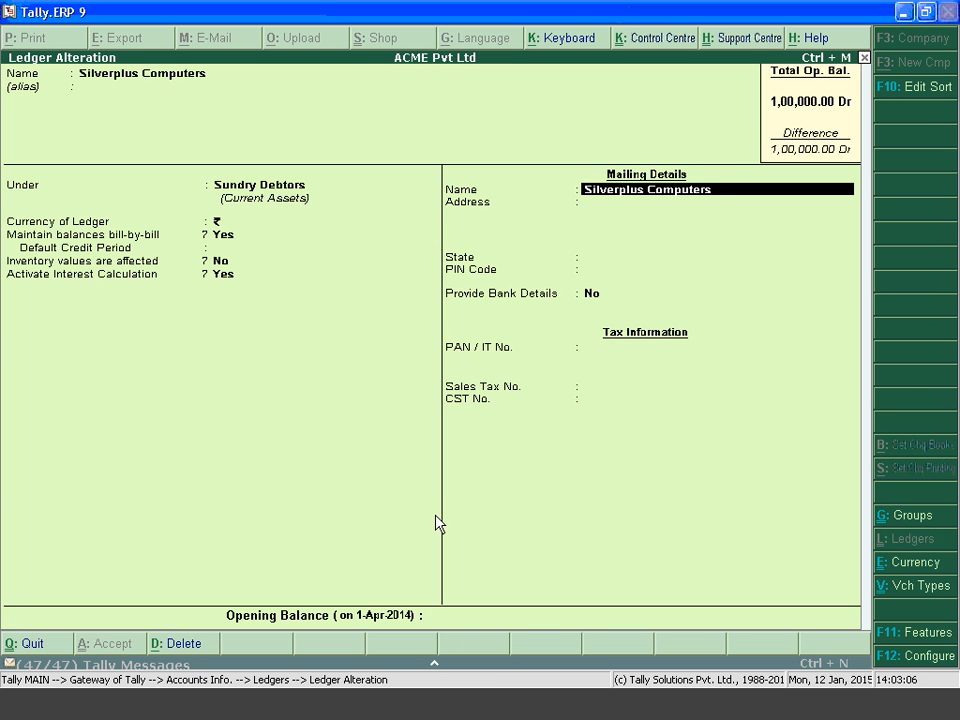
Set the Silverplus Computers ledger's state to Not Applicable, leave its tax details blank with bank details at No, and save it.
key(Return)
key(Return)
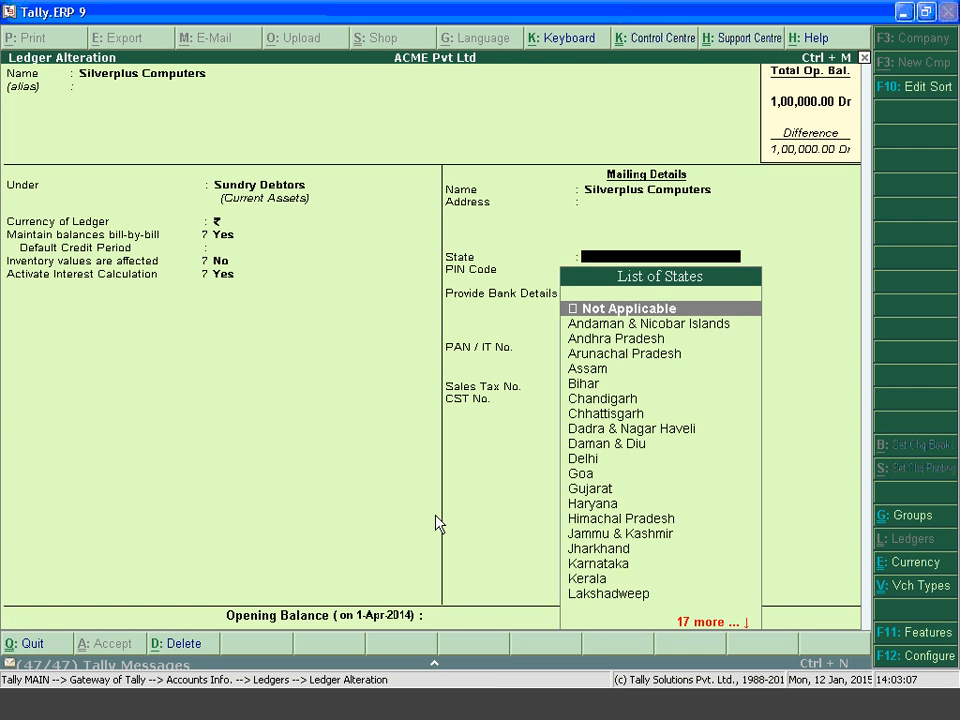
key(Return)
key(Return)
key(Return)
key(Return)
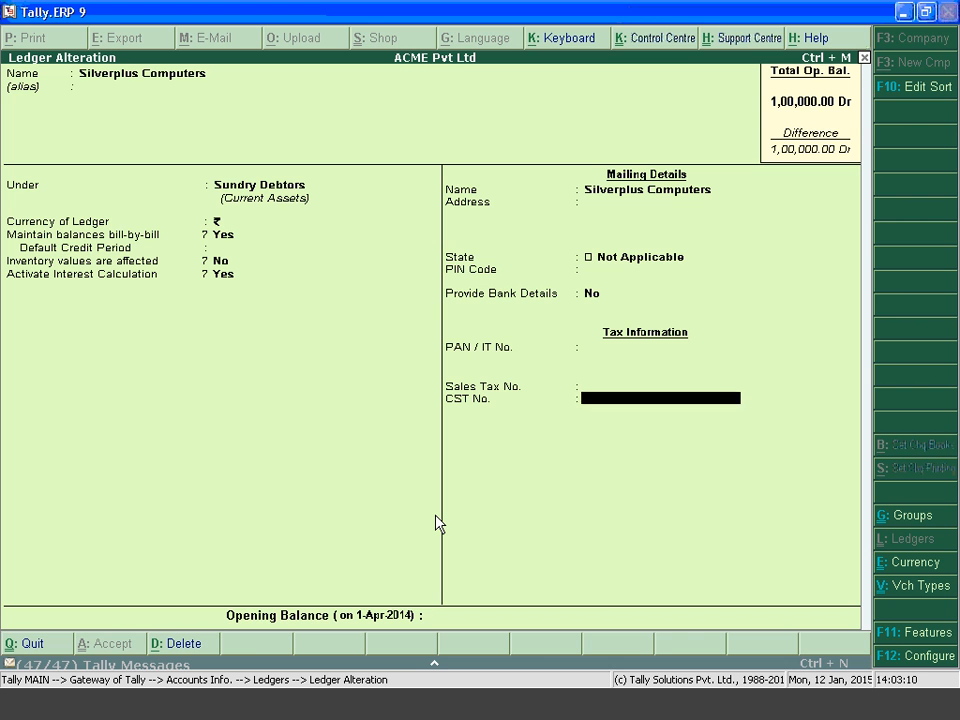
key(Return)
key(Return)
key(Return)
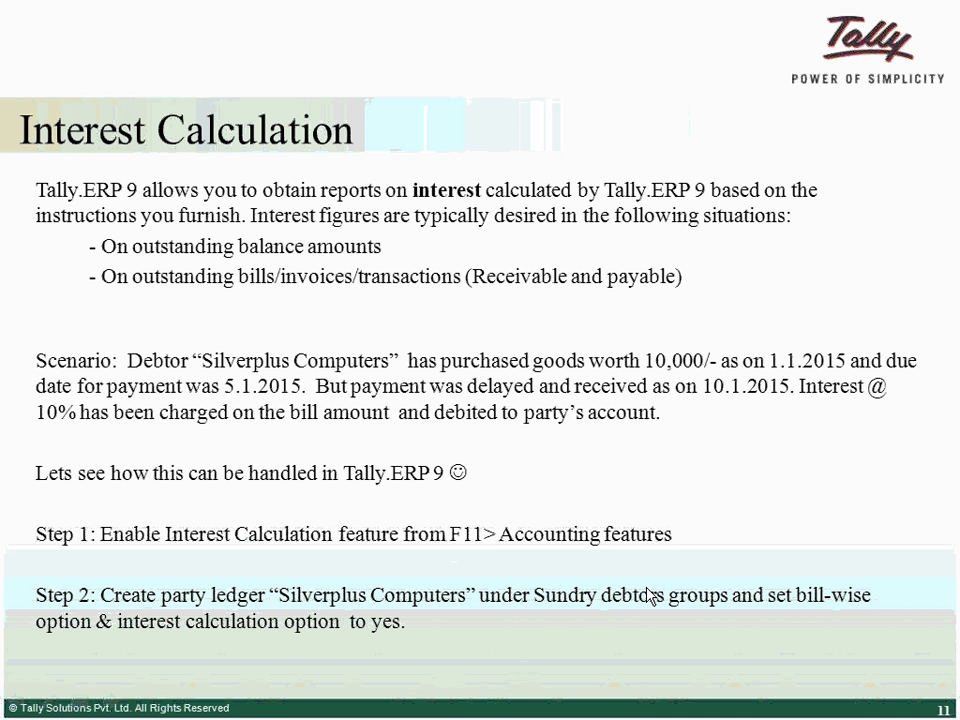
Leave the ledger masters and start a new sales voucher in accounting vouchers.
click(651, 596)
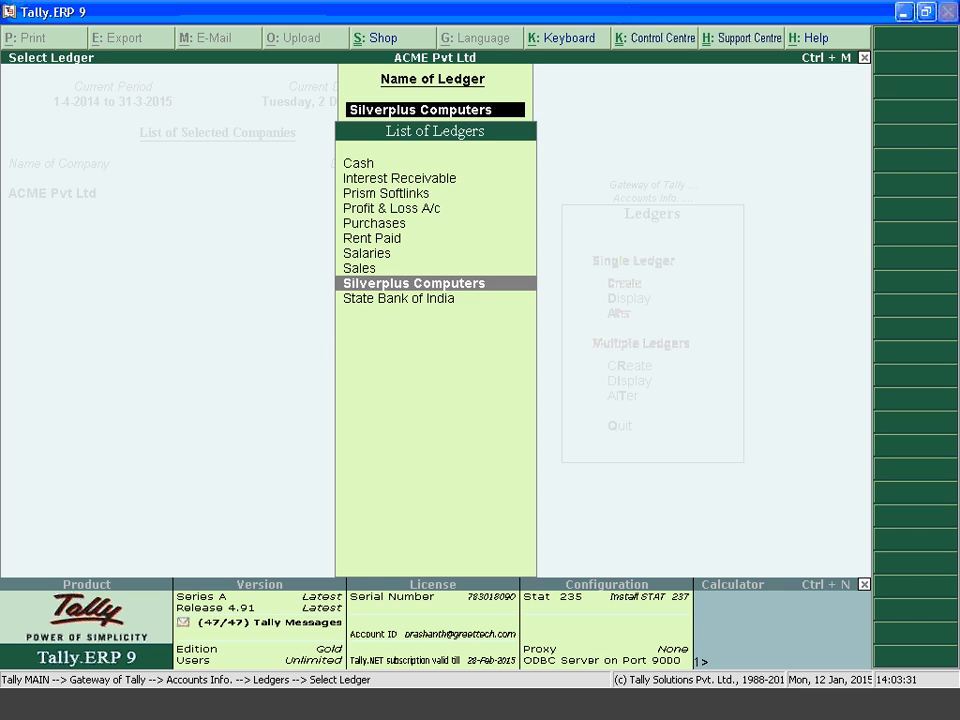
key(BackSpace)
key(Escape)
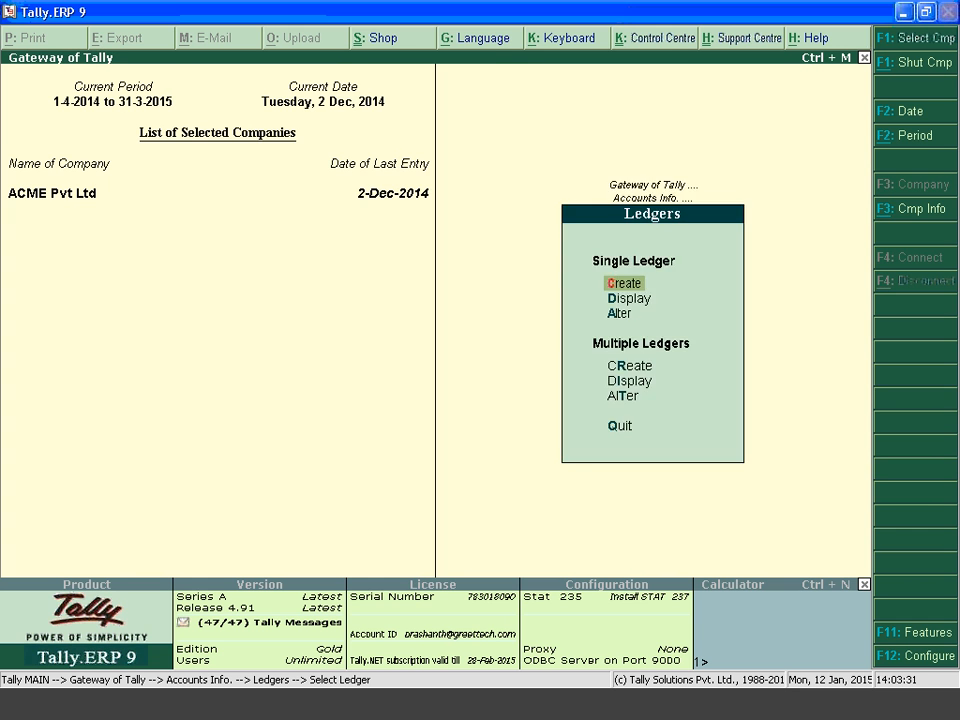
key(Escape)
key(Down)
key(Down)
key(Down)
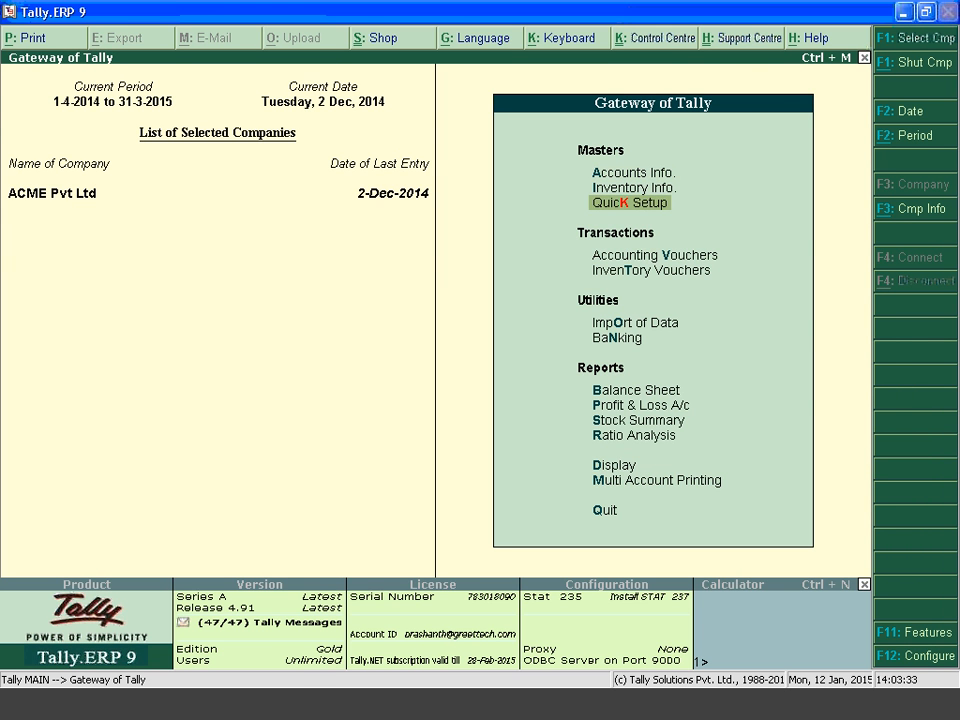
key(Return)
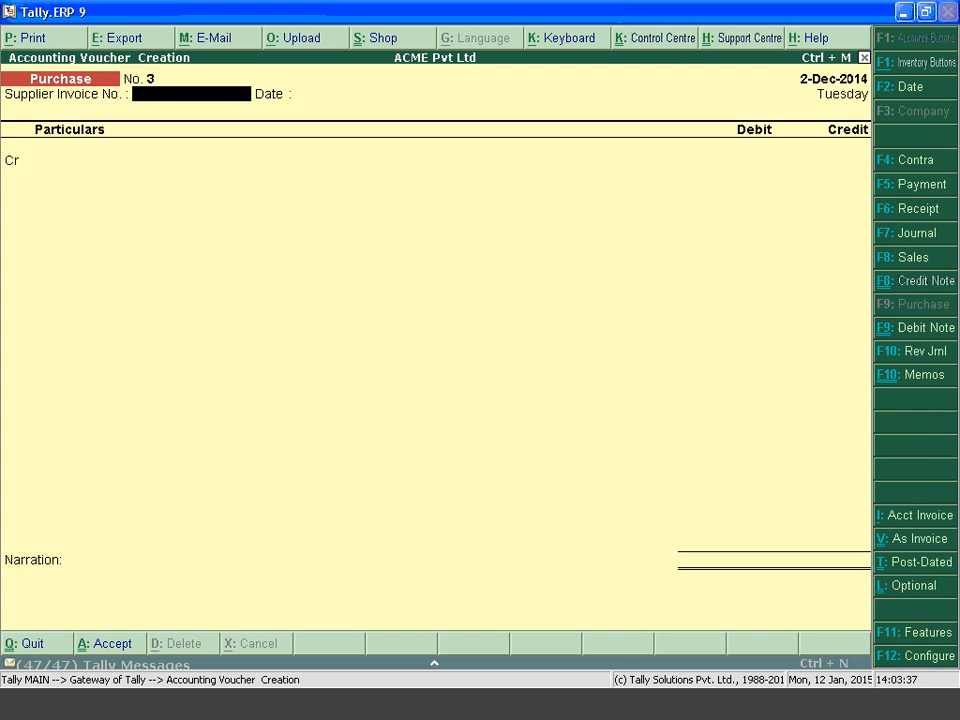
key(F8)
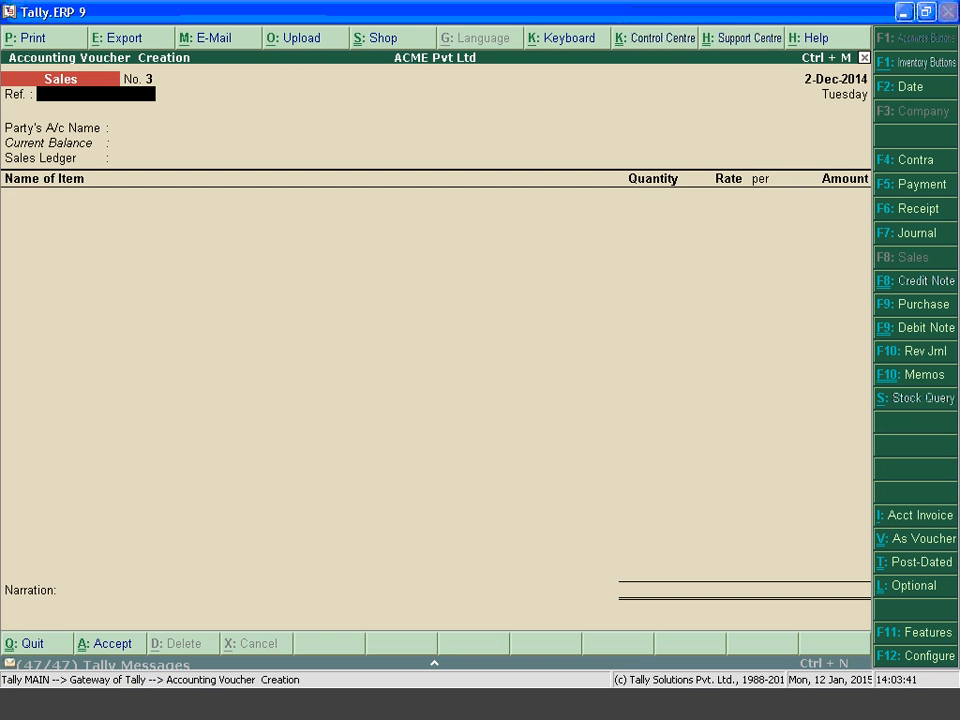
Set the sales voucher's date to 1-Jan-2015 and leave its reference blank.
key(F2)
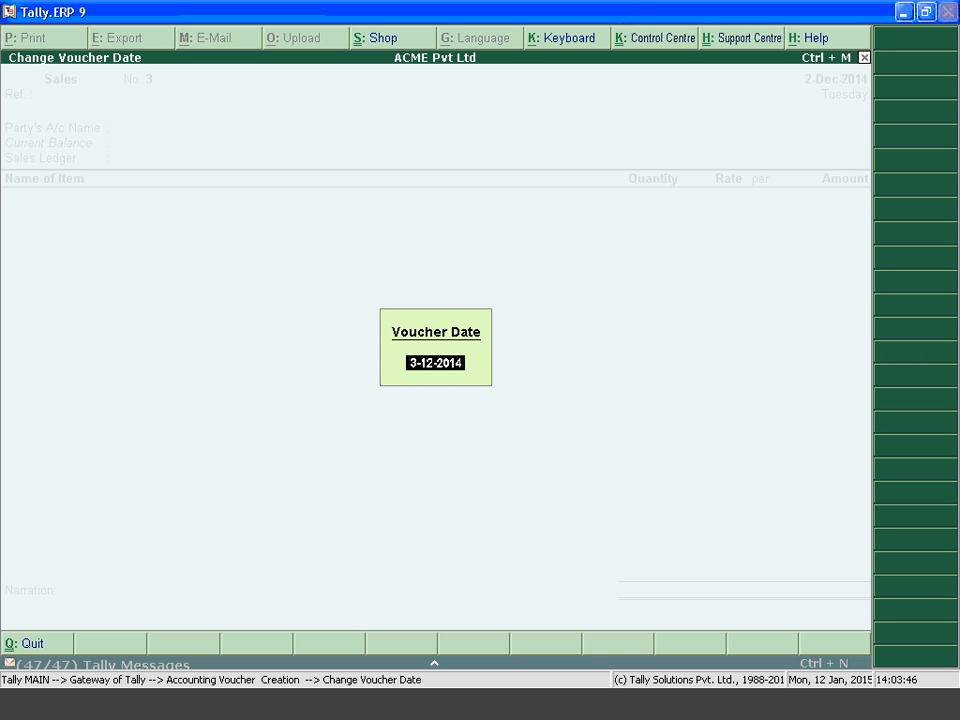
text(1.1.2015)
key(Return)
key(Return)
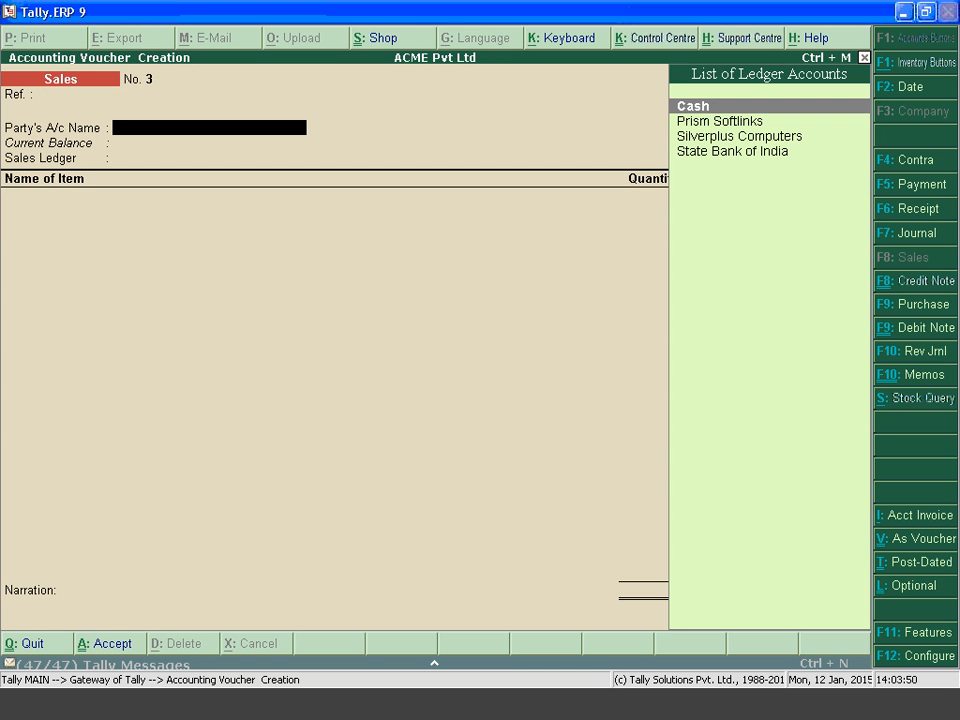
Choose Silverplus Computers as the party account, accept its blank despatch and order details, and use the Sales ledger.
key(Down)
key(Down)
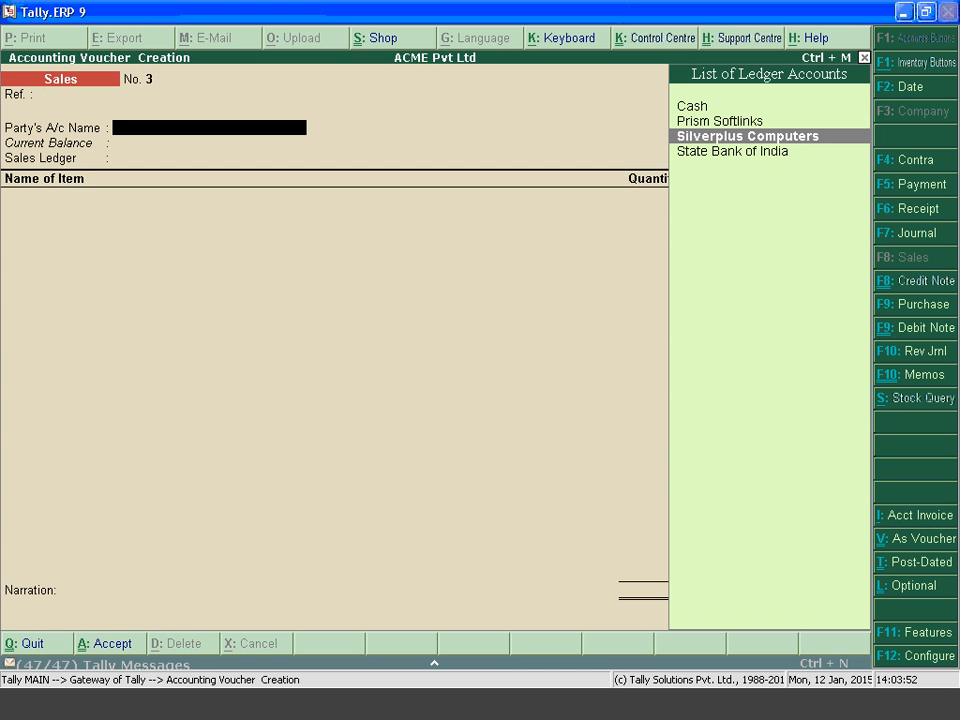
key(Return)
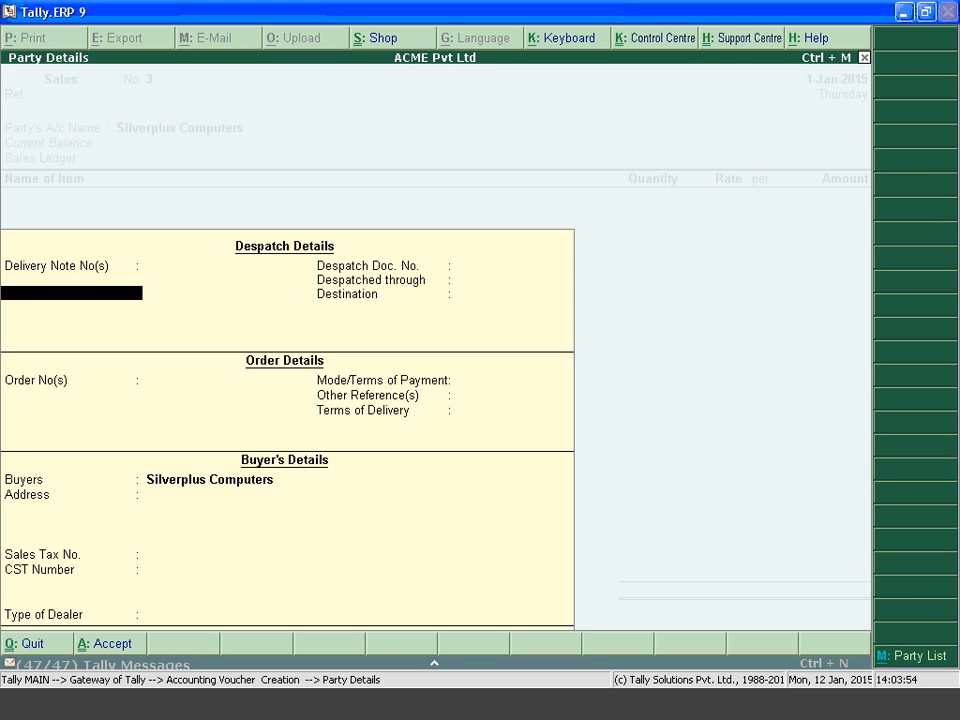
key(ctrl+a)
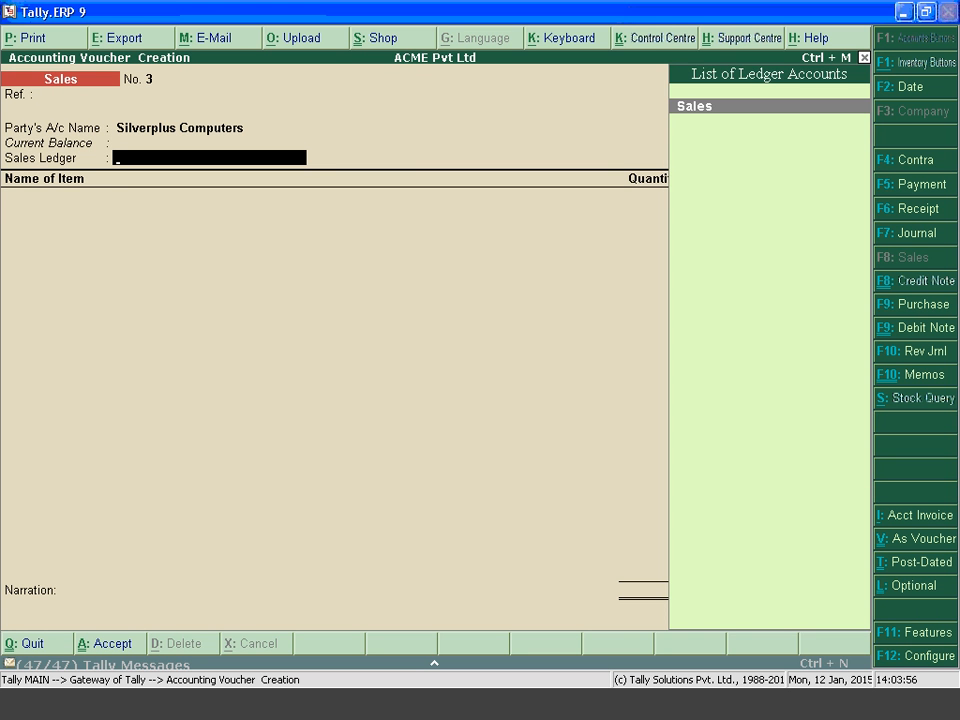
key(Return)
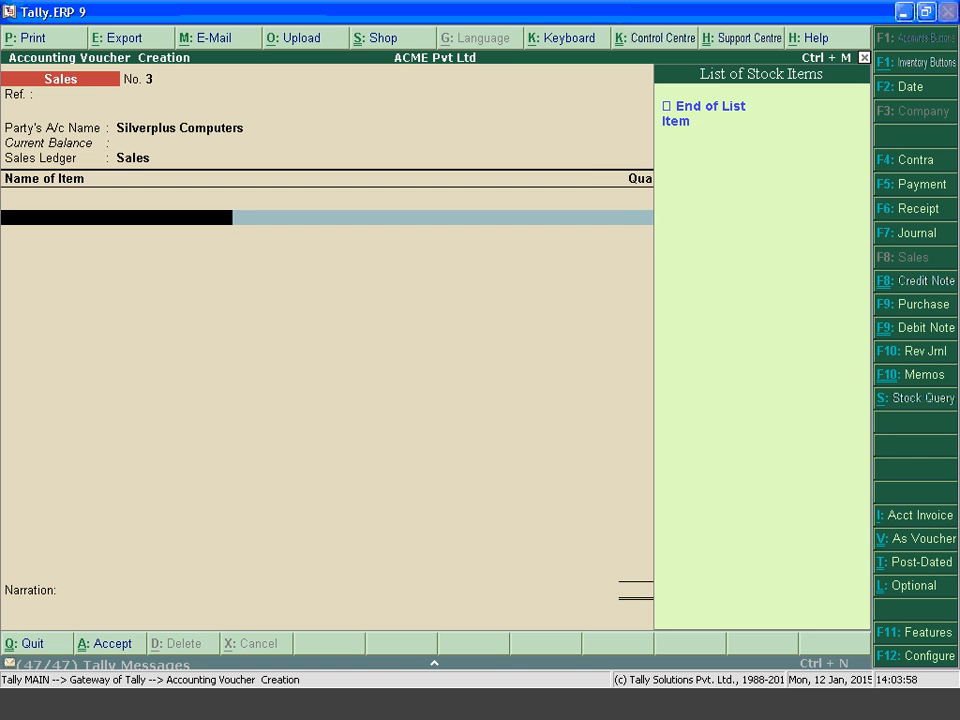
Add 10 Nos of the stock item Item at a rate of 1000, end the item list and open the bill-wise details.
key(Down)
key(Return)
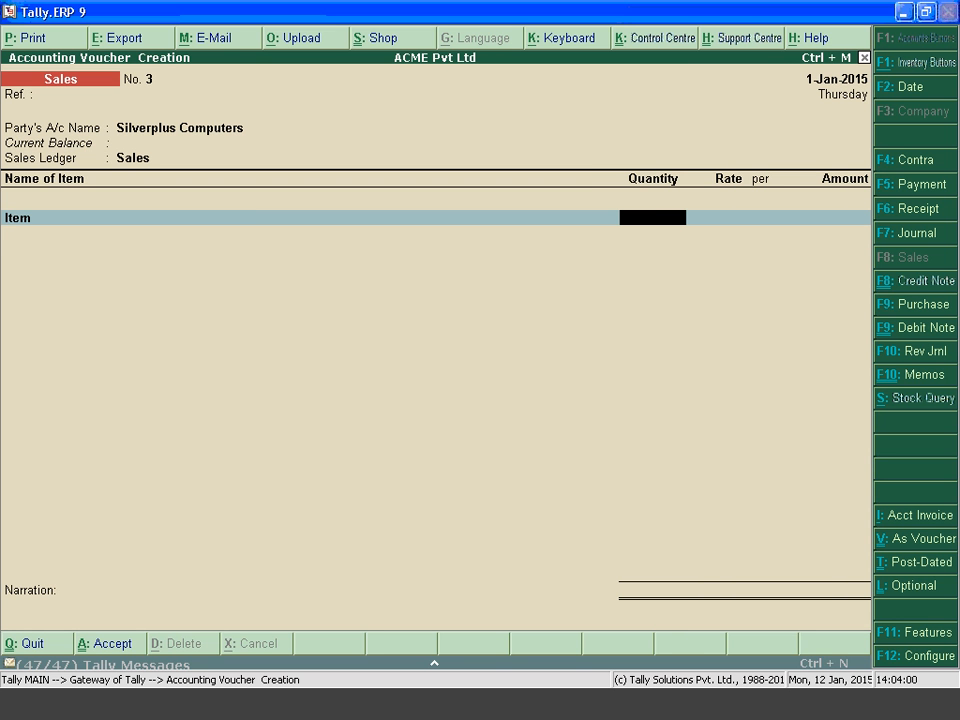
text(10)
key(Return)
text(1000)
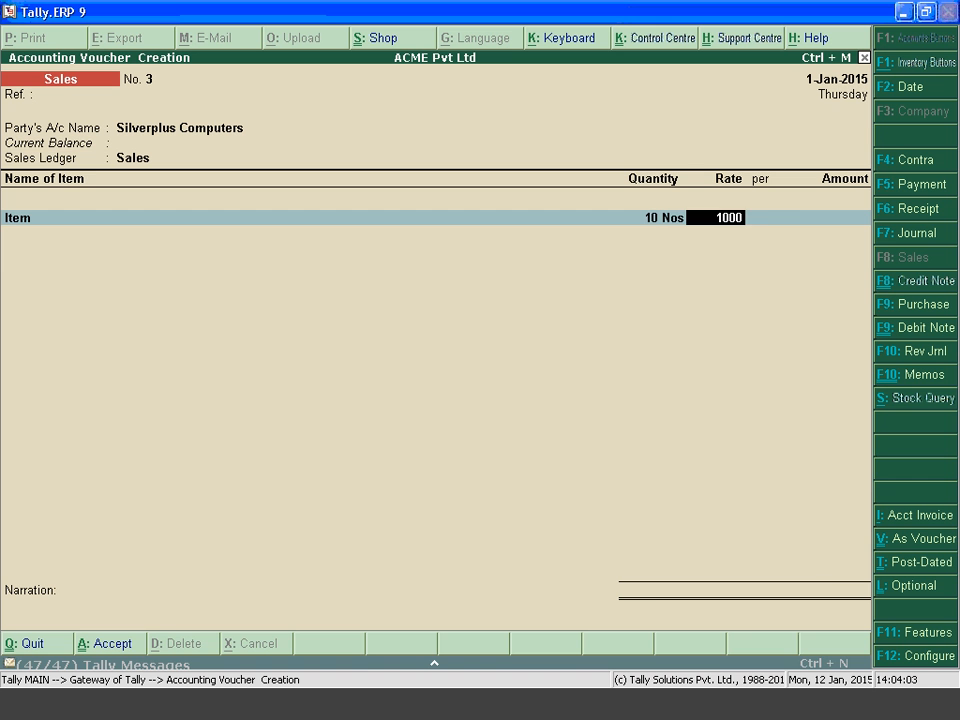
key(Return)
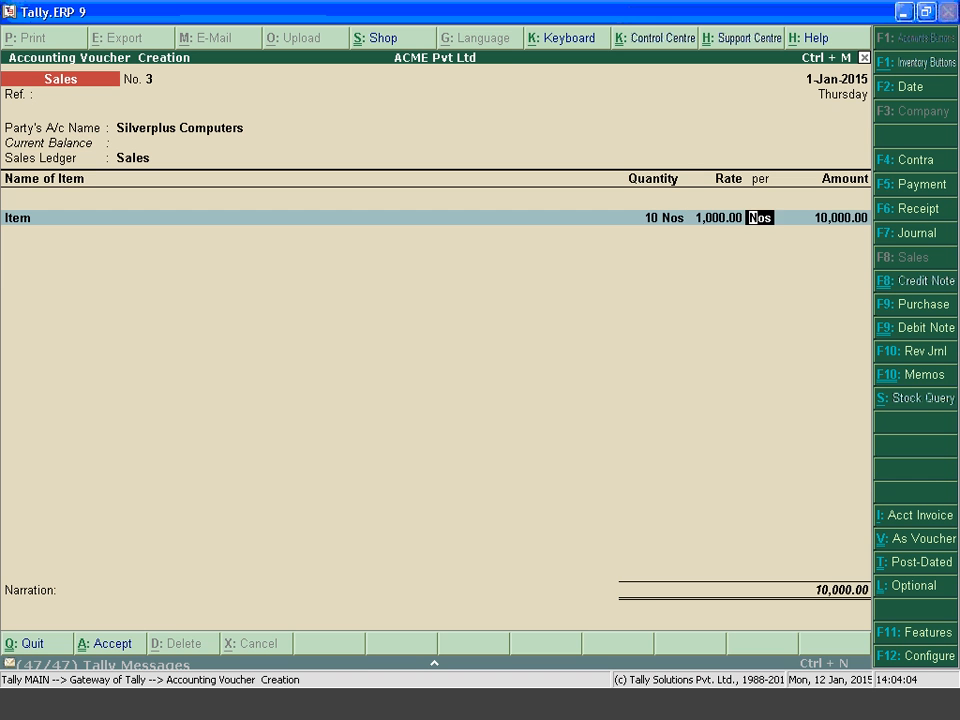
key(Return)
key(Return)
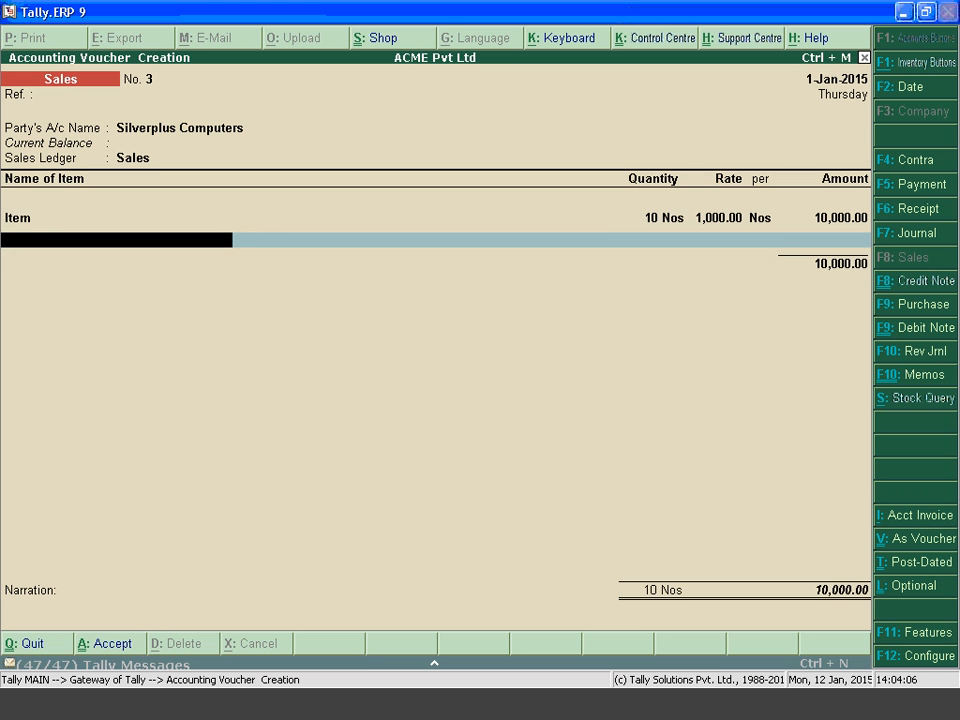
key(Return)
key(Return)
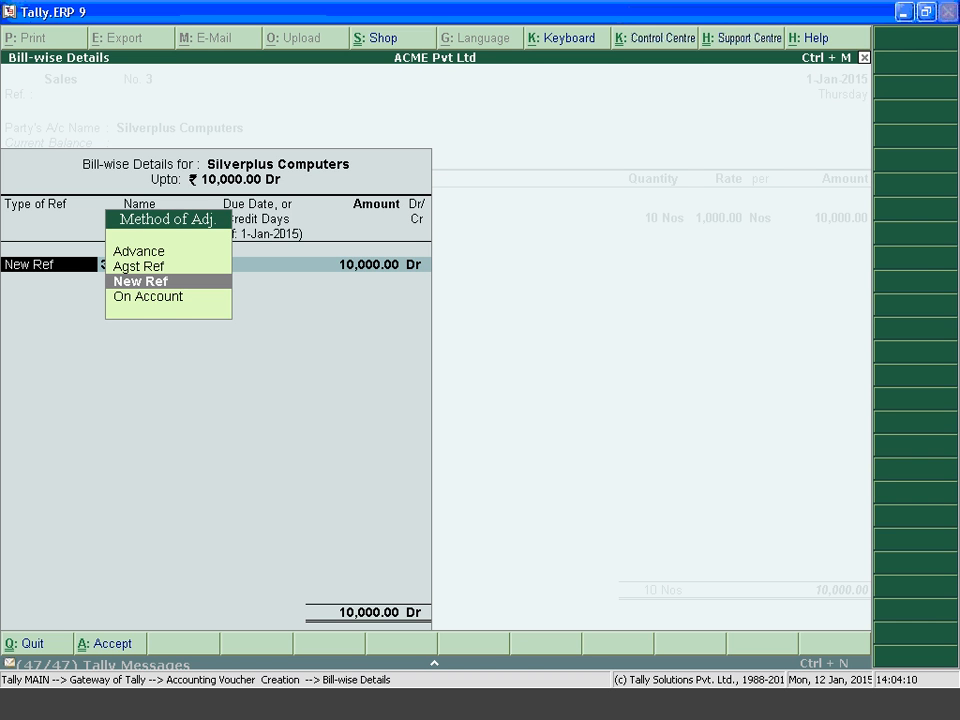
Allocate the sale to a new reference Bill 1 due 5-Jan-2015 for the full debit amount, and save the sales voucher without narration.
key(Return)
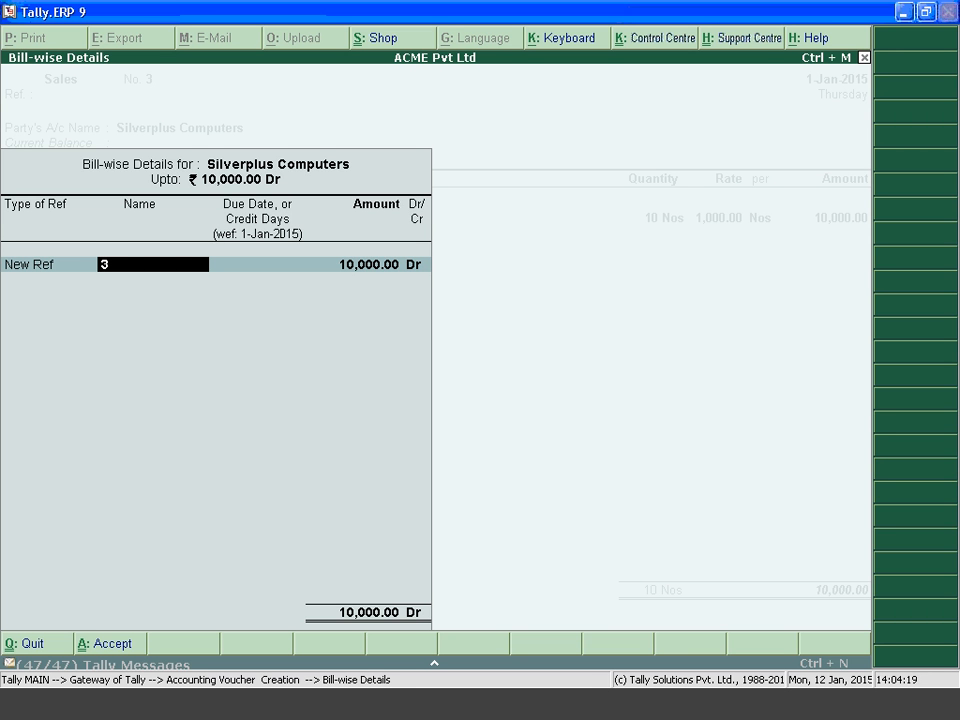
text(Bill 1)
key(Return)
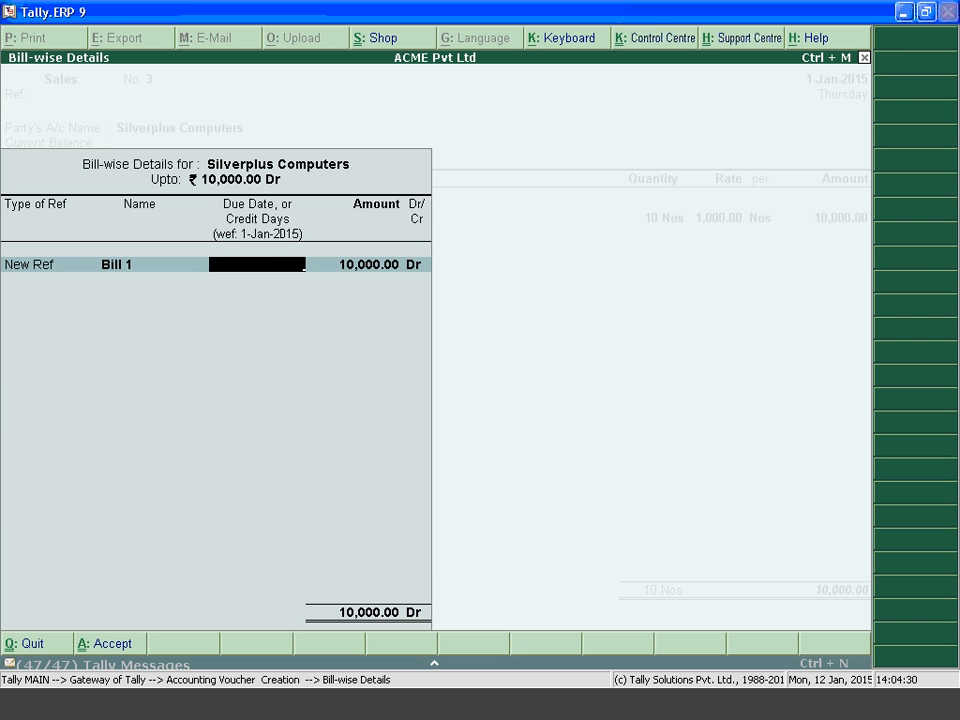
text(5.1.2015)
key(Return)
key(Return)
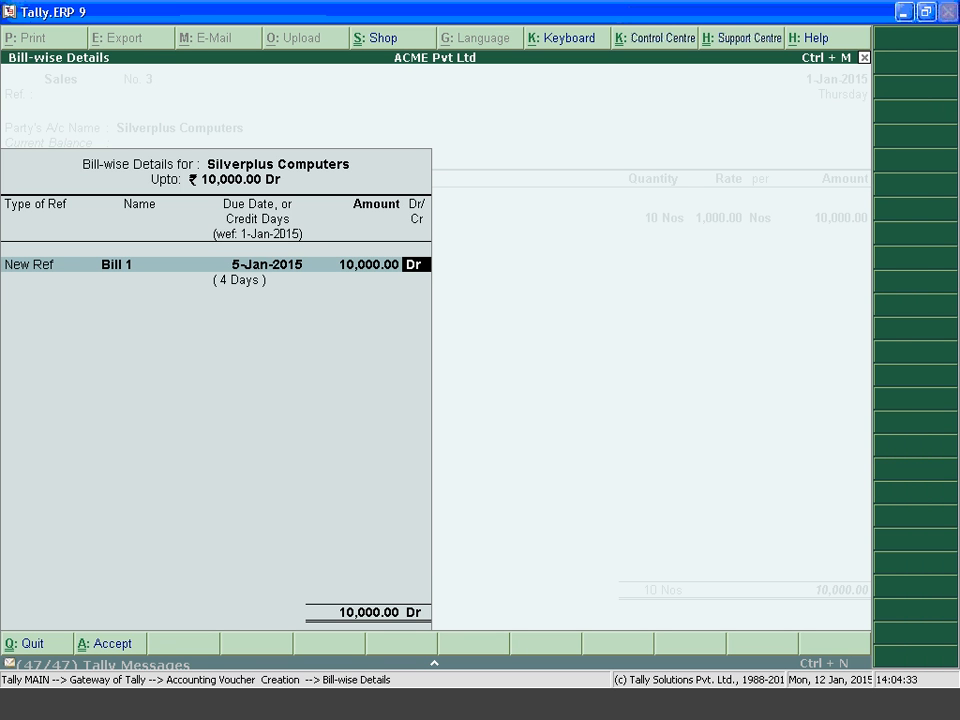
key(Return)
key(Return)
key(Return)
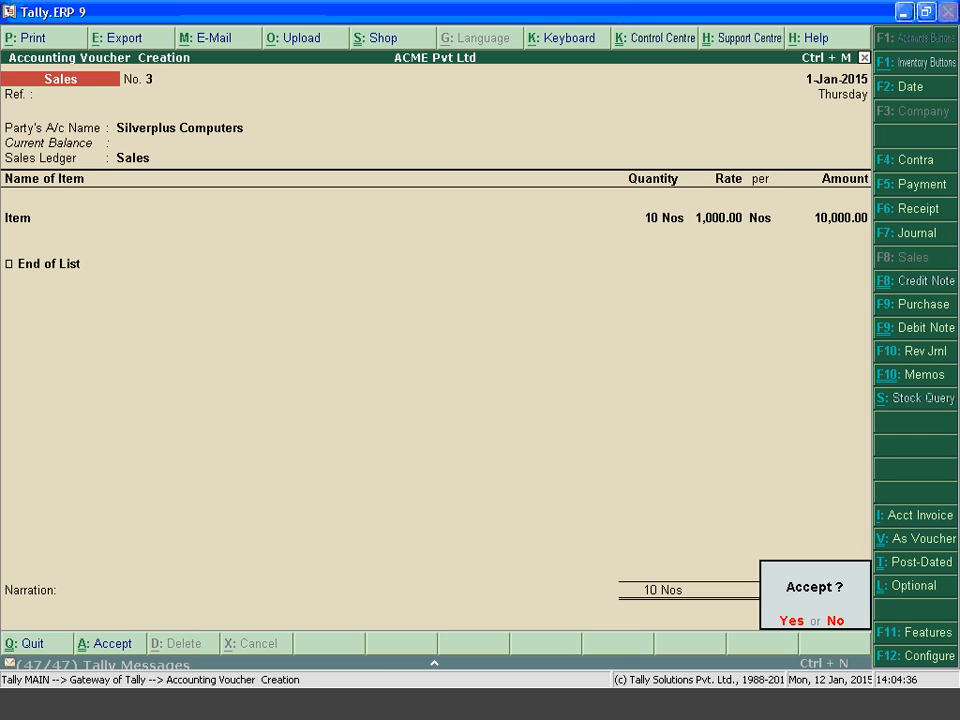
key(Return)
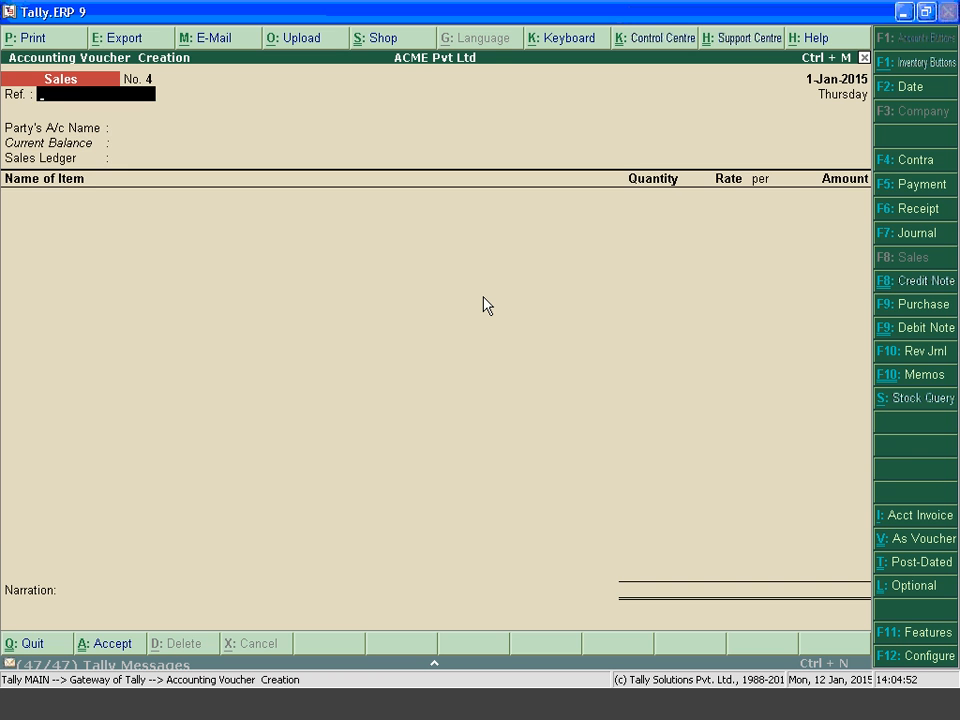
Start a receipt voucher and set its date to 10-Jan-2015.
key(F6)
key(F2)
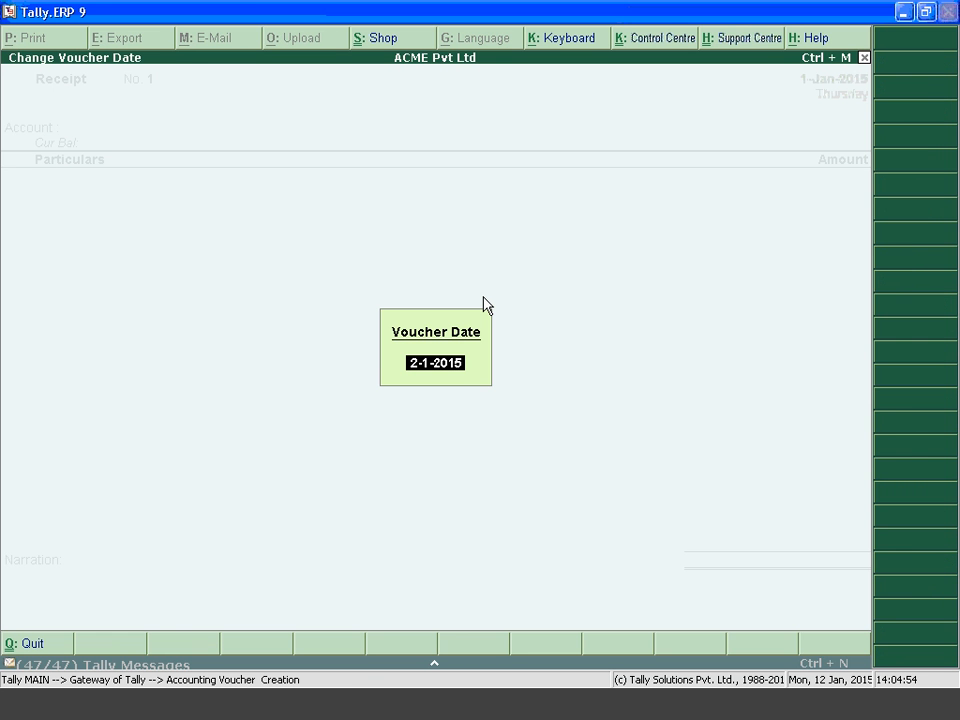
text(1)
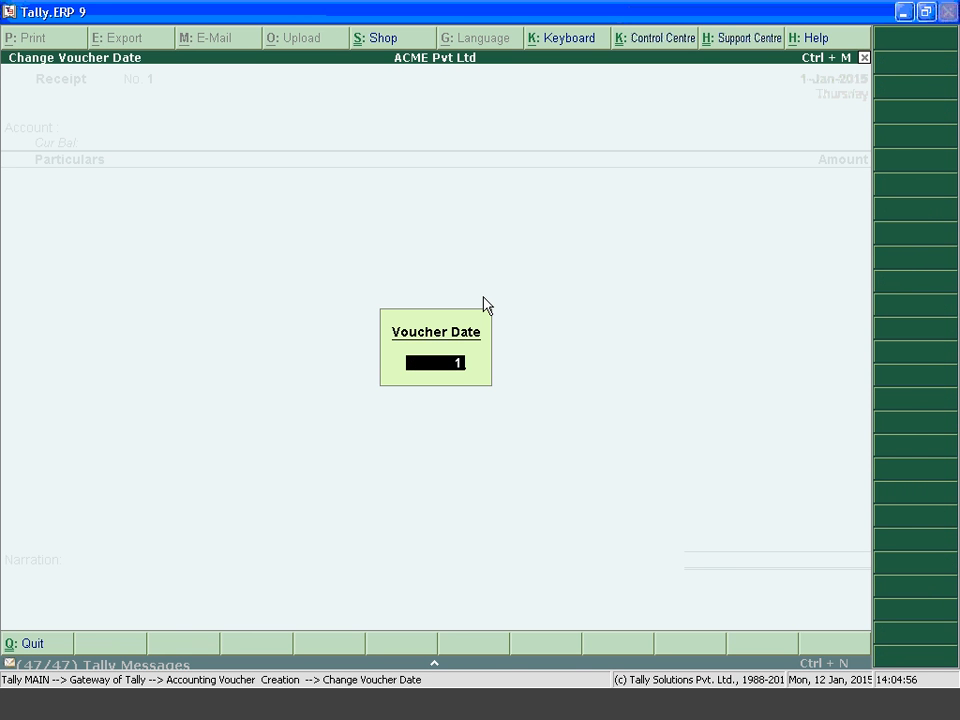
text(0.1.2015)
key(Return)
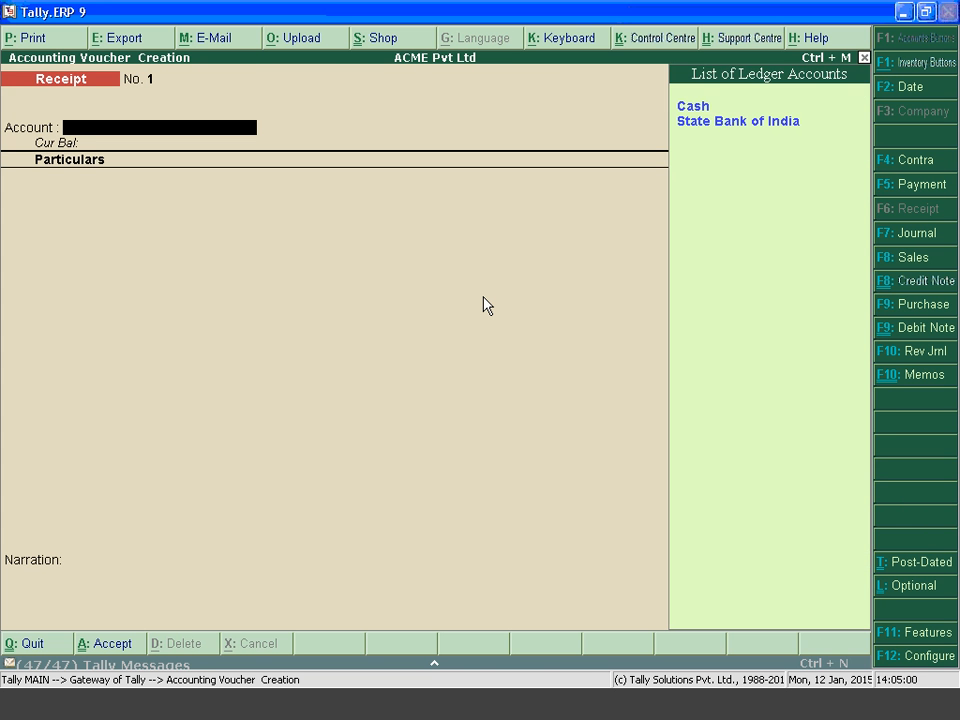
Receive into the State Bank of India account and choose Silverplus Computers as the ledger in the particulars.
key(Down)
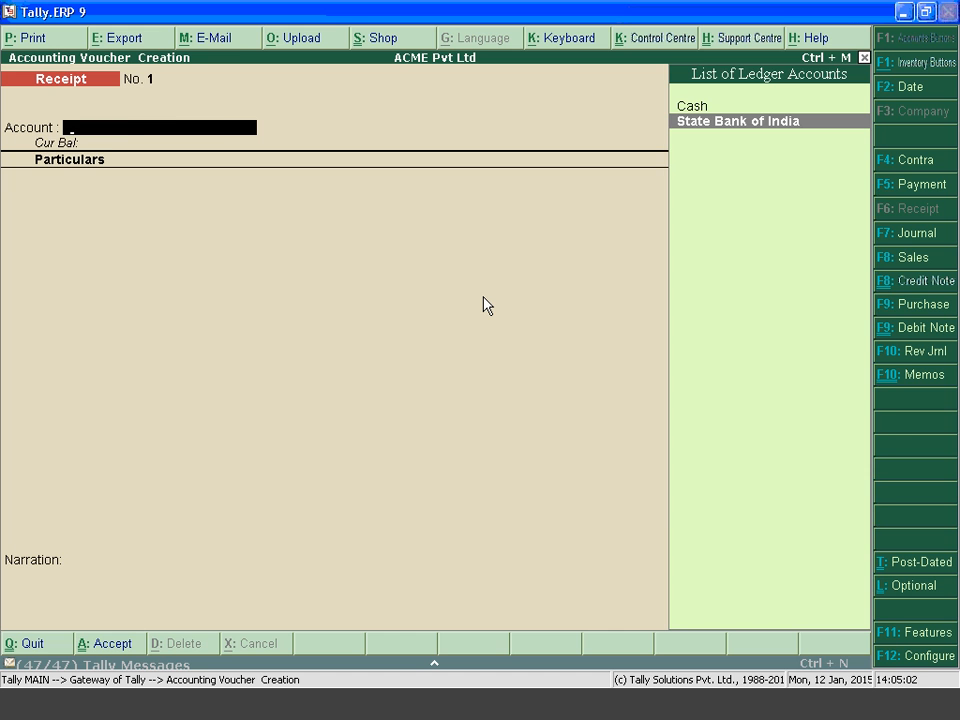
key(Return)
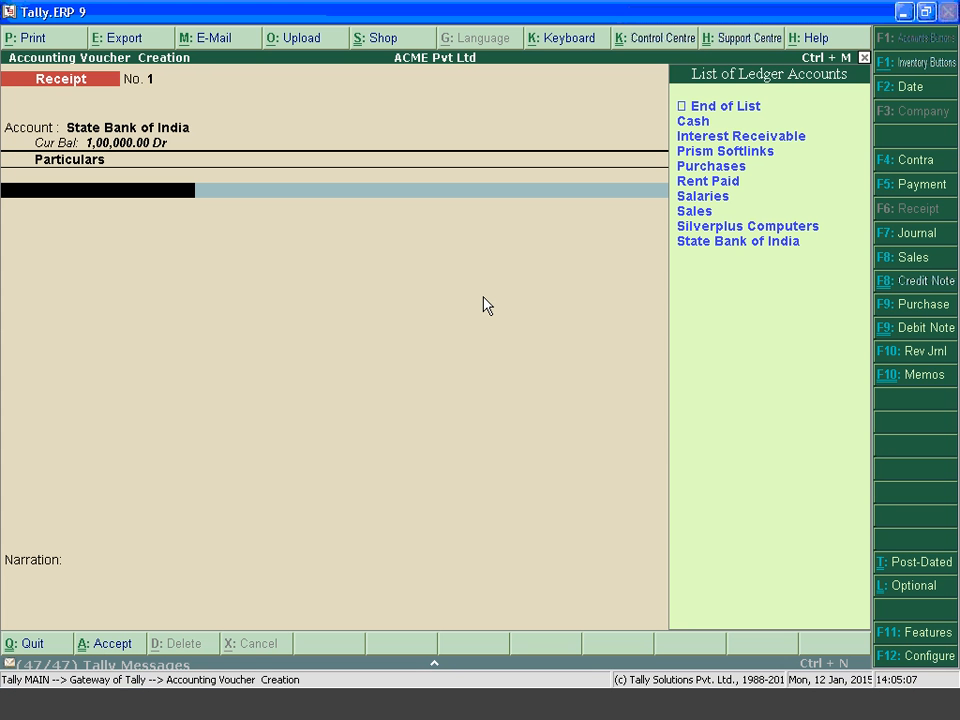
key(Up)
key(Up)
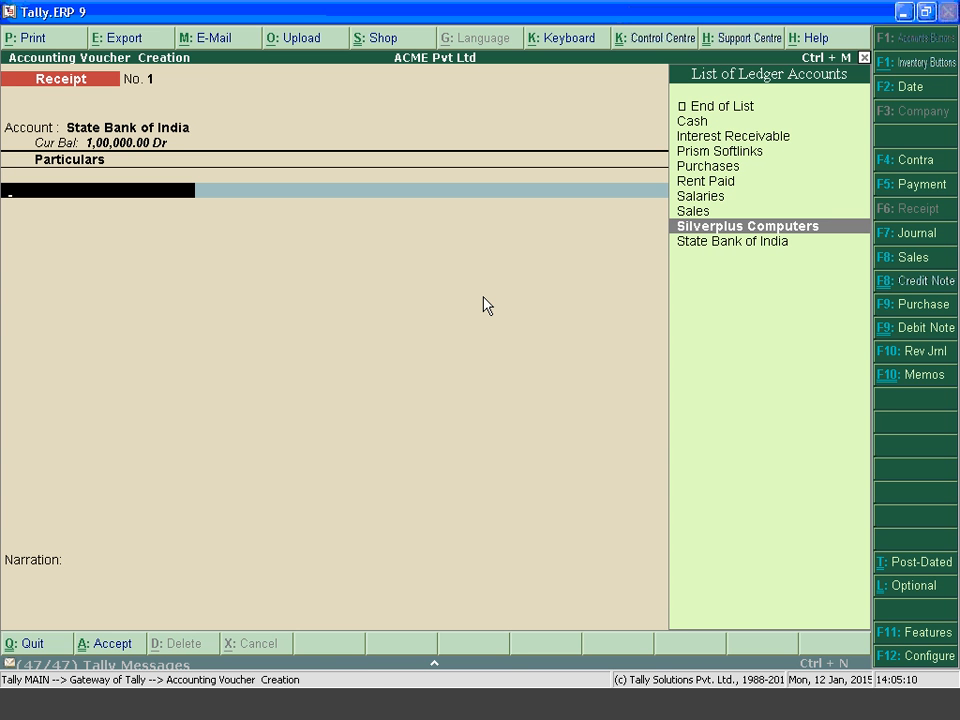
key(Return)
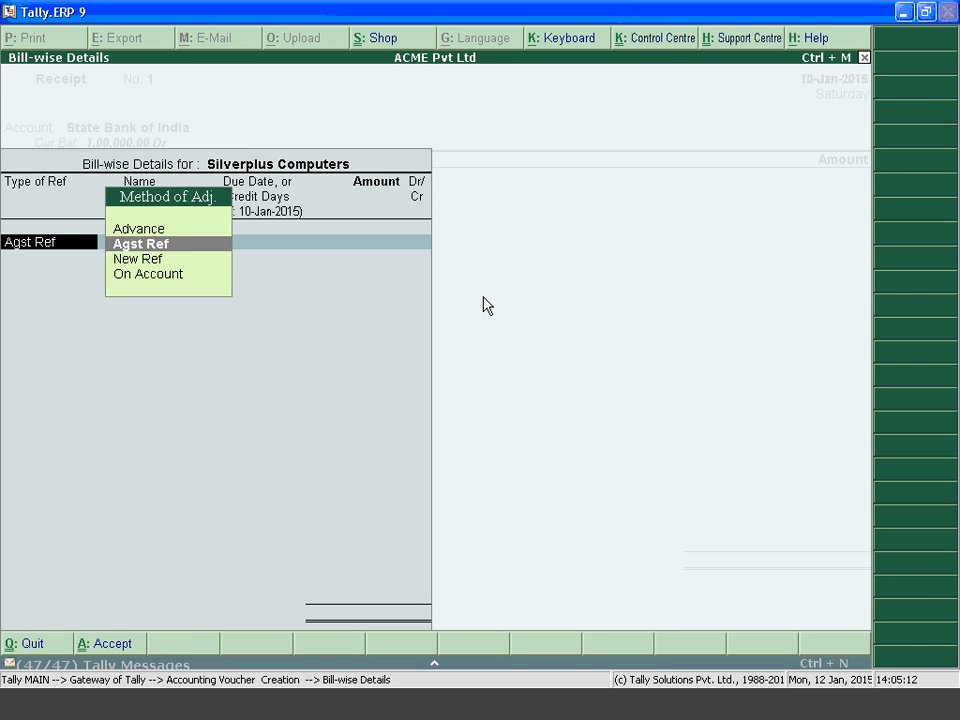
Settle the receipt against the pending reference Bill 1 for its full 10,000.00 credit amount.
key(Return)
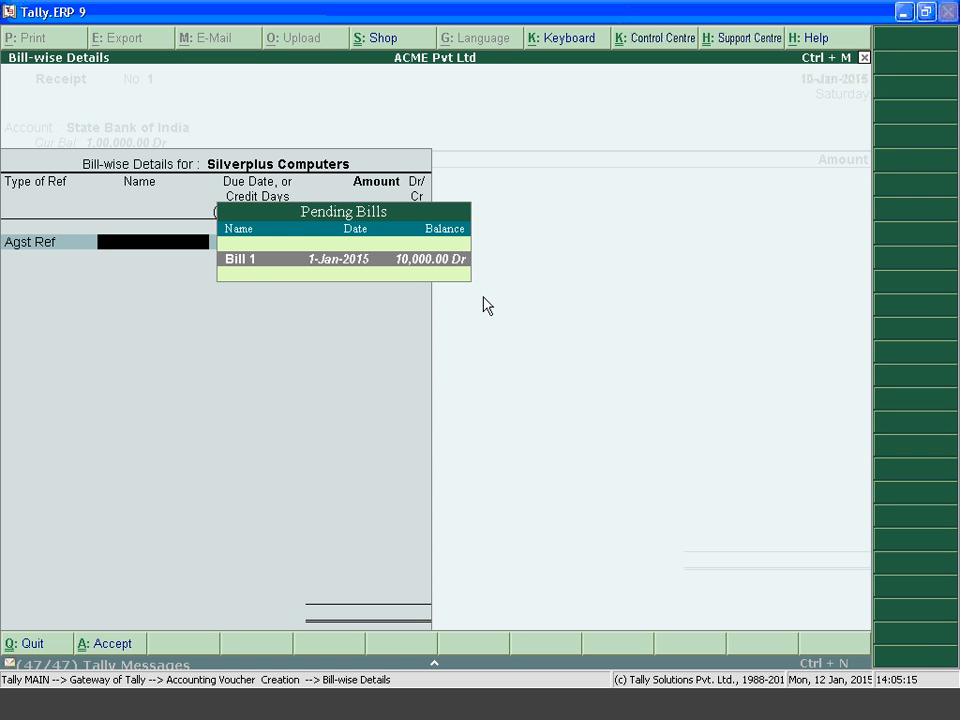
key(Return)
key(Return)
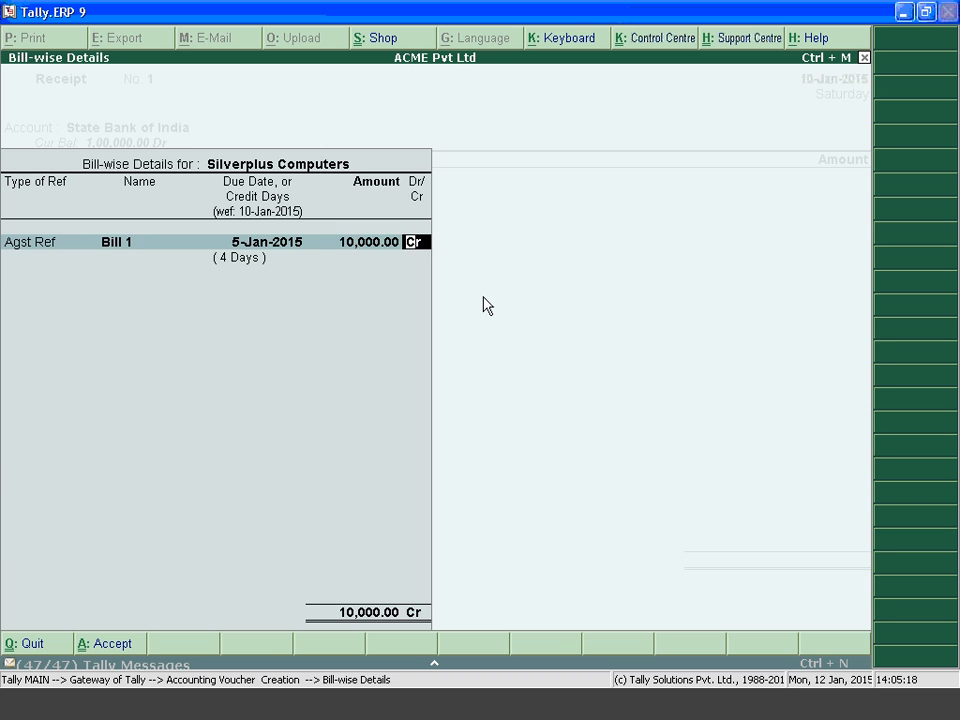
key(Return)
key(Return)
key(Return)
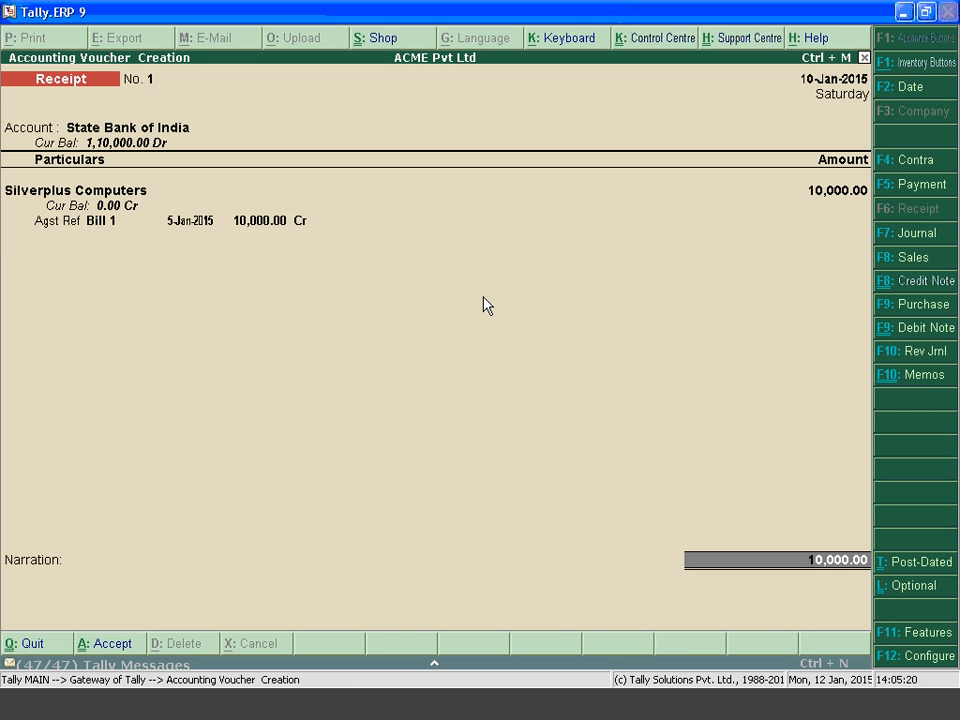
Keep the default Cheque/DD bank allocation for the 10,000.00, leave the narration blank and save the receipt voucher.
key(Return)
key(Return)
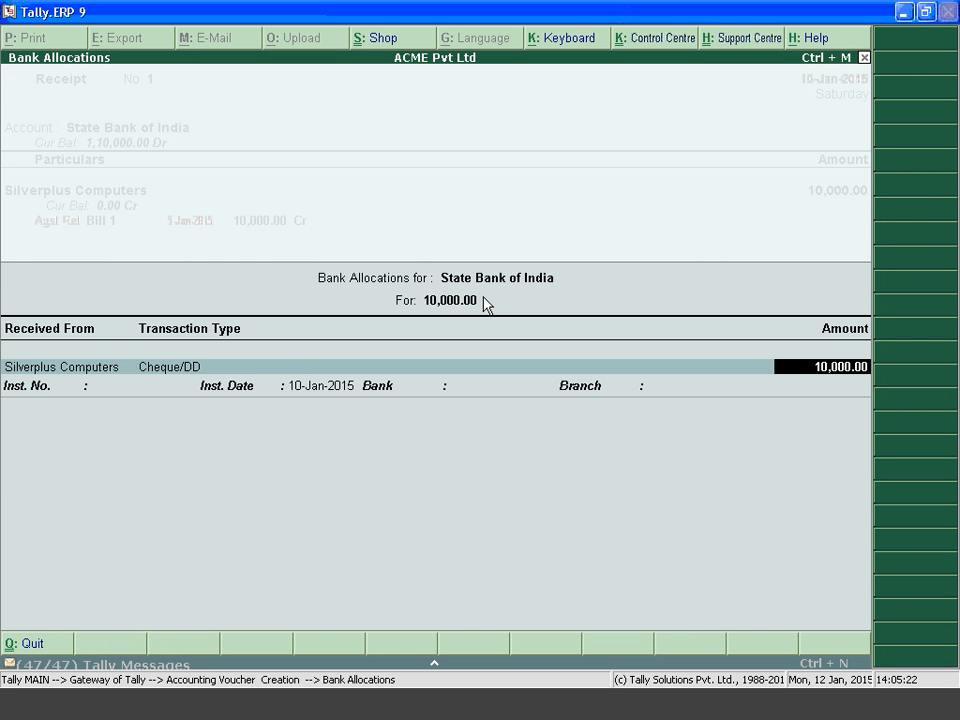
key(Return)
key(Return)
key(Return)
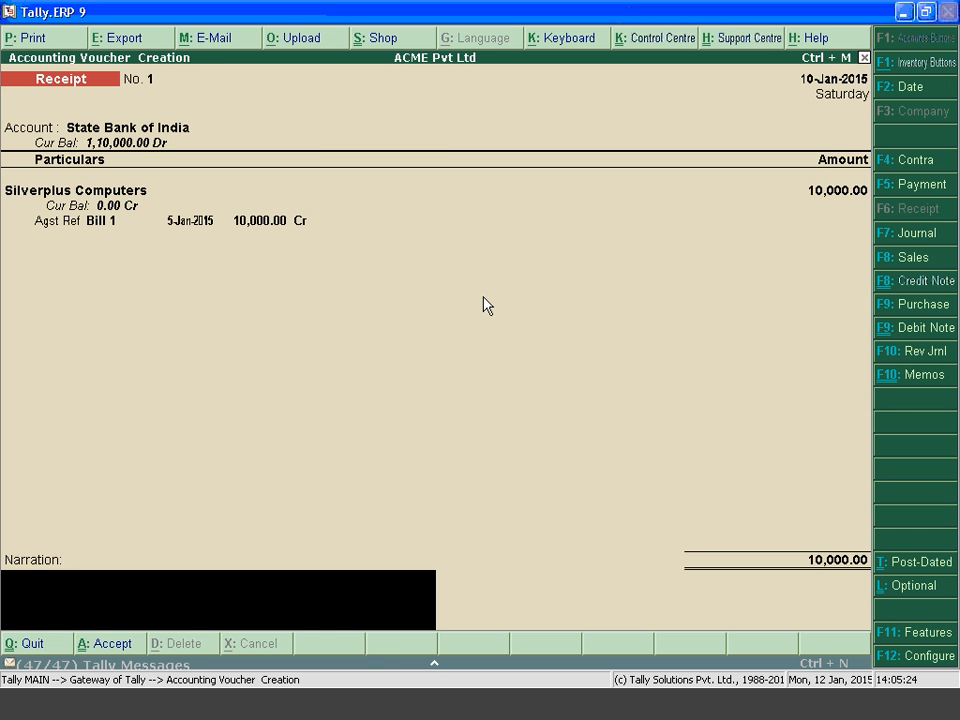
key(Return)
key(Return)
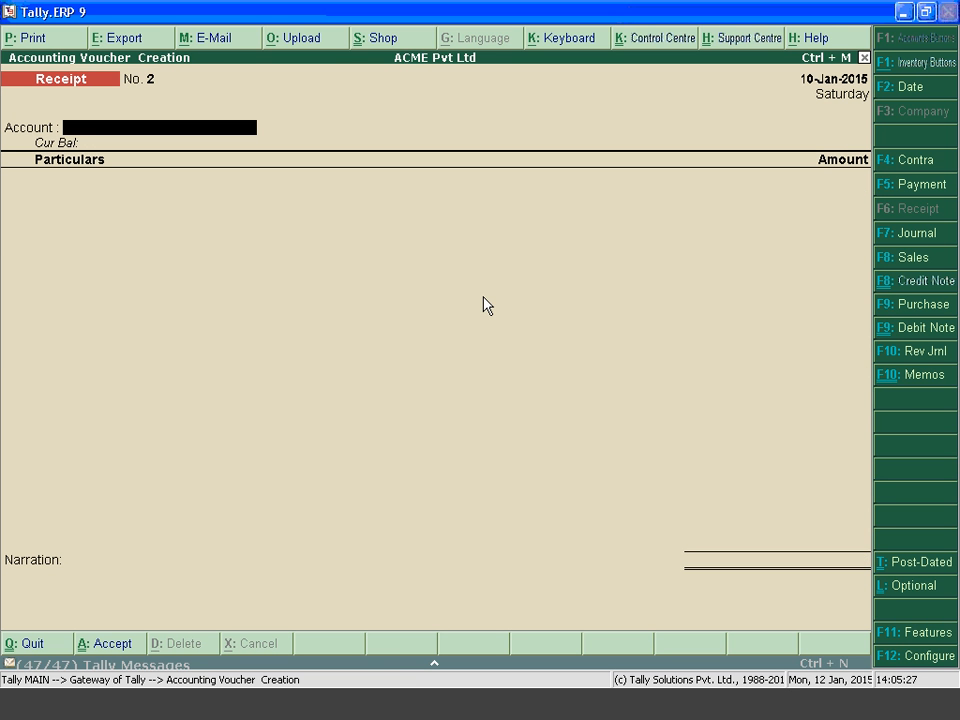
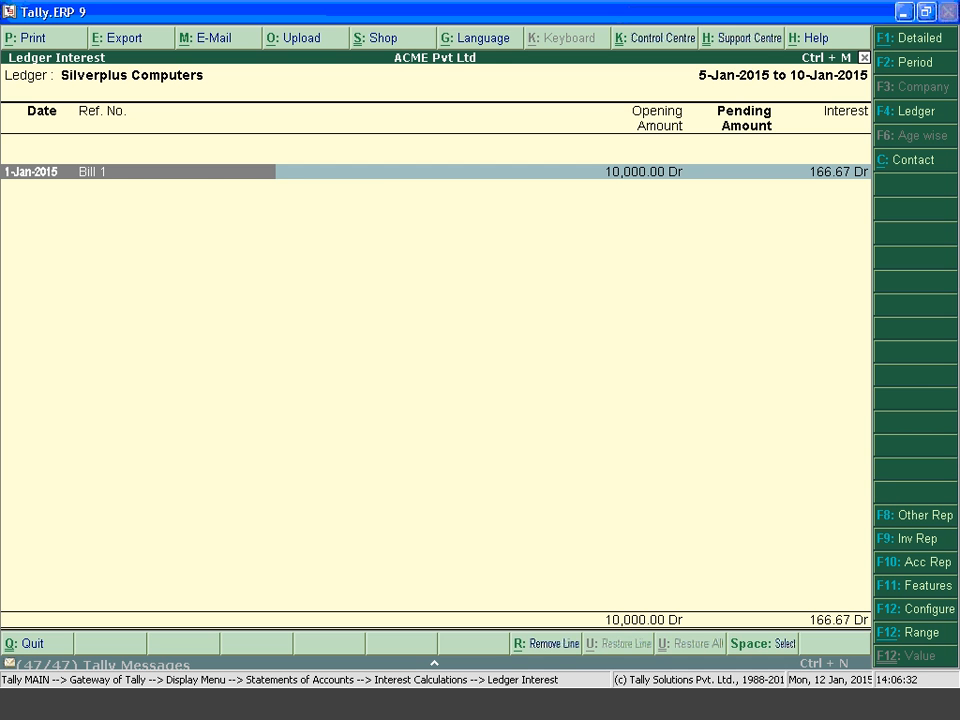
Show the detailed interest calculation for Silverplus Computers, then leave the reports for the Gateway of Tally.
key(alt+F1)
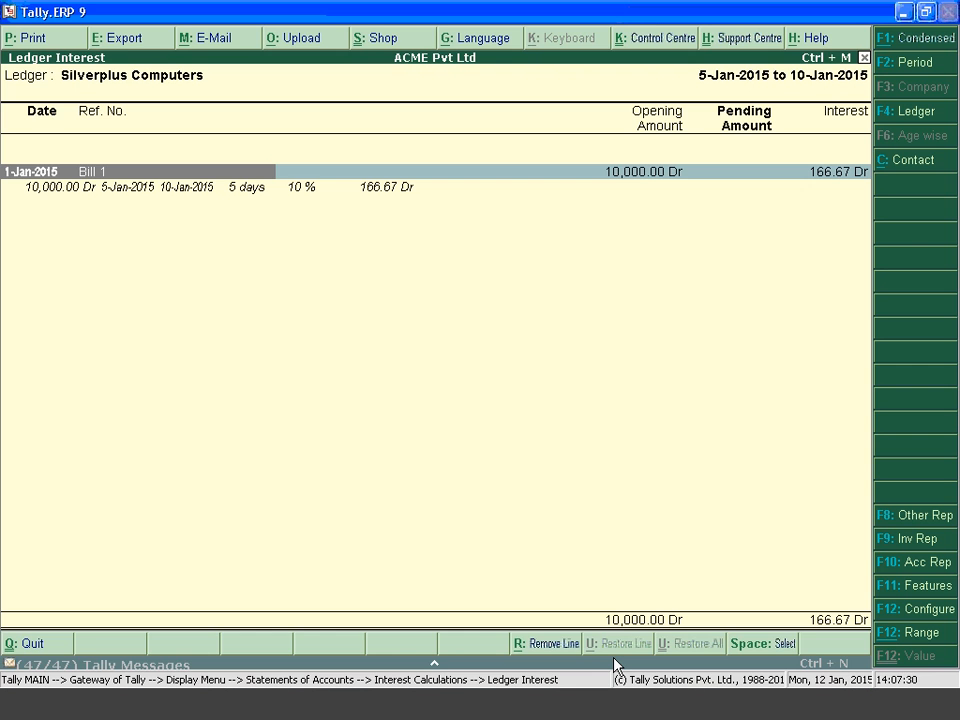
key(Escape)
key(l)
key(Escape)
key(Escape)
key(Escape)
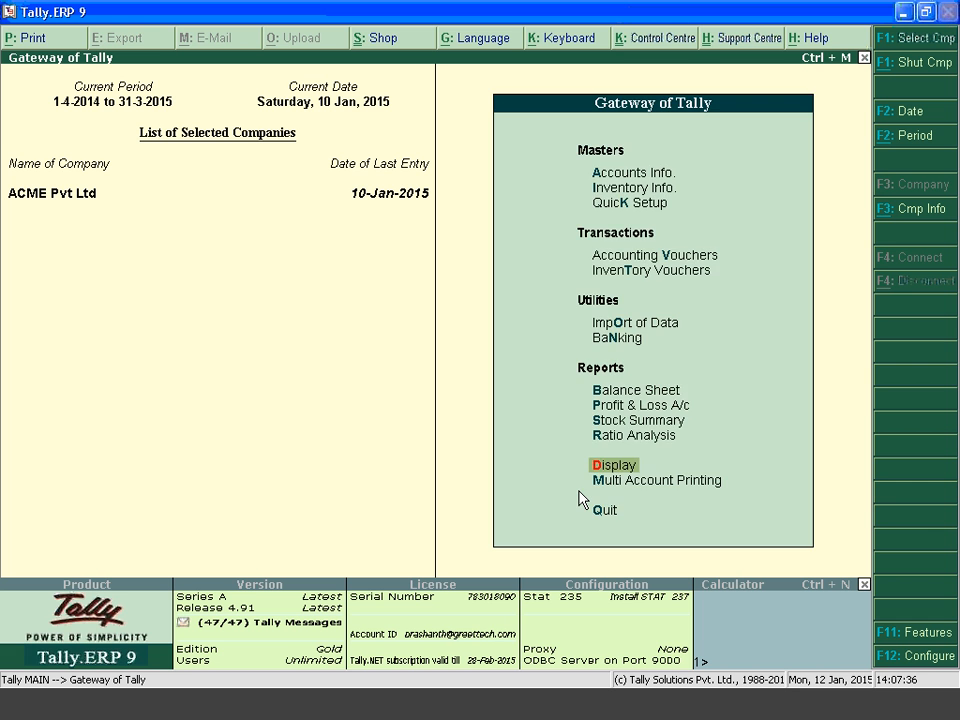
Open the Debit Note voucher type for alteration from the accounts masters.
key(a)
key(Down)
key(Down)
key(Down)
key(Down)
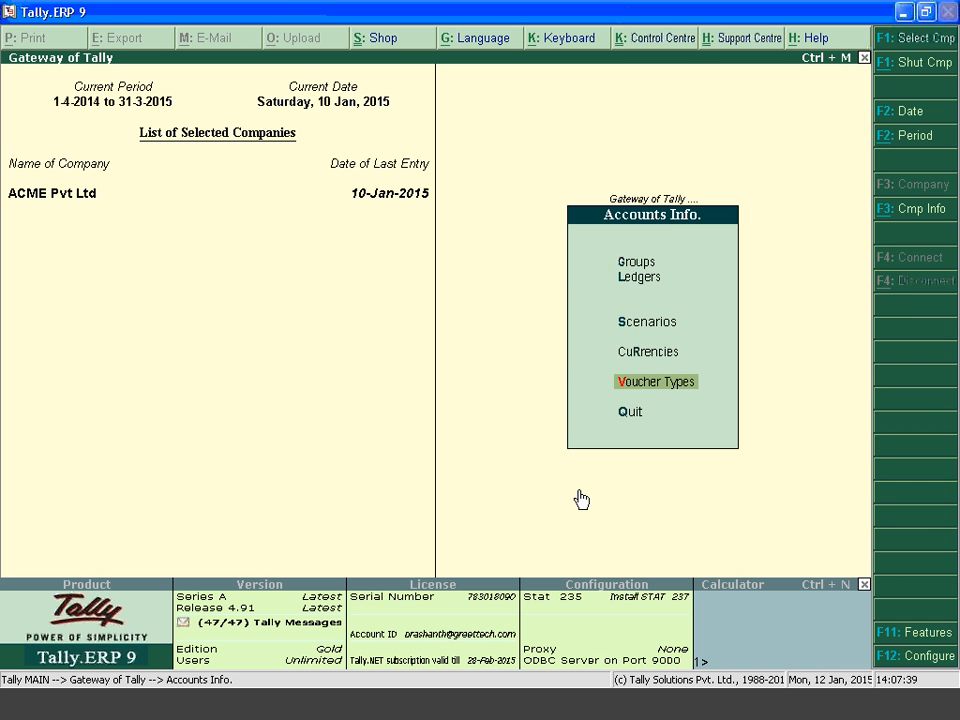
key(Return)
key(Down)
key(Down)
key(Return)
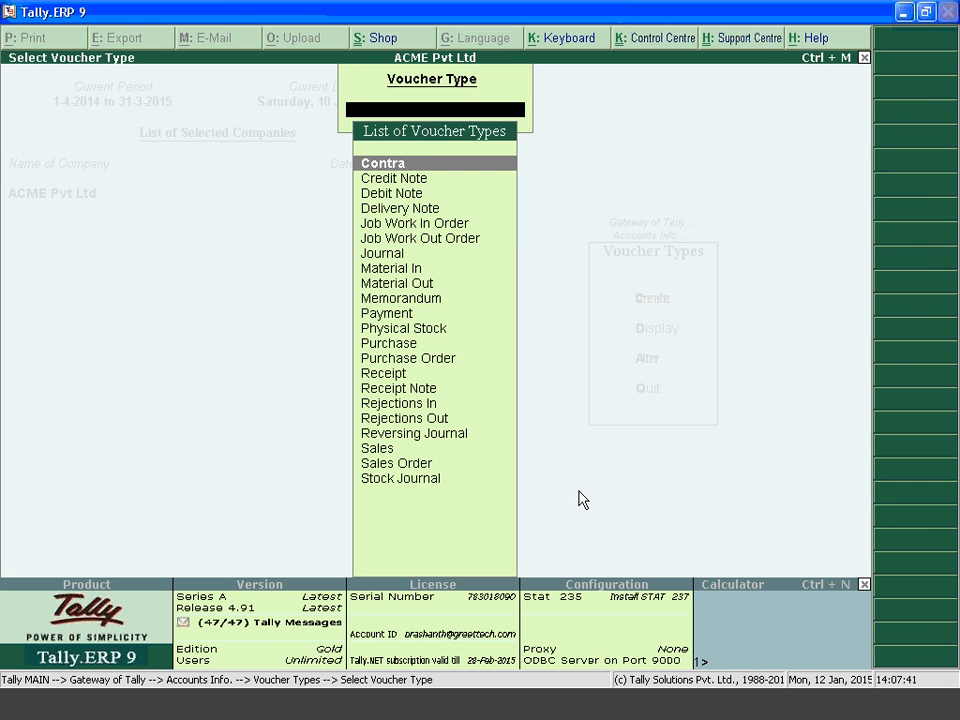
text(De)
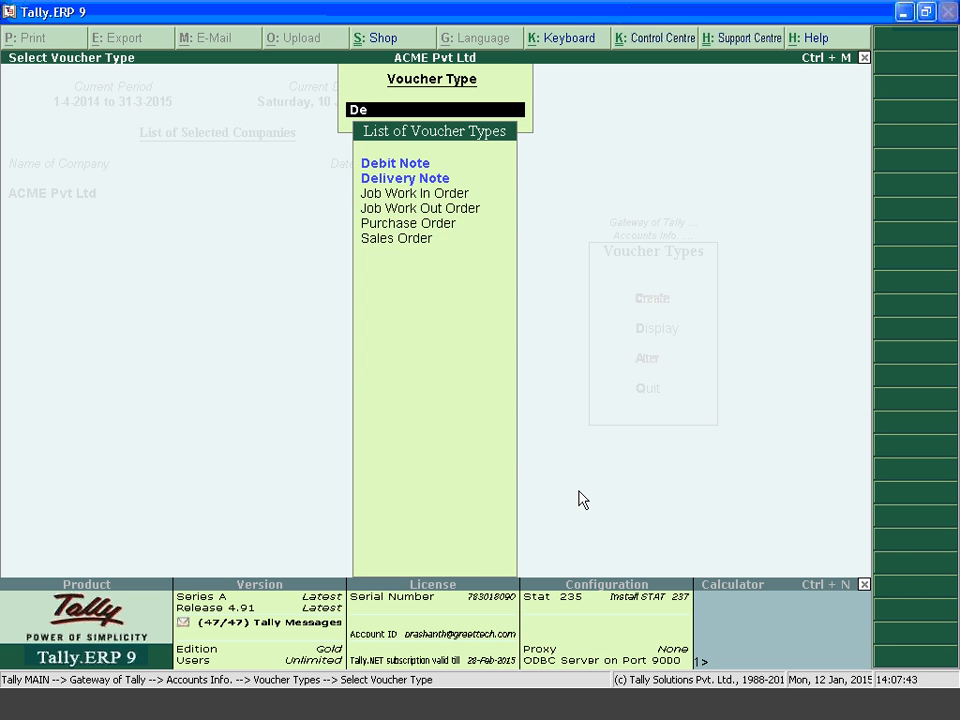
key(Down)
key(Up)
key(Return)
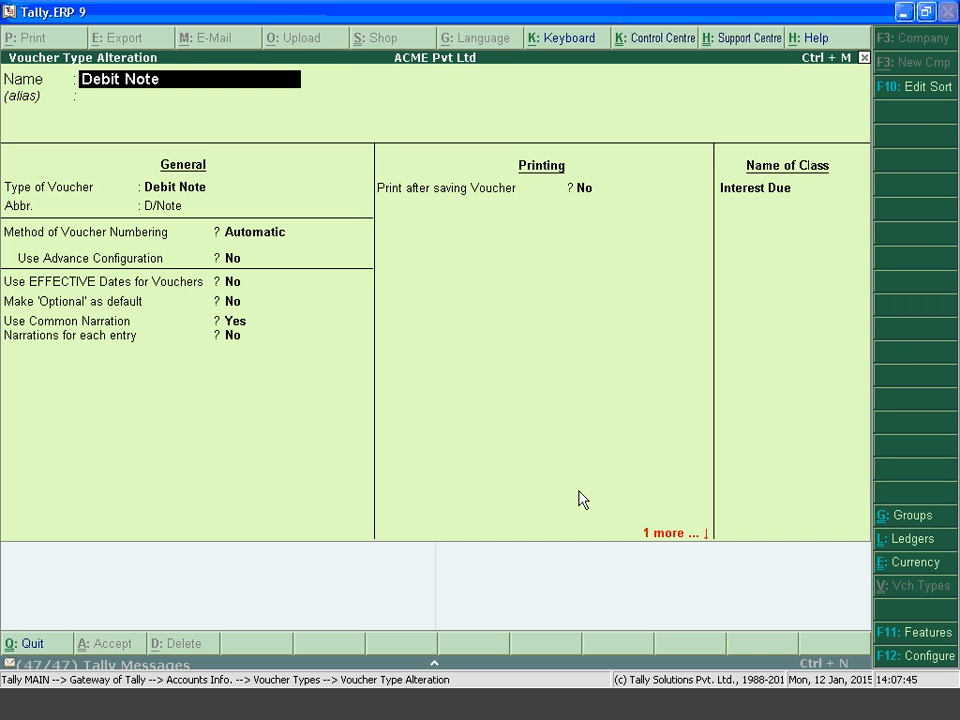
Keep the Debit Note's general and printing settings and open its Interest Due class.
key(Return)
key(Return)
key(Return)
key(Return)
key(Return)
key(Return)
key(Return)
key(Return)
key(Return)
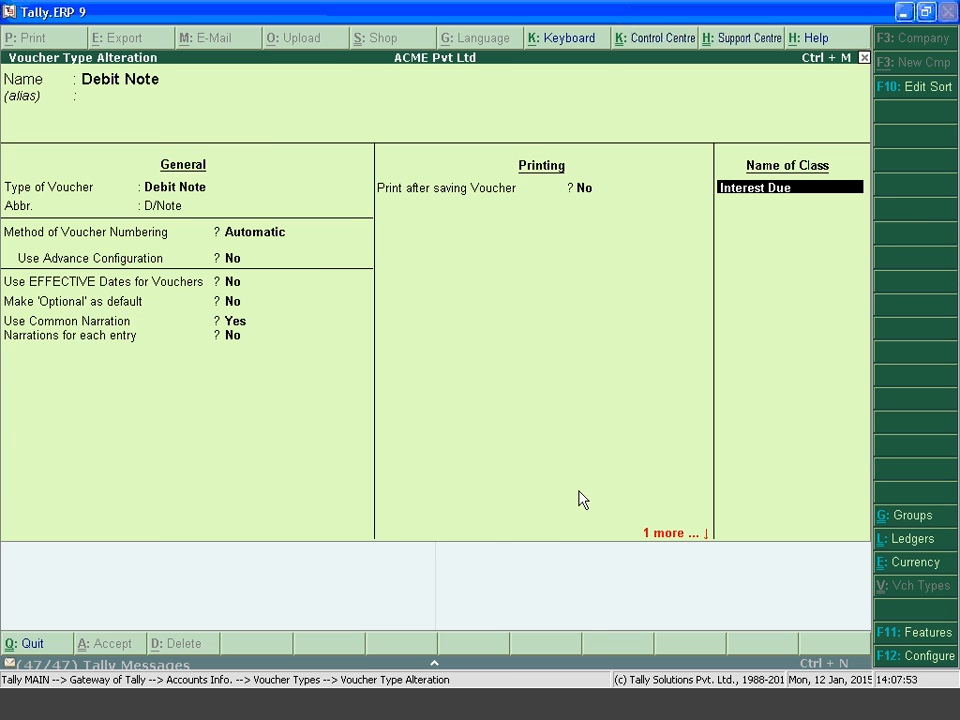
key(Return)
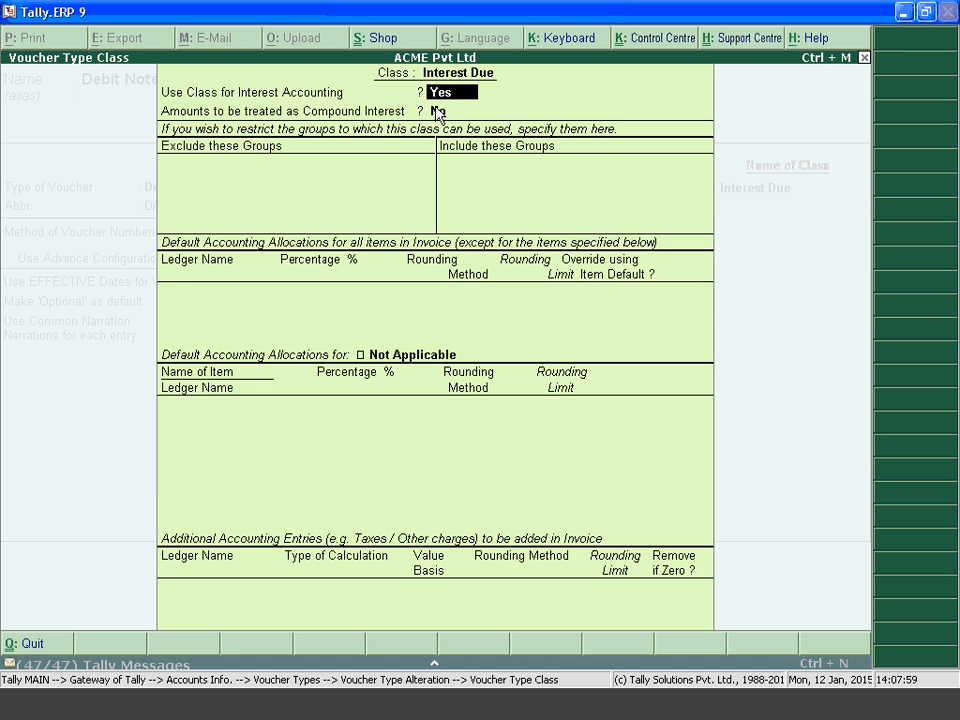
Check the class's interest accounting and compound interest options, keeping them at Yes and No, and return to the Gateway of Tally.
key(Return)
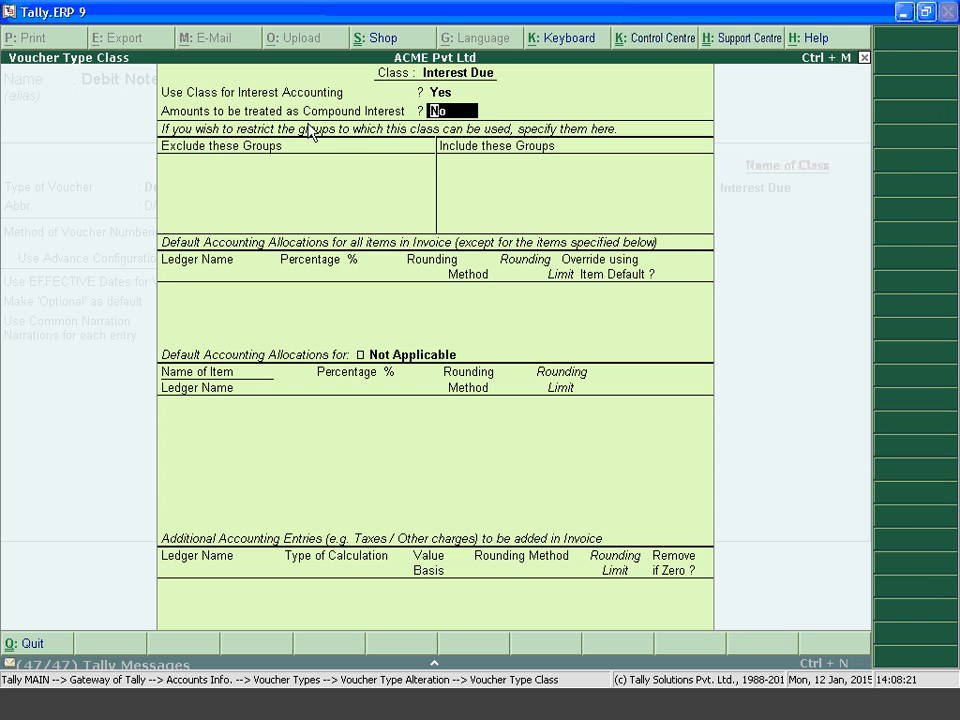
key(Return)
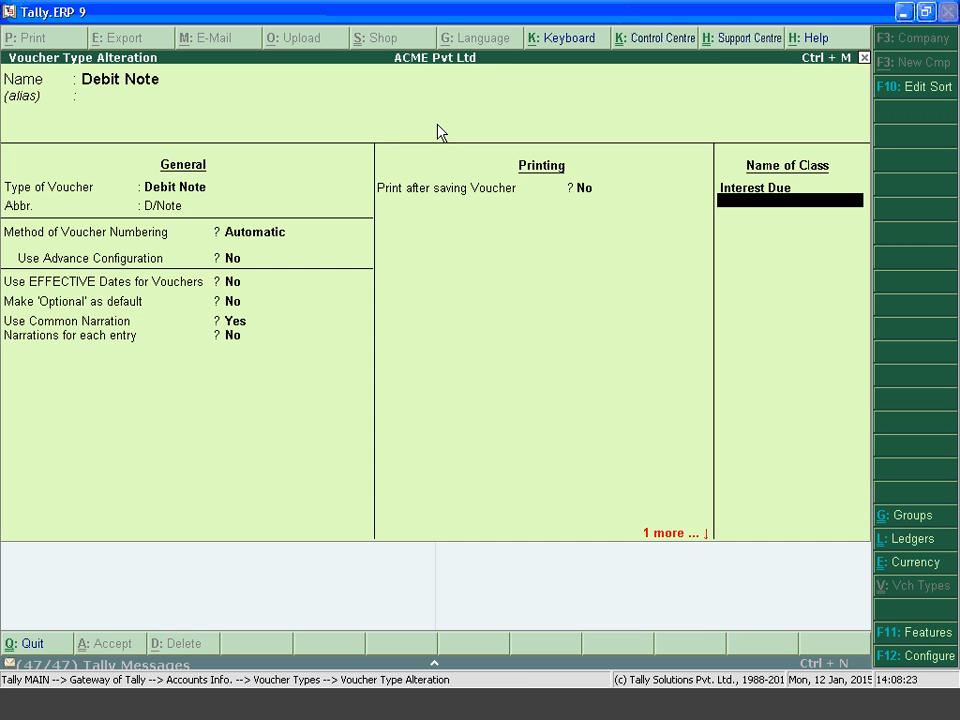
key(Return)
key(Return)
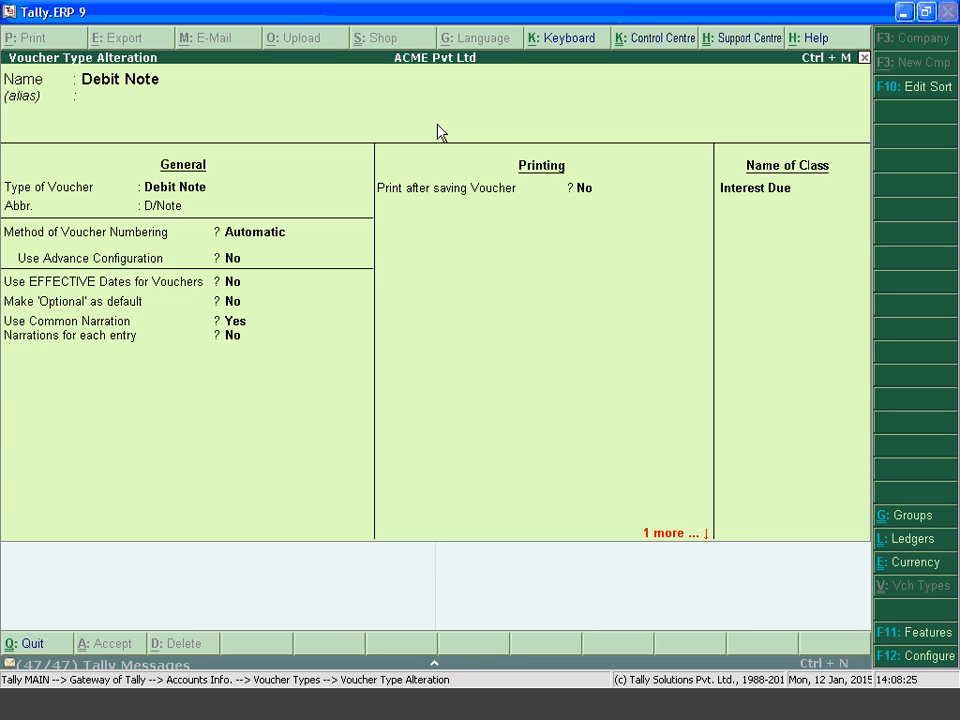
key(Escape)
key(Escape)
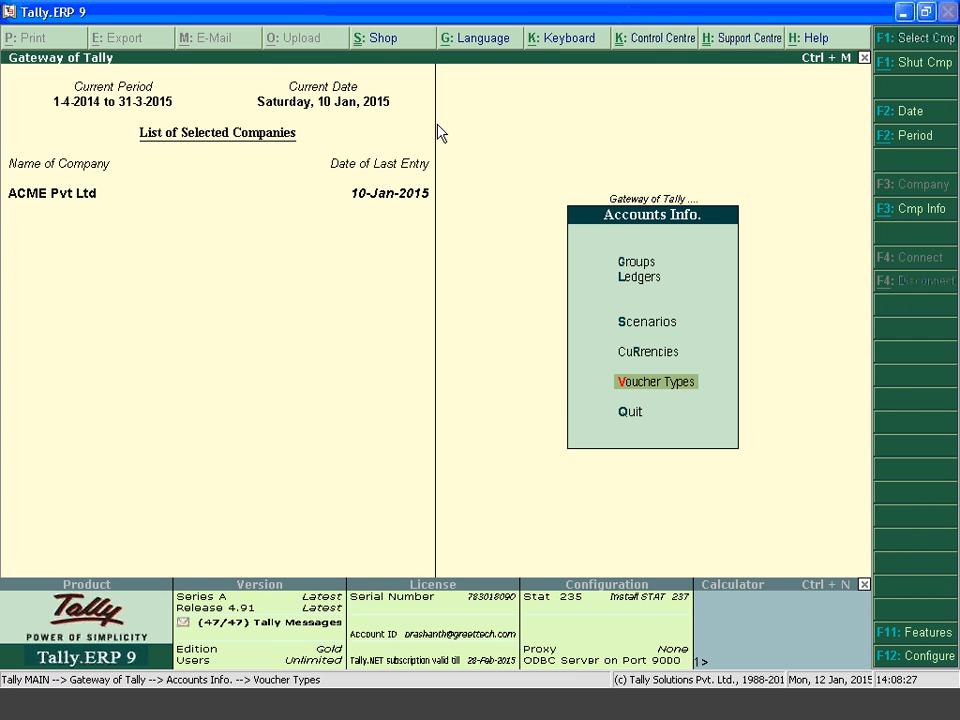
key(Escape)
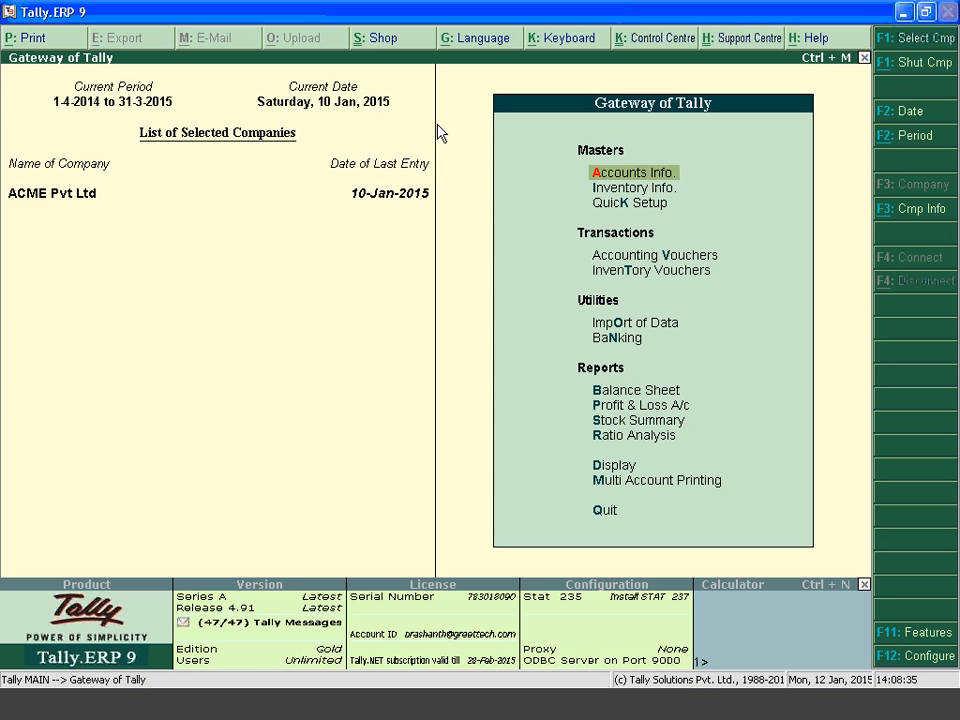
Check that debit/credit notes and their invoice modes are set to Yes in the company's accounting features, then return to the Gateway of Tally.
key(F11)
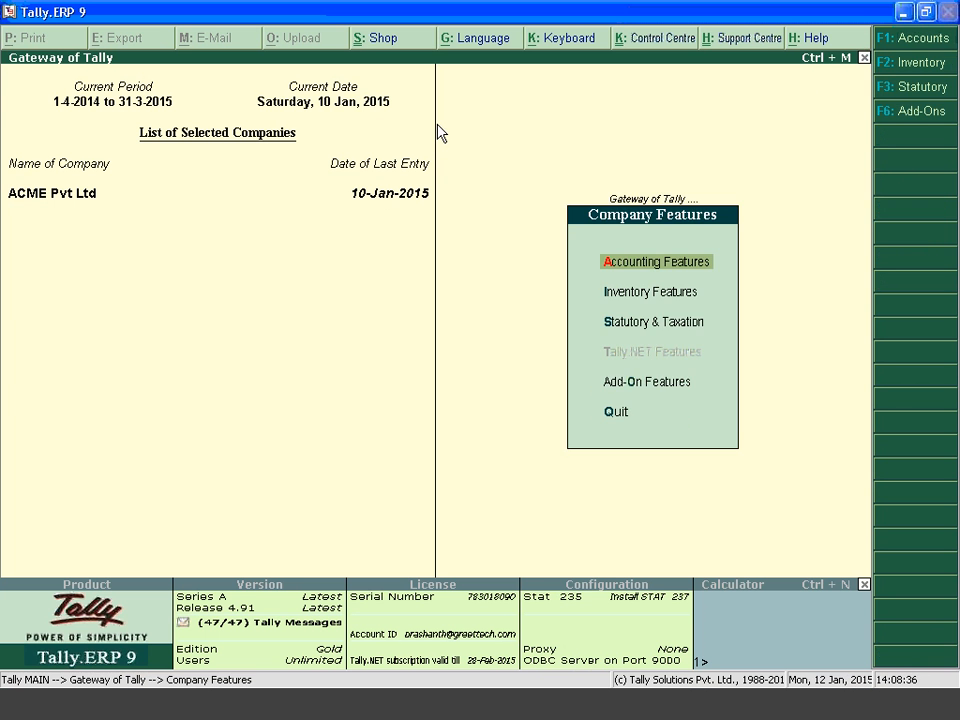
key(Return)
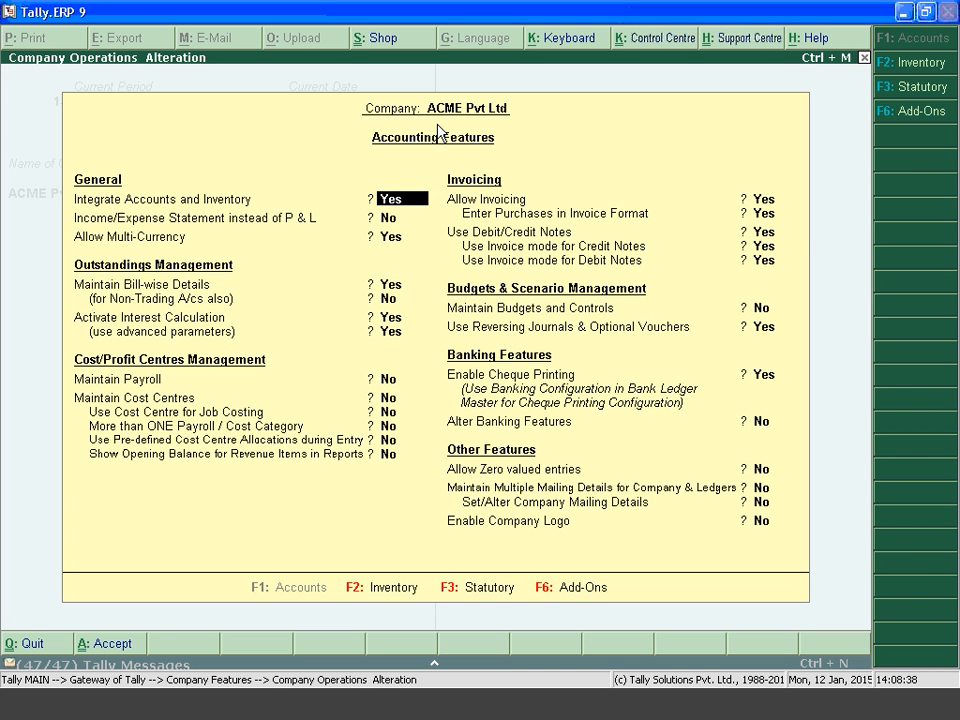
click(765, 231)
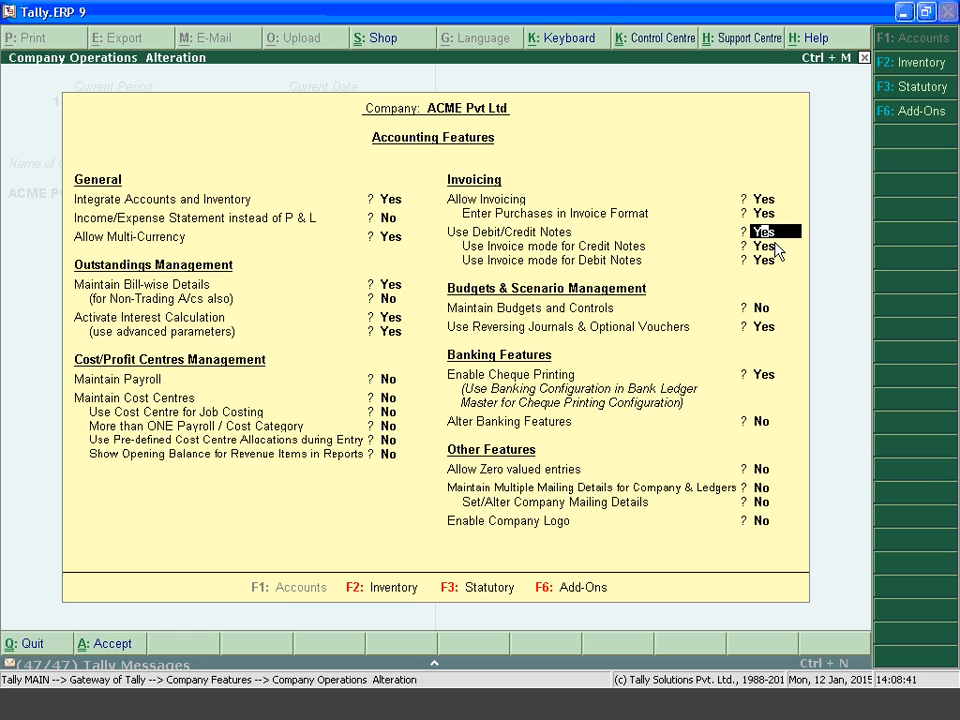
click(774, 245)
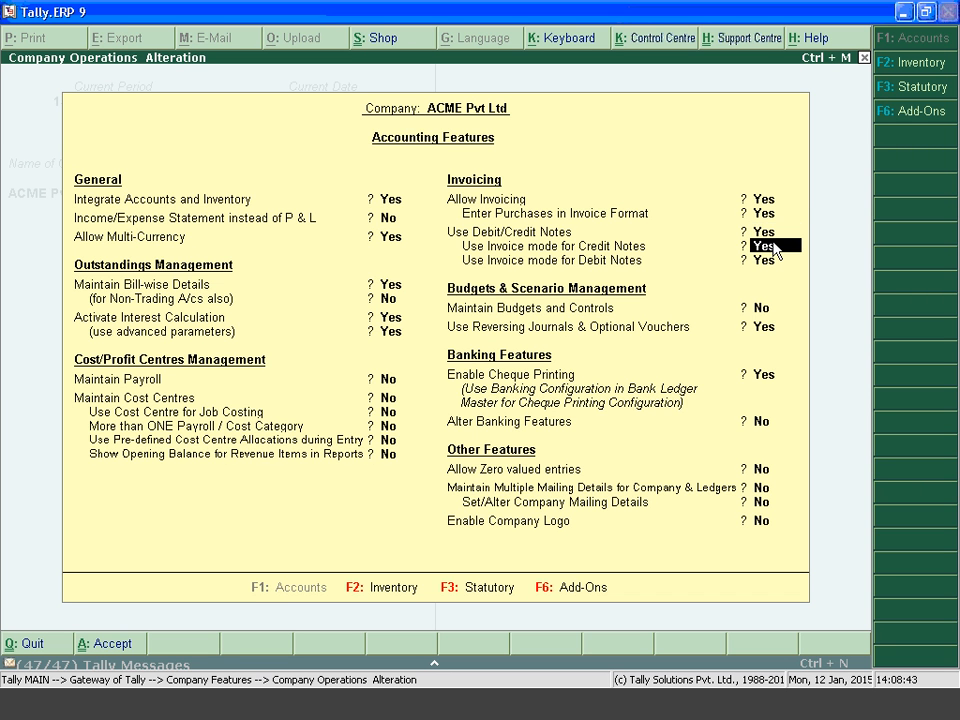
key(Return)
key(Return)
key(Return)
key(Return)
key(Return)
key(Return)
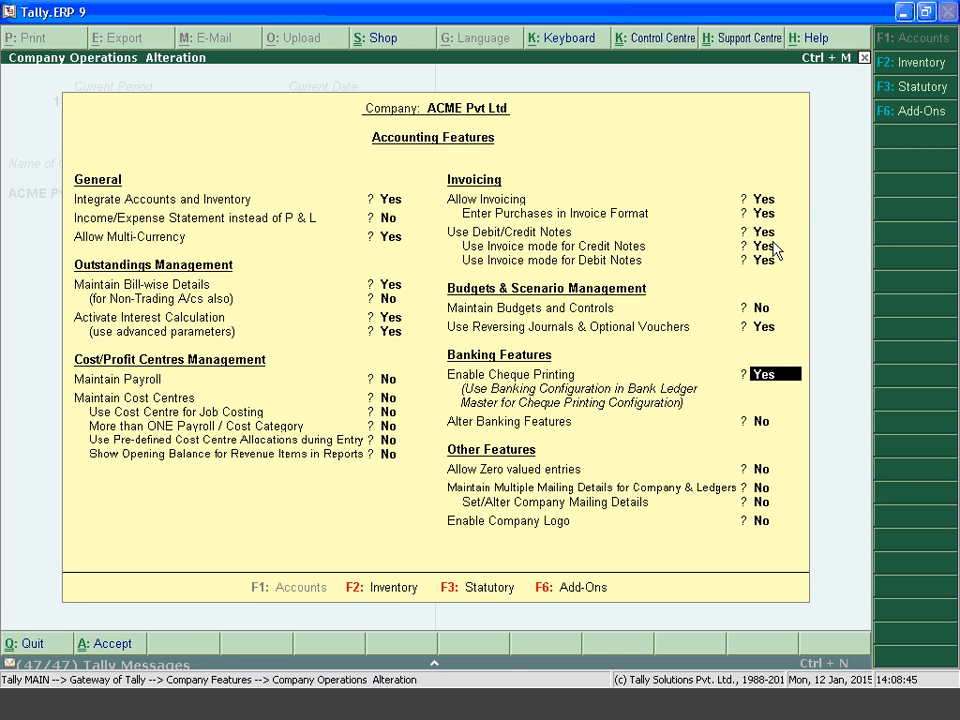
key(Return)
key(Return)
key(Return)
key(Return)
key(Return)
key(Escape)
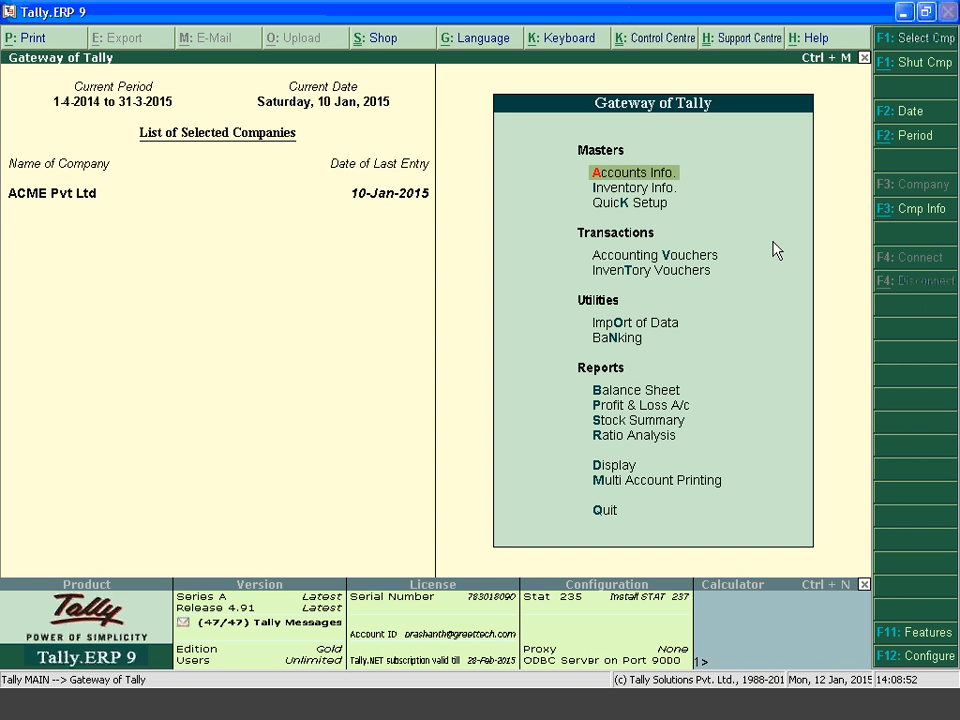
Start a Debit Note accounting voucher with the Interest Due class, leaving the original invoice number blank.
key(Down)
key(Down)
key(Down)
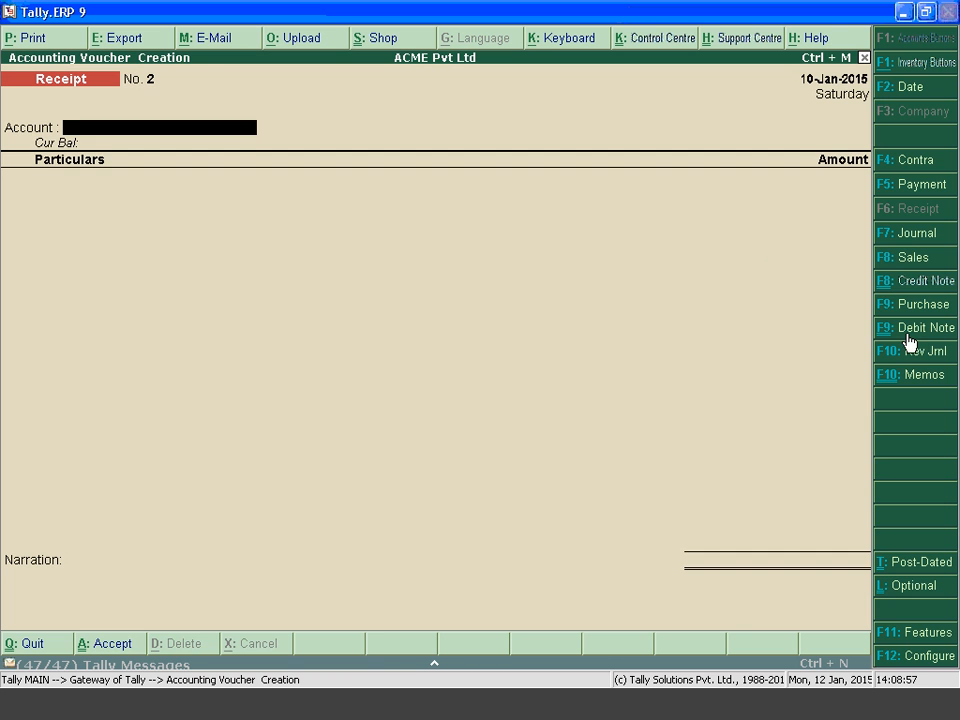
click(907, 330)
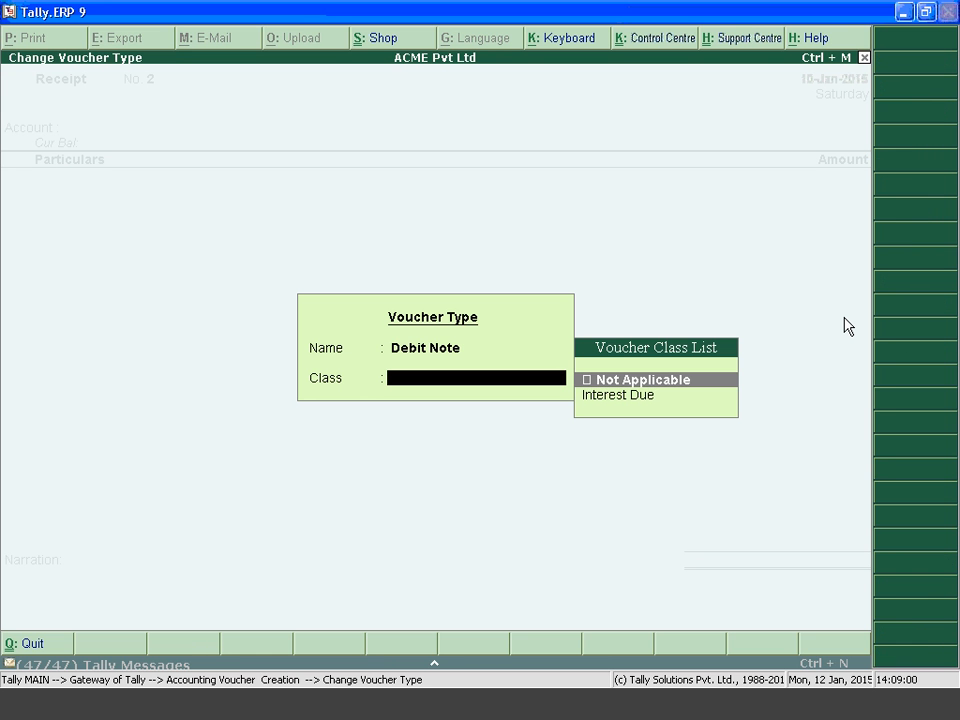
key(Down)
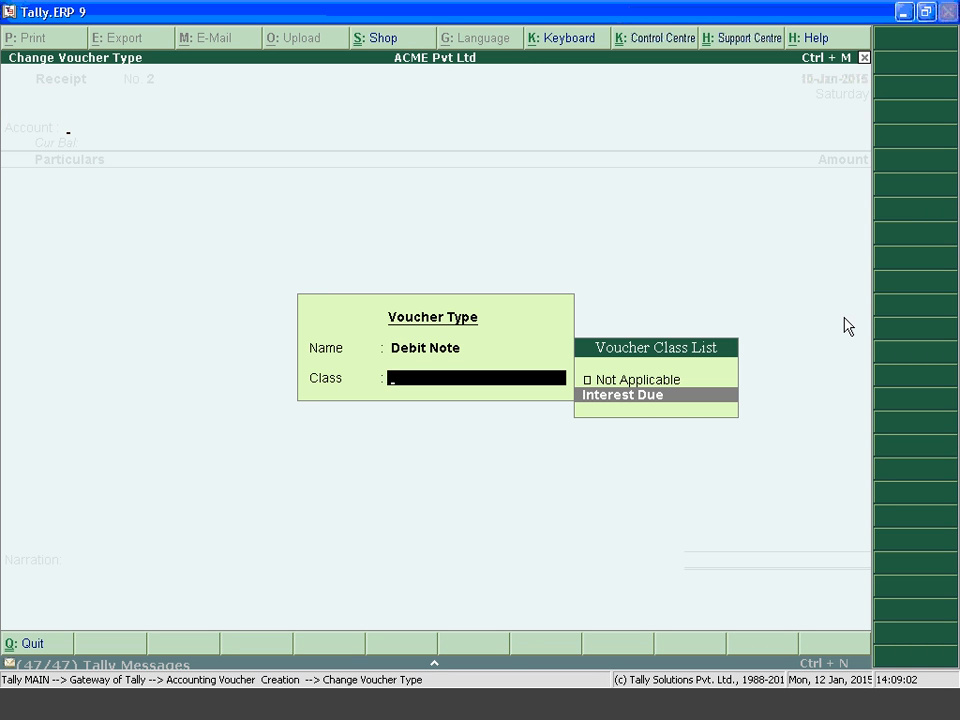
key(Return)
key(Return)
key(Return)
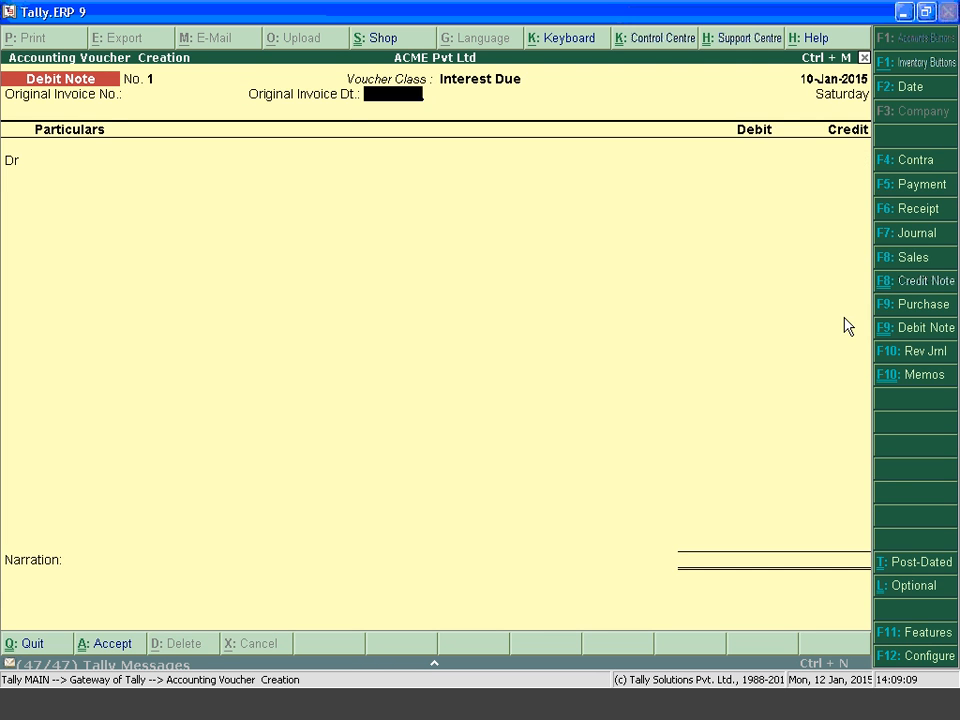
Debit Silverplus Computers with the 166.67 interest on Bill 1, leaving the original invoice date blank.
key(Return)
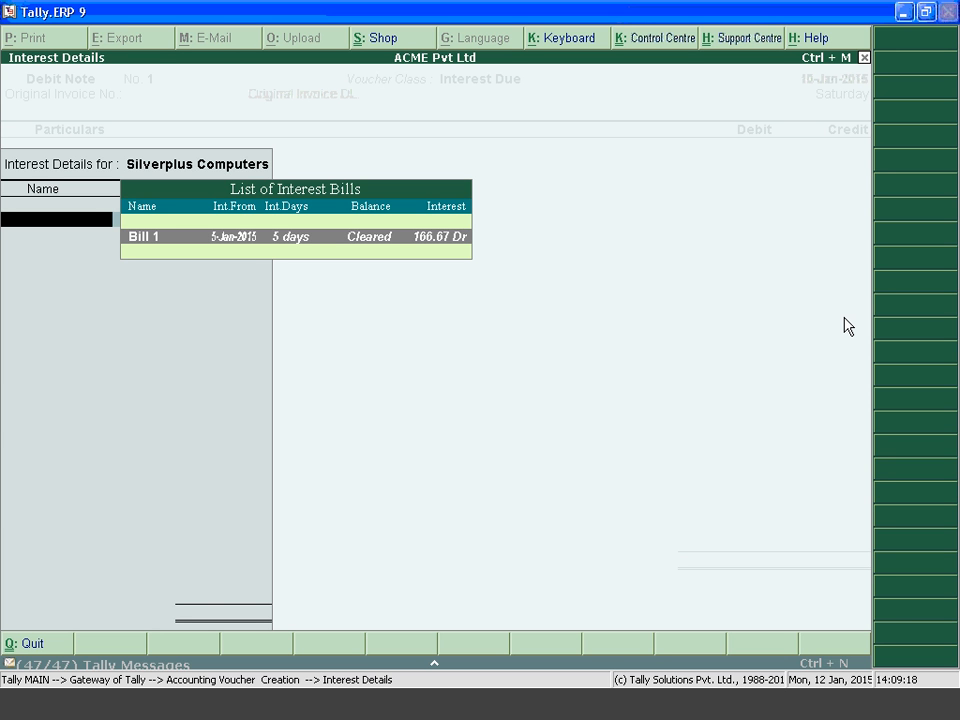
key(Return)
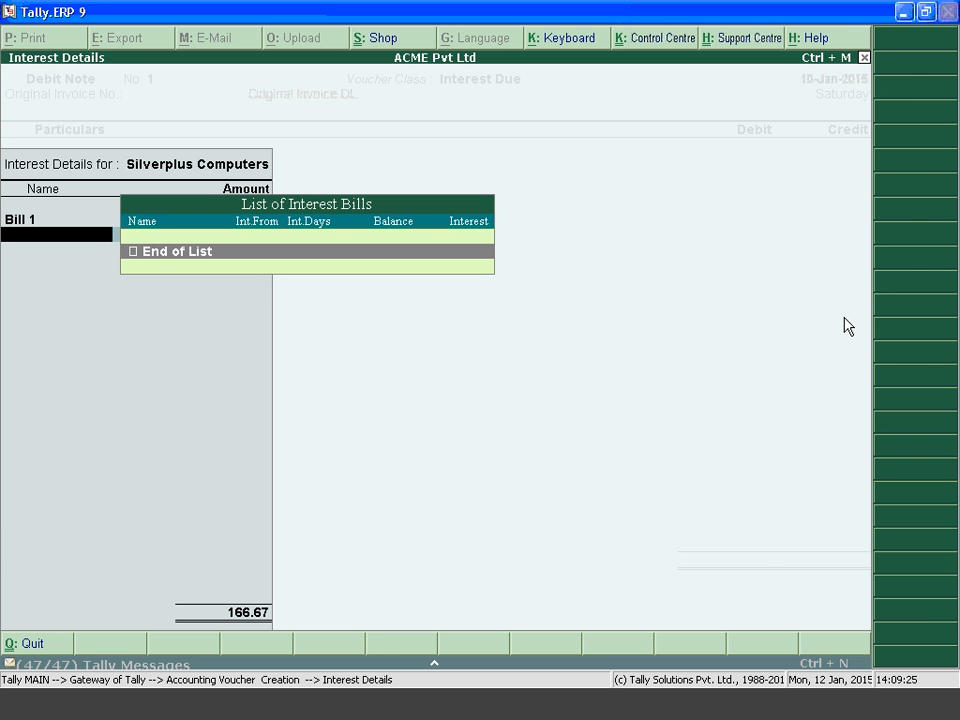
key(Return)
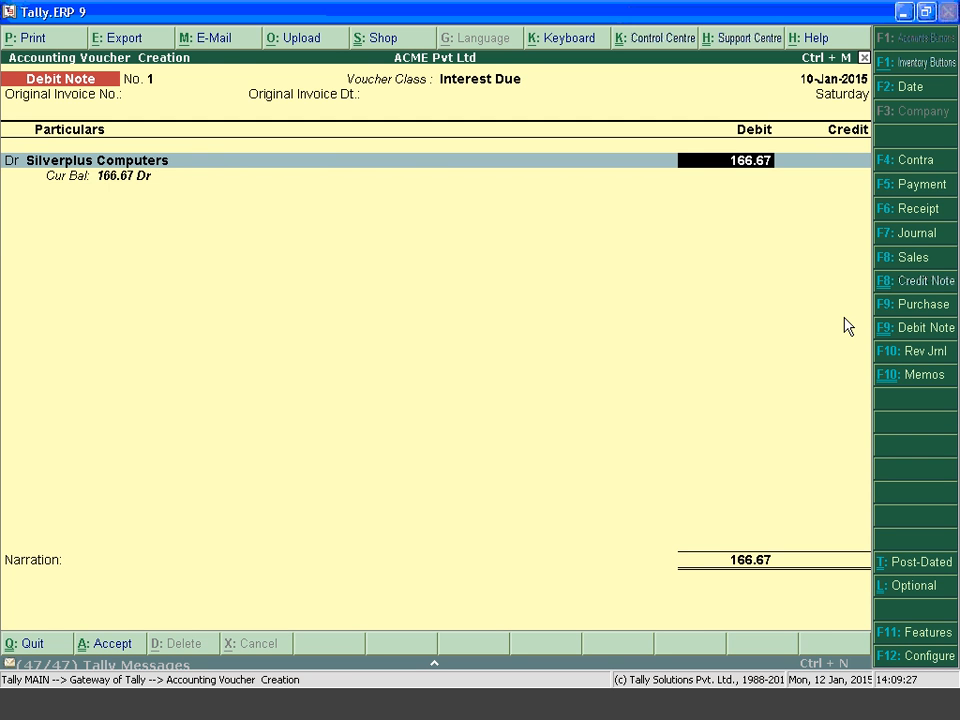
key(Return)
Allocate the 166.67 debit to a new bill reference named "Interest Due- 1" and accept the bill-wise details.
key(Return)
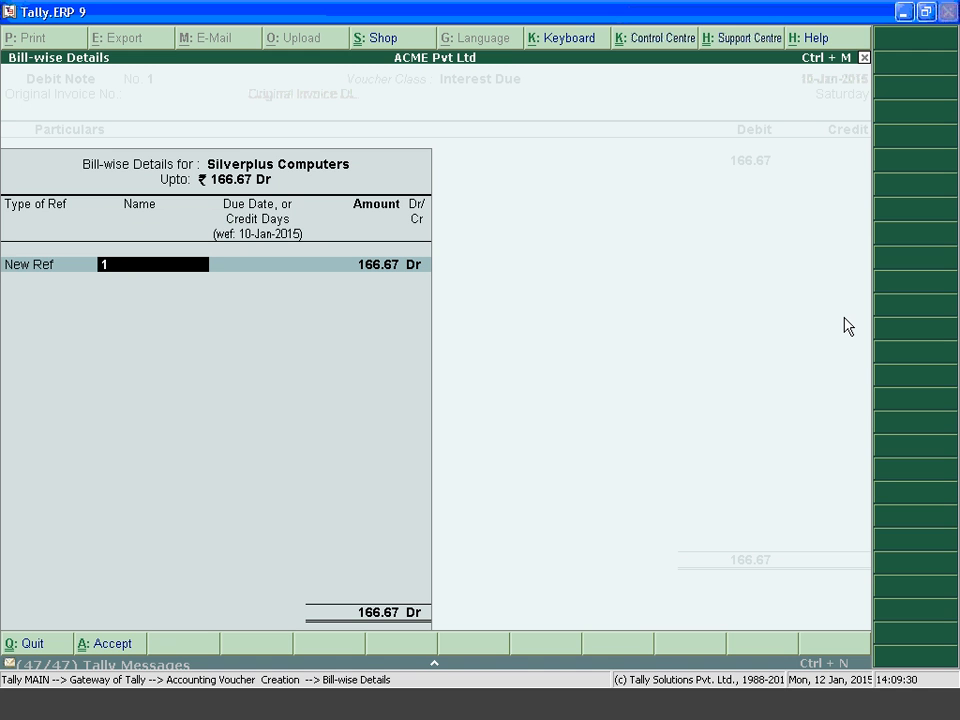
text(Interest Due)
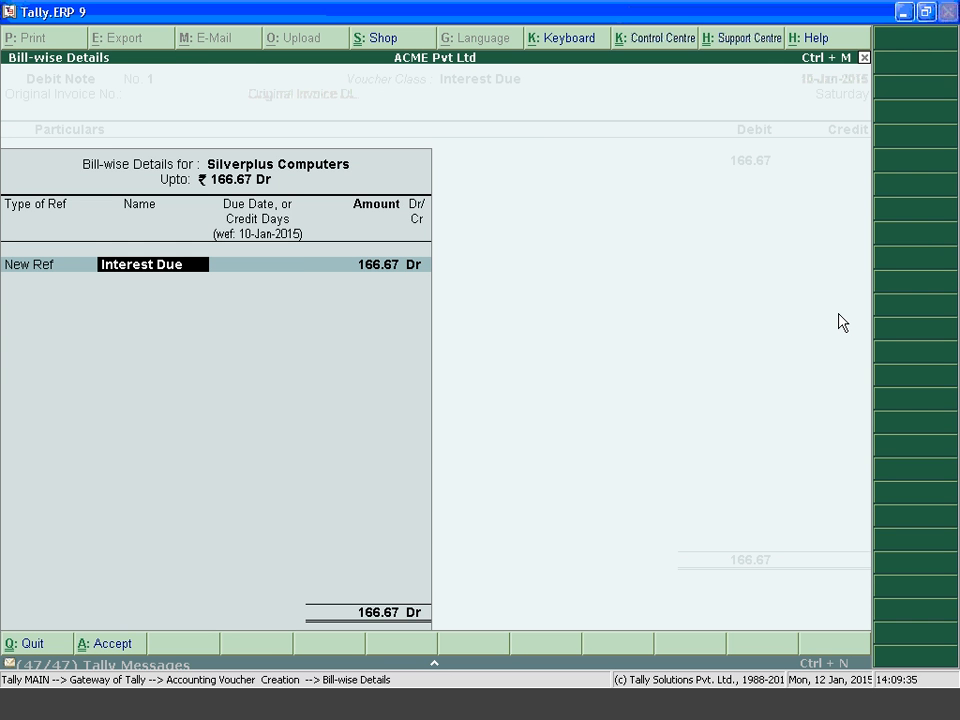
text(-1)
key(Return)
key(Return)
key(Return)
key(Return)
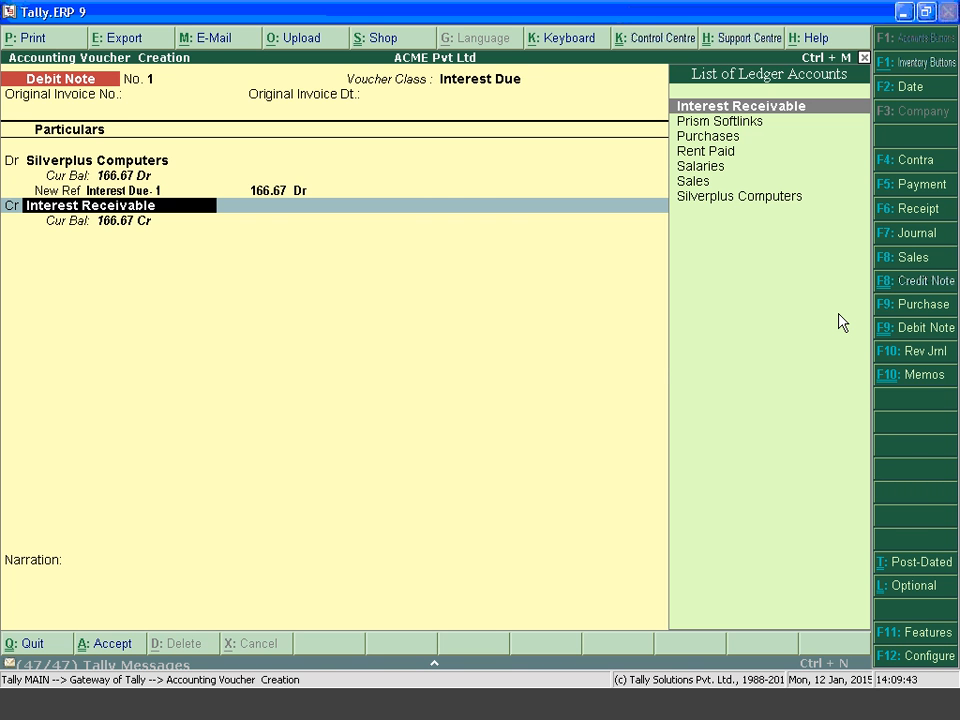
Check the Interest Receivable ledger's settings from within the Debit Note and return to the voucher.
key(ctrl+Return)
key(Return)
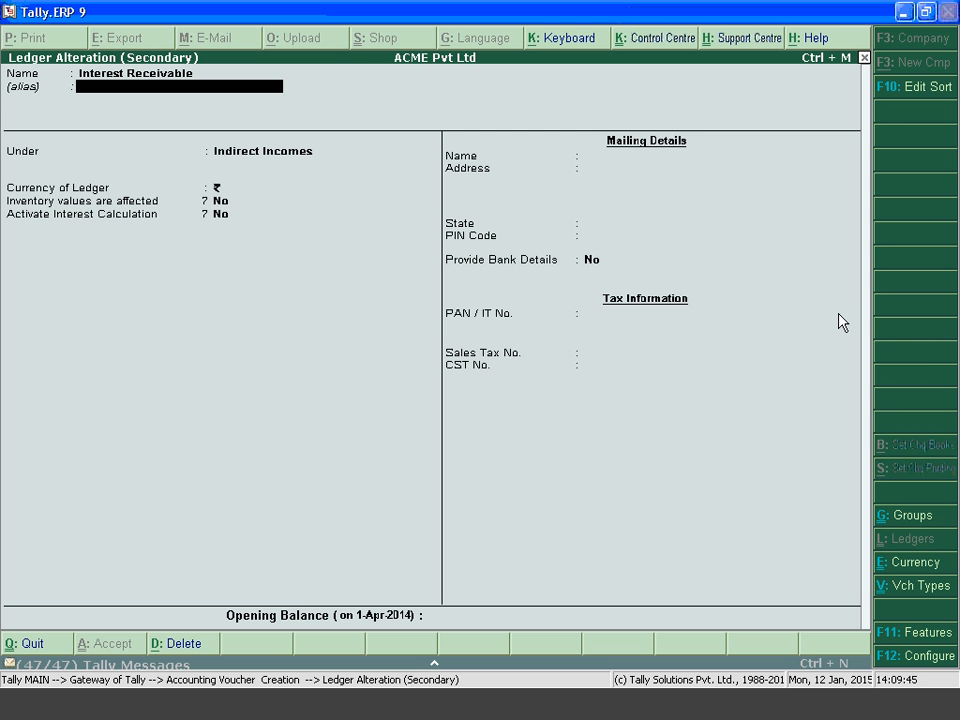
key(Return)
key(Return)
key(ctrl+a)
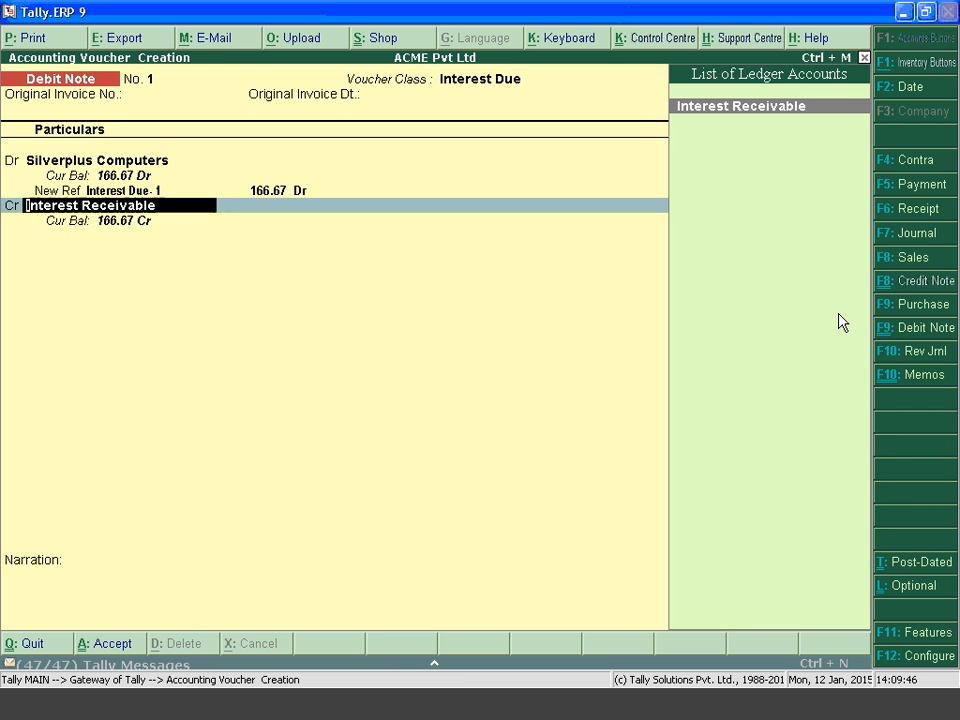
Credit Interest Receivable with 166.67 and save the Debit Note, then leave voucher entry.
key(Return)
key(Return)
key(Return)
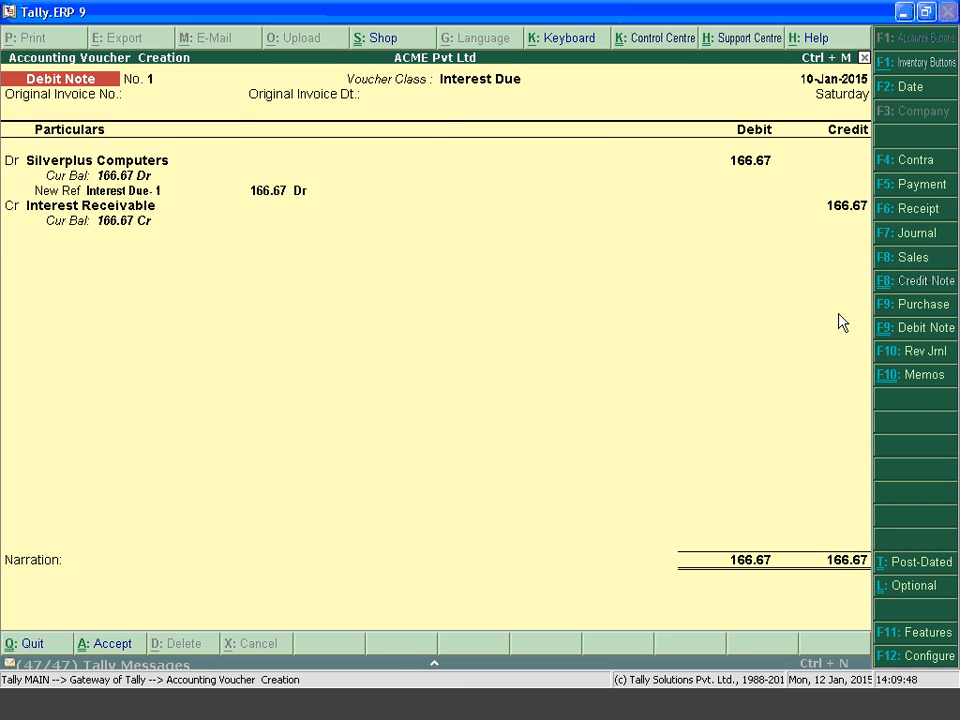
key(Return)
key(Return)
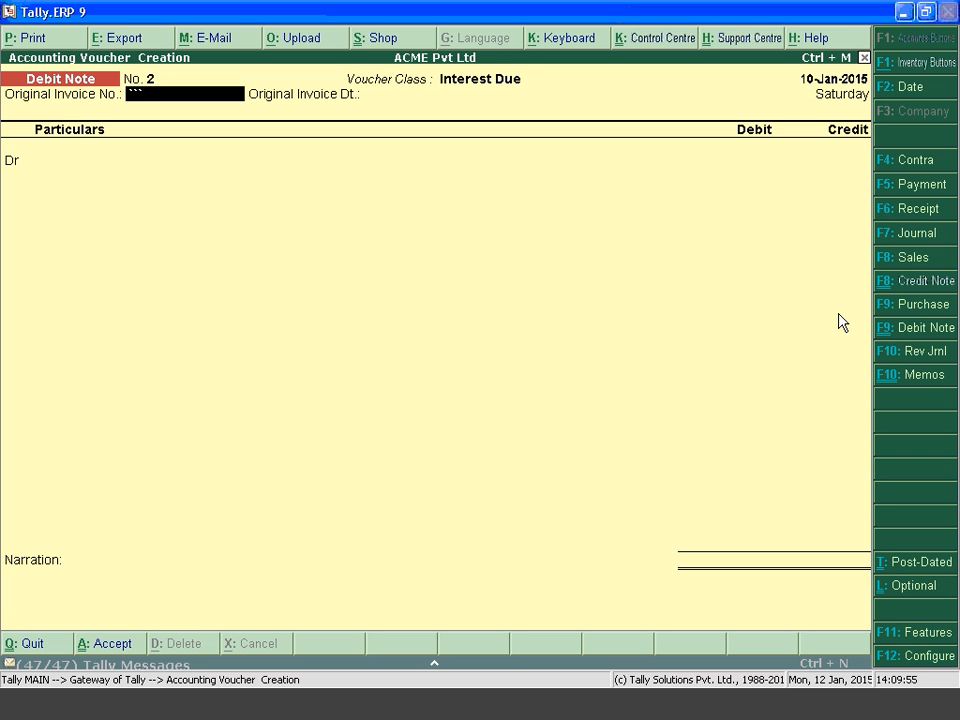
key(Return)
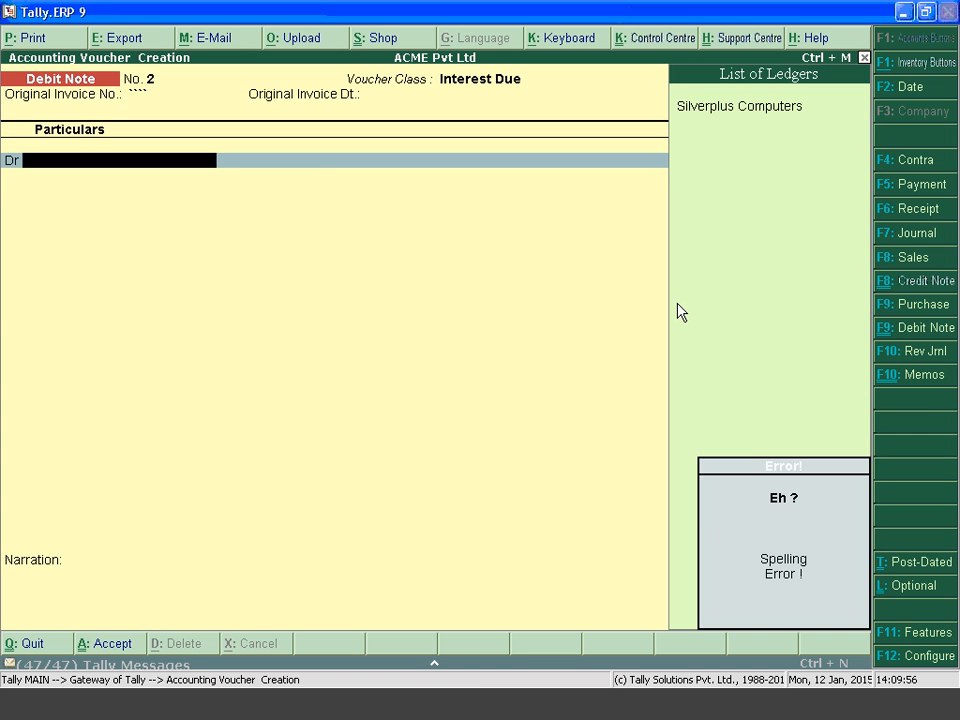
key(Escape)
key(y)
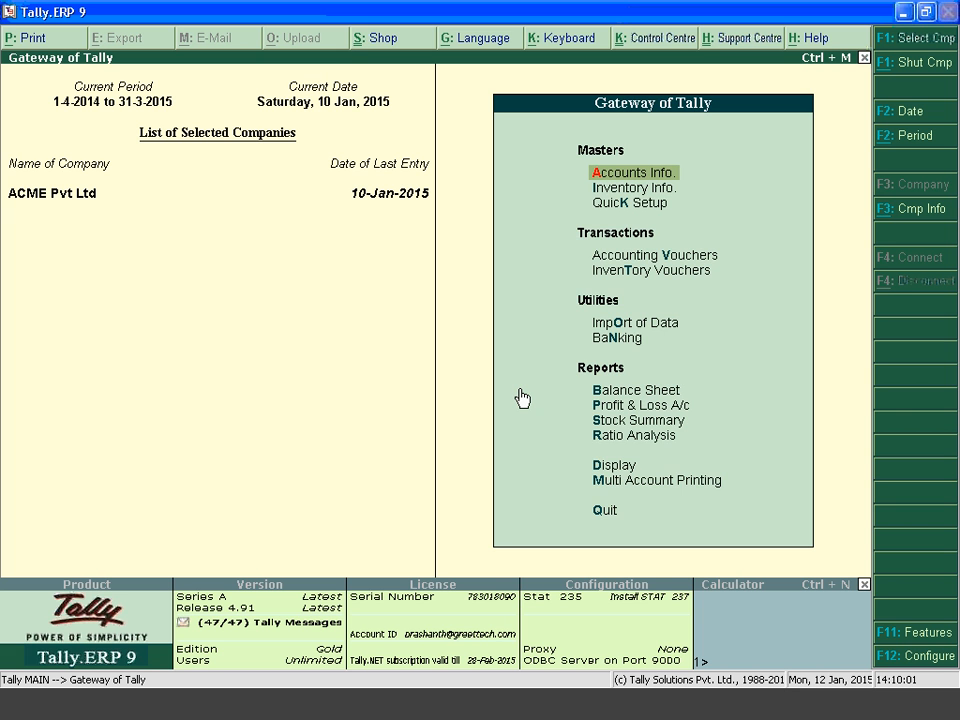
Show the ledger outstandings statement for Silverplus Computers, then return to the Gateway of Tally.
key(d)
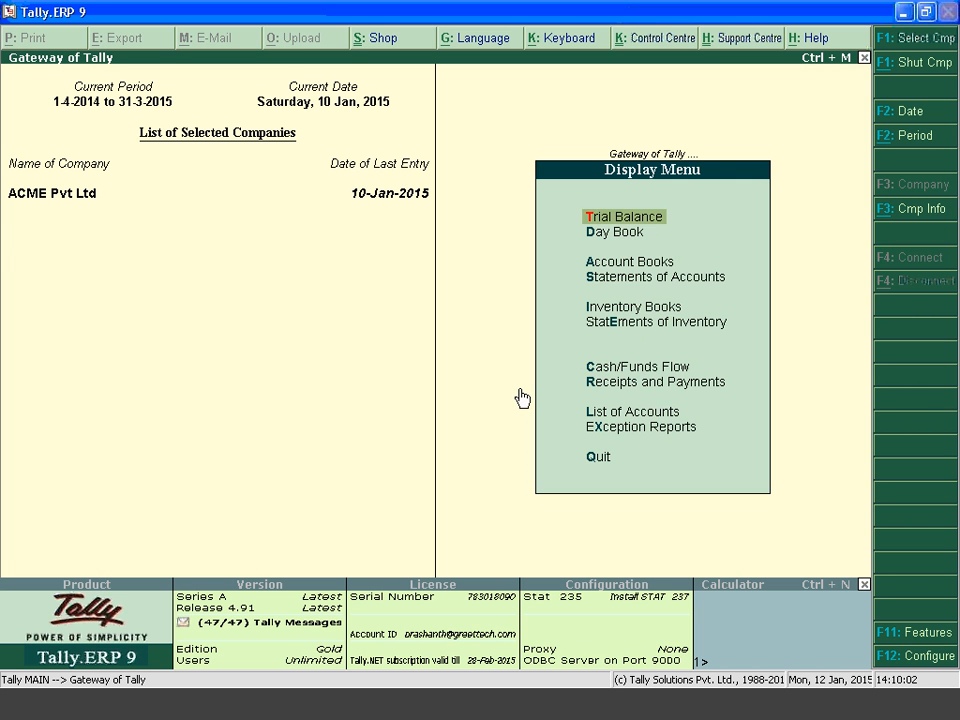
key(Down)
key(Down)
key(Down)
key(Return)
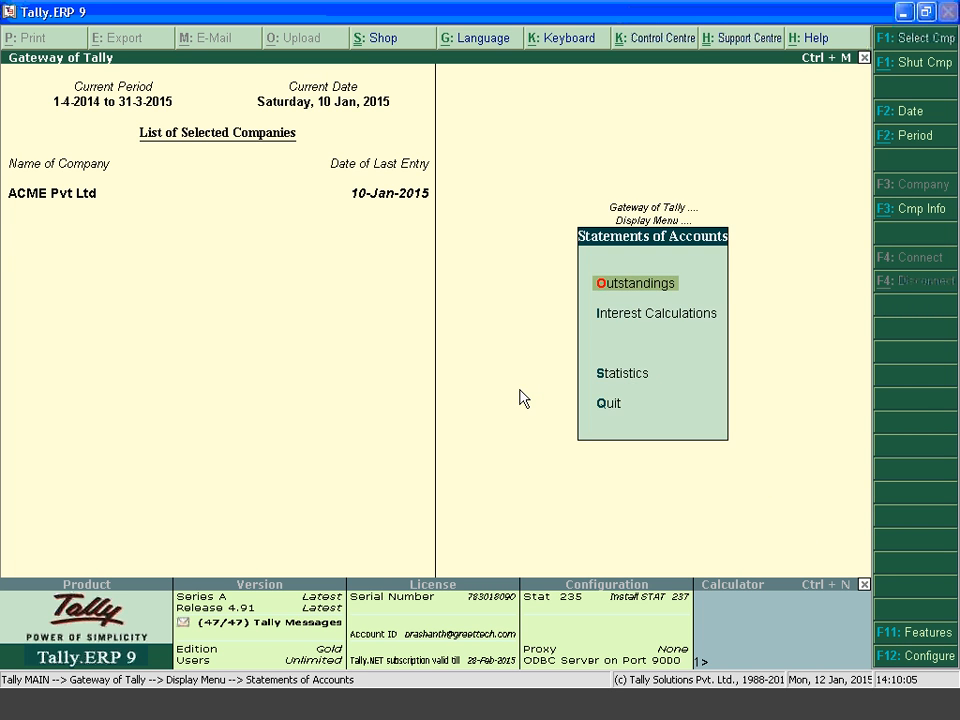
key(Return)
key(Down)
key(Down)
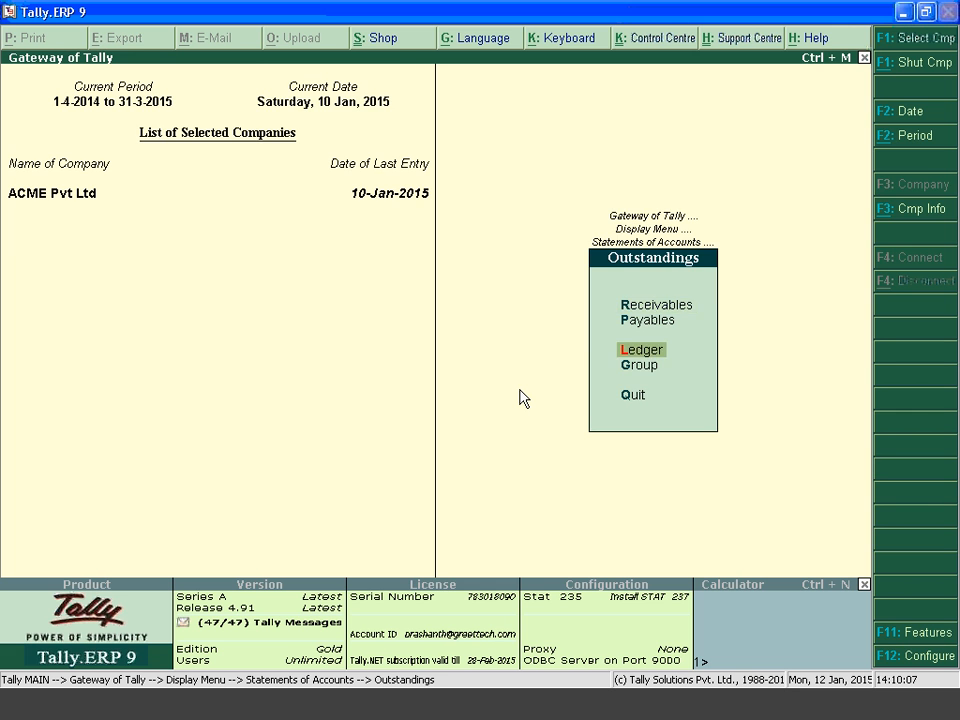
key(Return)
key(Down)
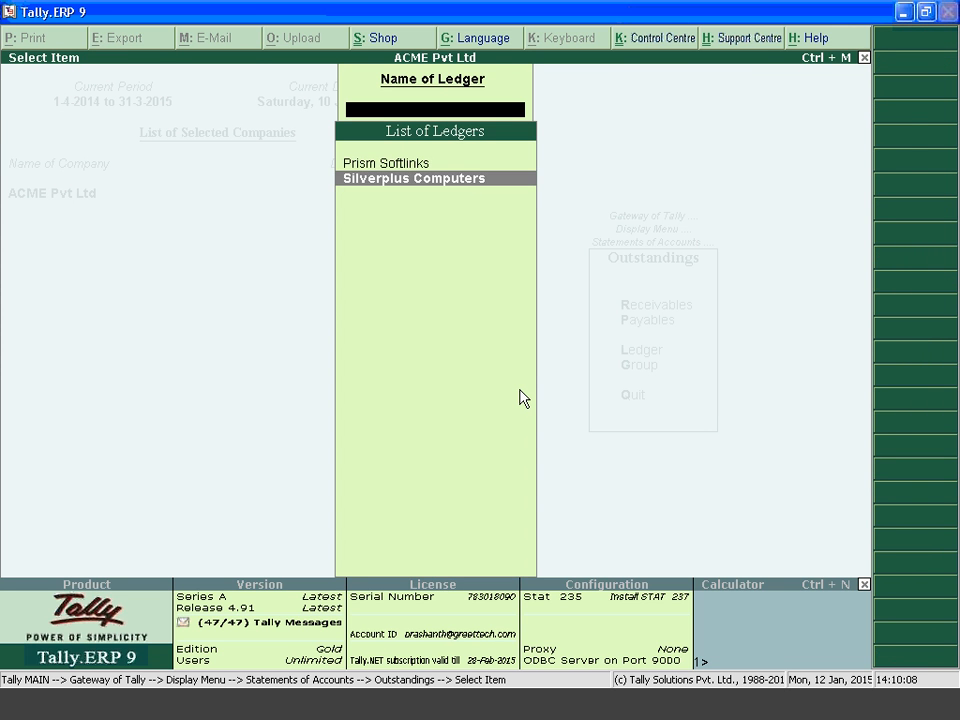
key(Return)
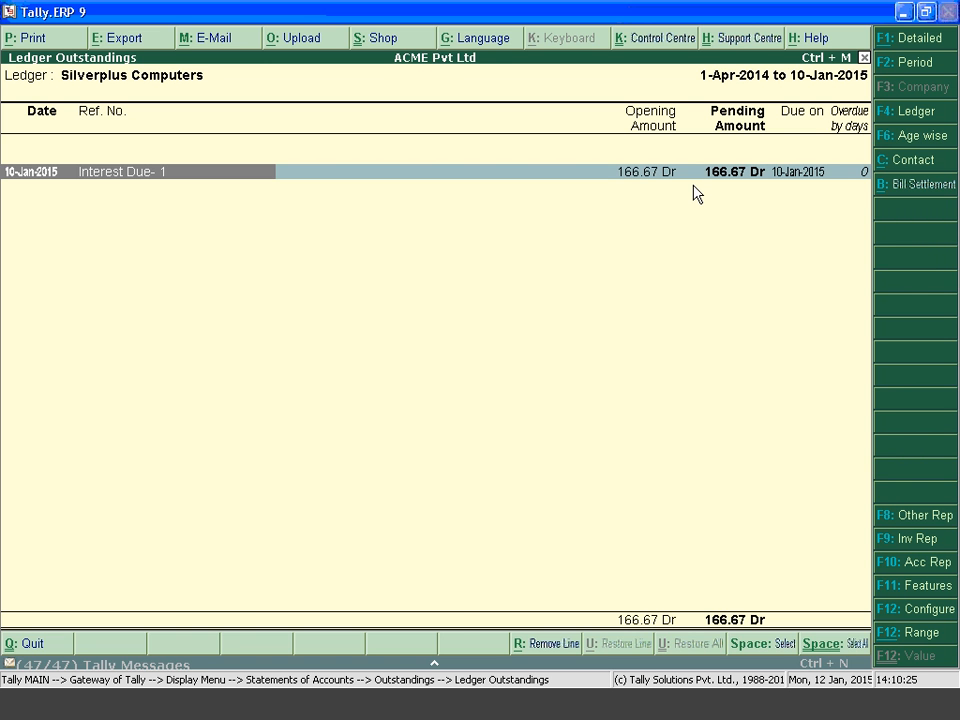
key(Escape)
key(Escape)
key(Escape)
key(Escape)
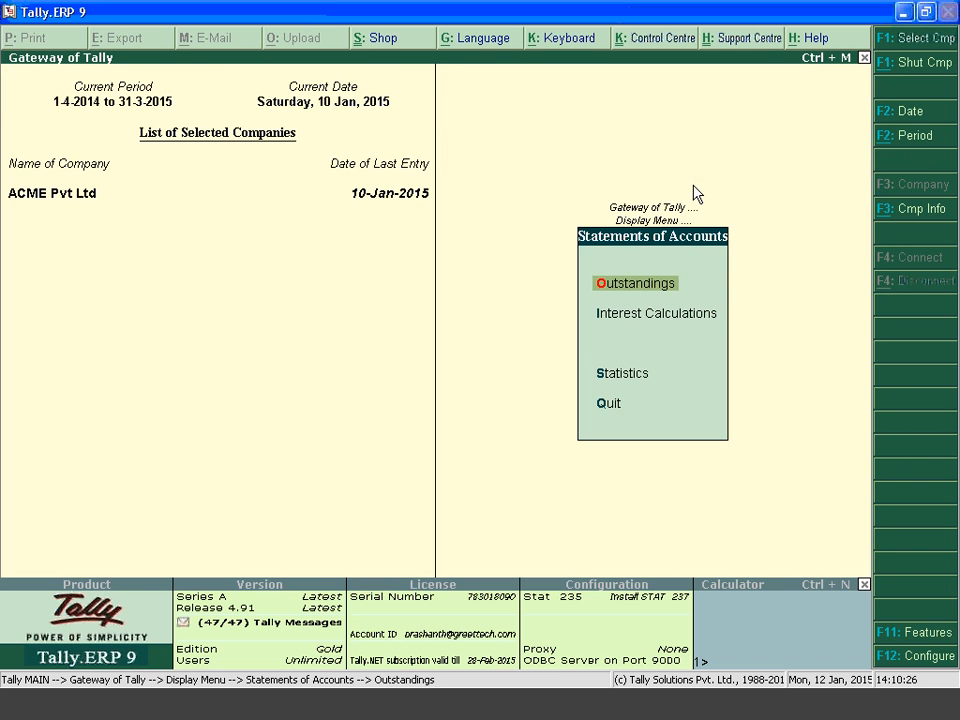
key(Escape)
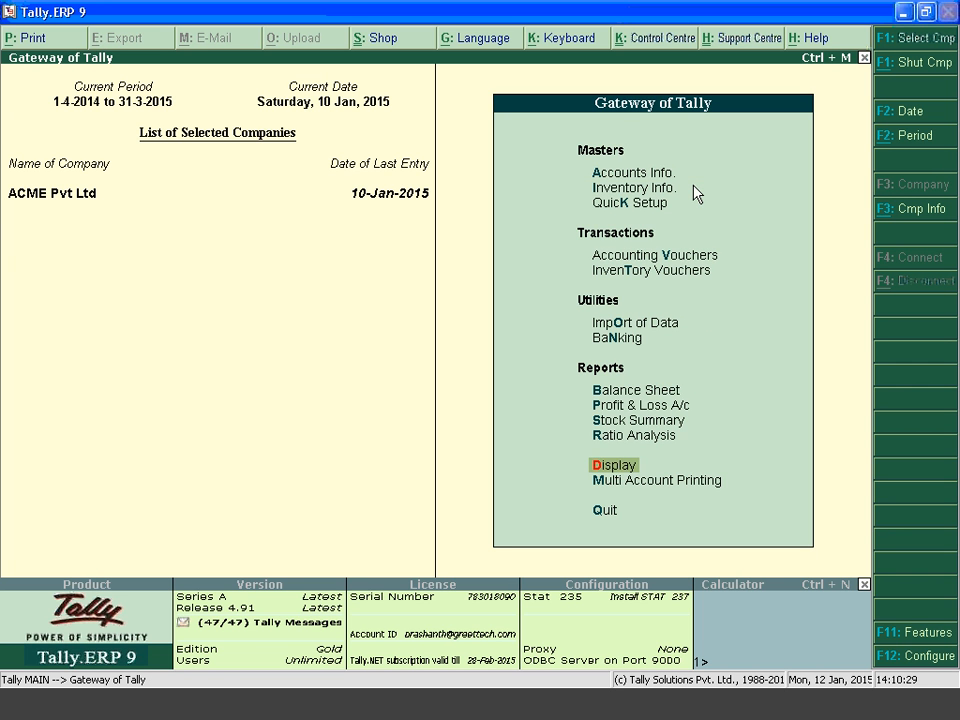
Start a Receipt voucher dated 11-1-2015 with State Bank of India as the receiving account.
click(666, 258)
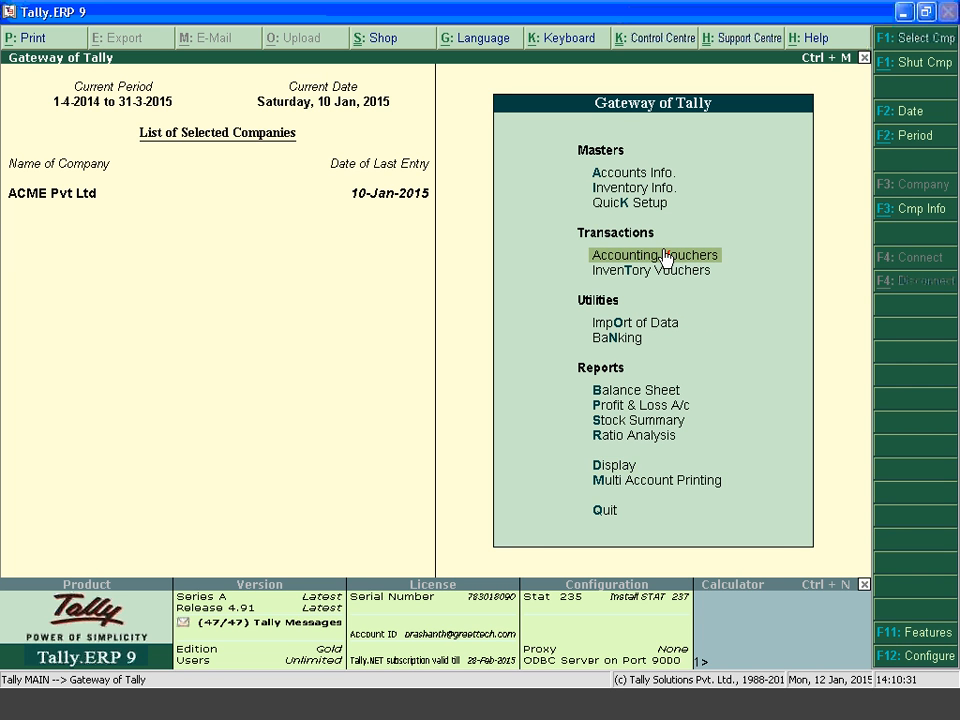
click(666, 258)
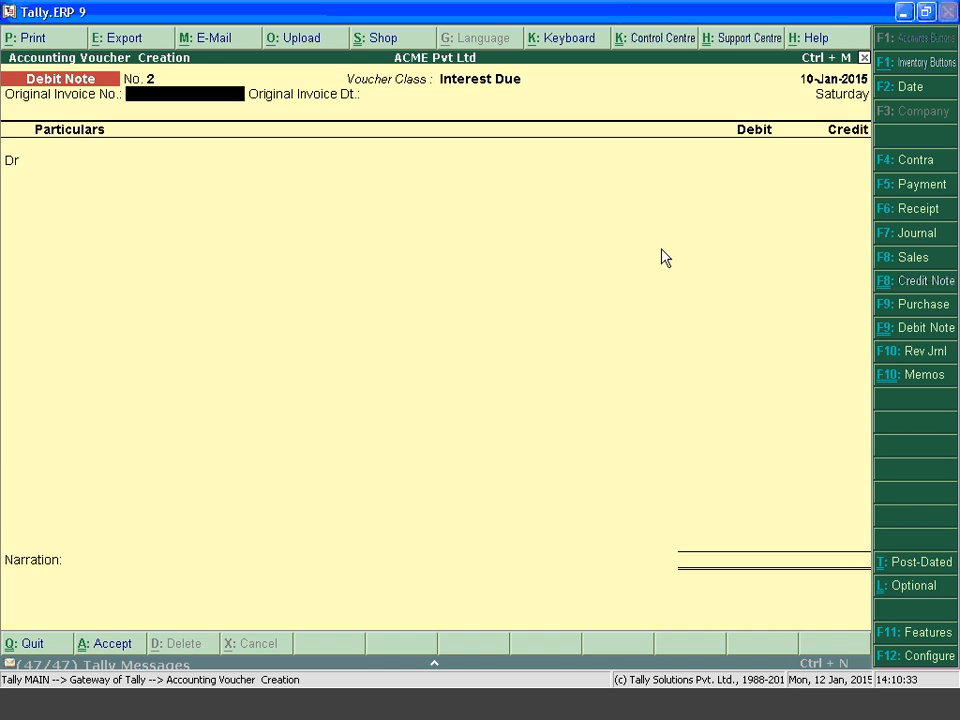
key(F6)
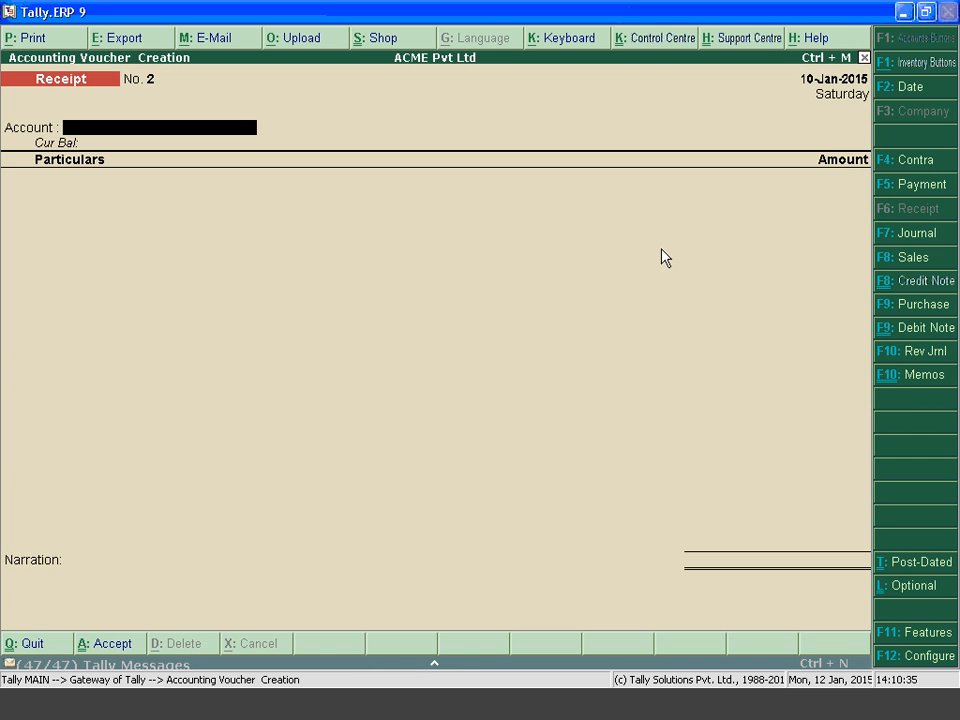
key(F2)
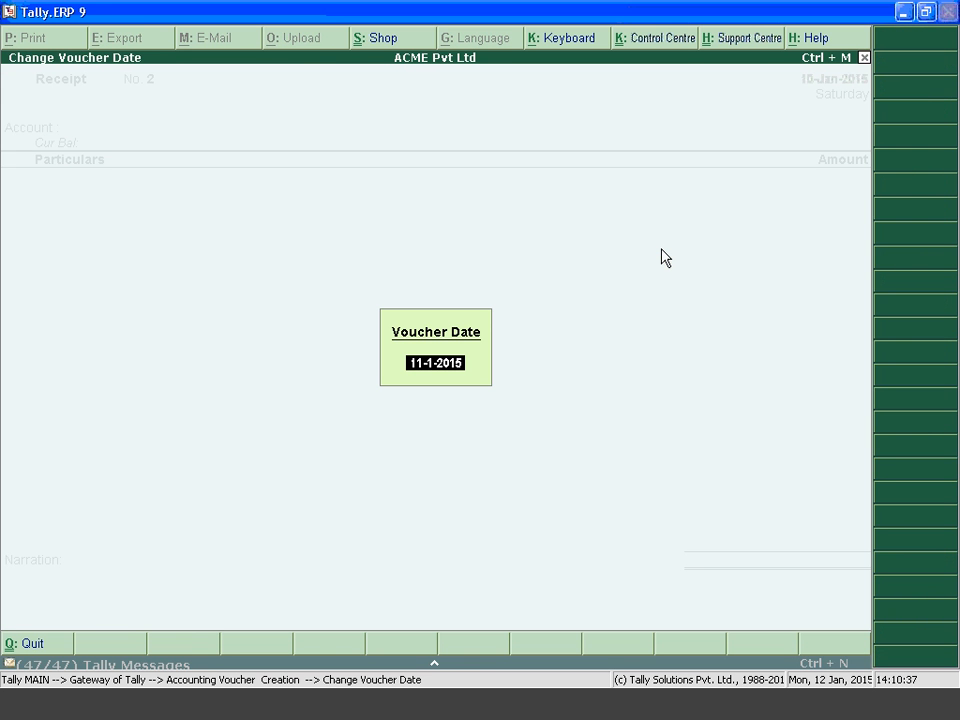
key(Return)
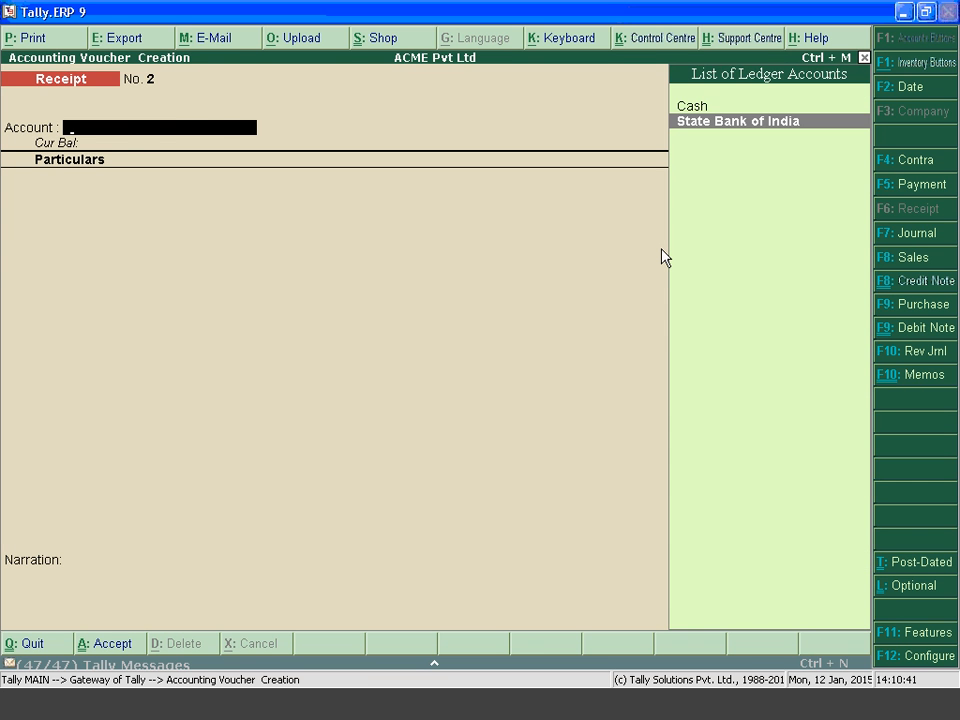
key(Return)
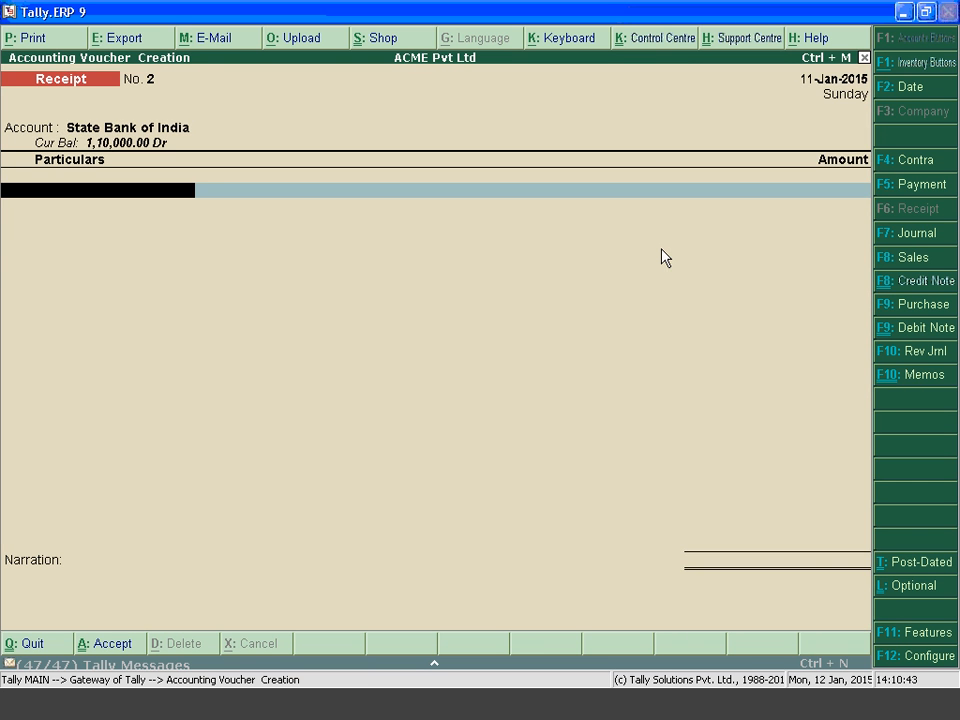
Credit Silverplus Computers in the Receipt voucher with 166.67 against the pending reference Interest Due-1.
key(Up)
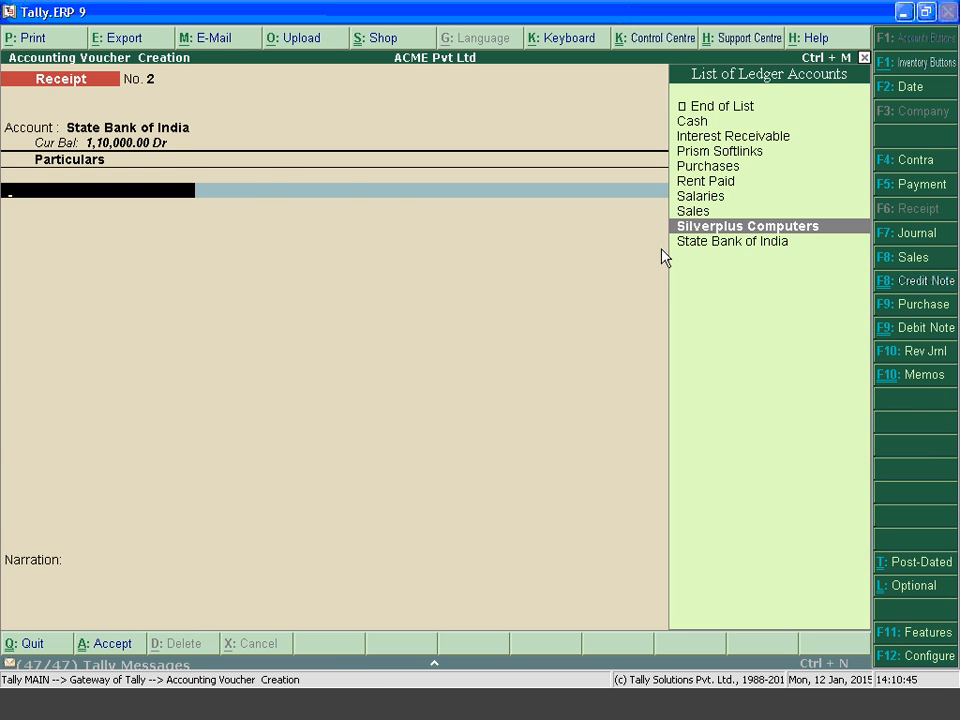
key(Return)
key(Return)
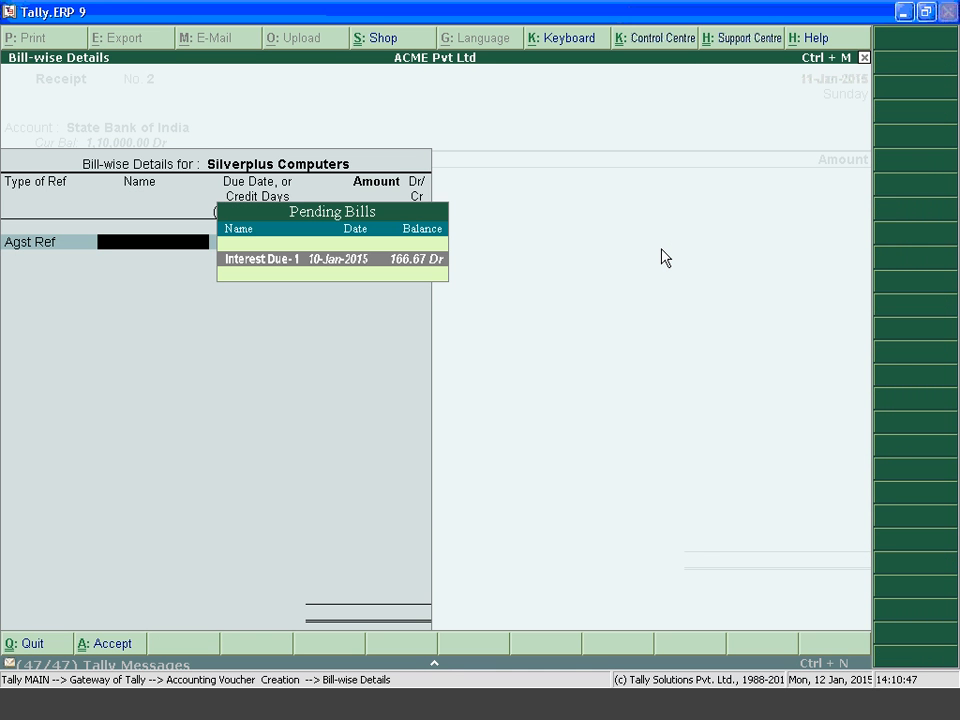
key(Return)
key(Return)
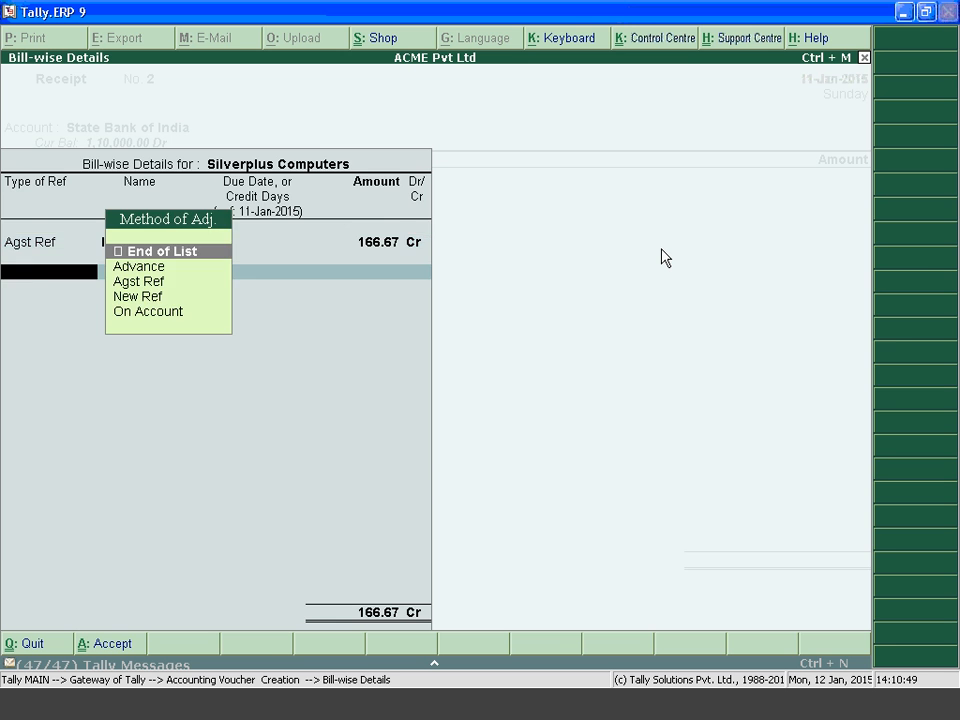
key(Return)
key(Return)
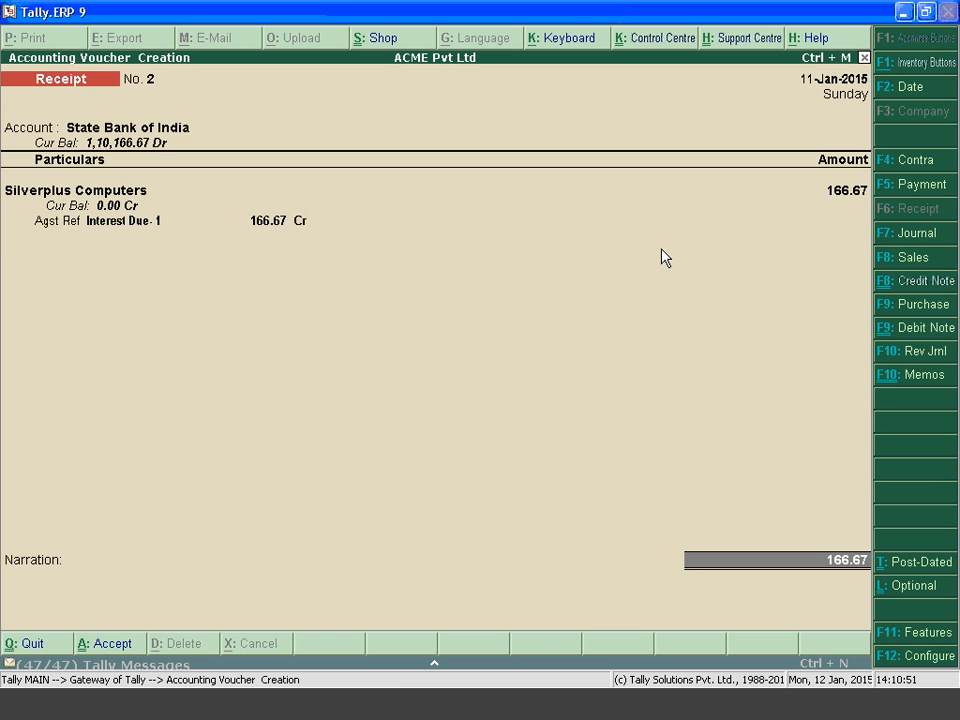
Accept the 166.67 bank allocation as Cheque/DD dated 11-Jan-2015, save the Receipt without a narration and return to the Gateway of Tally.
key(Return)
key(Return)
key(Return)
key(Return)
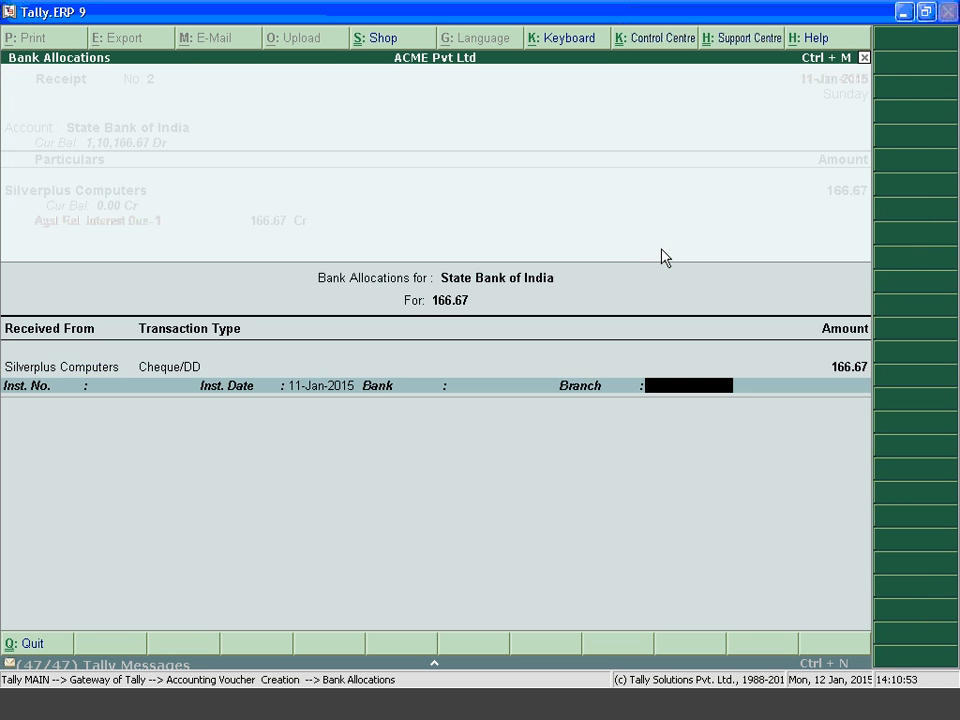
key(Return)
key(Return)
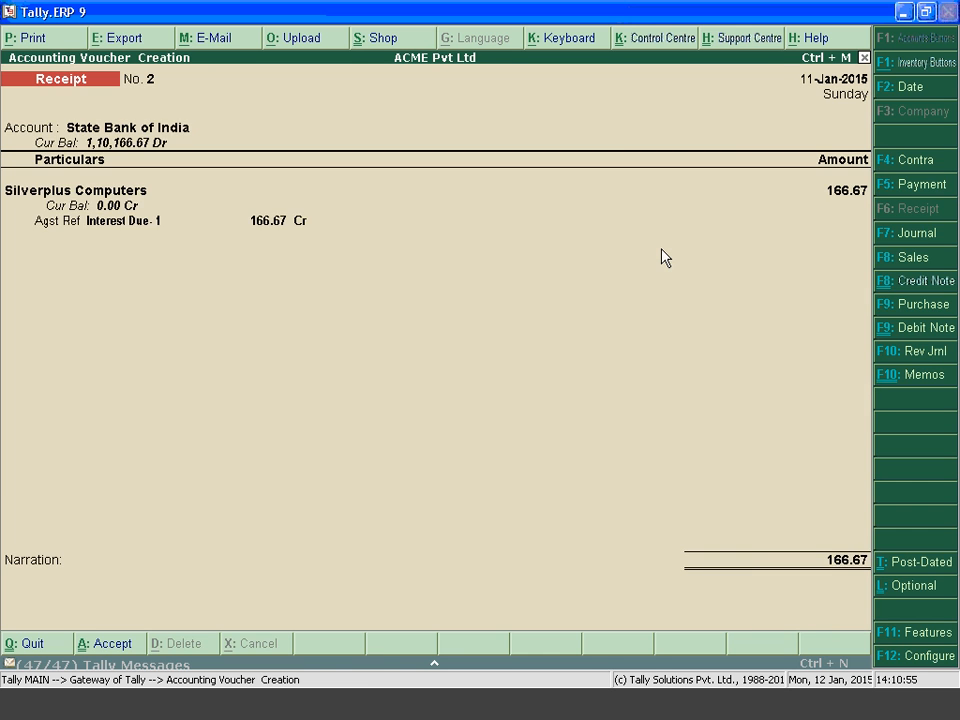
key(Escape)
key(Return)
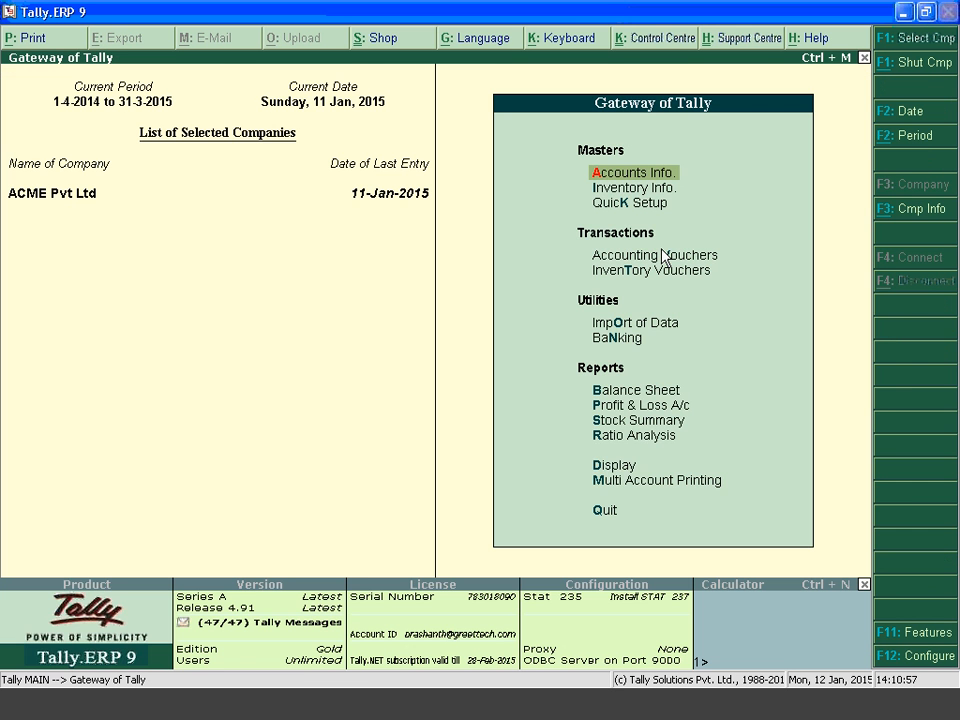
Show the ledger outstandings of Silverplus Computers to check for pending bills, and return to the Gateway of Tally.
key(d)
key(s)
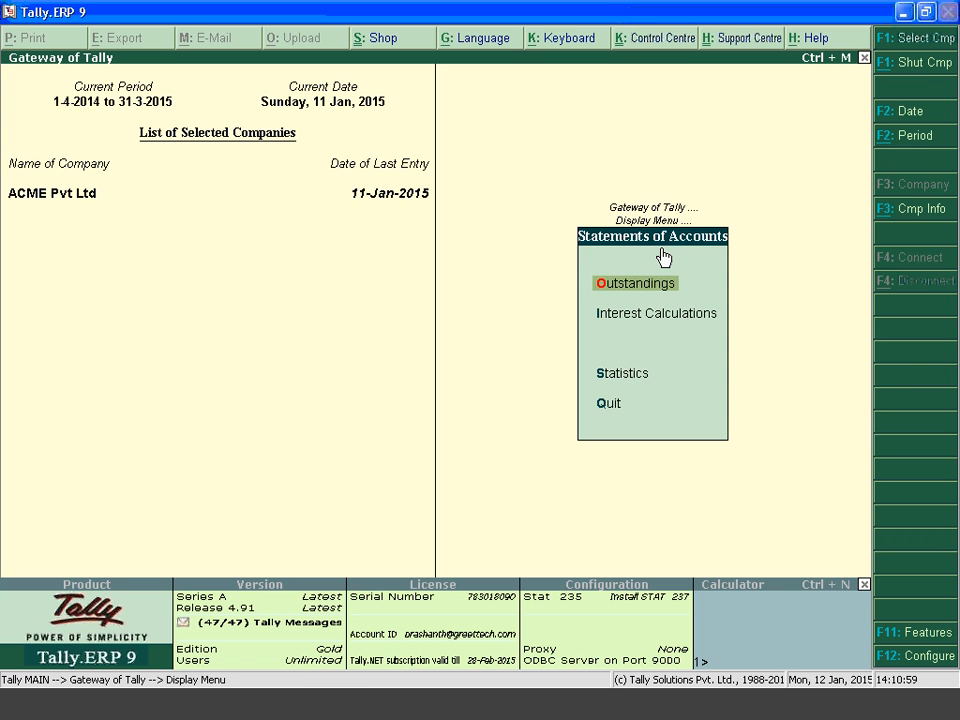
key(o)
key(Down)
key(Down)
key(Return)
key(Return)
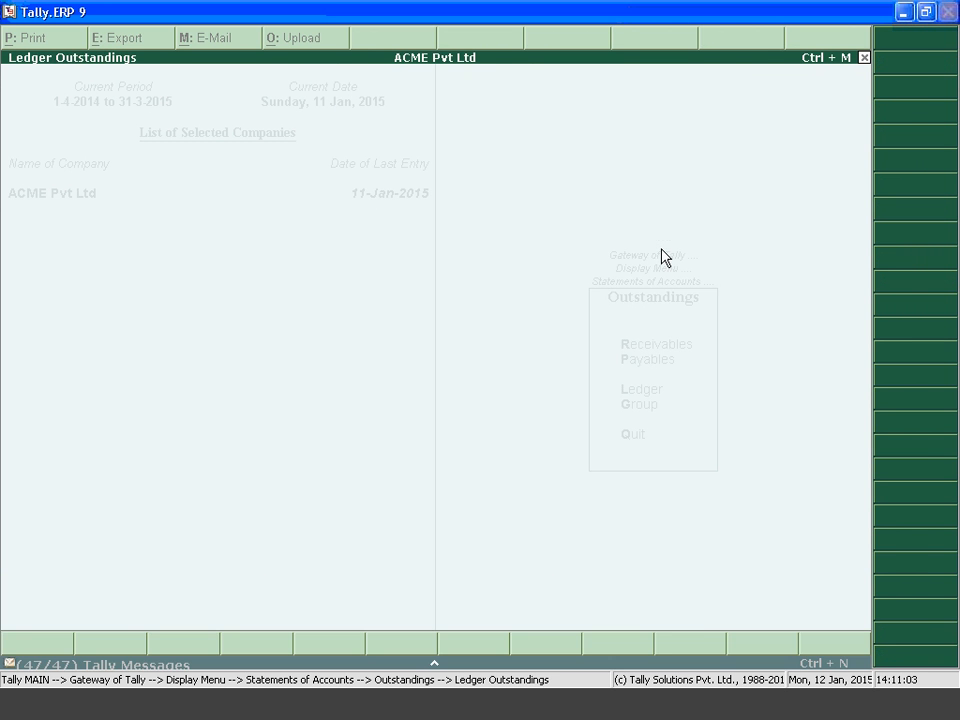
key(Escape)
key(Return)
key(Down)
key(Return)
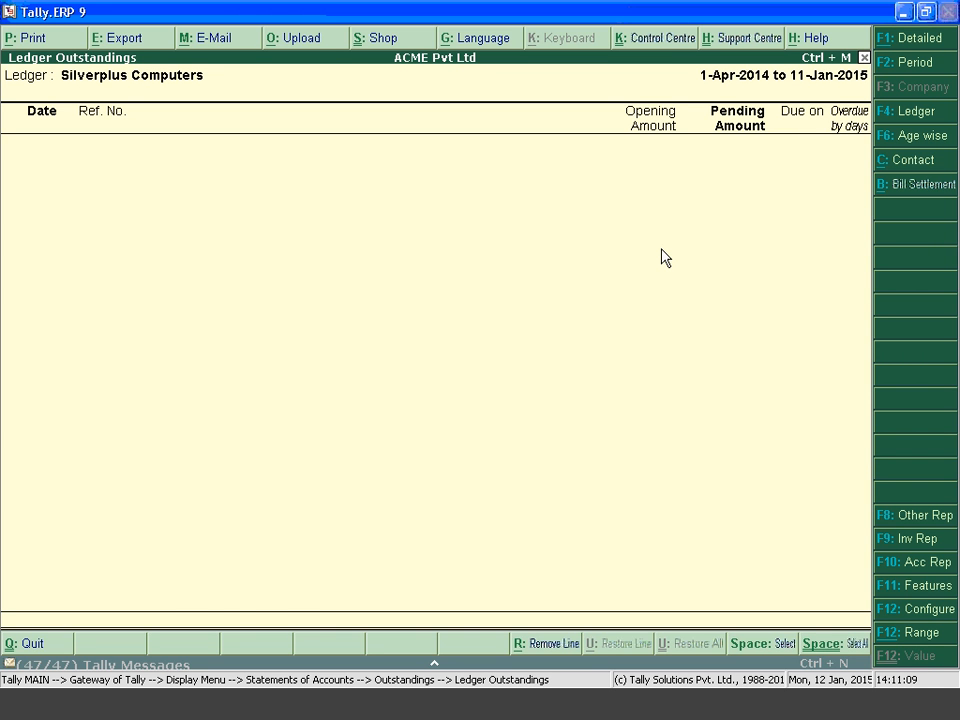
key(Escape)
key(Escape)
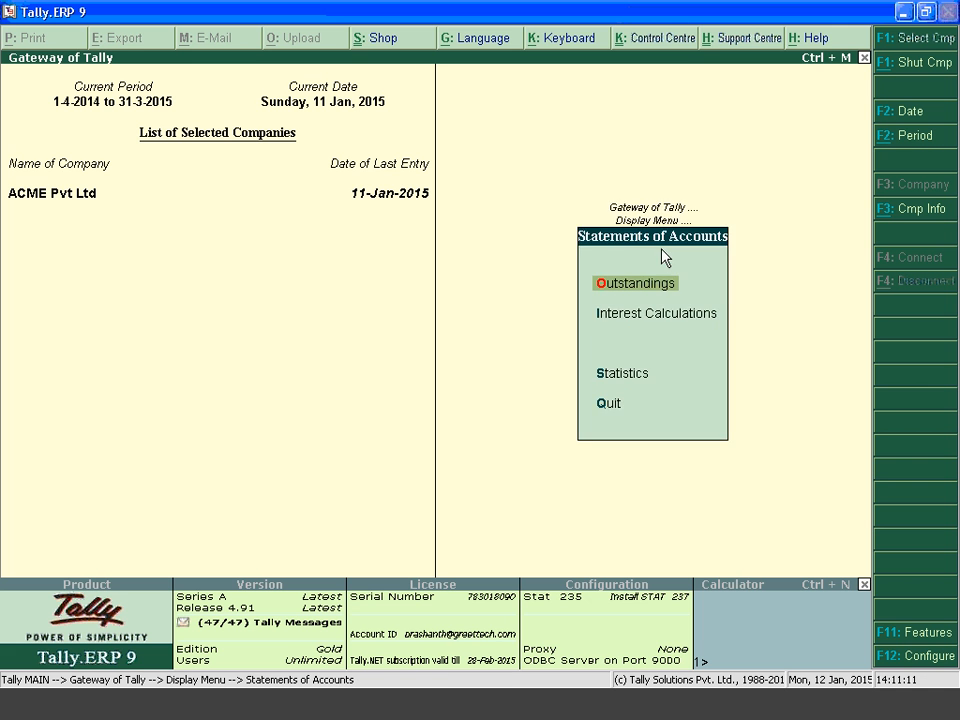
key(Escape)
key(Escape)
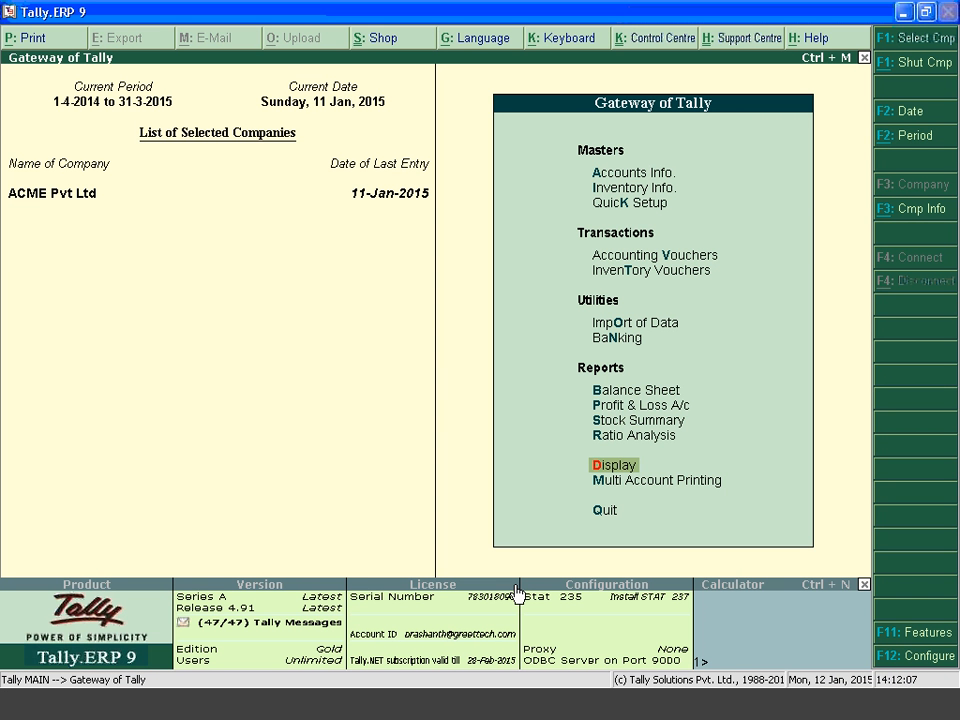
Make sure Allow Multi-Currency is Yes in the company's Accounting Features, accept the remaining options as they are and return to the Gateway.
key(F11)
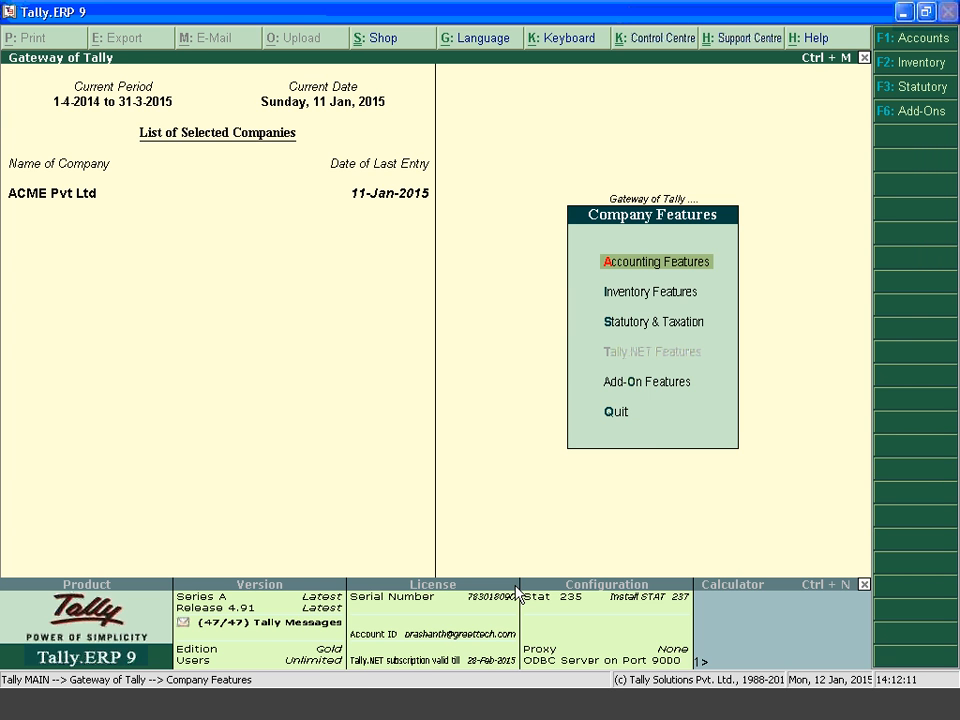
key(Return)
key(Return)
key(Return)
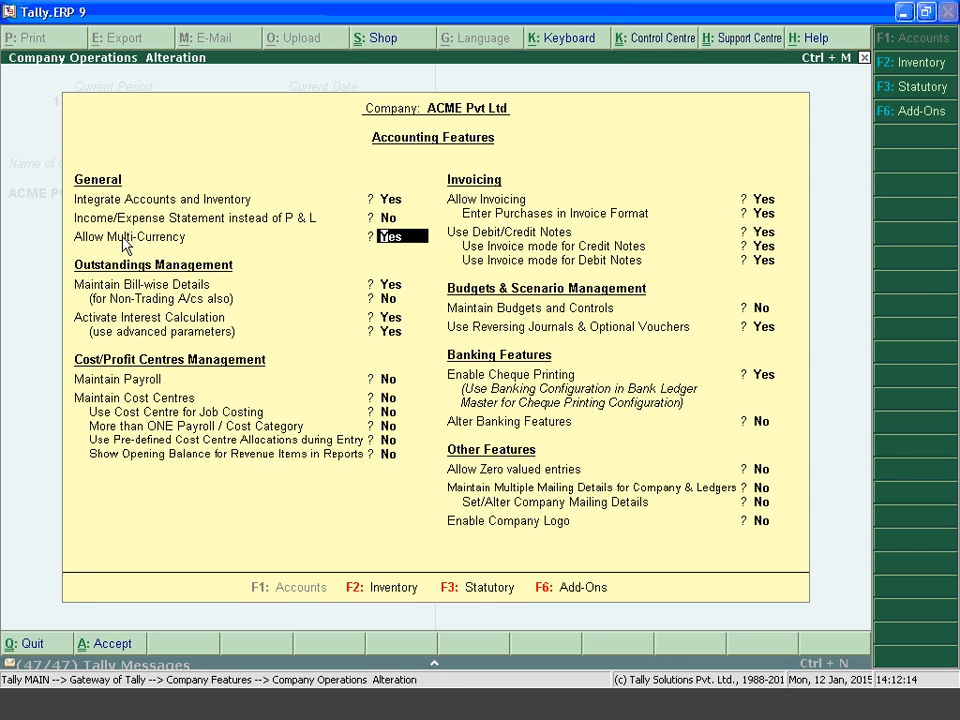
key(Return)
key(Return)
key(Return)
key(Return)
key(Return)
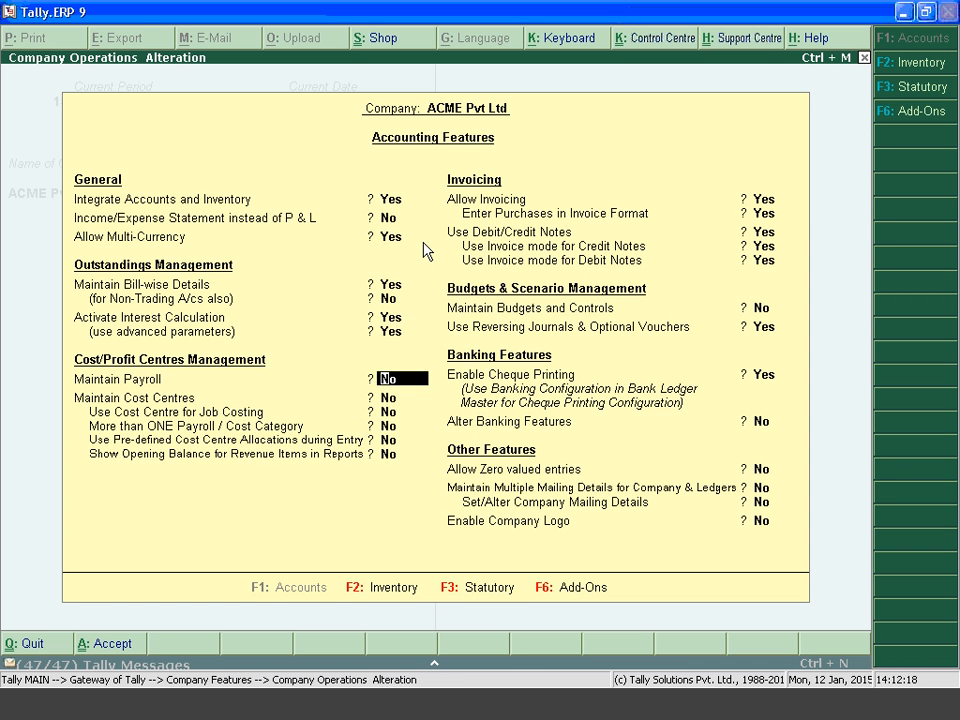
key(Return)
key(Return)
key(Return)
key(Return)
key(Return)
key(Return)
key(Return)
key(Return)
key(Return)
key(Return)
key(Return)
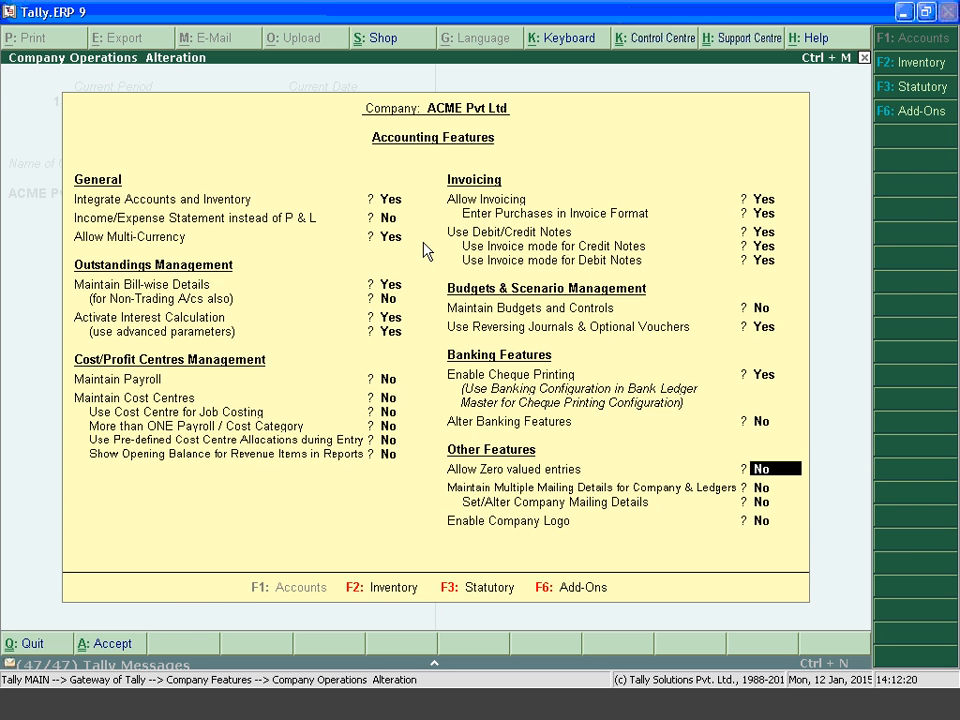
key(Return)
key(Return)
key(Return)
key(Return)
key(Return)
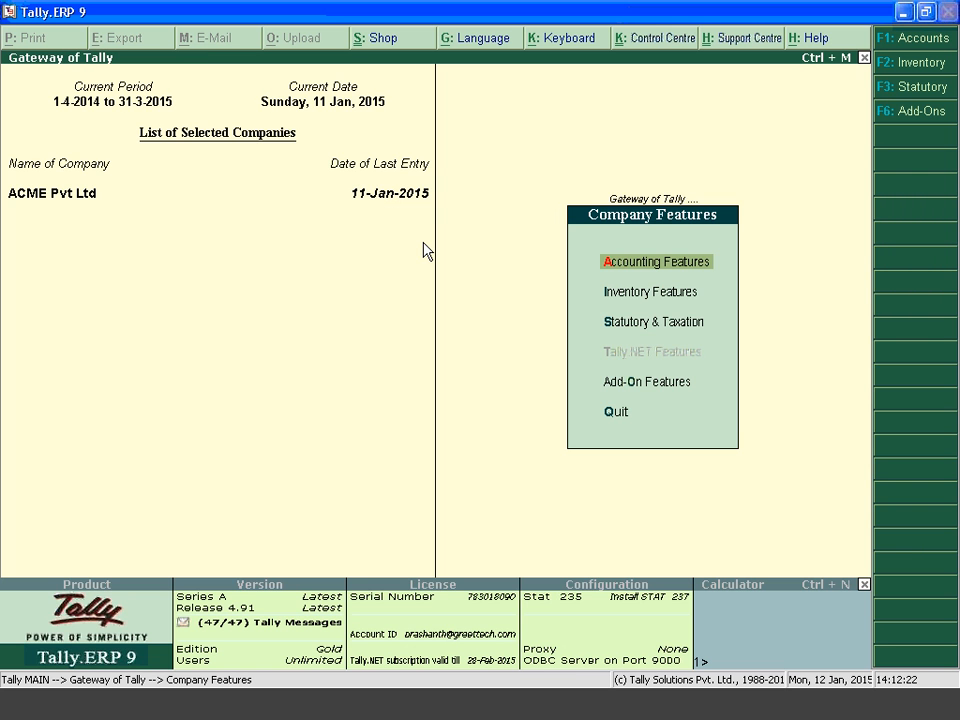
key(Escape)
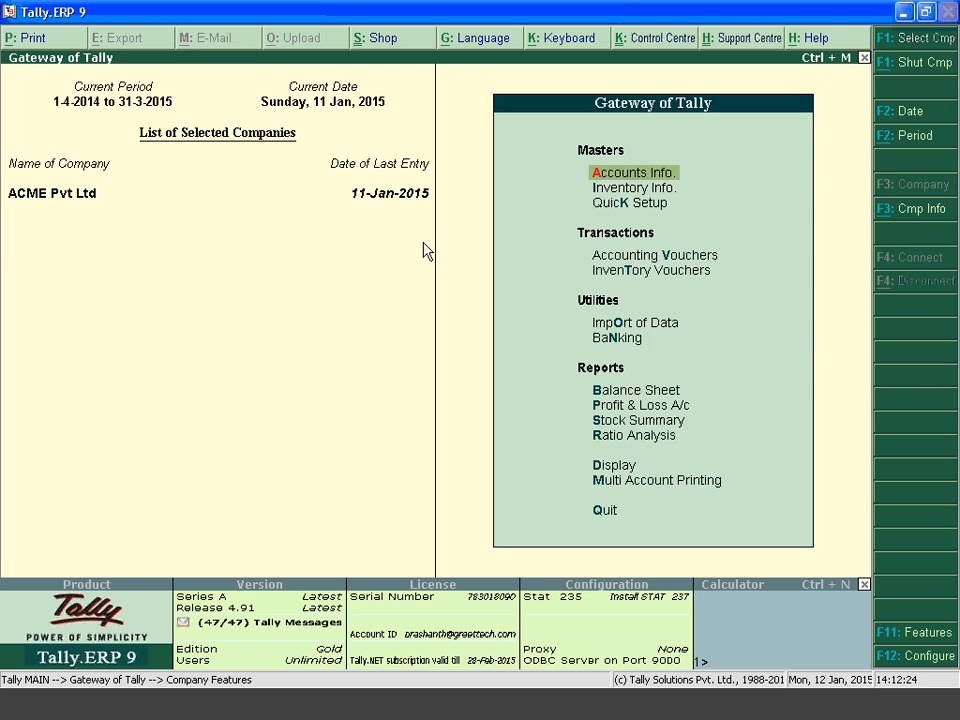
Create a currency with symbol $ and formal name US Dollars, keeping two decimal places and the other default options.
key(Return)
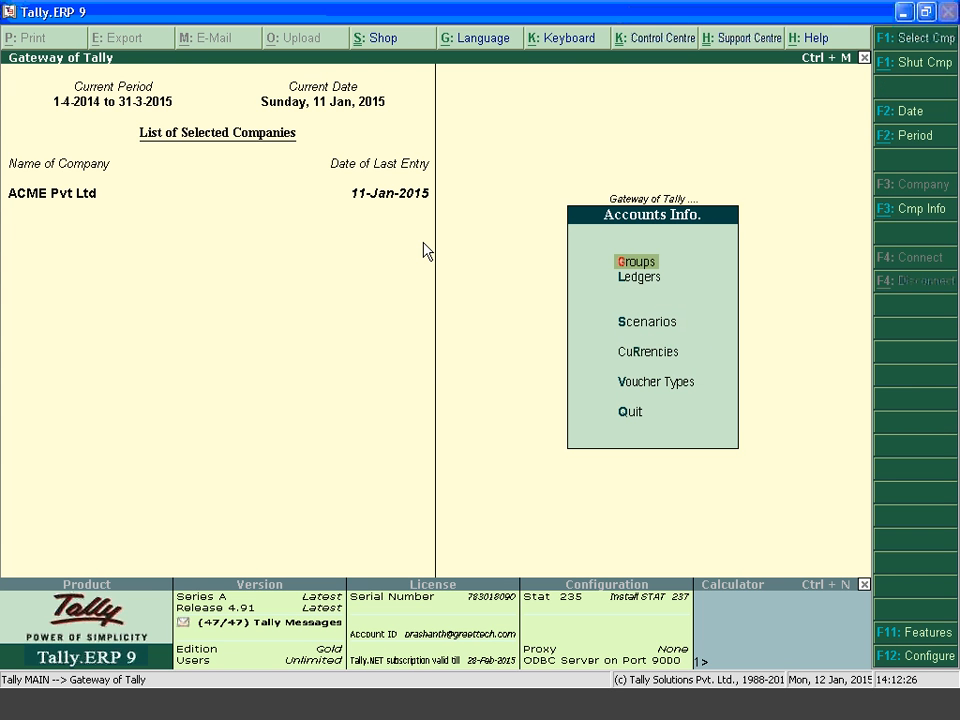
key(Down)
key(Down)
key(Down)
key(Return)
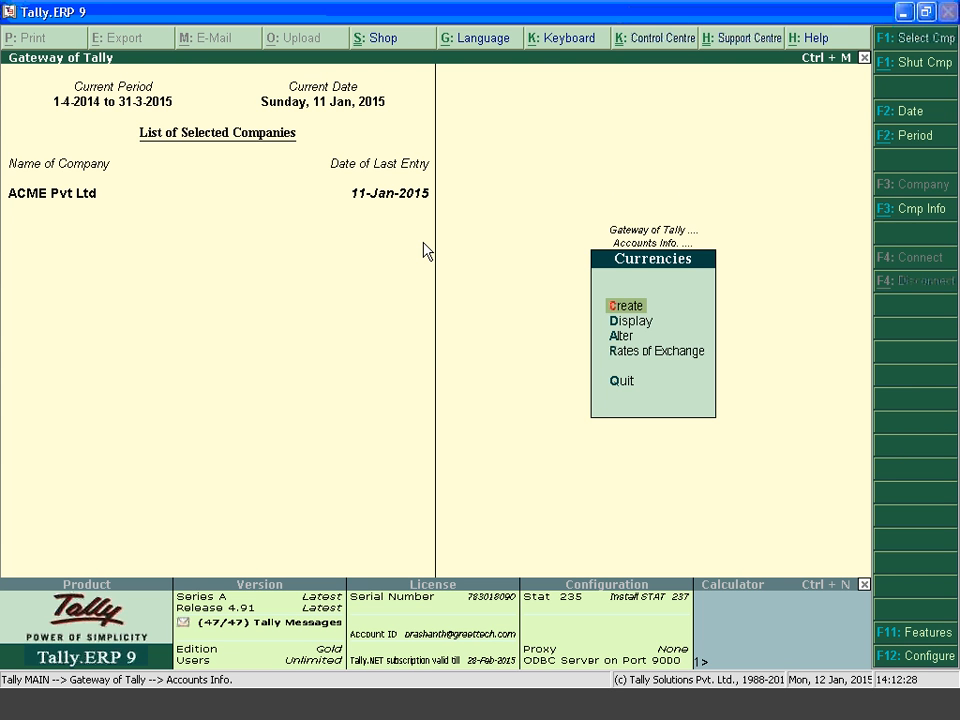
key(Return)
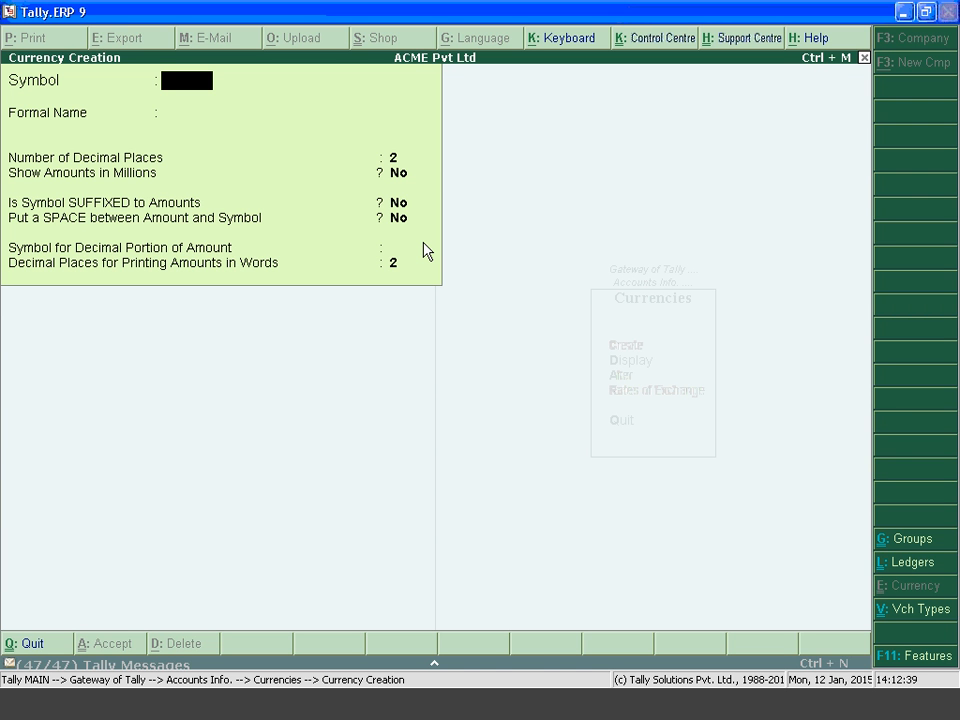
text($)
key(Return)
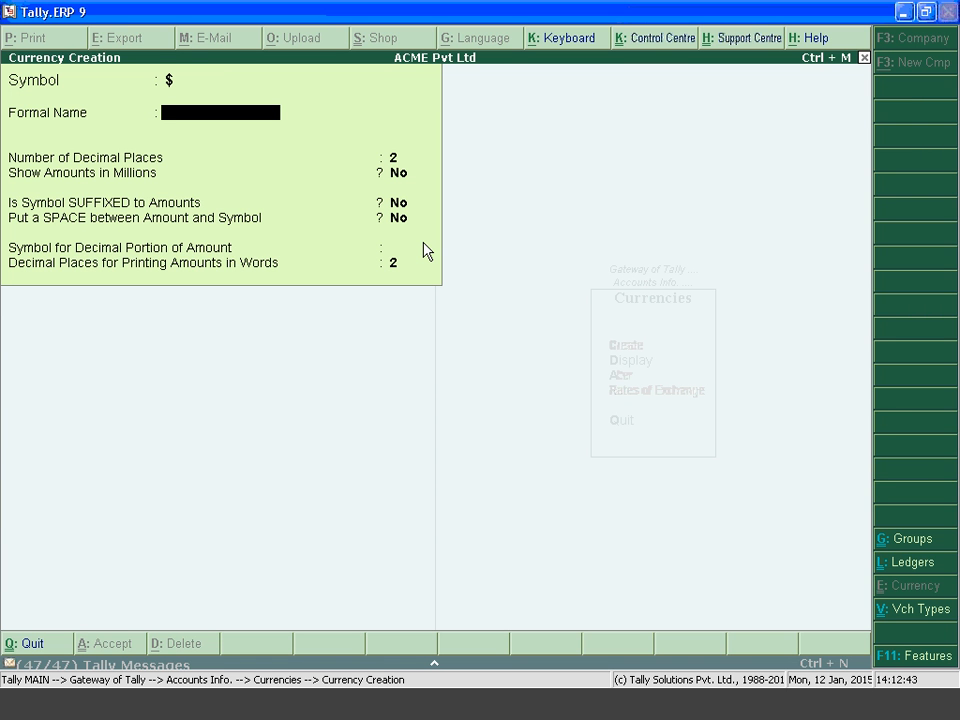
text(US Dollars)
key(Return)
key(Return)
key(Return)
key(Return)
key(Return)
key(Return)
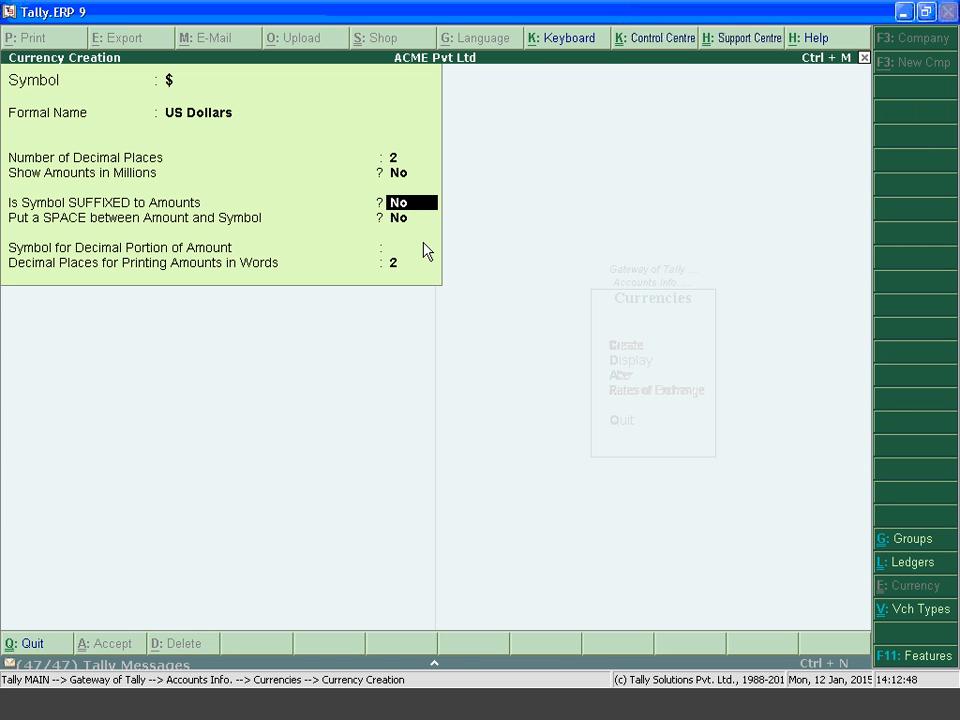
key(Return)
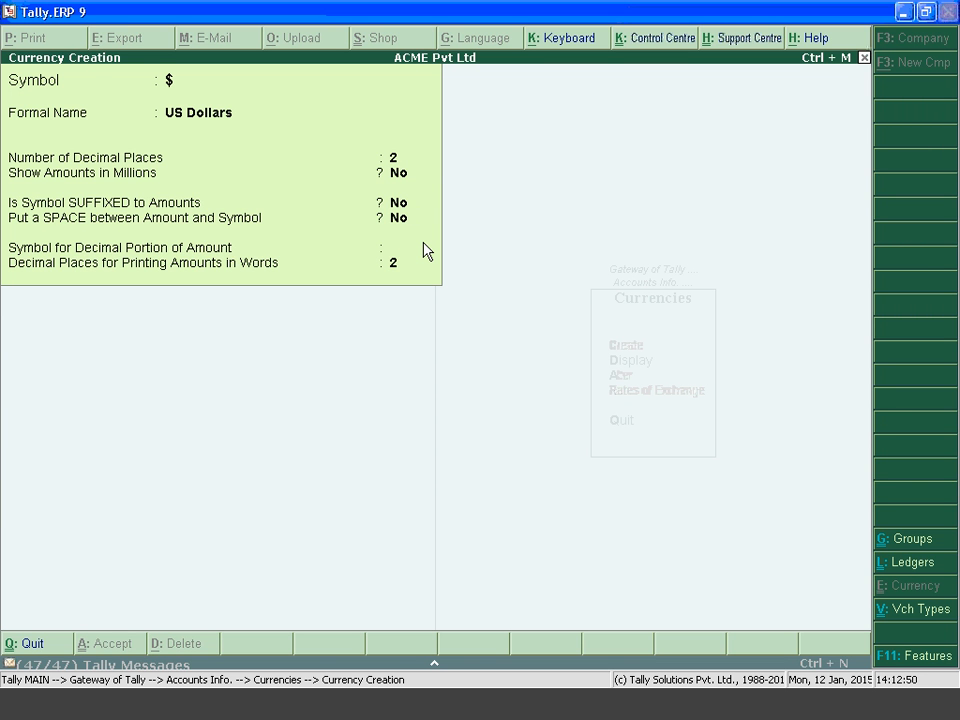
key(Return)
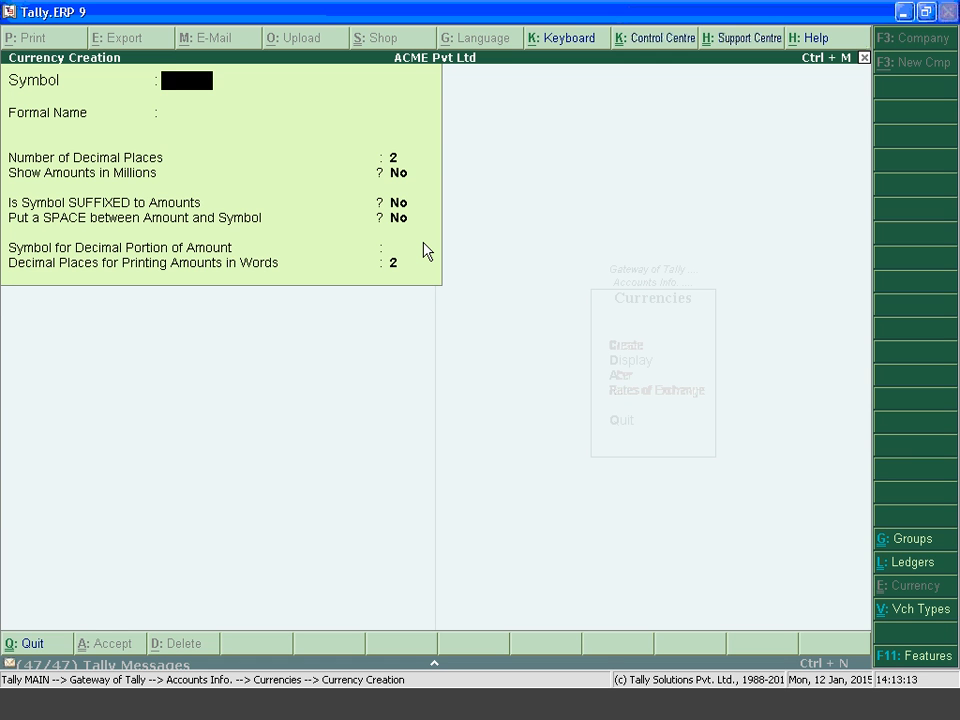
Create a currency with symbol £ and formal name UK Pound, keeping the default options.
text(£)
key(Return)
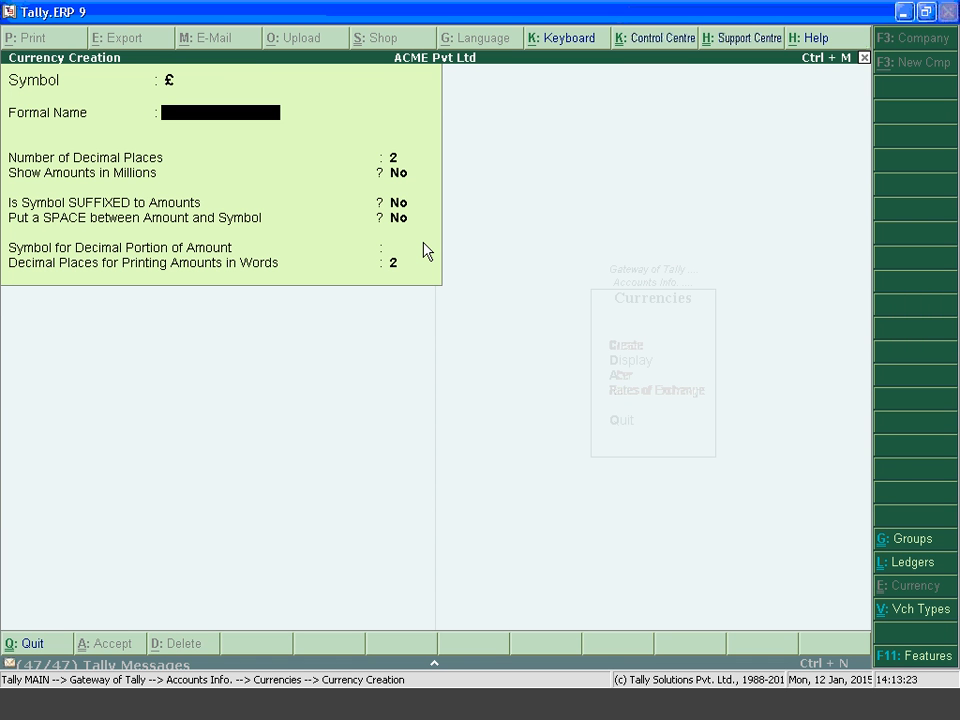
text(UK Pi\)
key(BackSpace)
key(BackSpace)
text(p)
key(BackSpace)
text(ound)
key(Return)
key(Return)
key(Return)
key(Return)
key(Return)
key(Return)
key(Return)
key(Return)
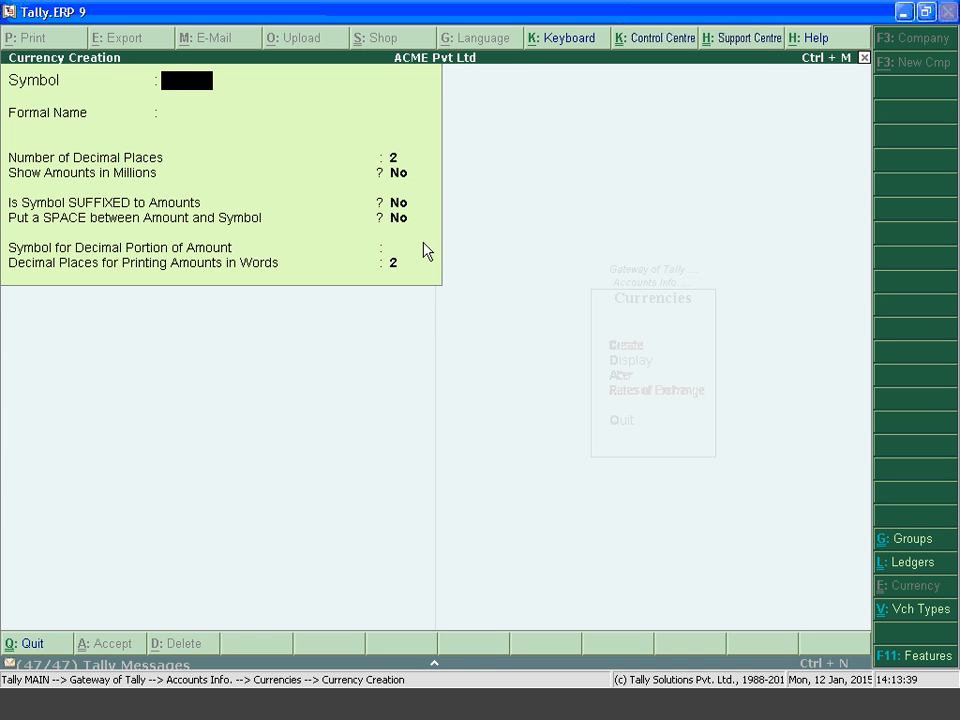
Create a currency with symbol € and formal name Euro using the default options, and leave currency creation.
text(€)
key(Return)
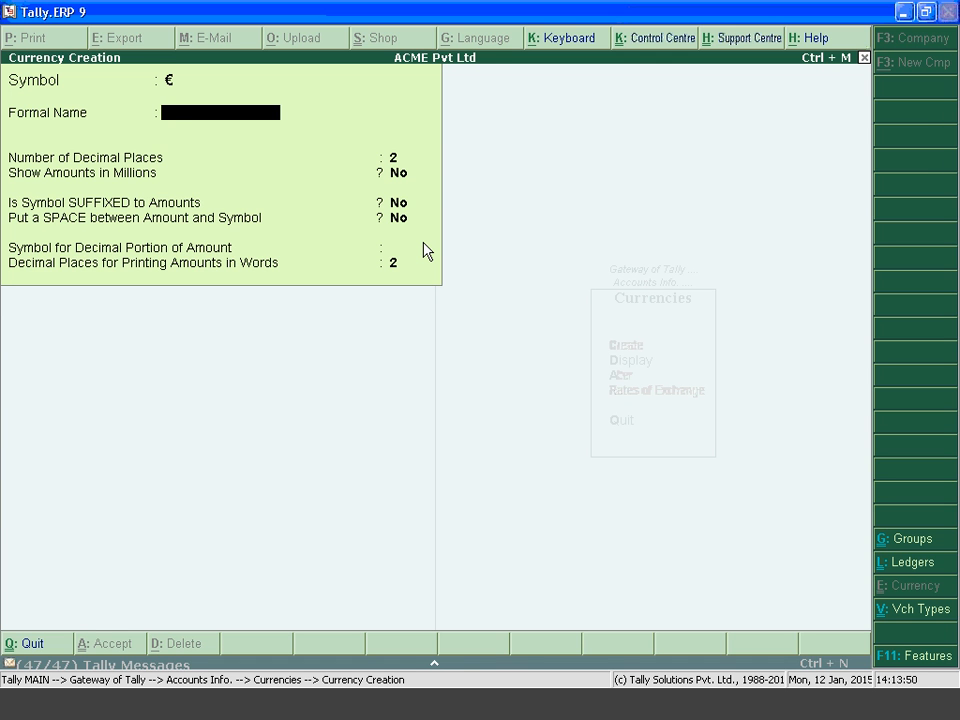
text(Euro)
key(Return)
key(Return)
key(Return)
key(Return)
key(Return)
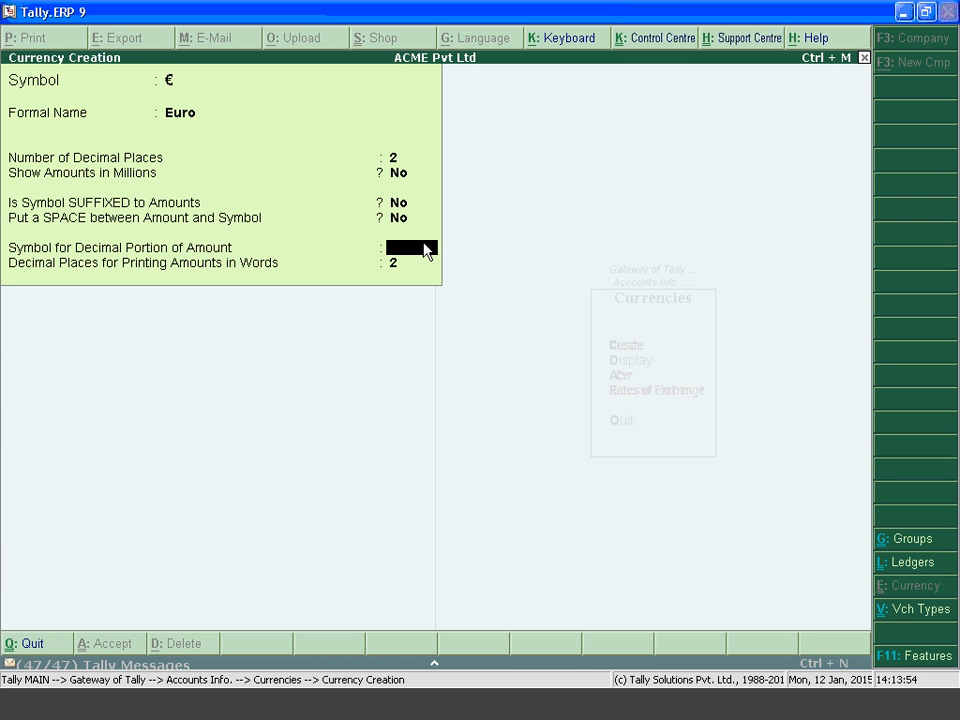
key(Return)
key(Return)
key(Return)
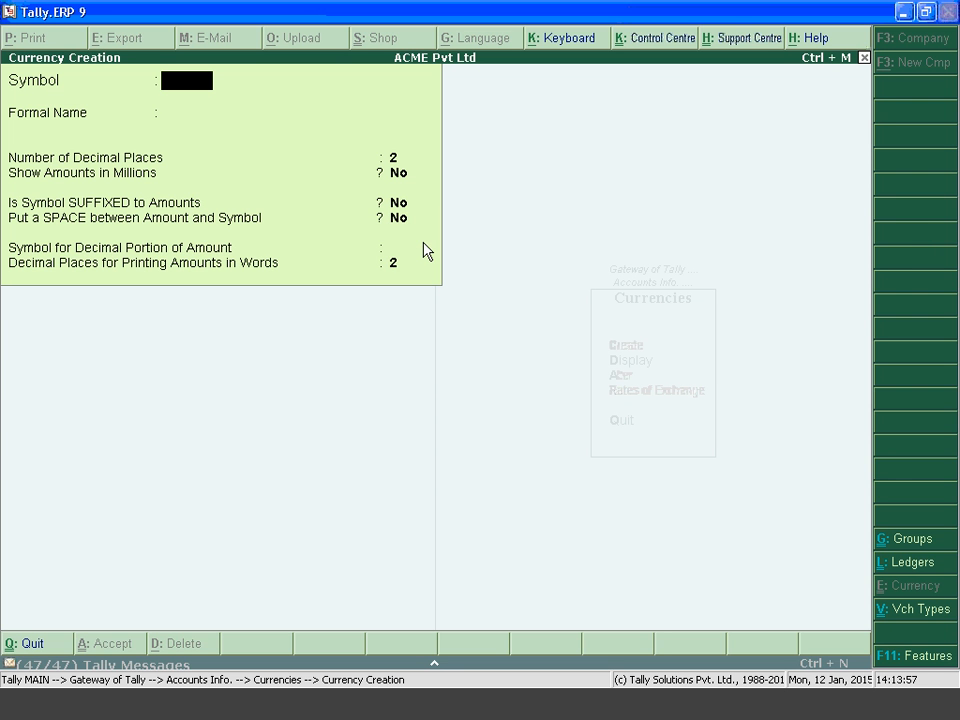
key(Escape)
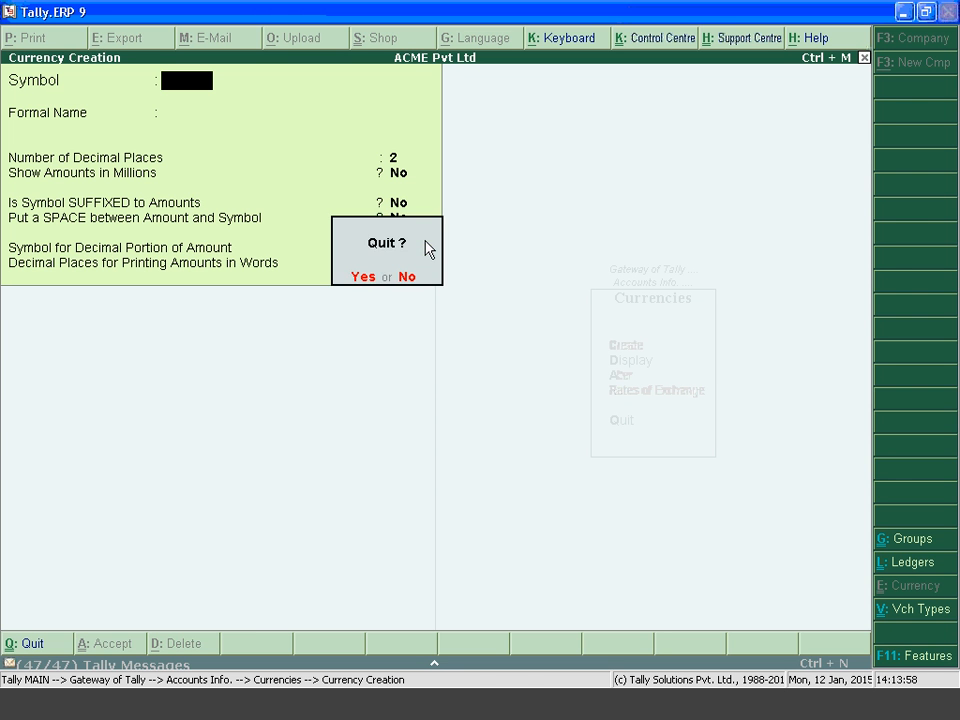
key(Return)
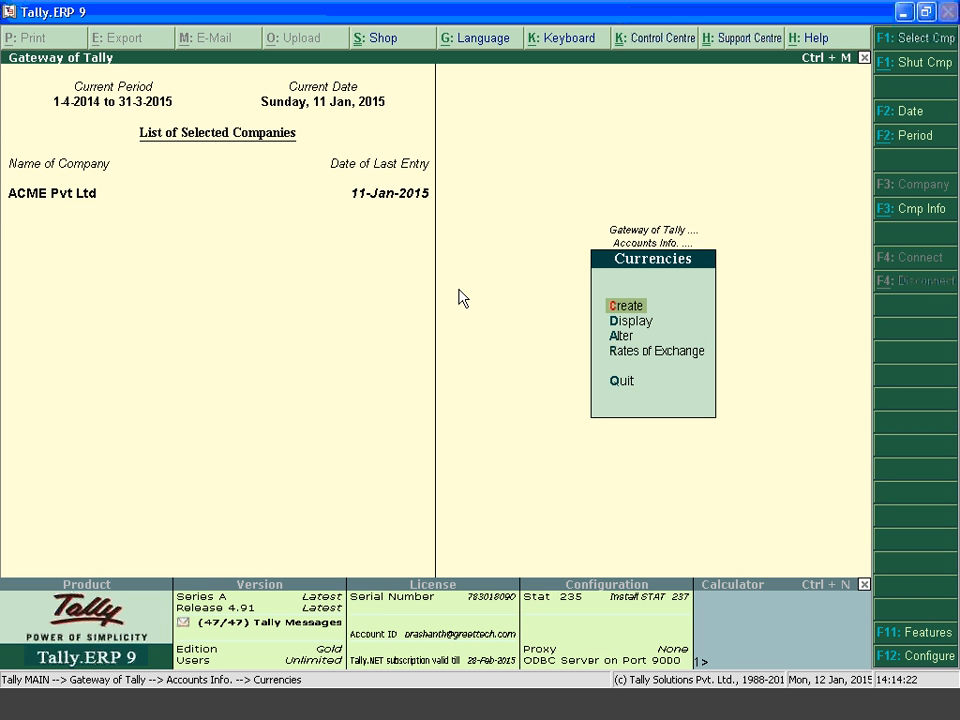
Open the Rates of Exchange for the currencies and set their date to 1-Jan-2015.
key(Down)
key(Down)
key(Down)
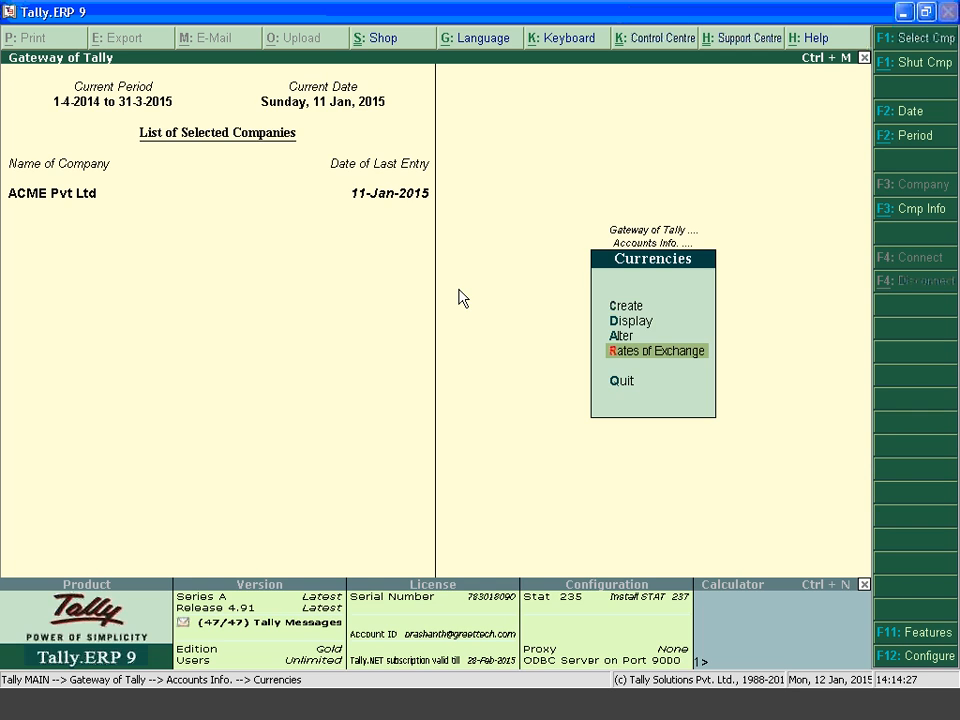
key(Return)
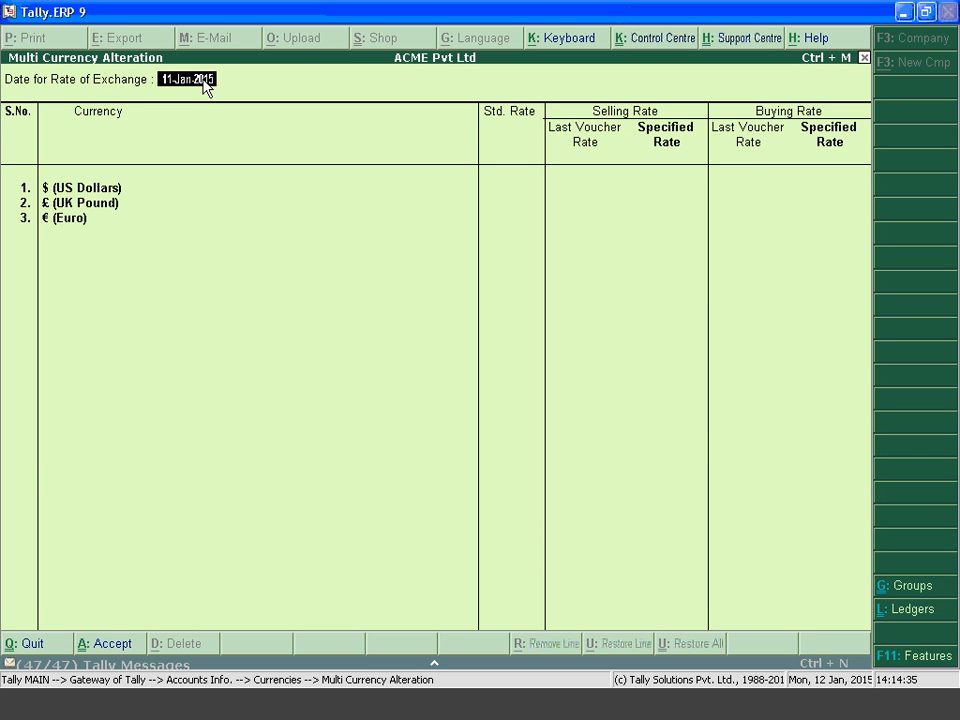
text(1)
text(1)
text(.2015)
key(Return)
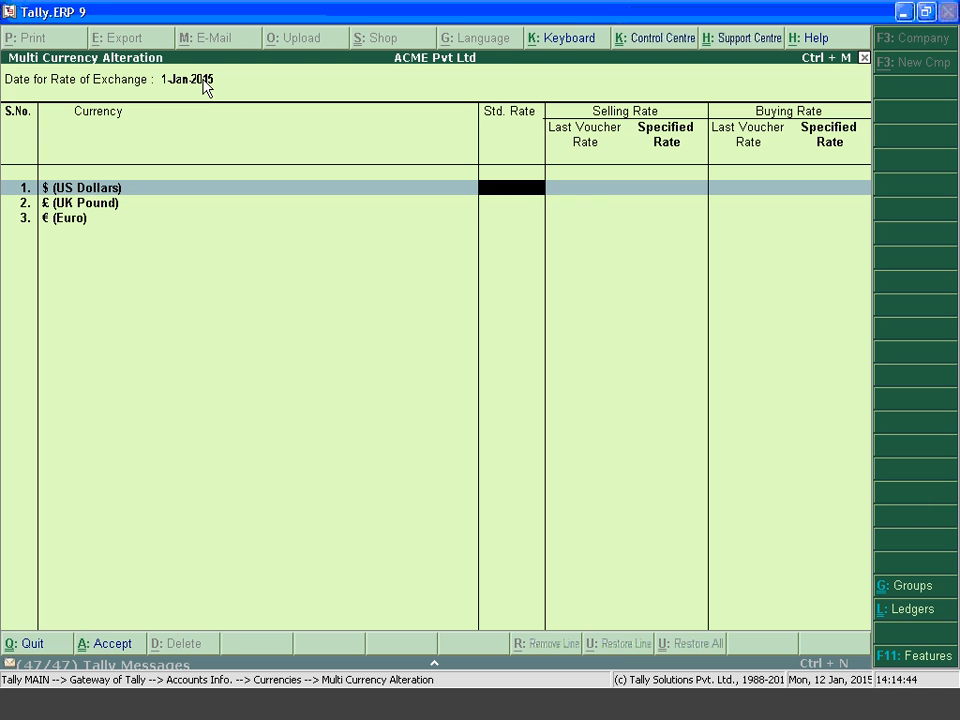
Leave the US Dollars rates blank and set the UK Pound's standard rate to 98.90, leaving its selling and buying rates empty.
key(Return)
key(Return)
key(Return)
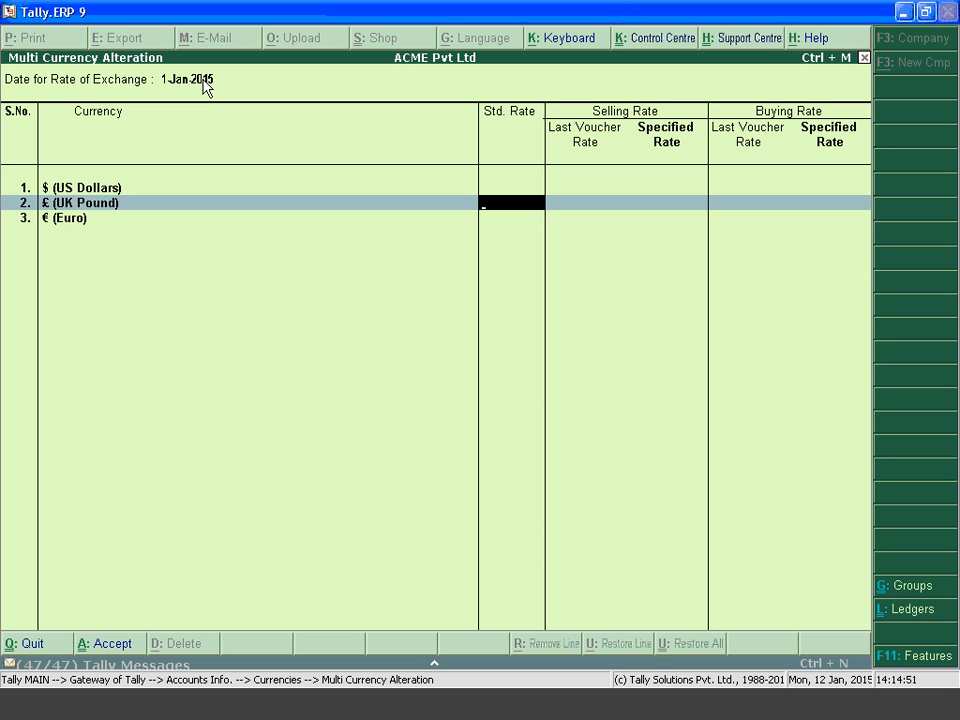
text(98.9)
key(Return)
key(Return)
key(Return)
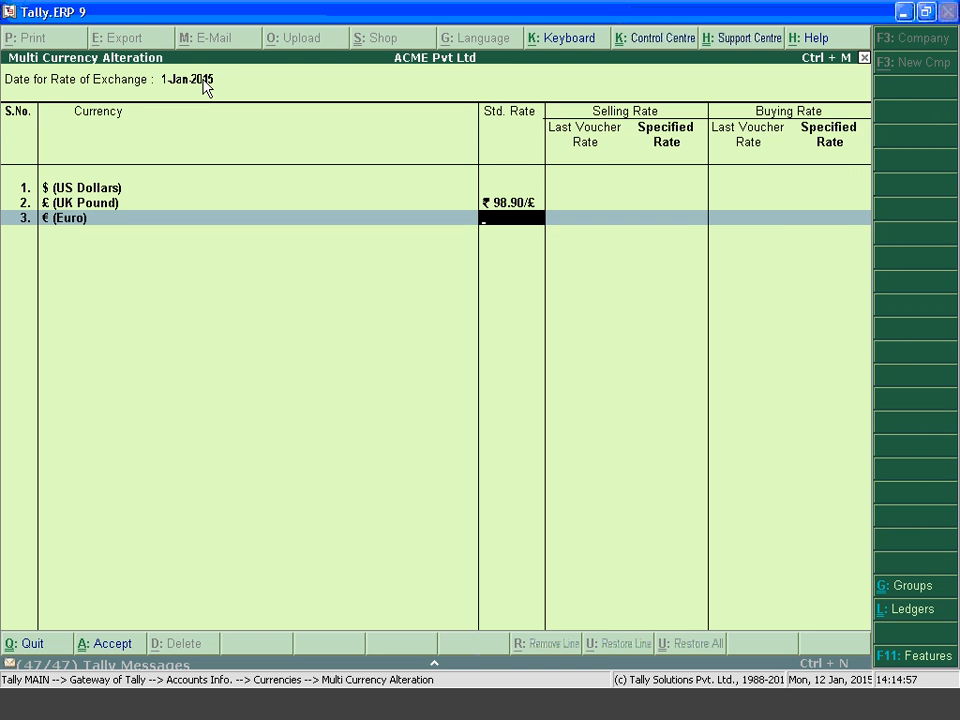
Set the Euro's standard rate to 91.45, leave its specified rates empty, and accept the rates of exchange.
text(91.45)
key(Return)
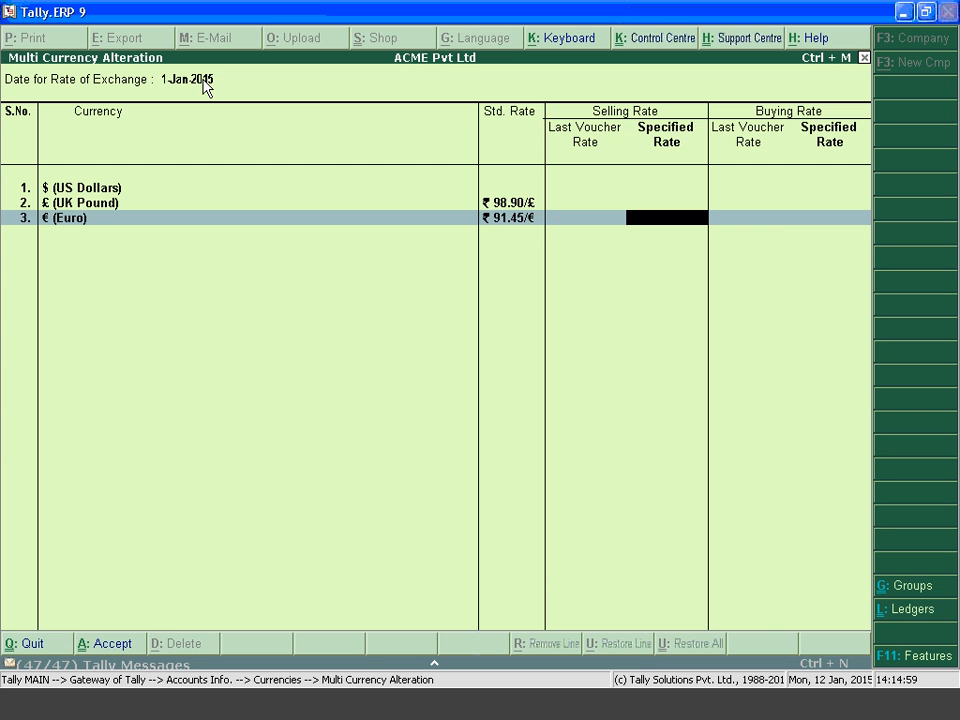
key(Return)
key(Return)
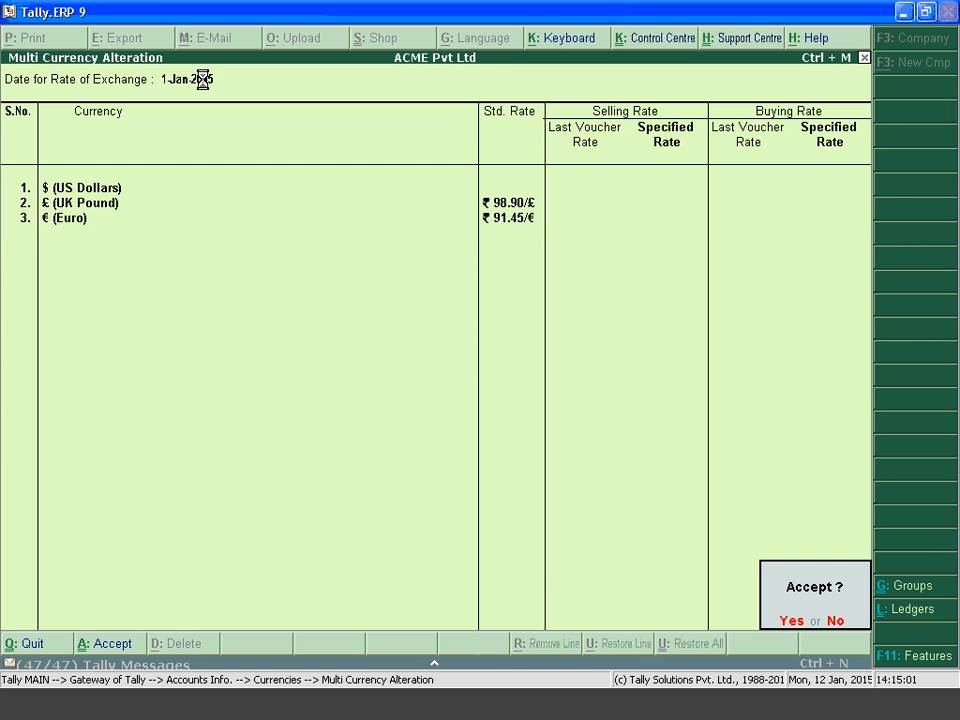
key(Return)
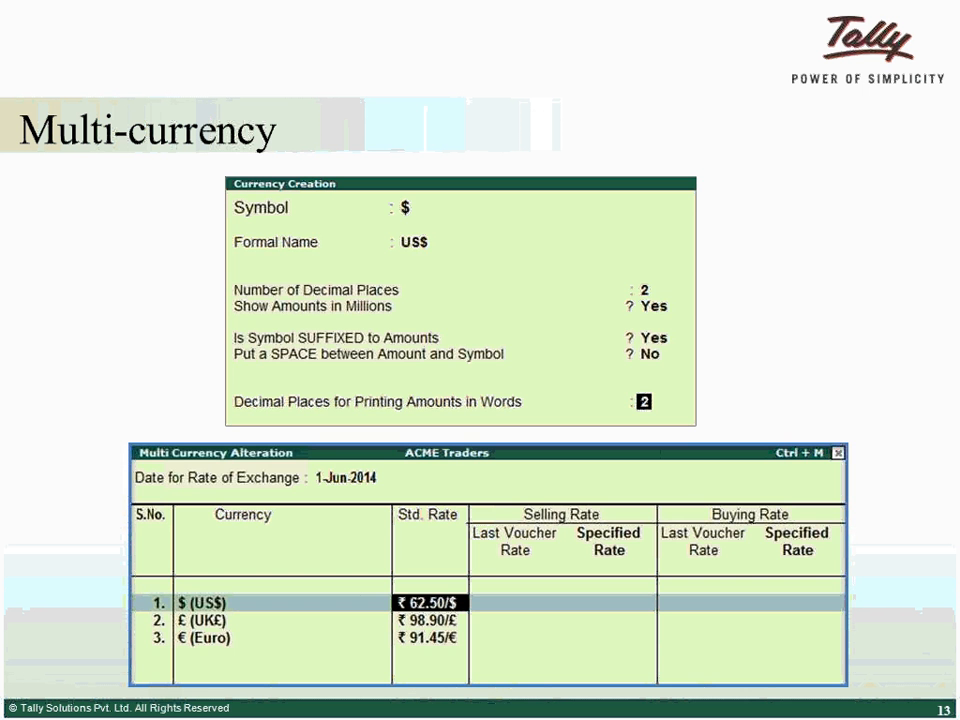
key(Right)
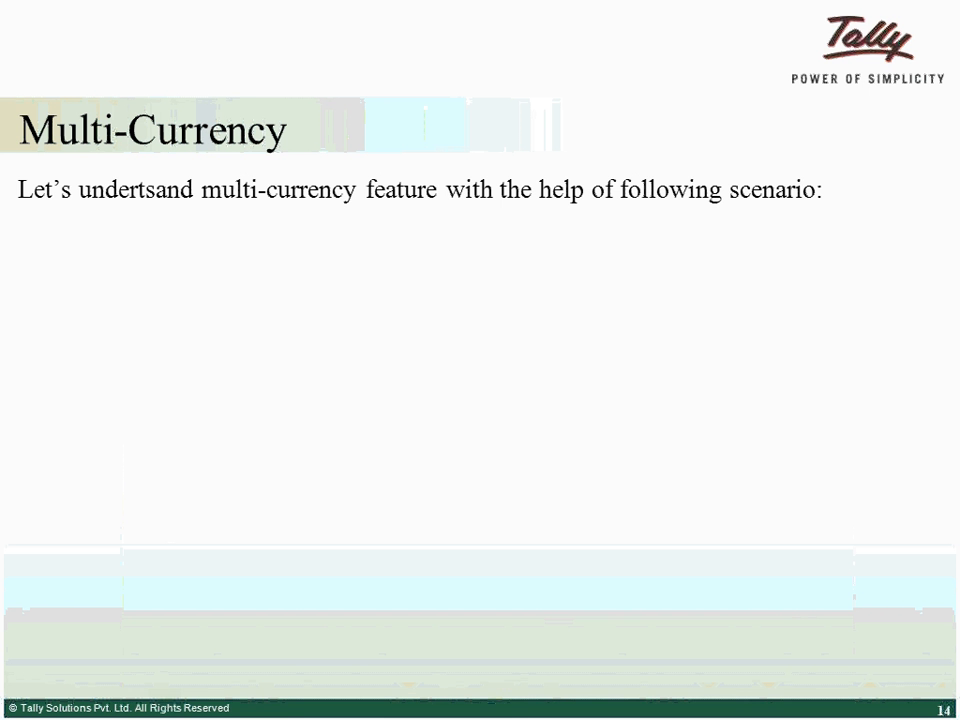
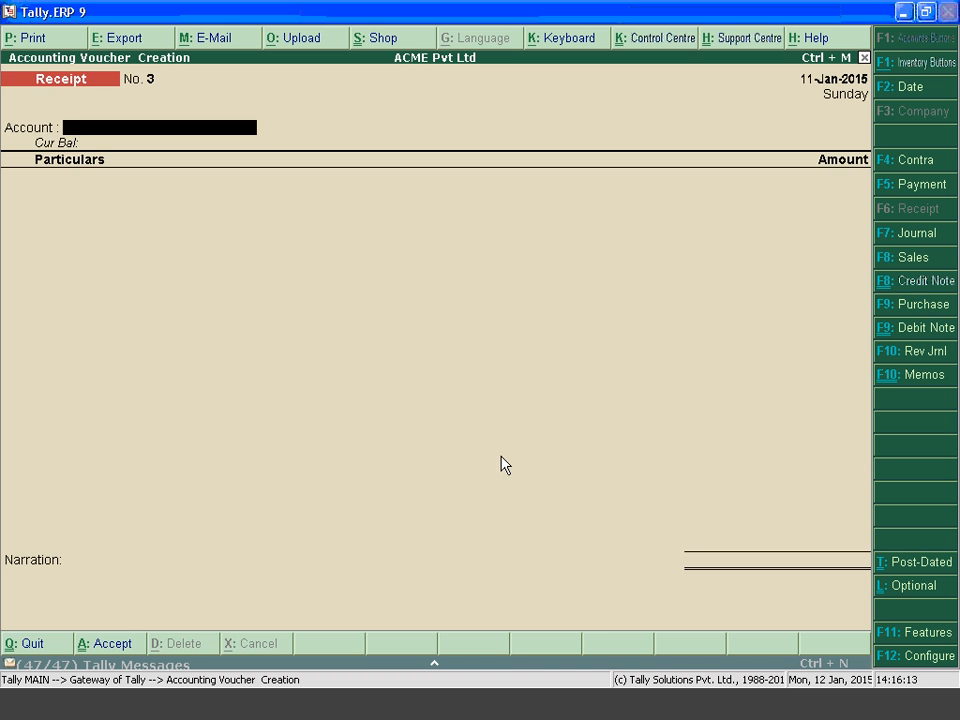
Start a purchase voucher dated 10-1-2015, leaving the supplier invoice number and its date blank.
key(F9)
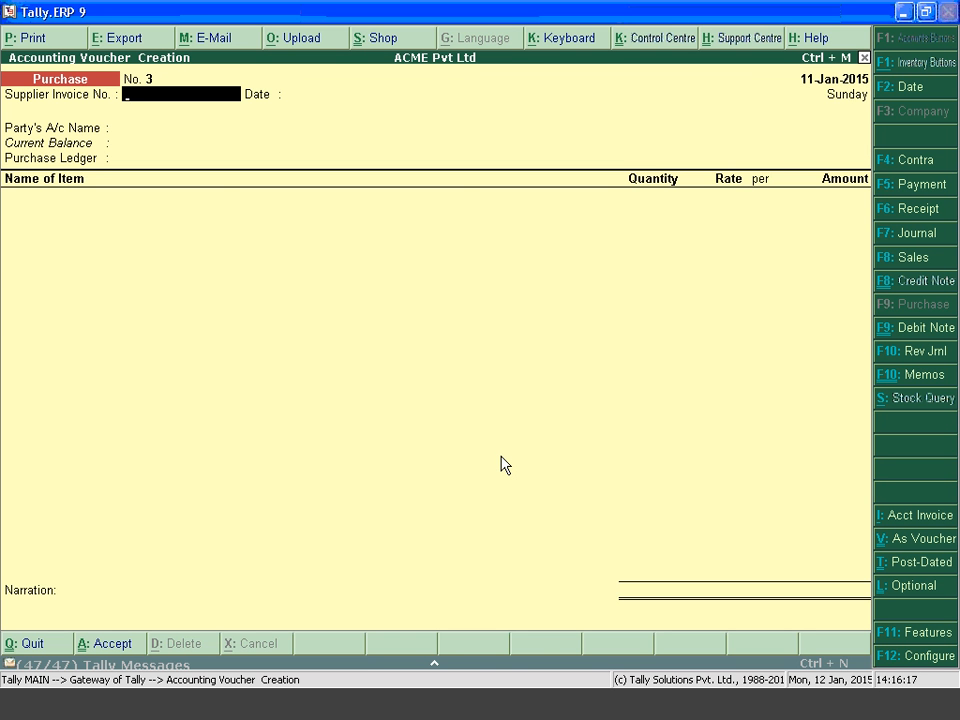
key(F2)
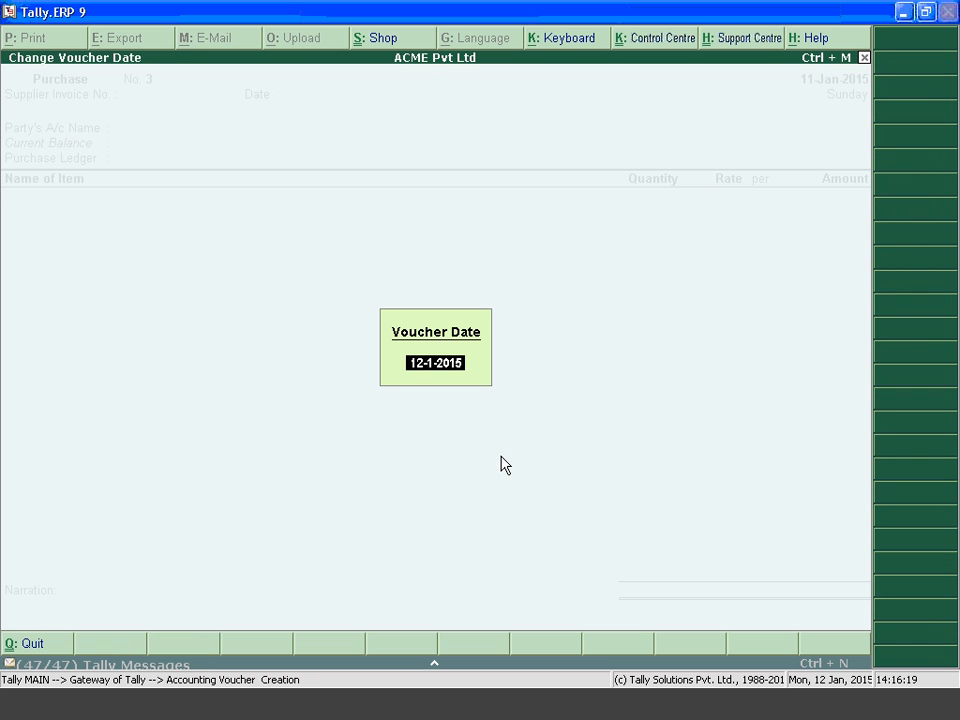
text(10.1)
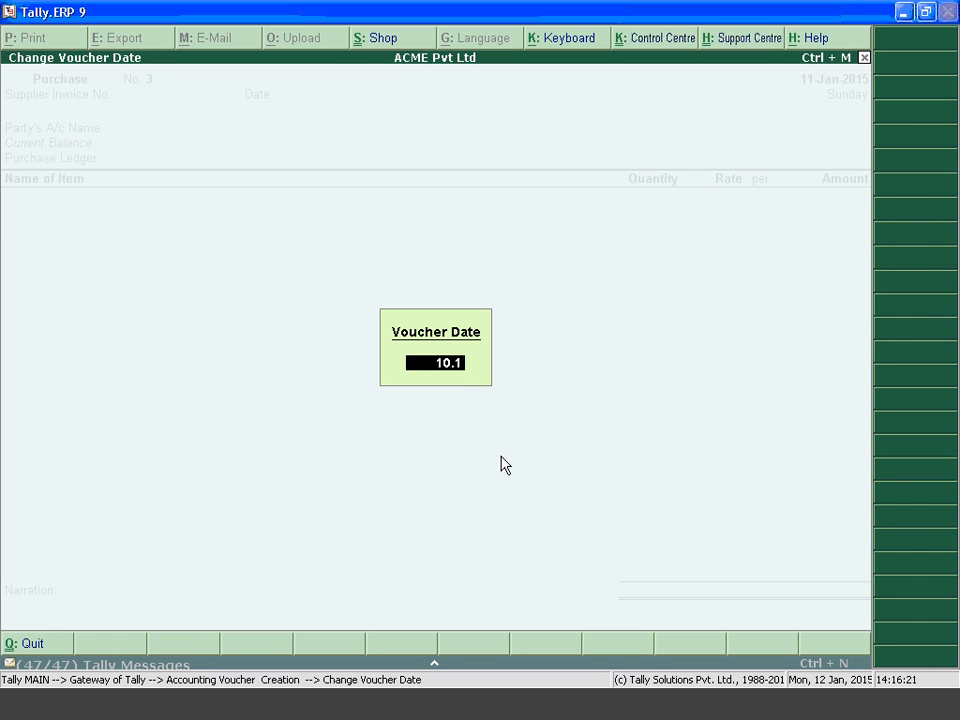
text(.2015)
key(Return)
key(Return)
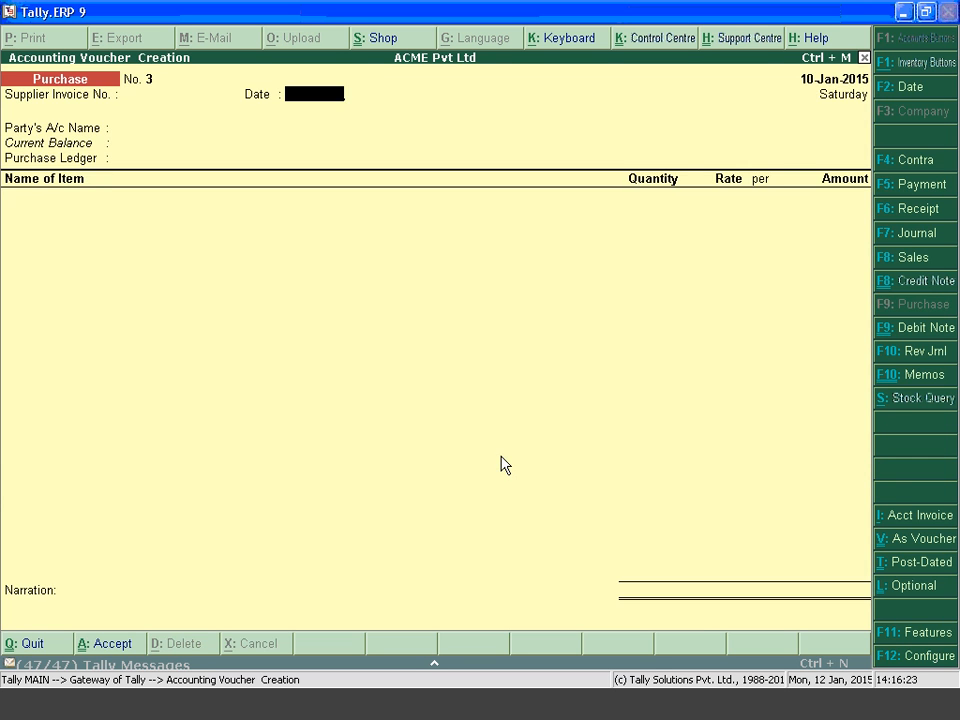
key(Return)
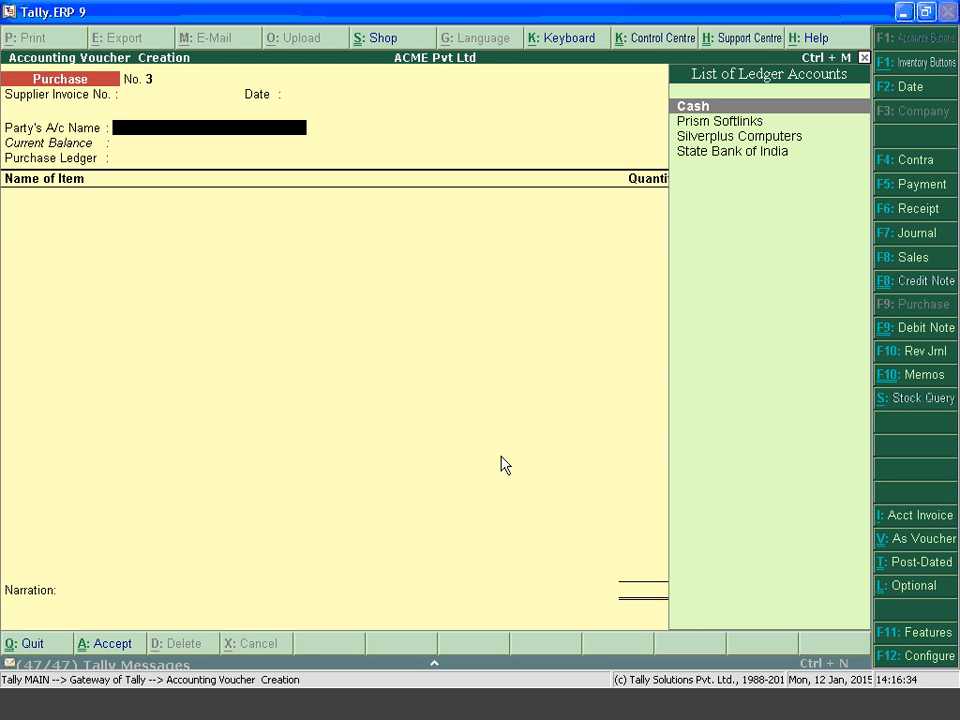
Start a new party ledger from the purchase voucher, named Foreign Supplier and grouped under Sundry Creditors.
key(alt+c)
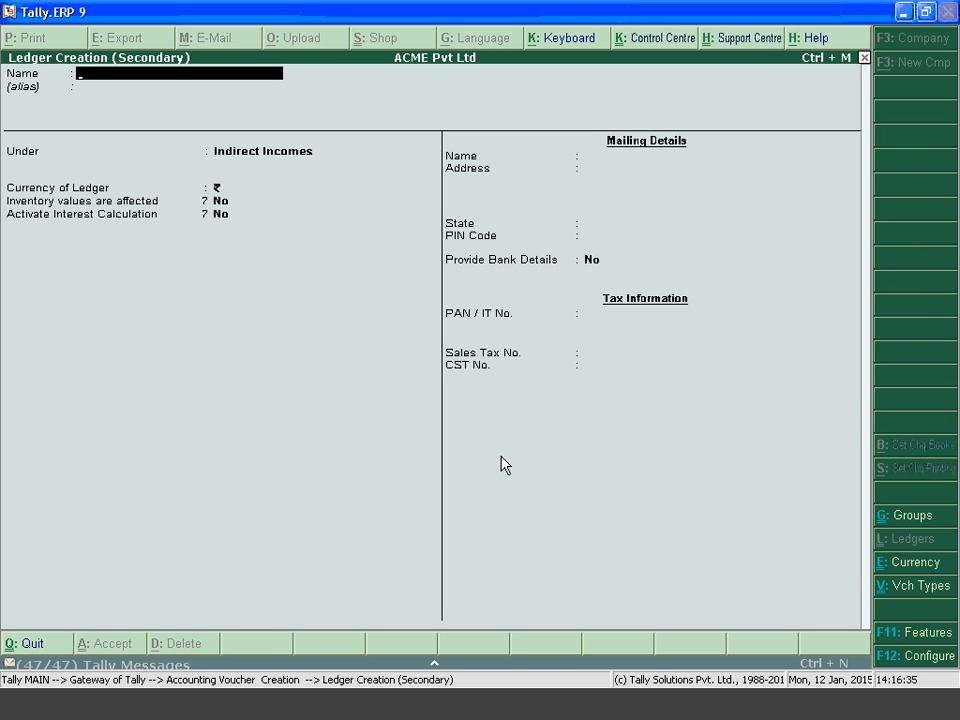
text(Forien)
key(BackSpace)
key(BackSpace)
key(BackSpace)
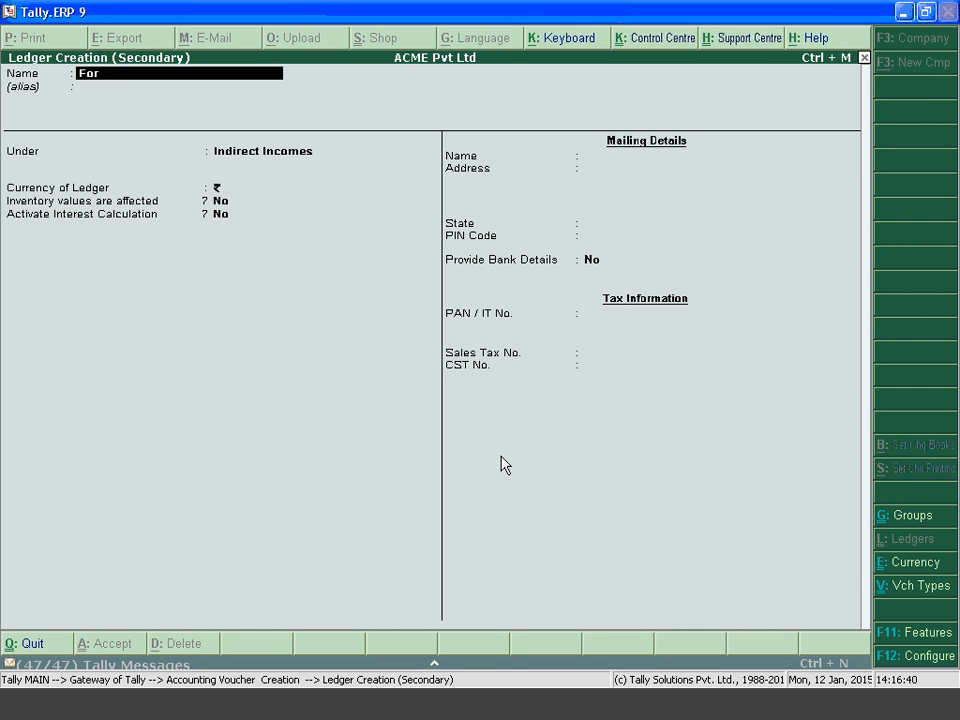
text(eign Supplier)
key(Return)
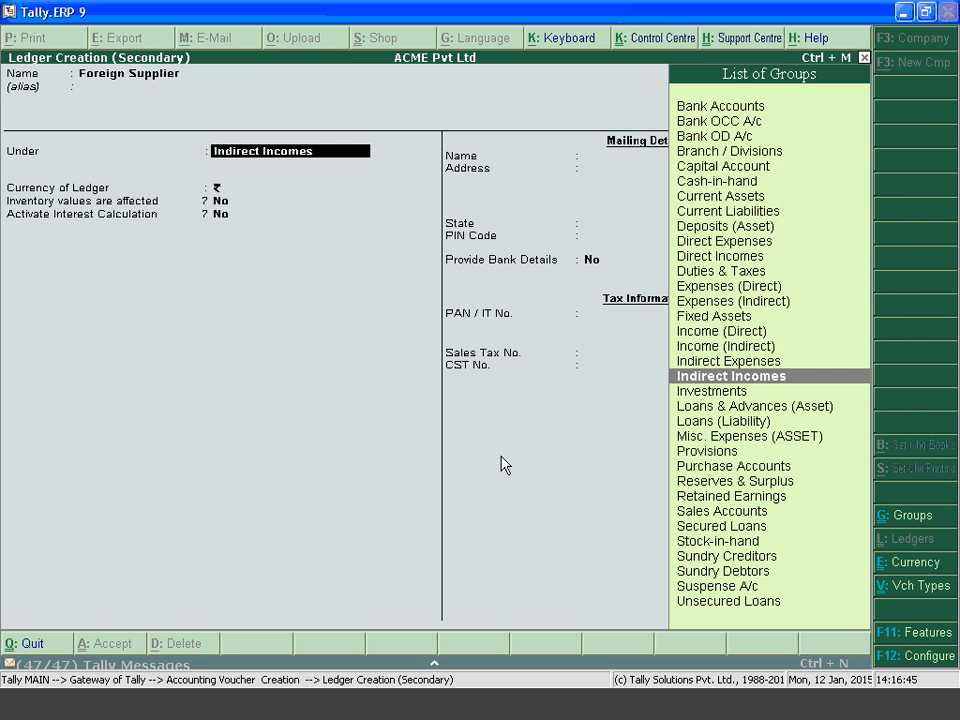
text(Sun)
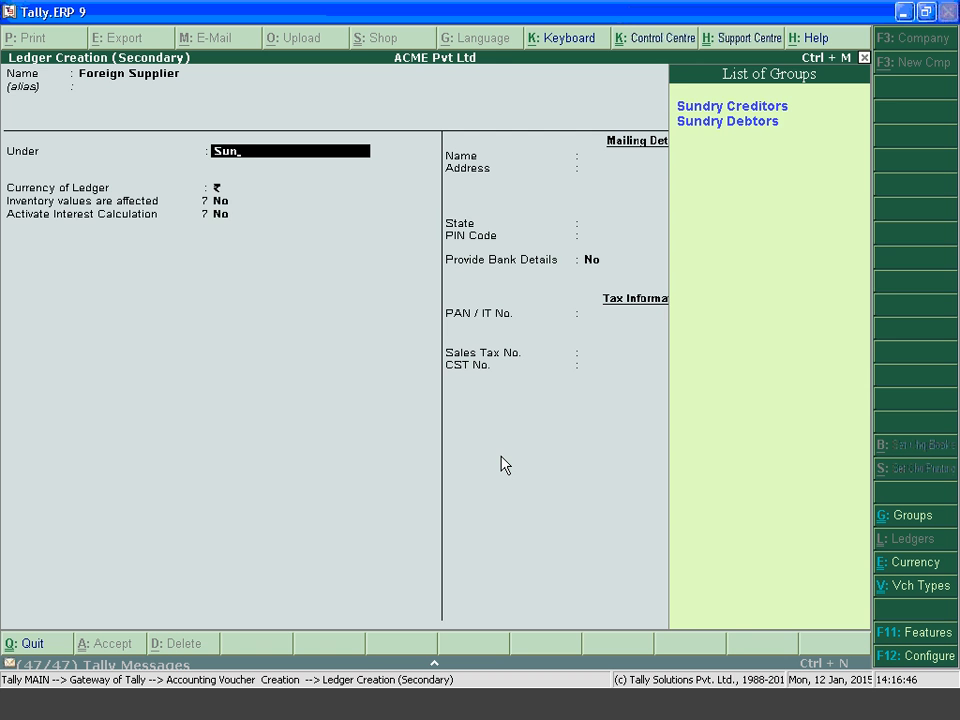
key(Return)
key(Return)
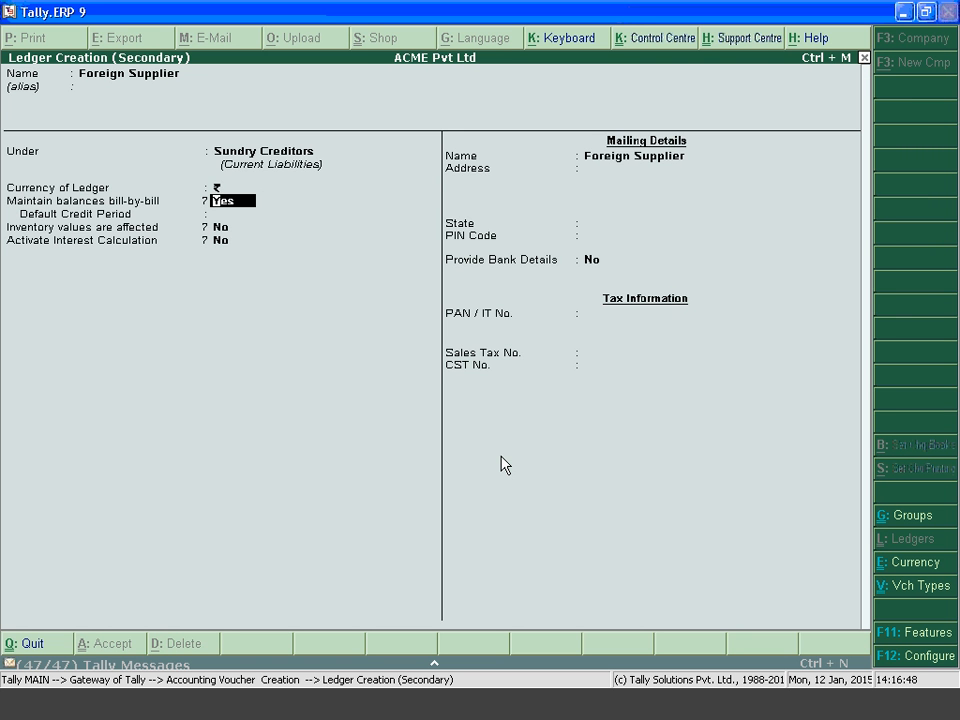
Keep bill-by-bill balances enabled, leave the credit period, mailing and tax details at their defaults, and save the Foreign Supplier ledger.
key(Return)
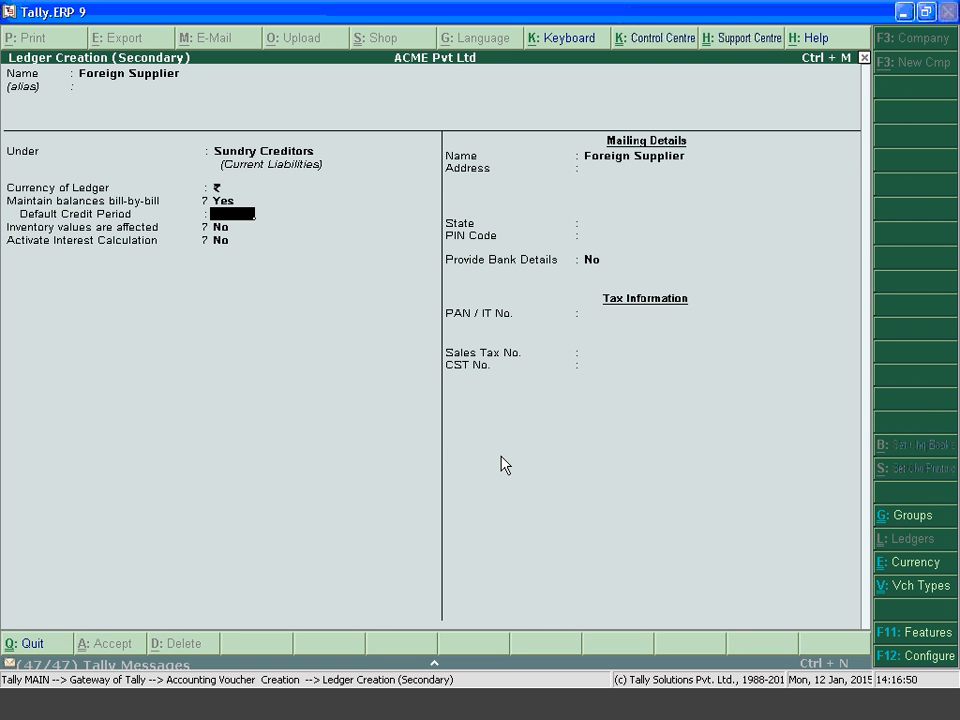
key(Return)
key(Return)
key(Return)
key(Return)
key(Return)
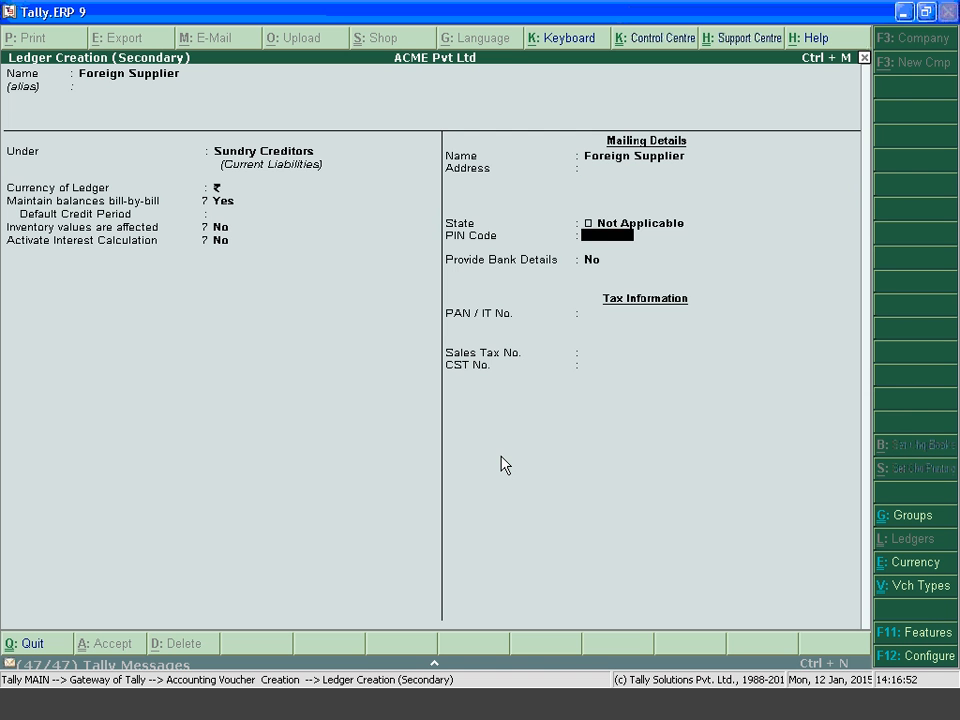
key(Return)
key(Return)
key(Return)
key(Return)
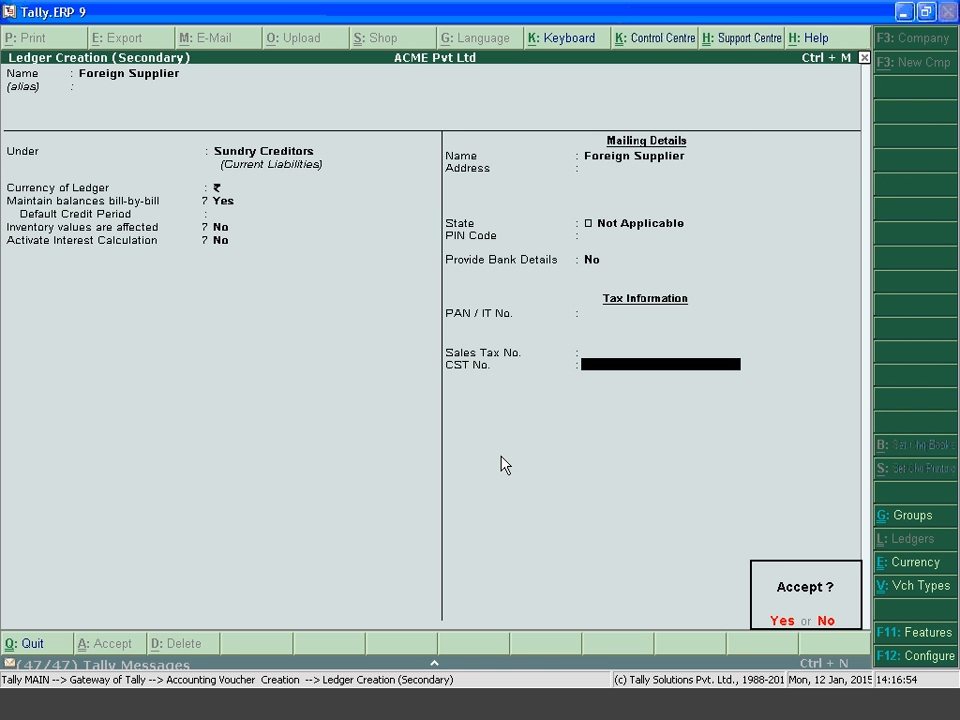
key(Return)
Accept Foreign Supplier as the party with the default supplier details and choose Purchases as the purchase ledger.
key(Return)
key(Return)
key(Return)
key(Return)
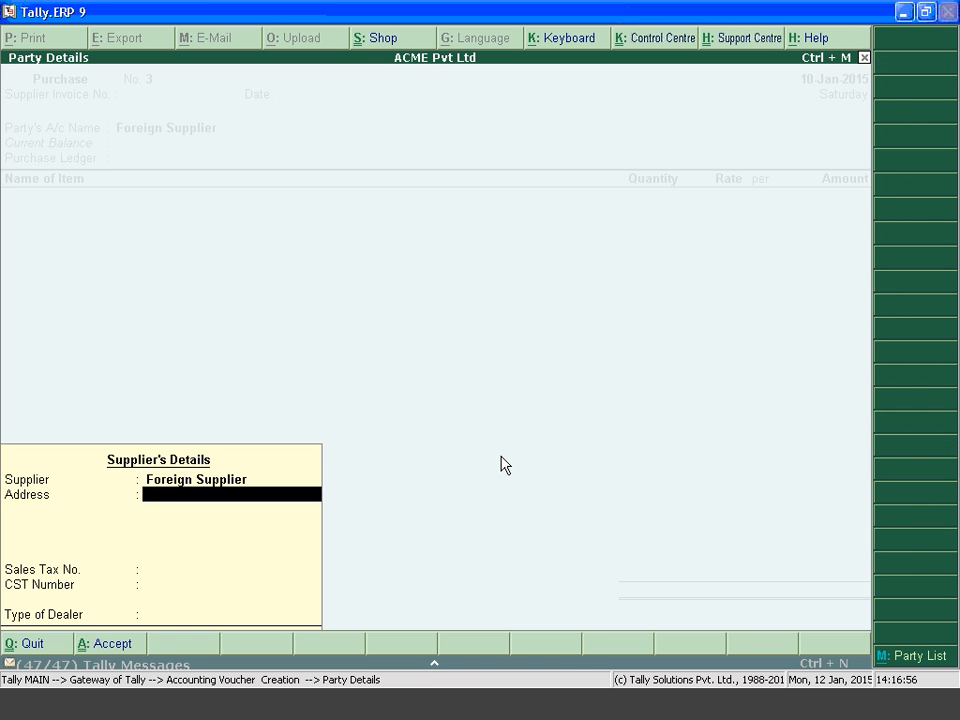
key(Return)
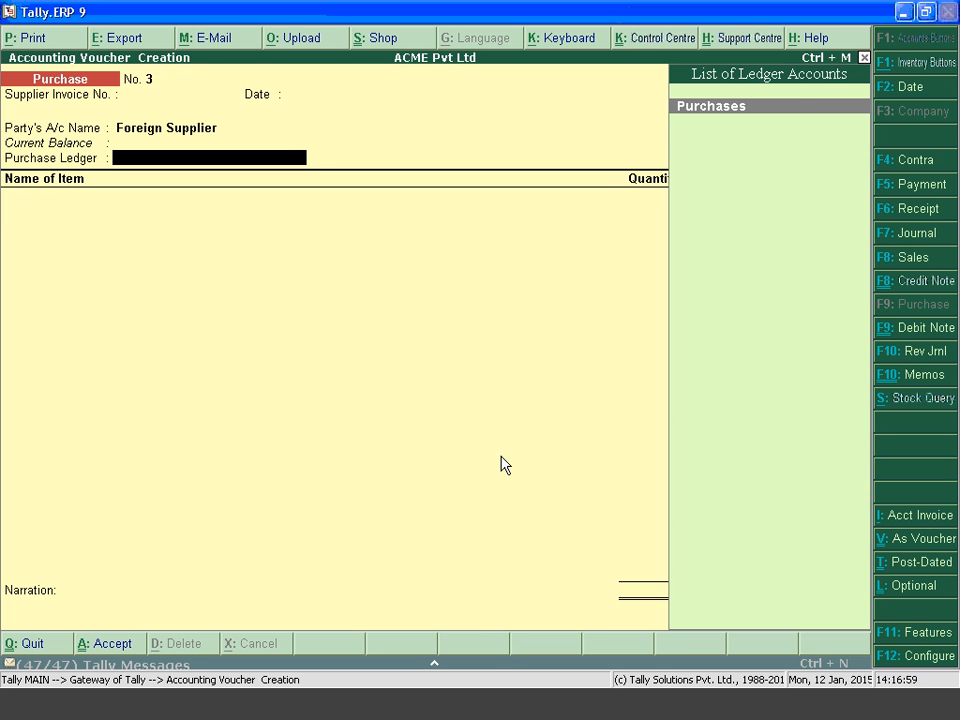
key(Return)
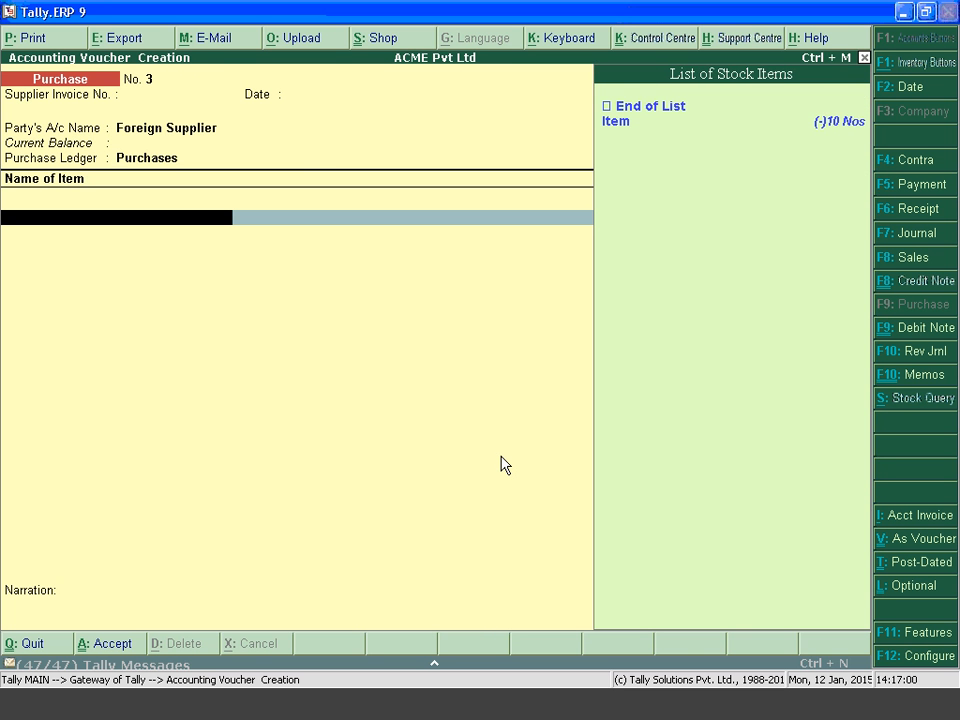
Add the stock item named Item to the purchase voucher with a quantity of 10 Nos.
key(Down)
key(Return)
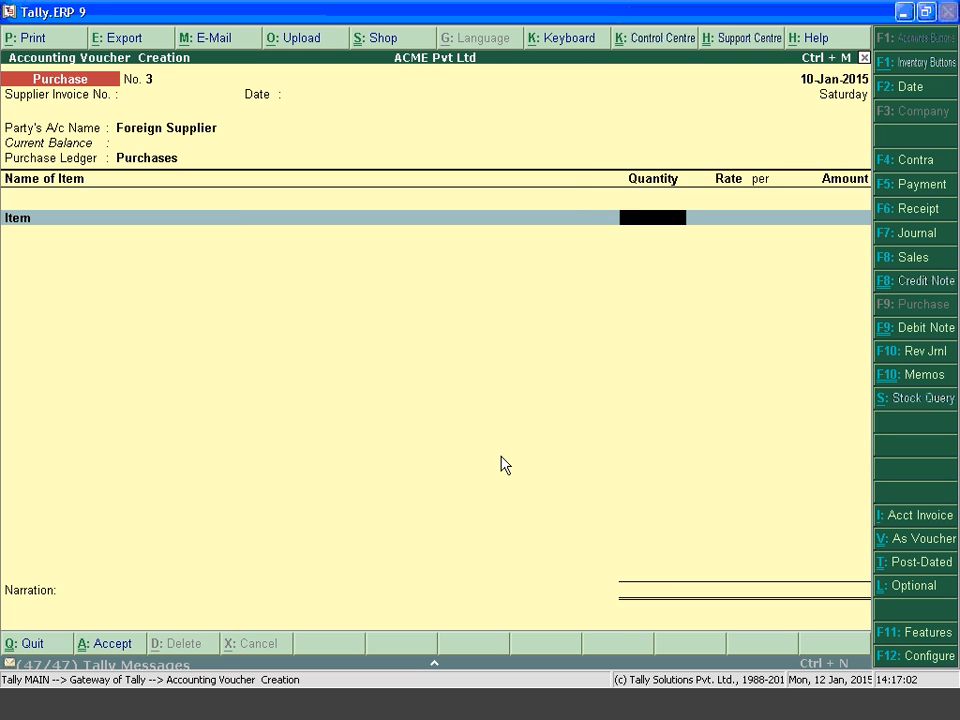
text(10)
key(Return)
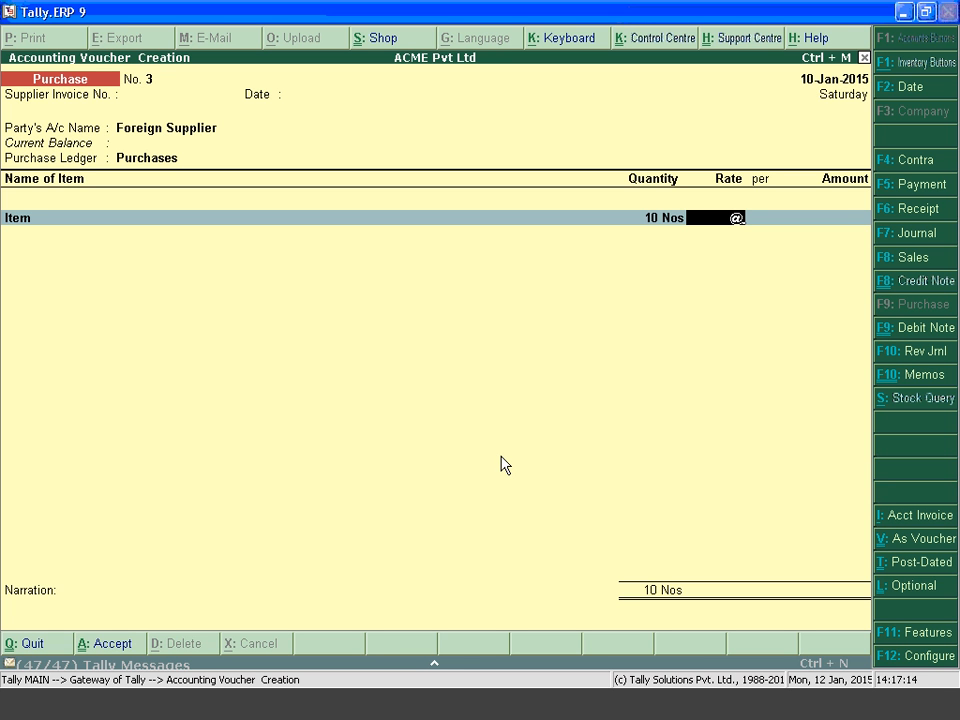
text(100$)
key(Return)
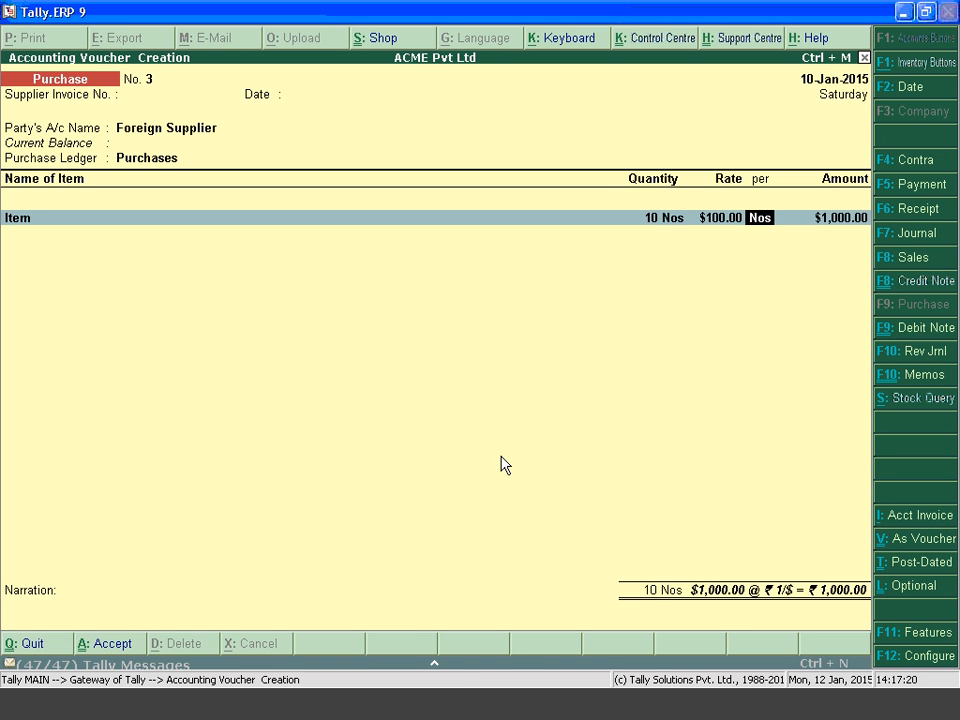
key(BackSpace)
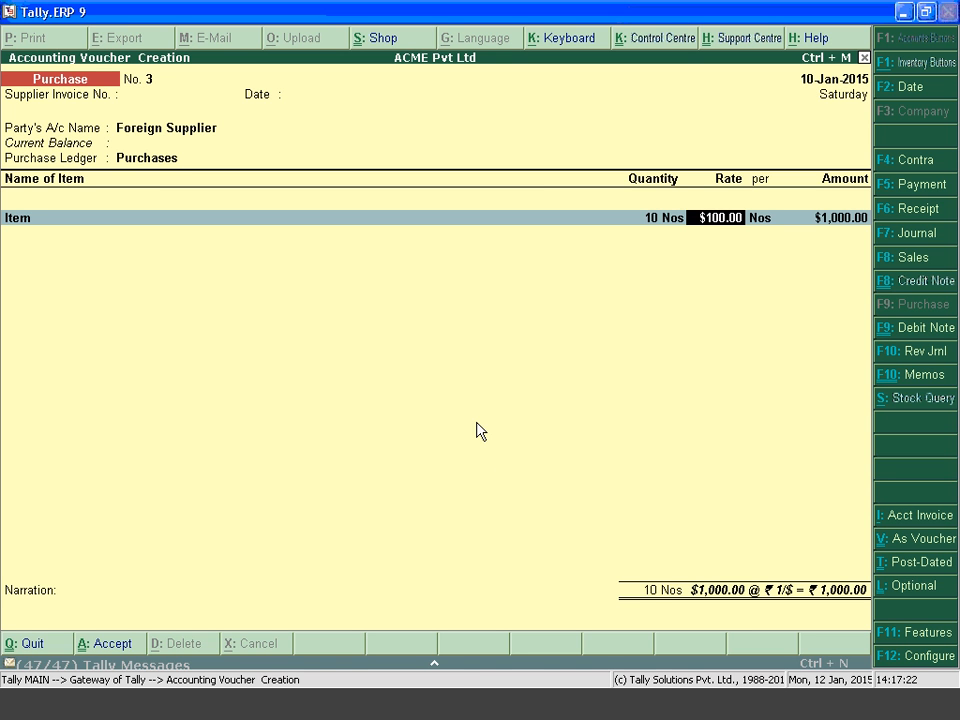
Set the item's rate to $10 per Nos with an exchange rate of ₹ 63/$, and accept the item line.
key(BackSpace)
text(10$)
key(Return)
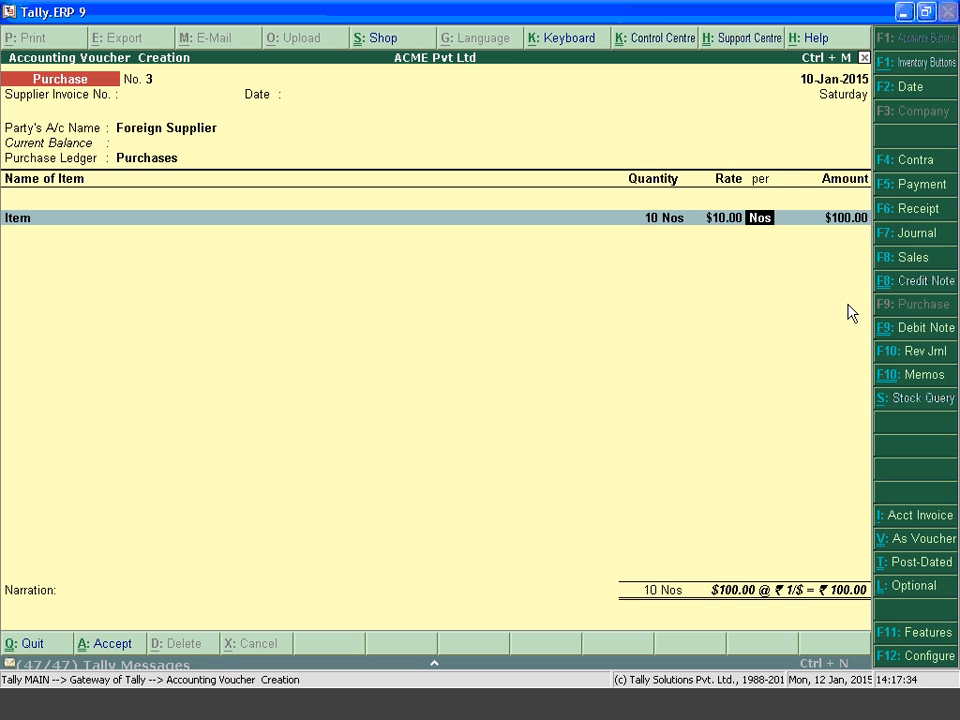
key(Return)
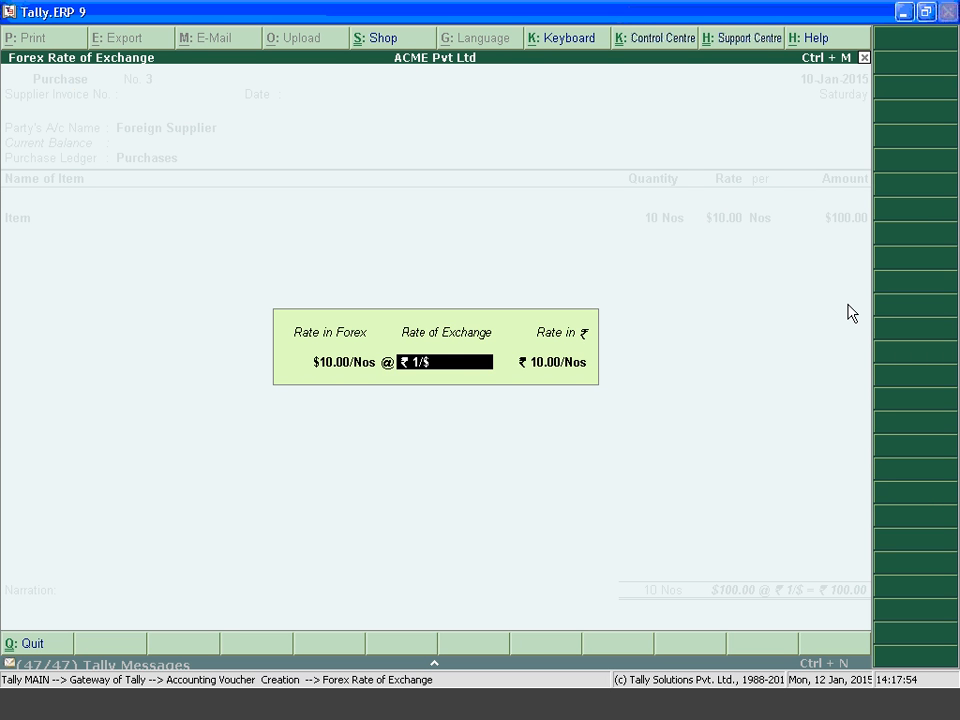
key(BackSpace)
key(BackSpace)
key(BackSpace)
text(63/$)
key(Return)
key(Return)
key(Return)
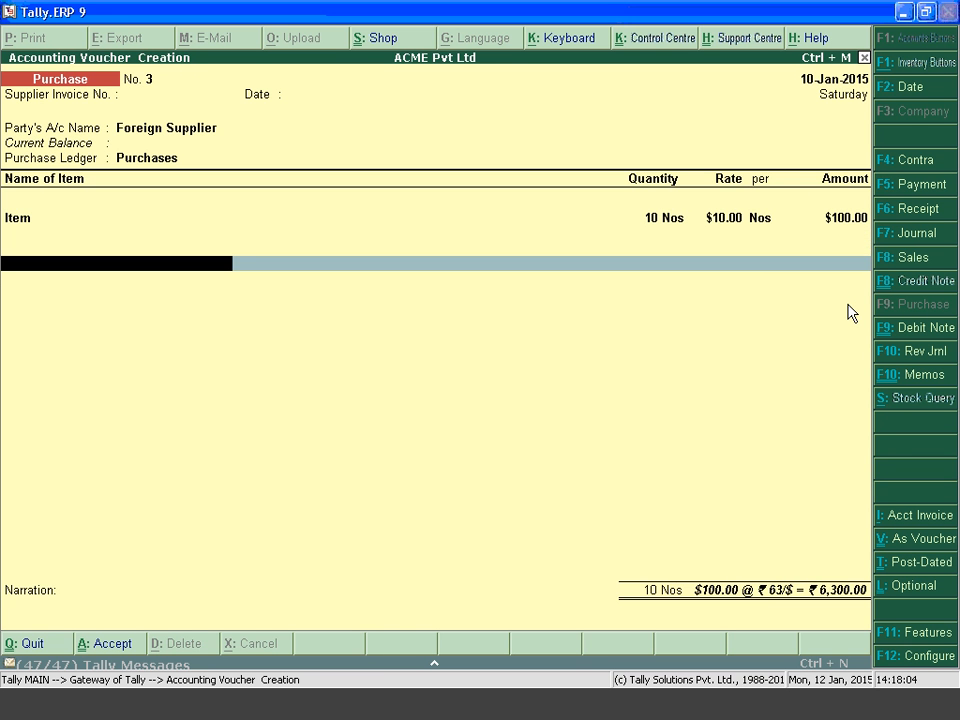
End the item list, allocate the full $100.00 to a New Ref named Bill3, and save the purchase voucher.
key(Return)
key(Return)
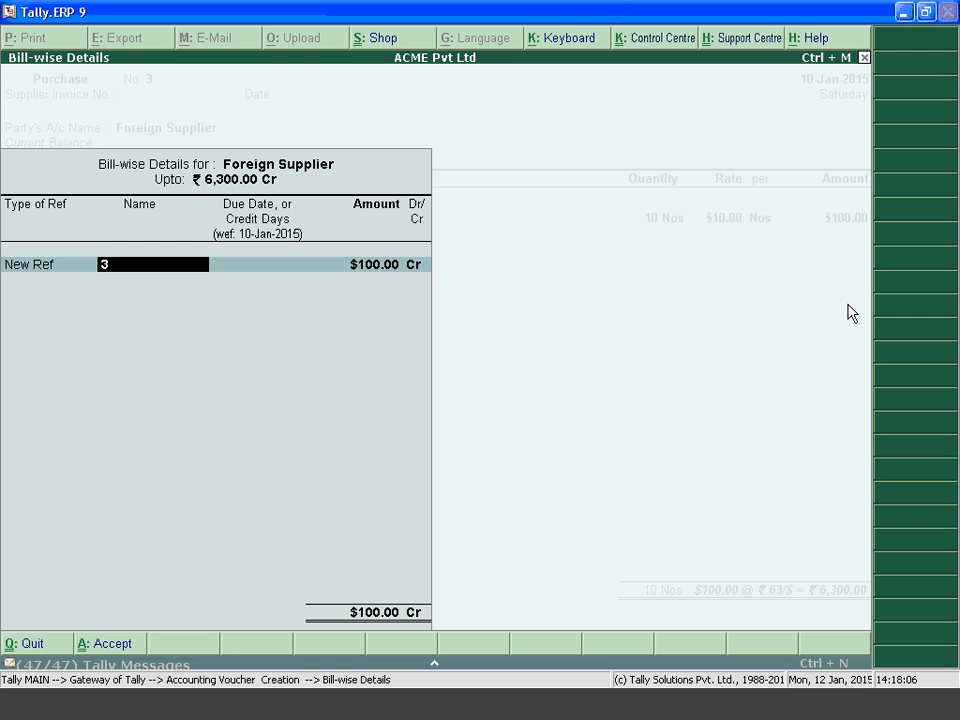
text(Bill3)
key(Return)
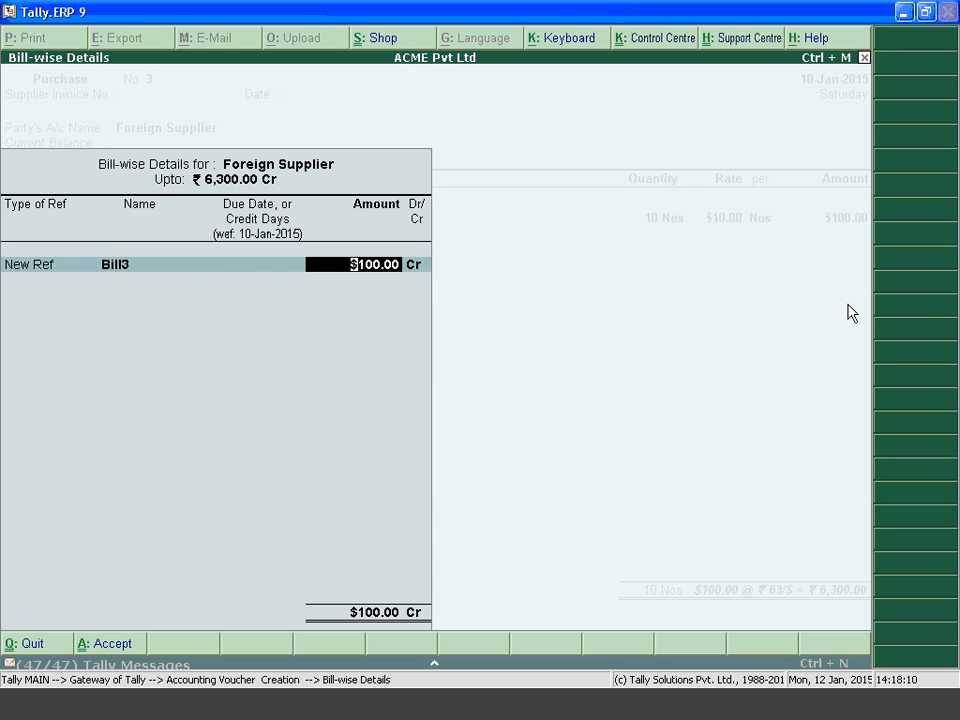
key(Return)
key(Return)
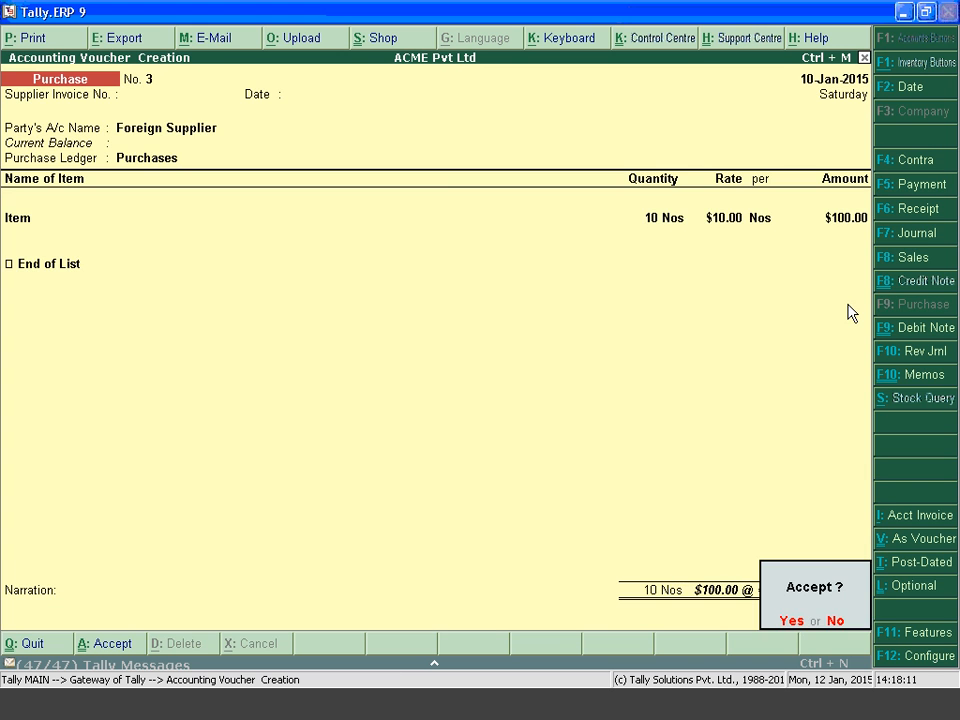
key(Return)
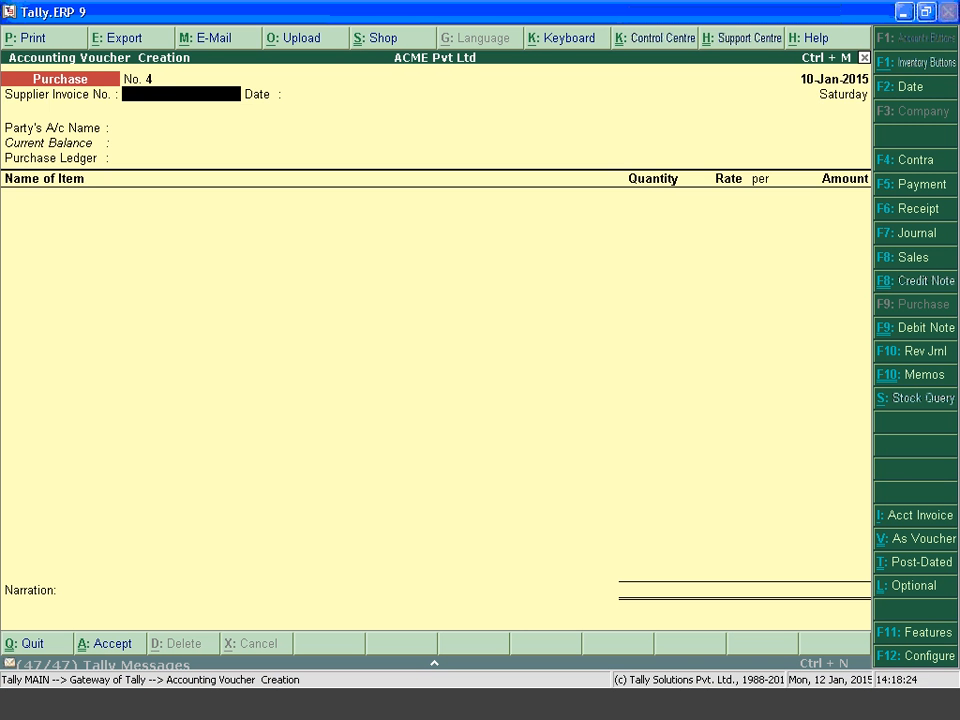
Start a payment voucher dated 12.1.2015 with State Bank of India as the paying account.
key(F5)
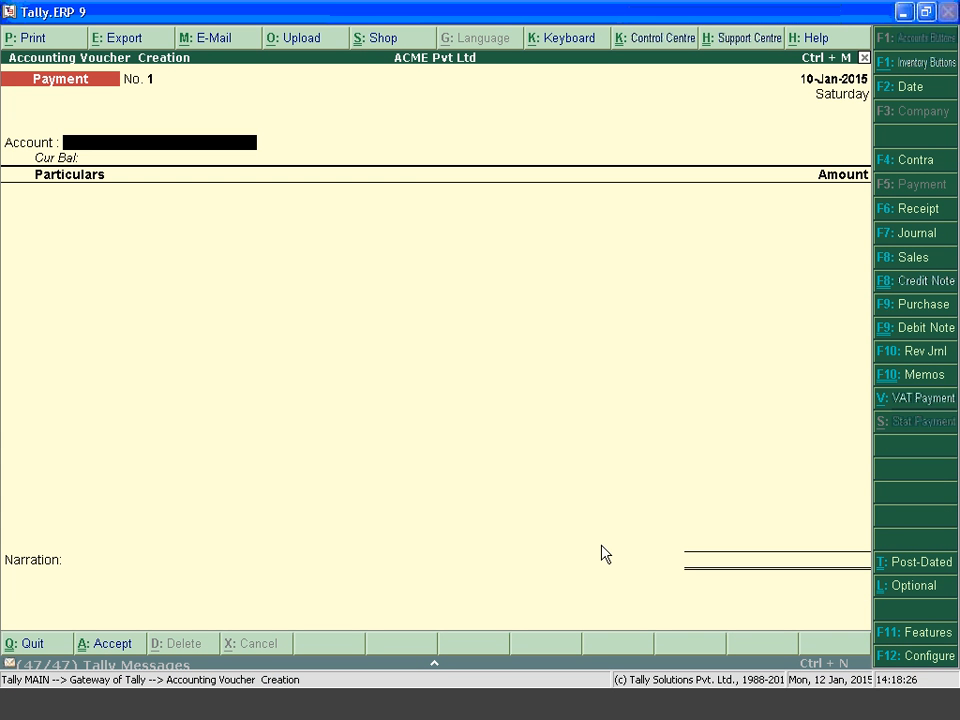
key(F2)
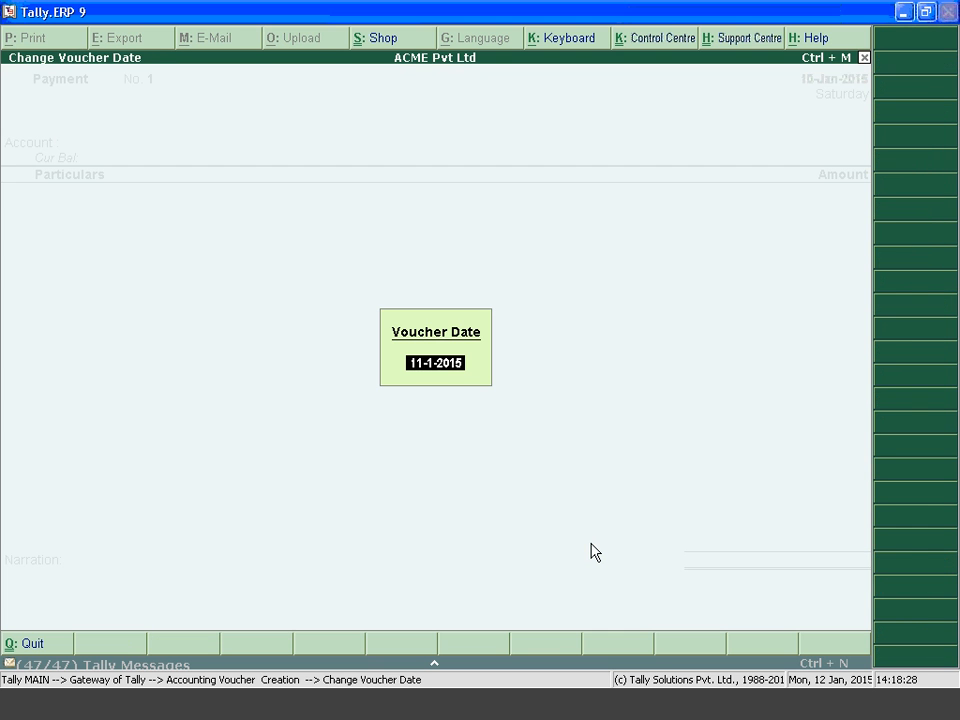
text(12.1.2015)
key(Return)
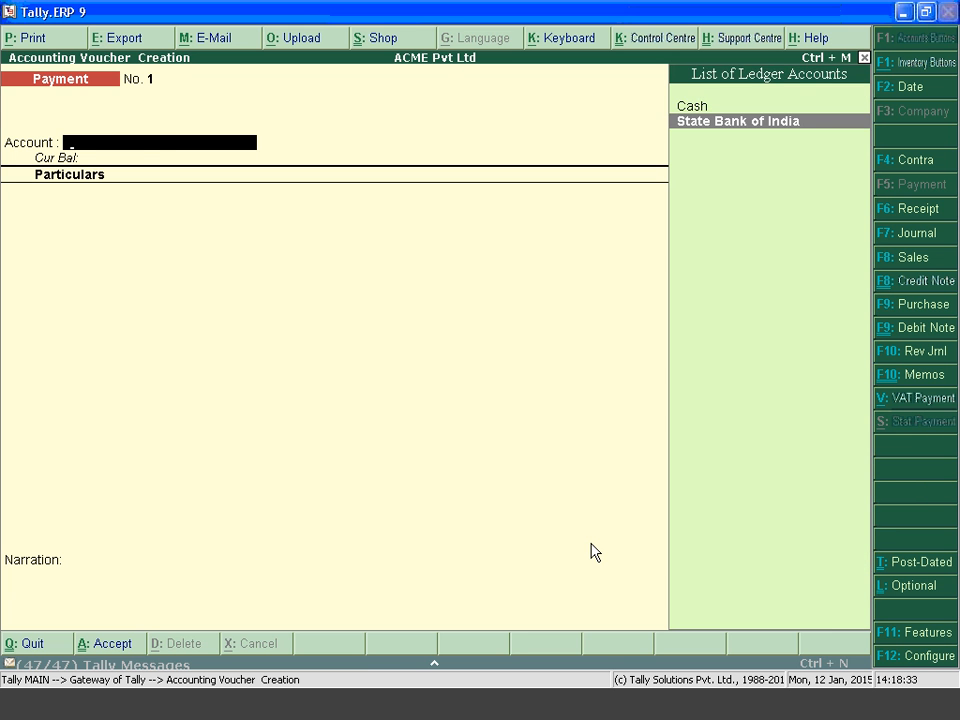
key(Return)
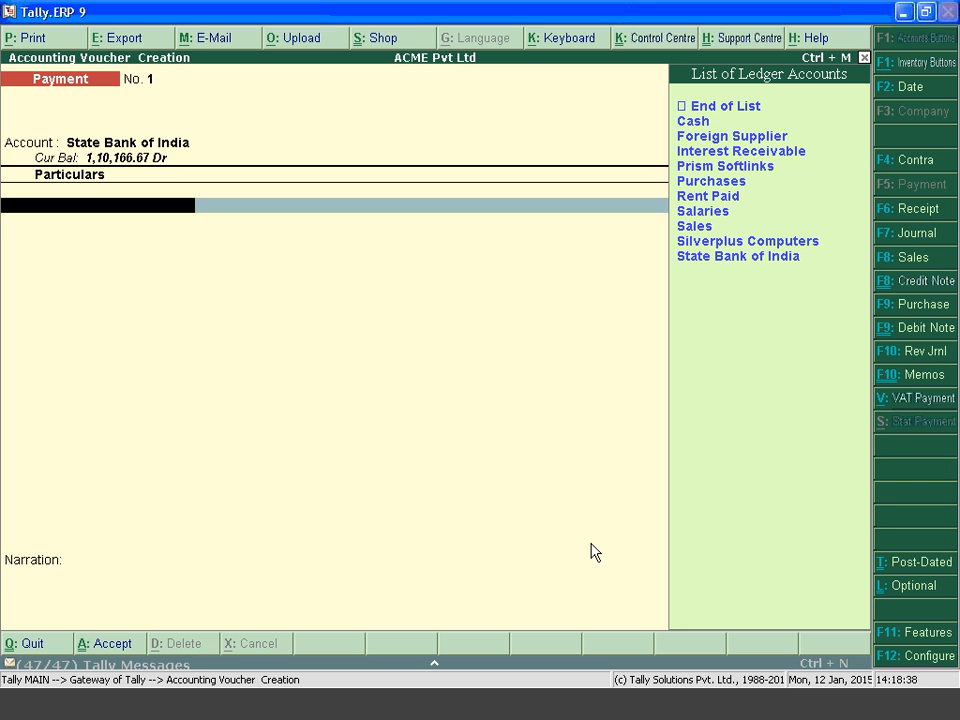
Choose Foreign Supplier as the payment's particulars and allocate $100.00 as Agst Ref against the pending bill Bill3.
key(Up)
key(Up)
key(Up)
key(Up)
key(Up)
key(Up)
key(Up)
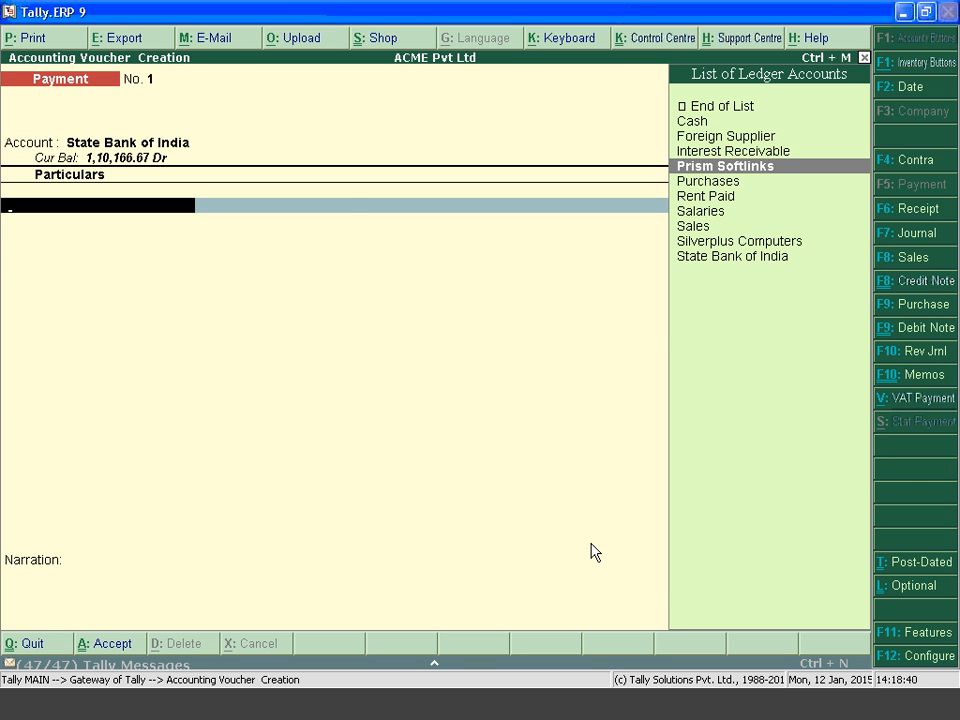
key(Up)
key(Up)
key(Return)
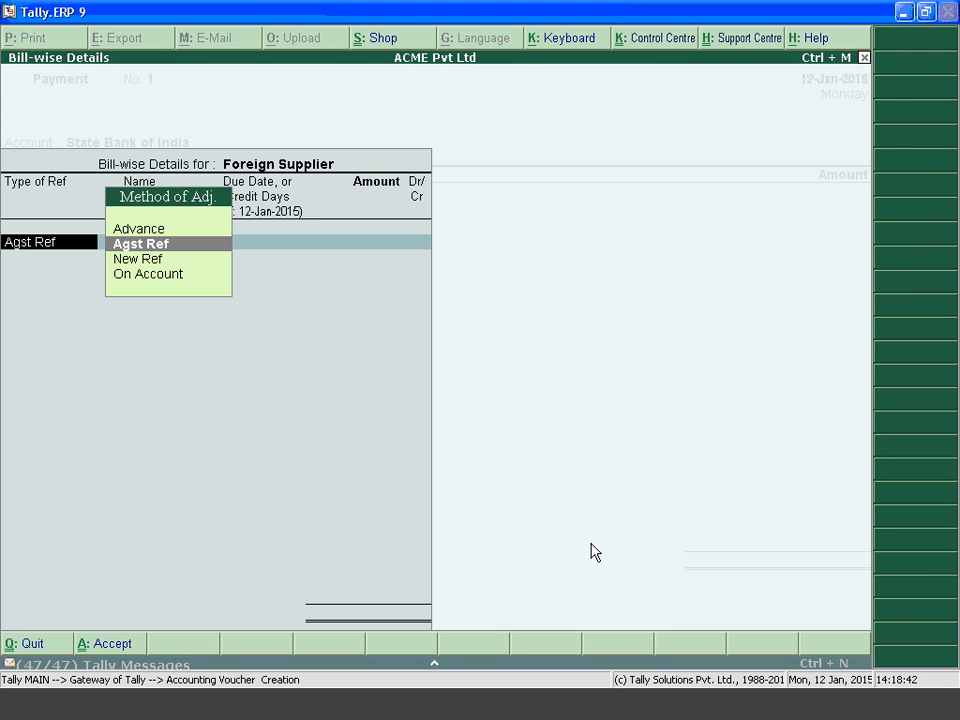
key(Return)
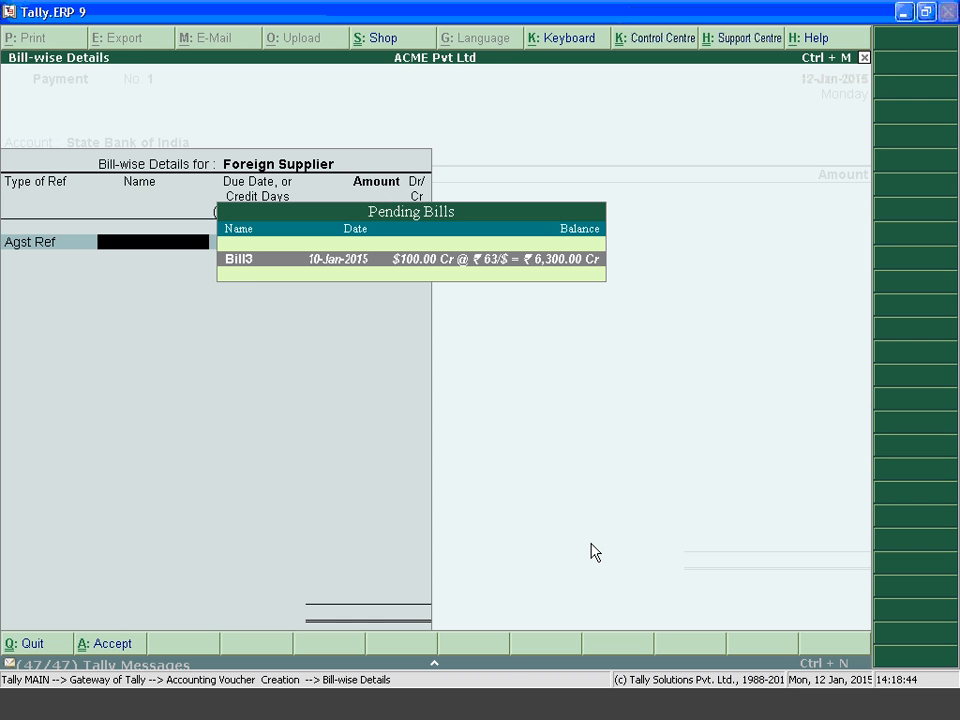
key(Return)
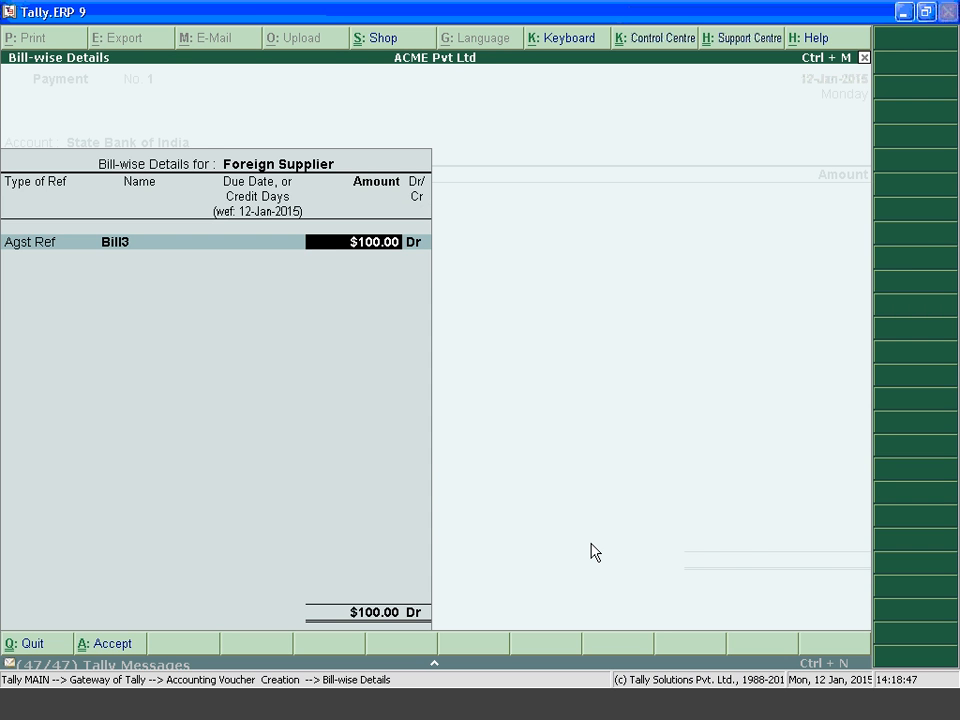
Set the exchange rate for the $100.00 payment to ₹ 62/$ and accept the Foreign Supplier line.
key(Return)
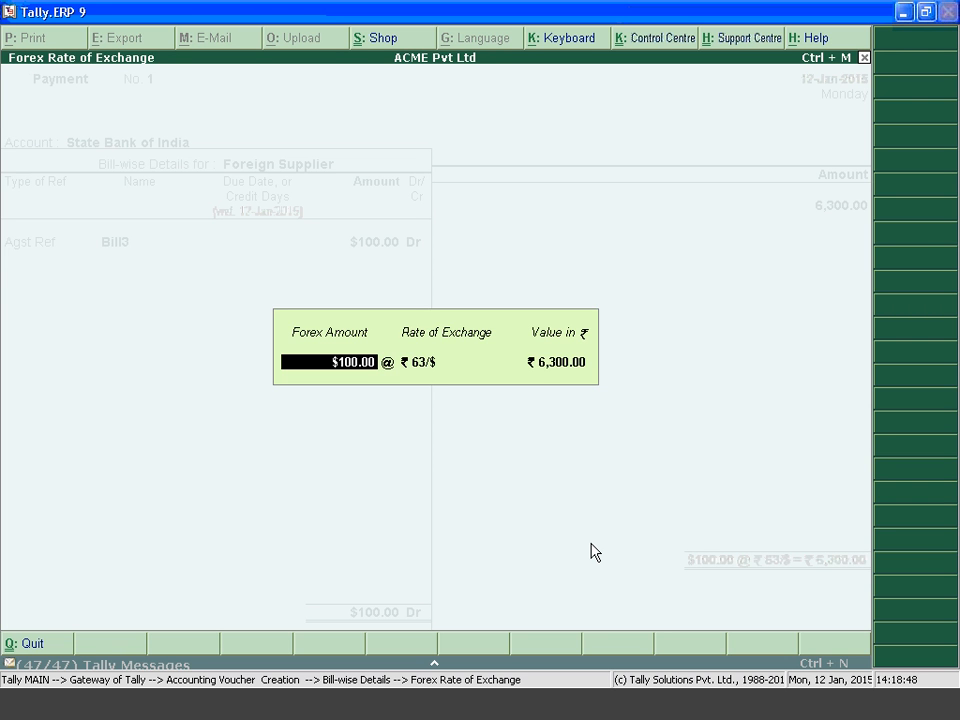
key(Return)
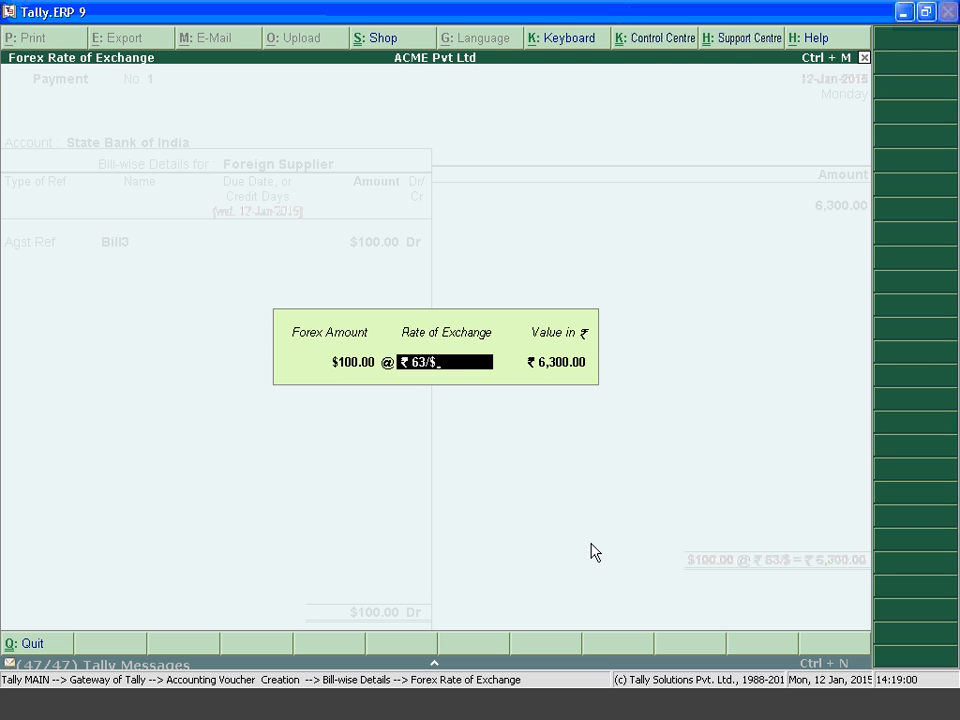
key(BackSpace)
key(BackSpace)
key(BackSpace)
text(2/$)
key(Return)
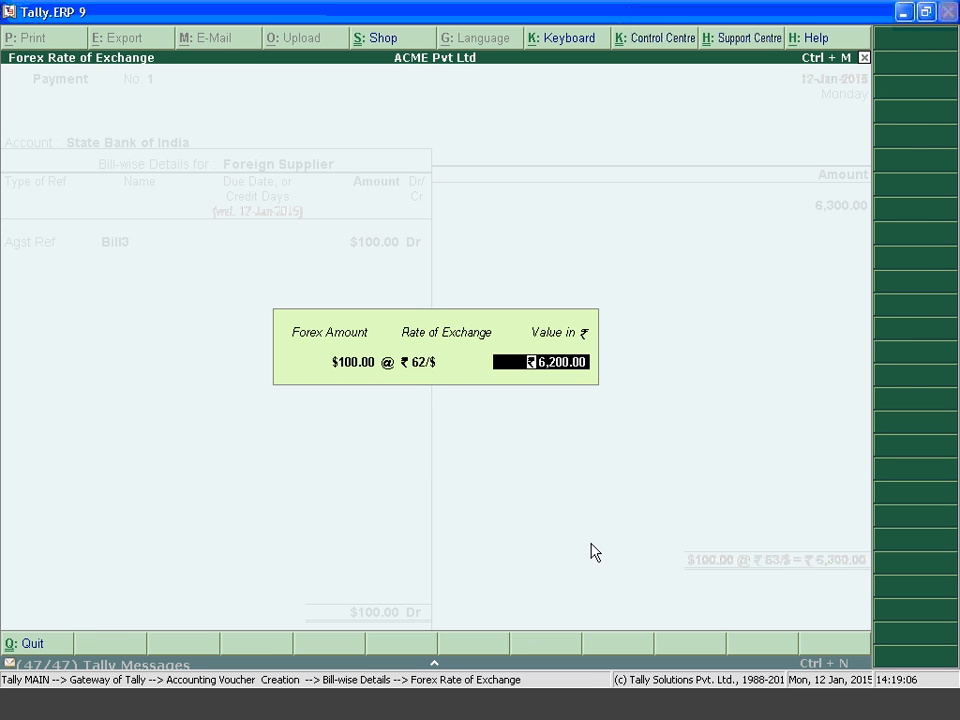
key(Return)
key(Return)
key(Return)
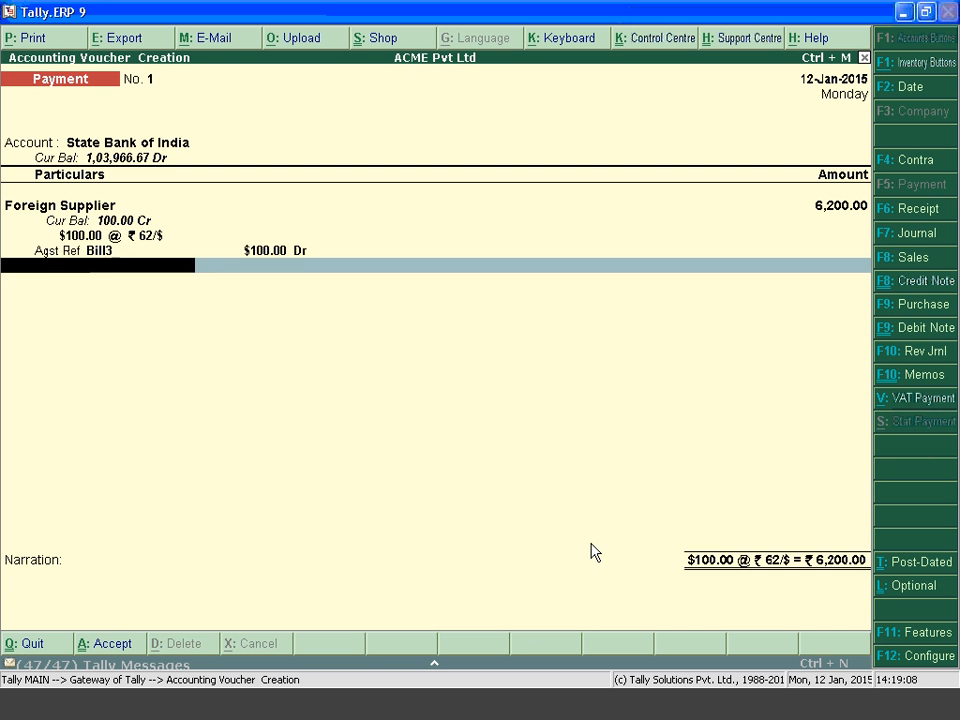
Accept the default A/c Payee cheque allocation for State Bank of India, save the payment voucher and leave voucher entry.
key(Return)
key(Return)
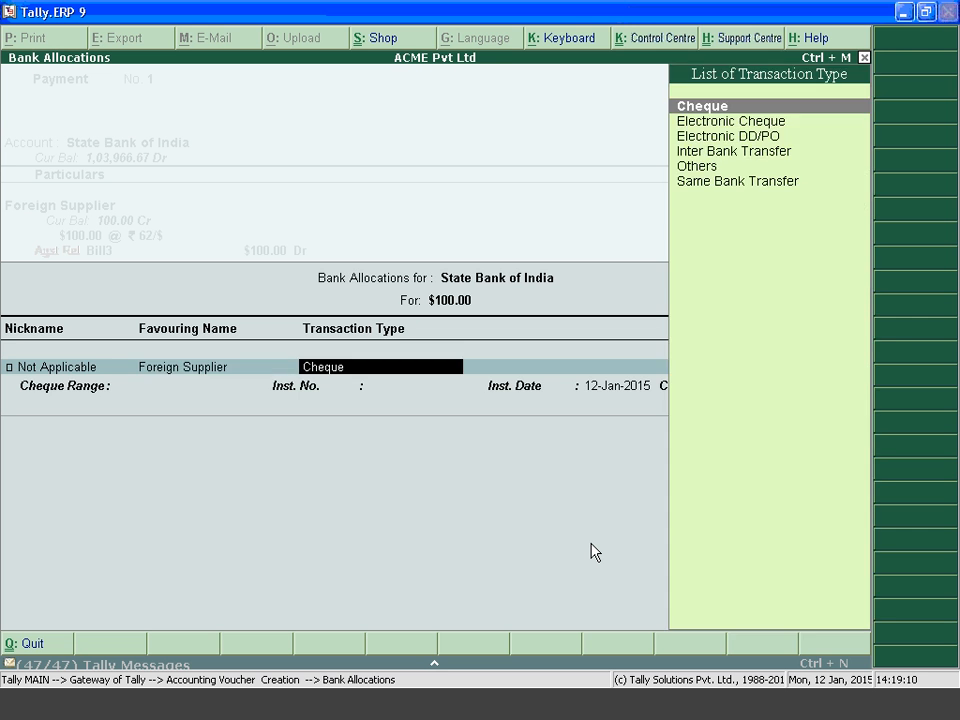
key(Return)
key(Return)
key(Return)
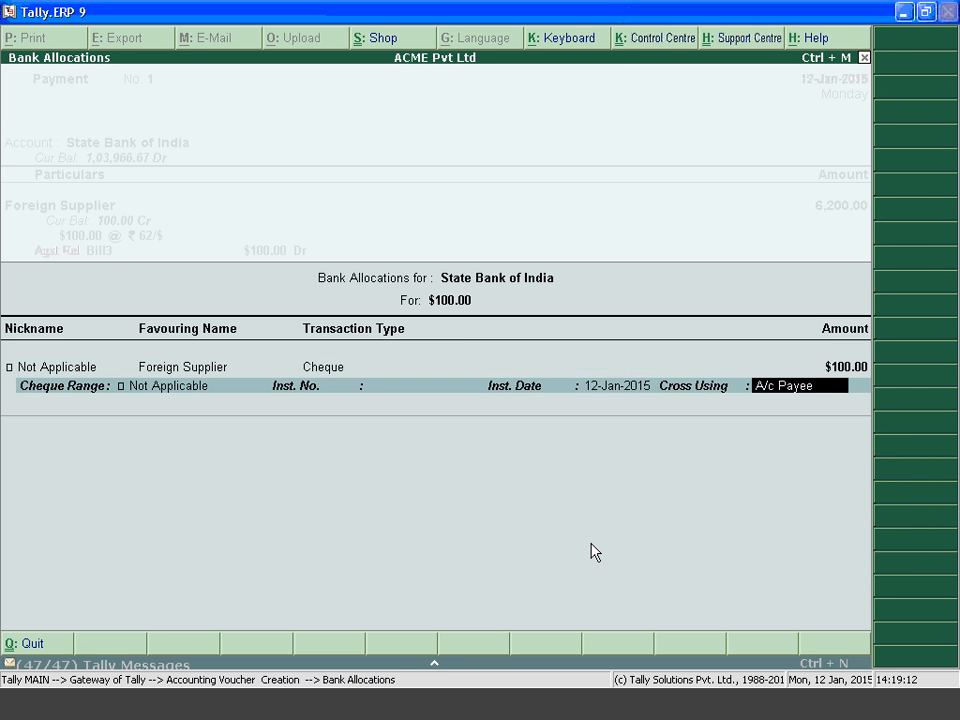
key(Return)
key(Return)
key(Return)
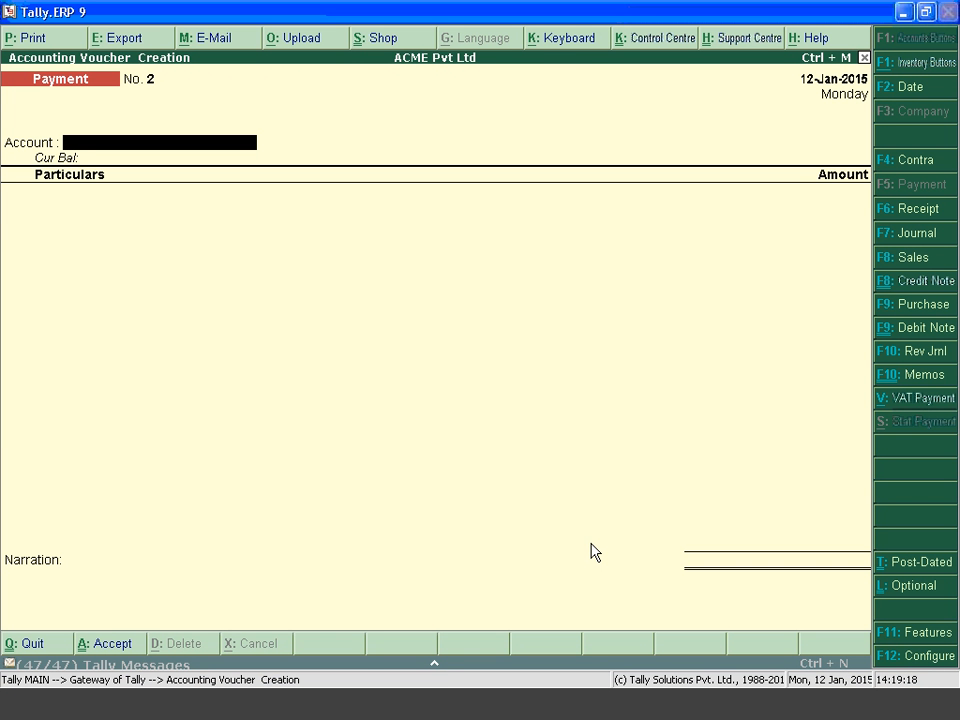
key(Escape)
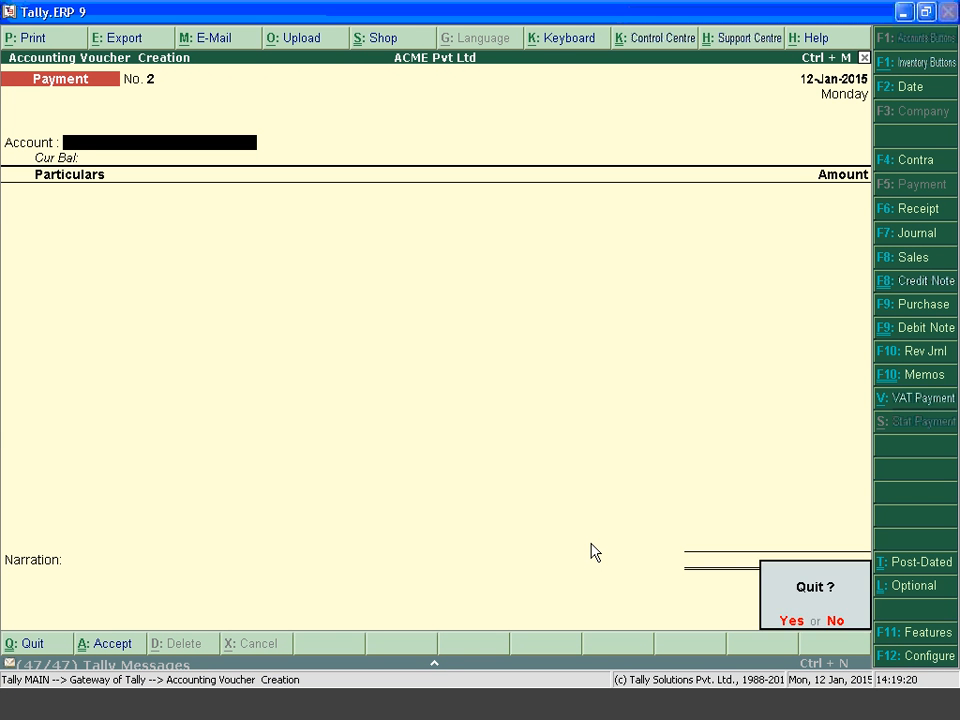
key(Return)
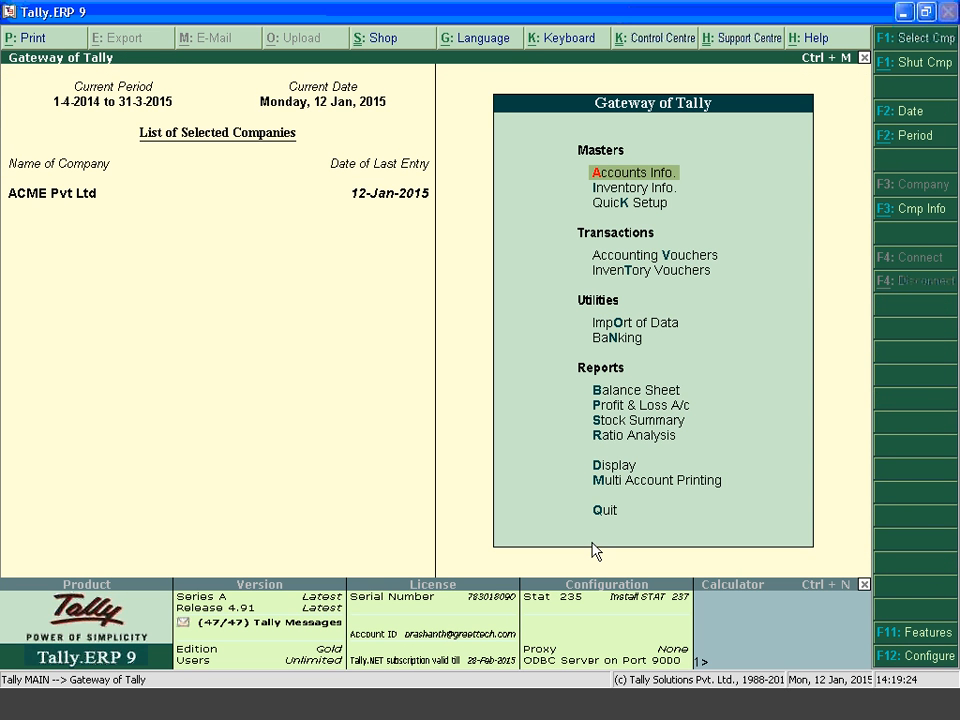
Examine the Unadjusted Forex Gain/Loss in the Balance Sheet down to Foreign Supplier's bill, and return to the Gateway of Tally.
click(650, 398)
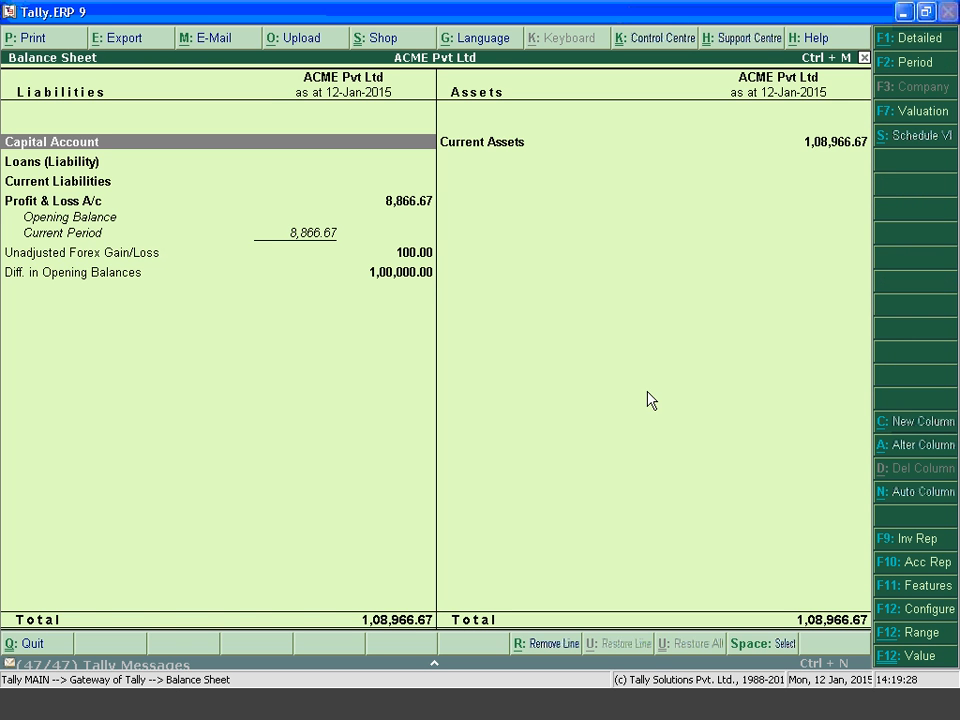
click(420, 260)
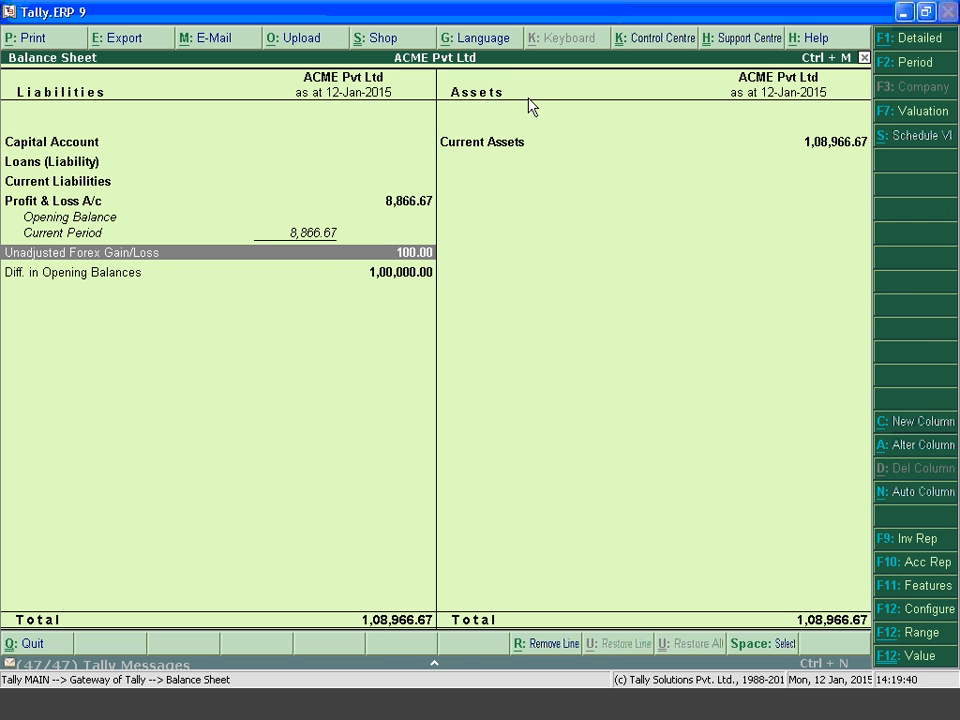
click(397, 252)
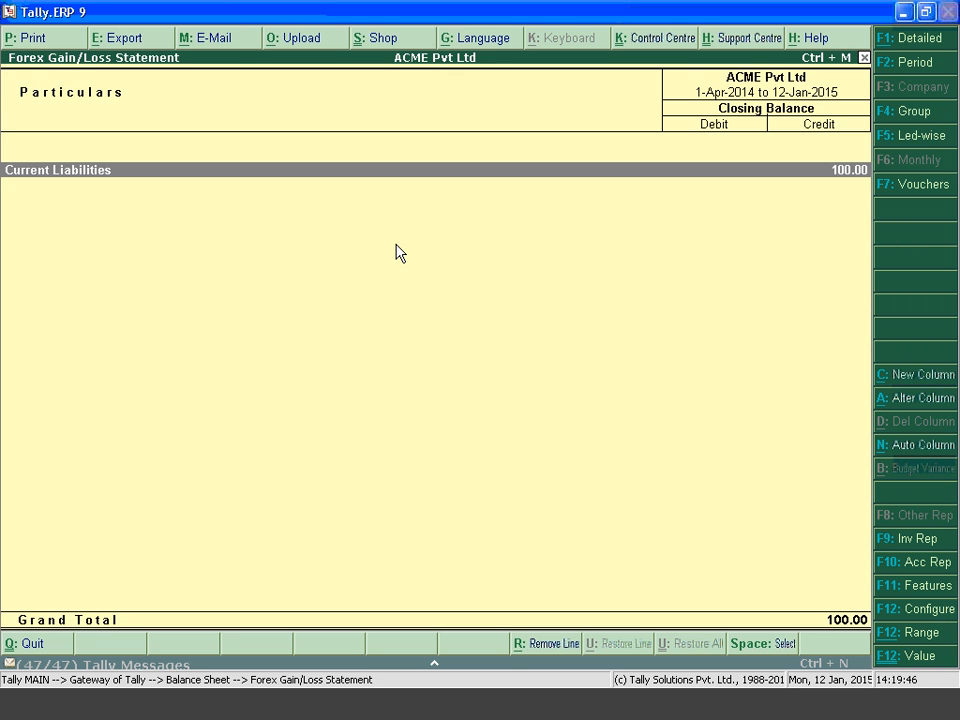
key(Return)
key(Return)
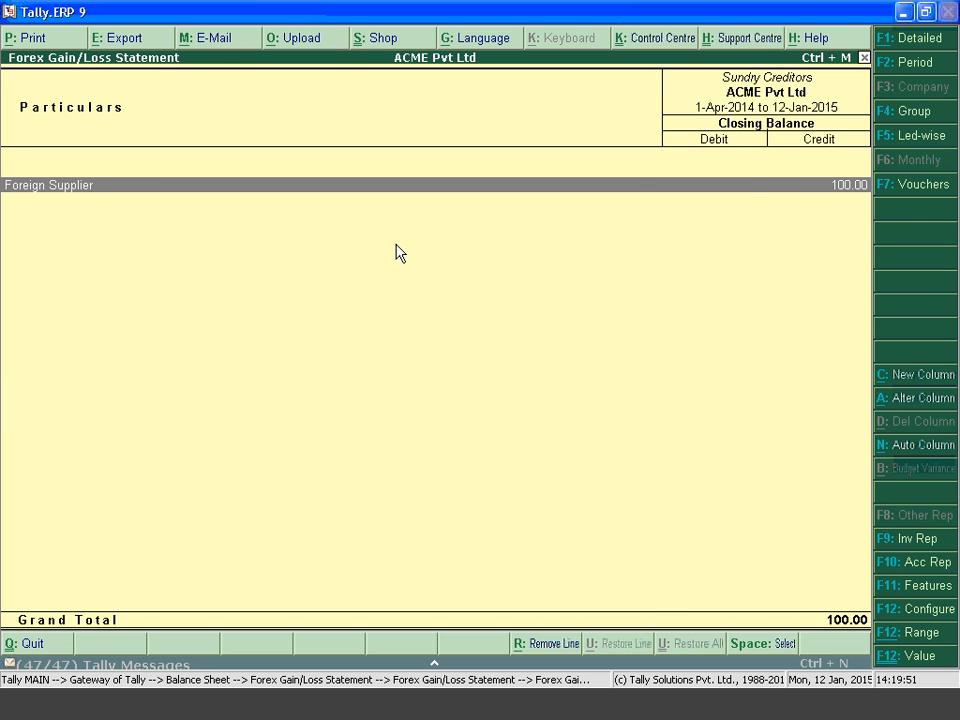
key(Return)
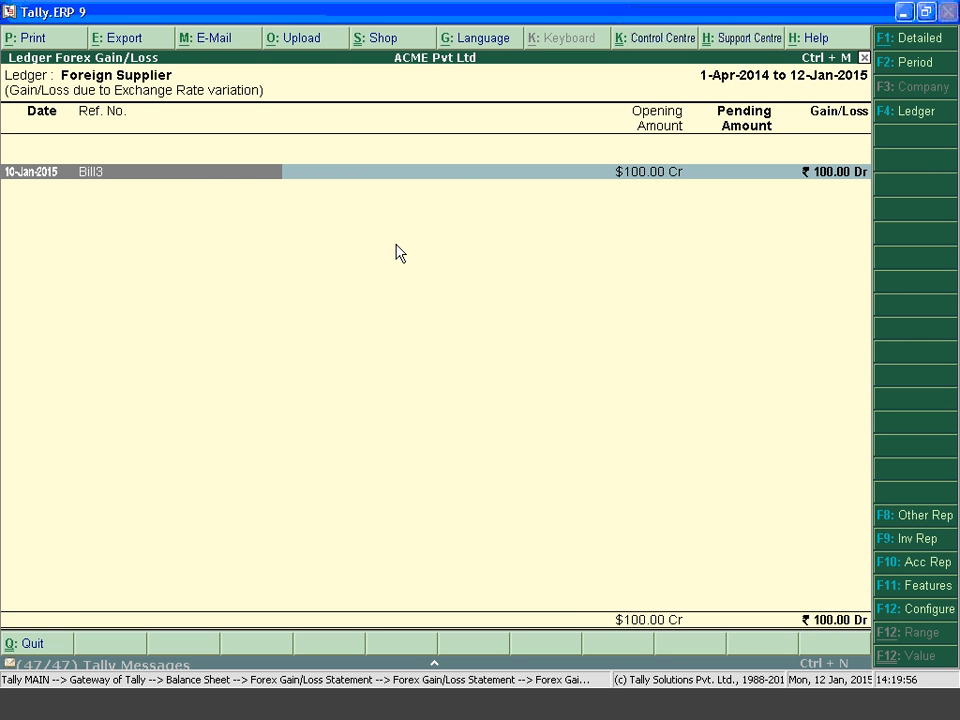
key(Escape)
key(Escape)
key(Escape)
key(Escape)
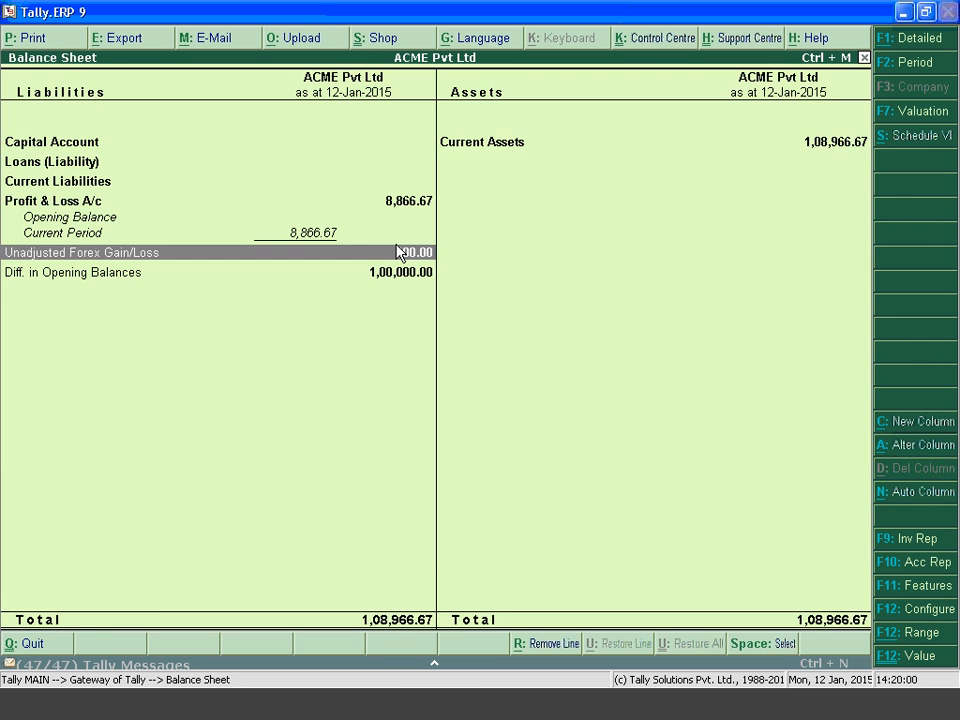
key(Escape)
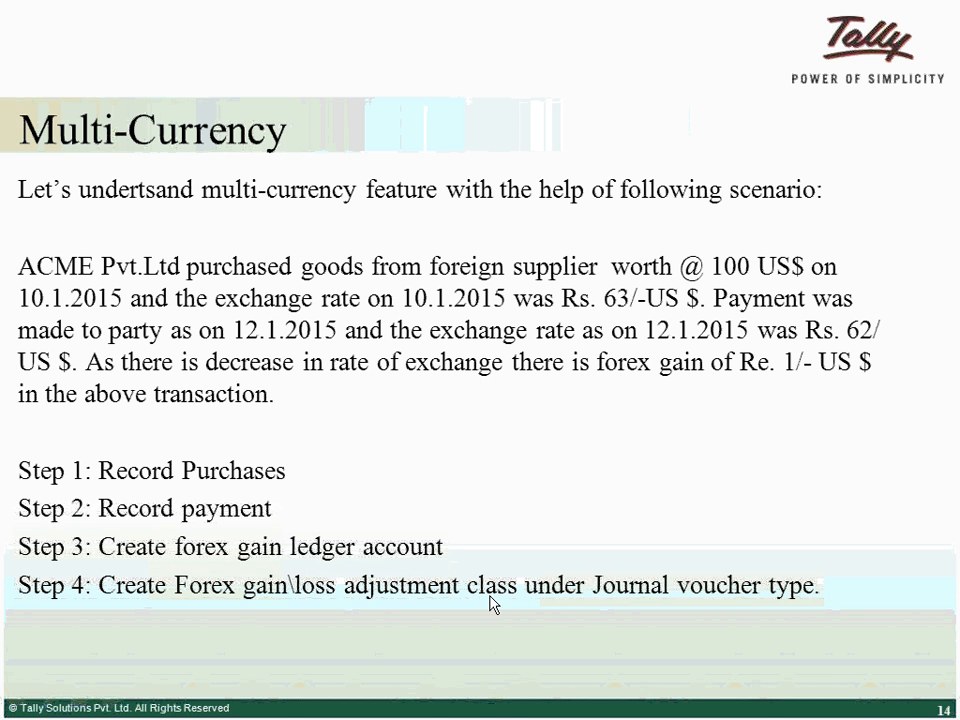
click(619, 613)
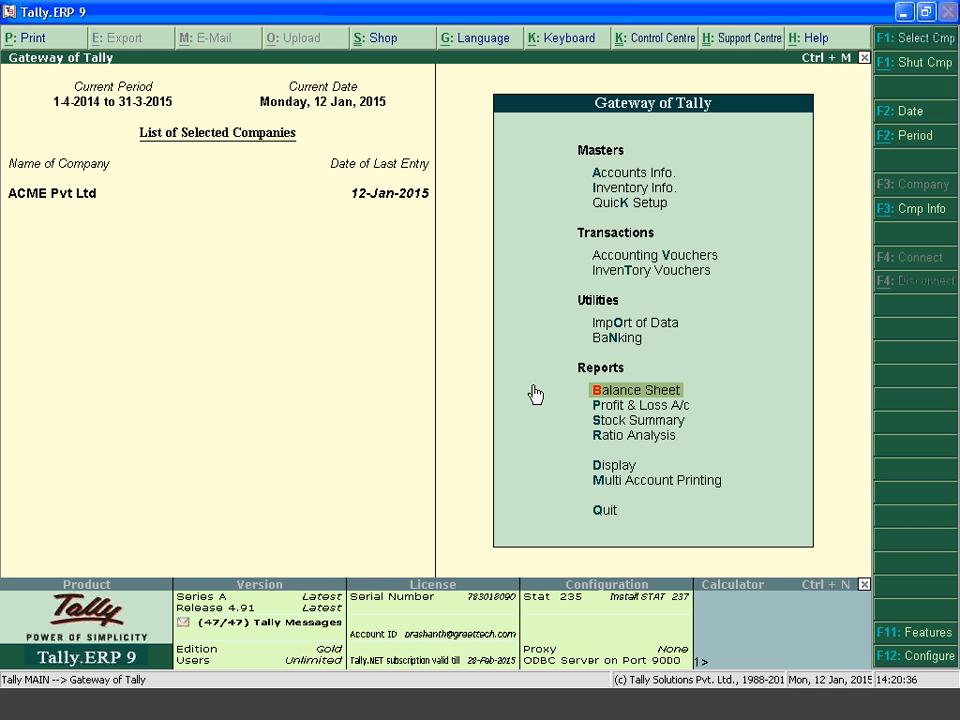
Start creating a single ledger named Forex Gain& Loss, without an alias.
click(617, 177)
key(Down)
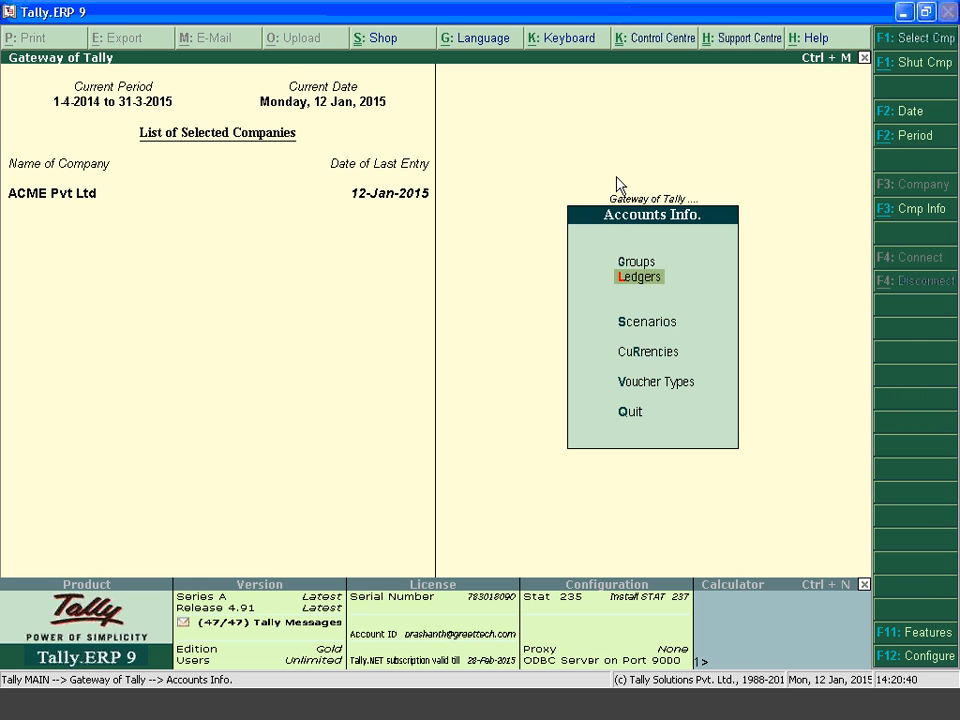
key(Return)
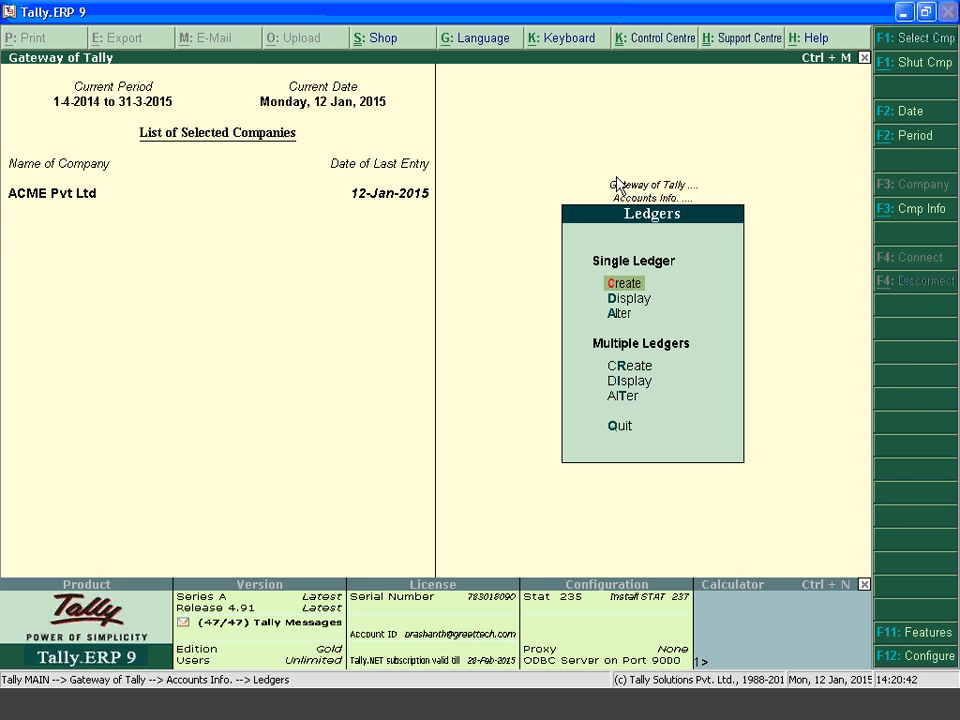
key(Return)
text(For)
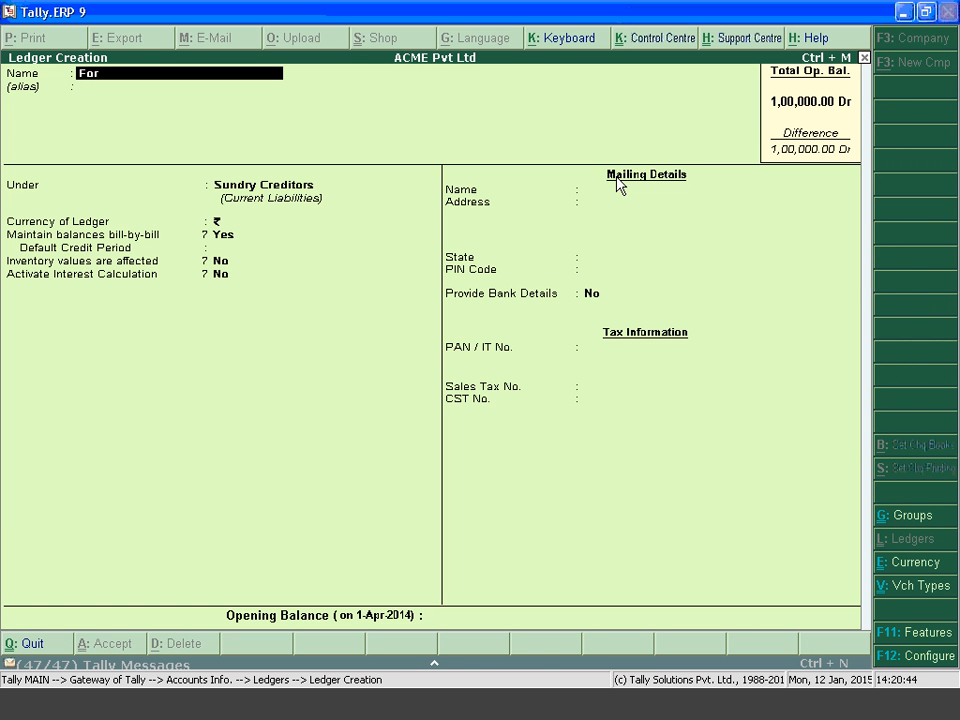
text(ex Gain& Loss)
key(Return)
key(Return)
Place the Forex Gain& Loss ledger under Indirect Incomes, save it with the other defaults and return to Accounts Info.
text(I)
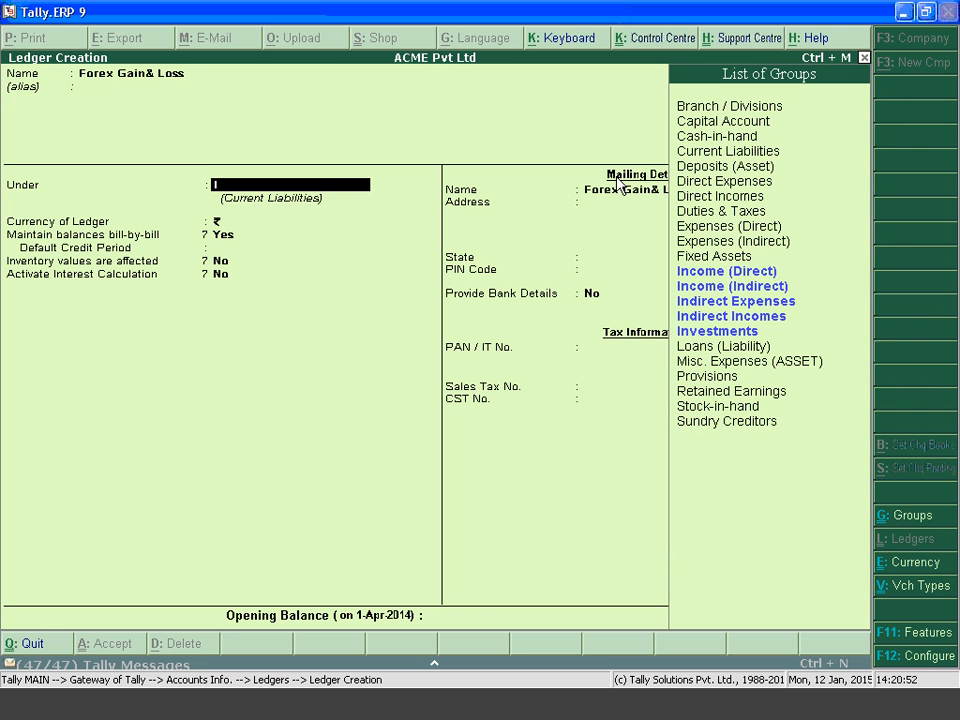
text(ndi)
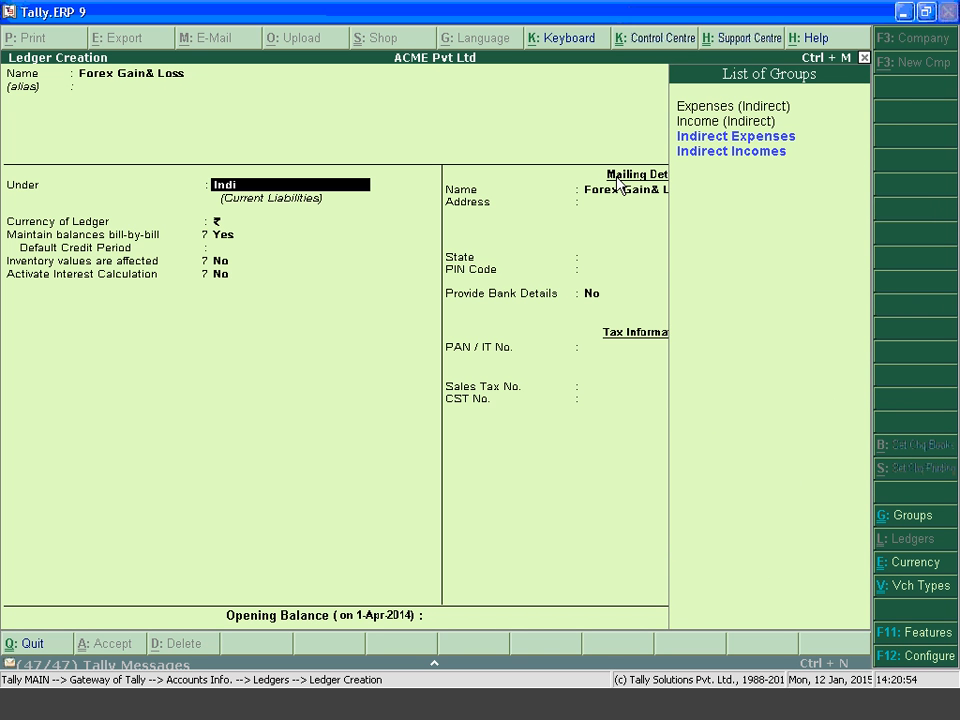
key(Down)
key(Down)
key(Down)
key(Return)
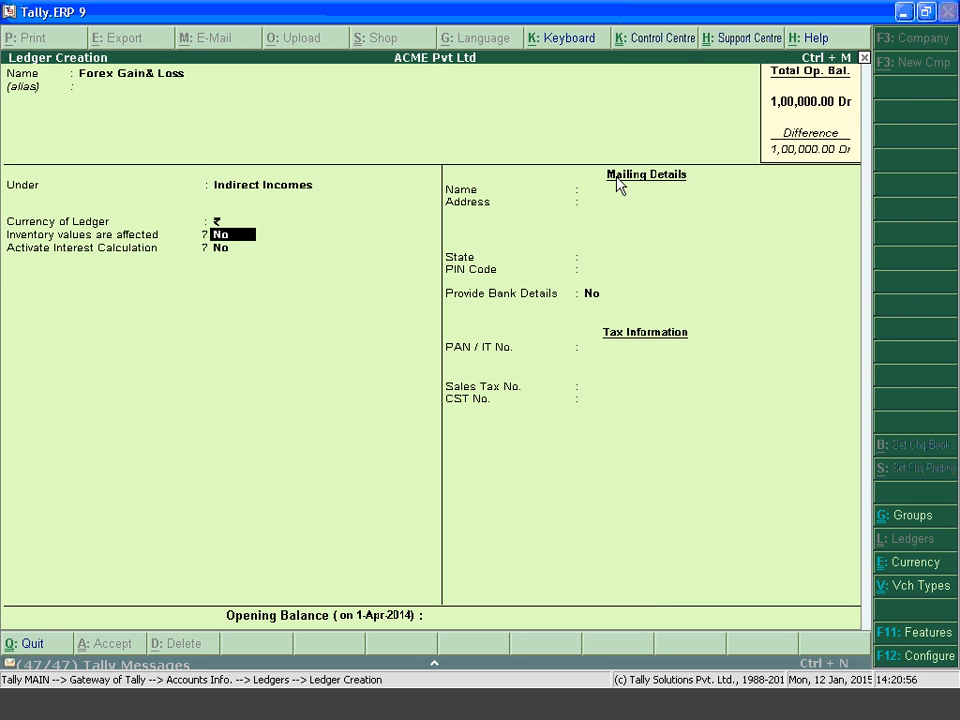
key(Return)
key(Return)
key(Return)
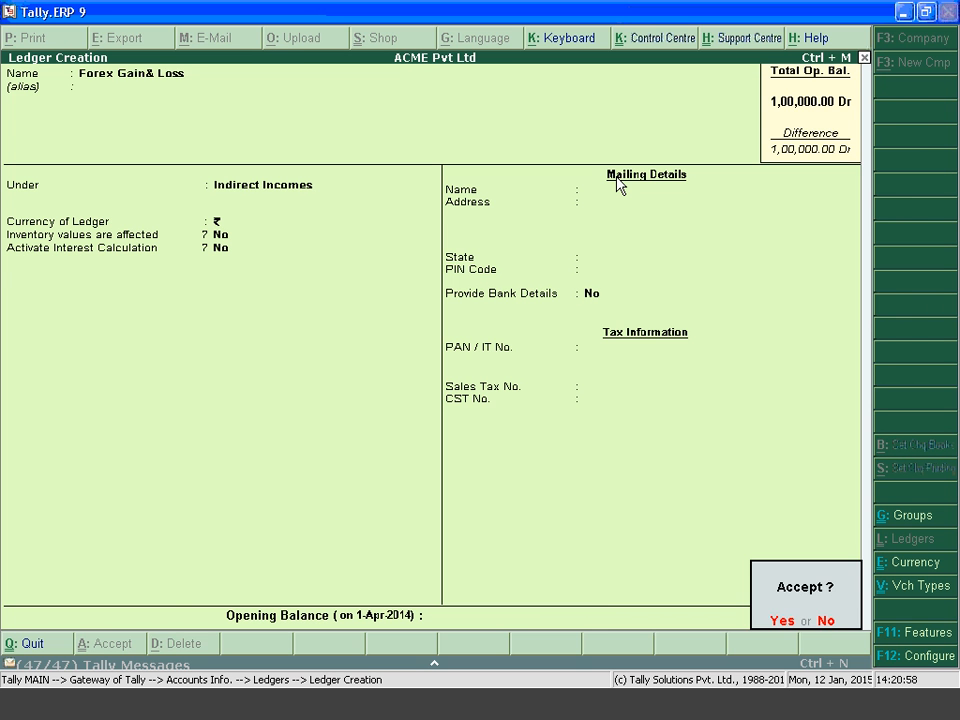
key(Return)
key(Escape)
key(n)
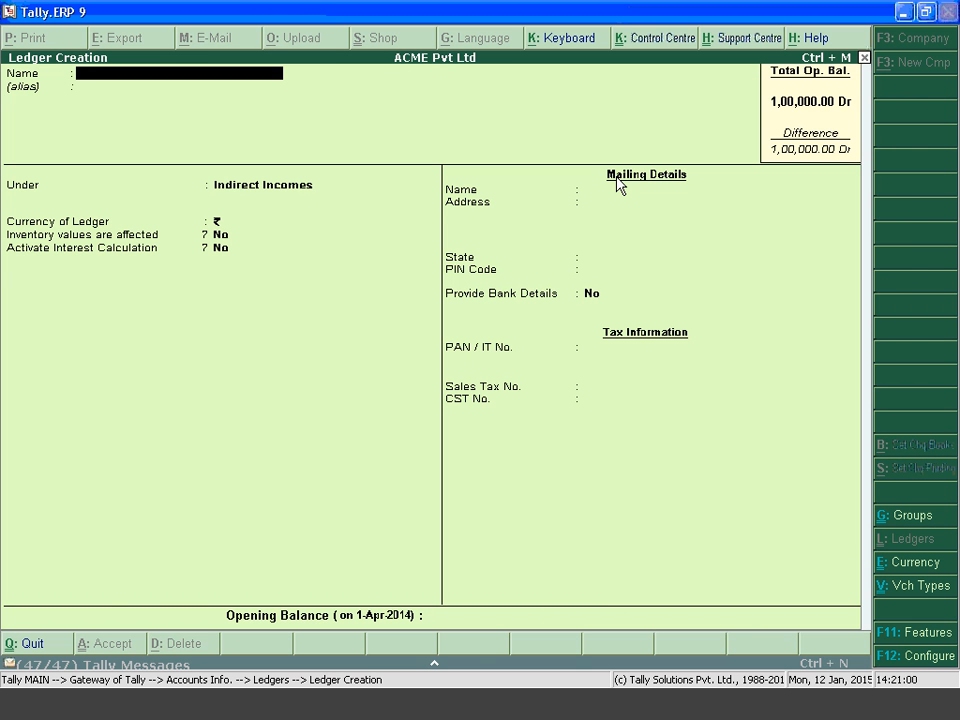
key(Escape)
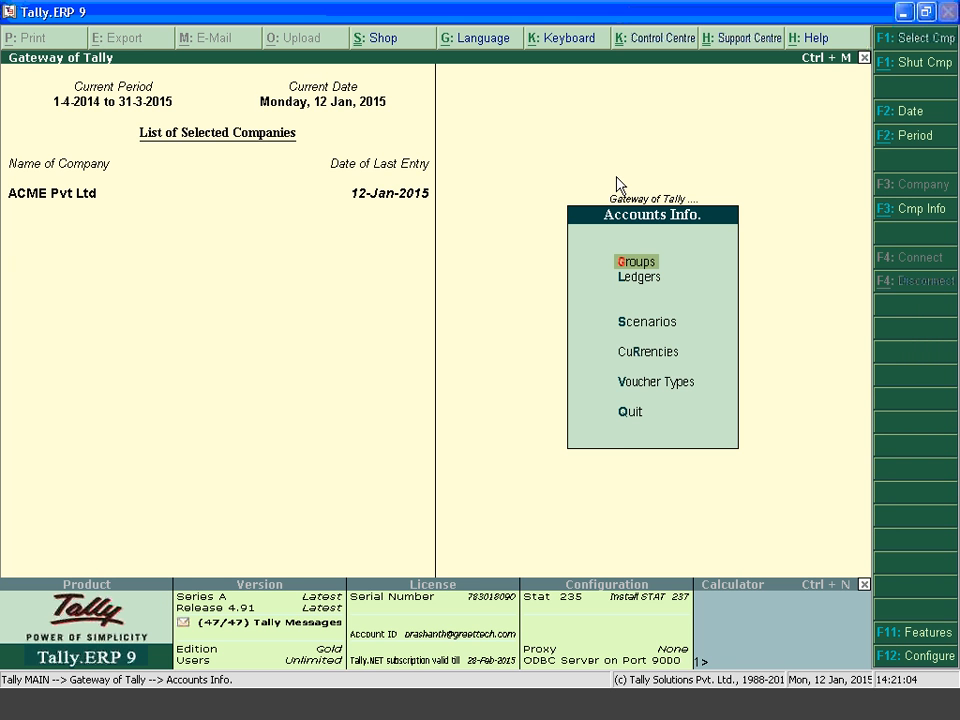
Open the Journal voucher type for alteration from the voucher types in Accounts Info.
key(Down)
key(Down)
key(Down)
key(Down)
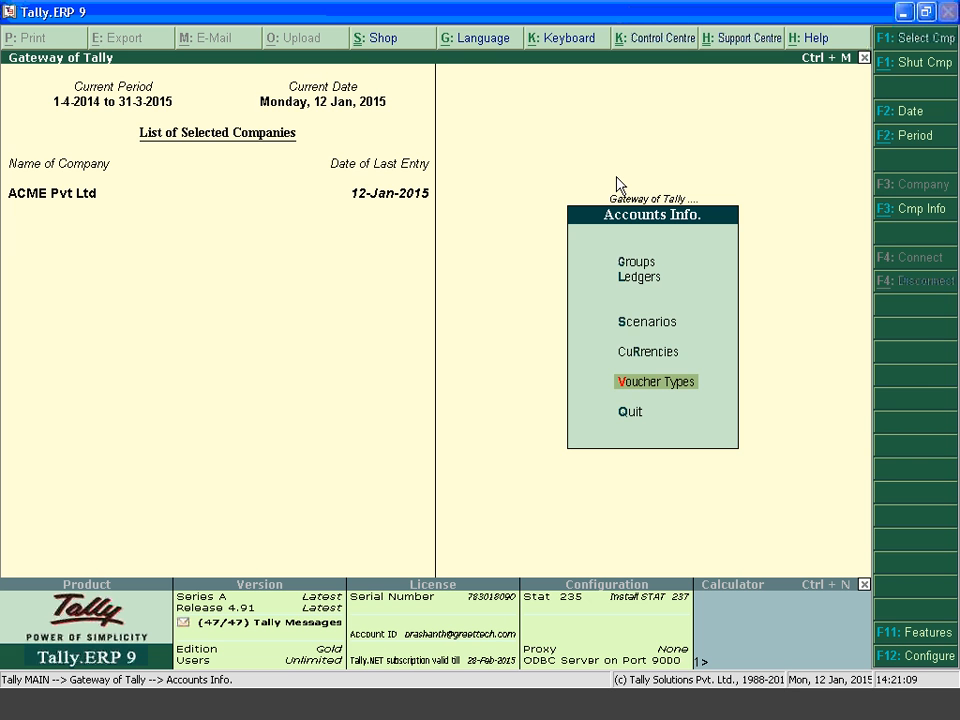
key(Return)
key(Down)
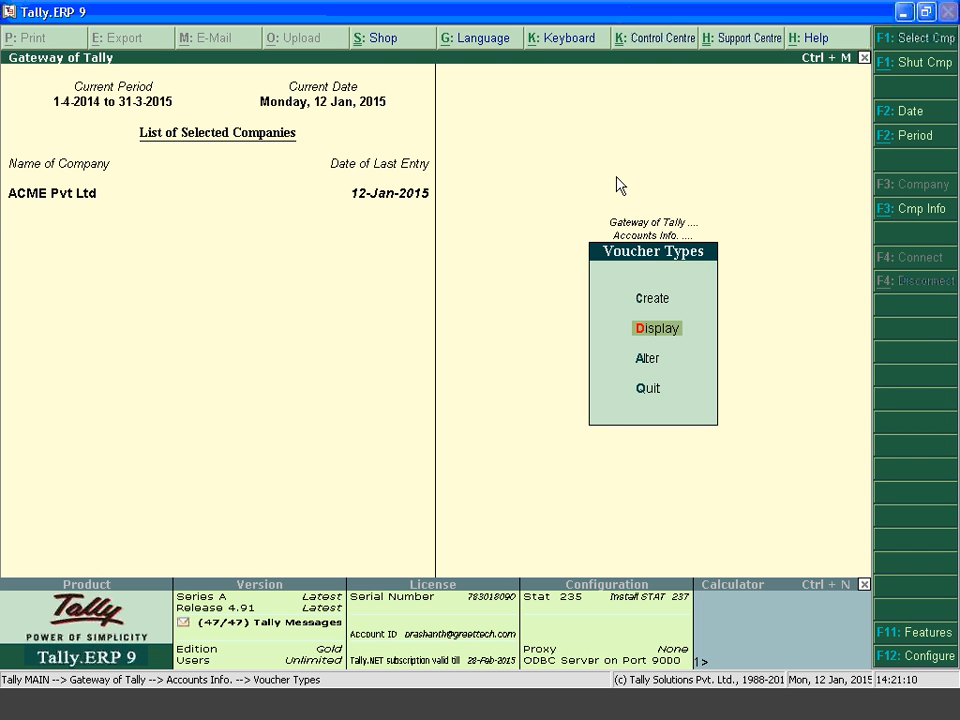
key(Down)
key(Return)
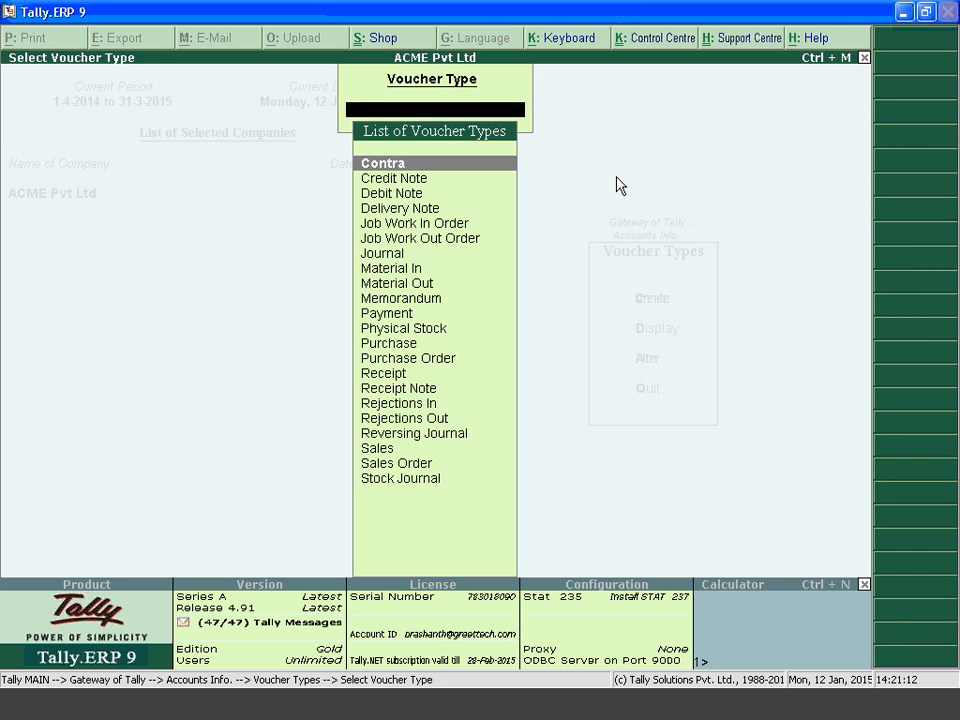
text(Jou)
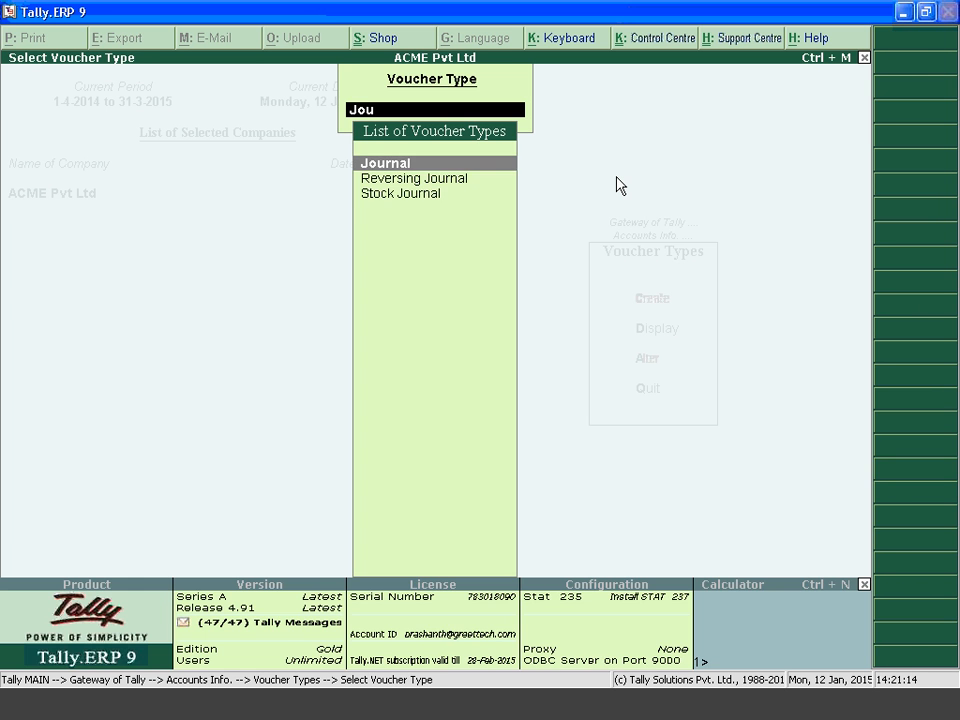
key(Return)
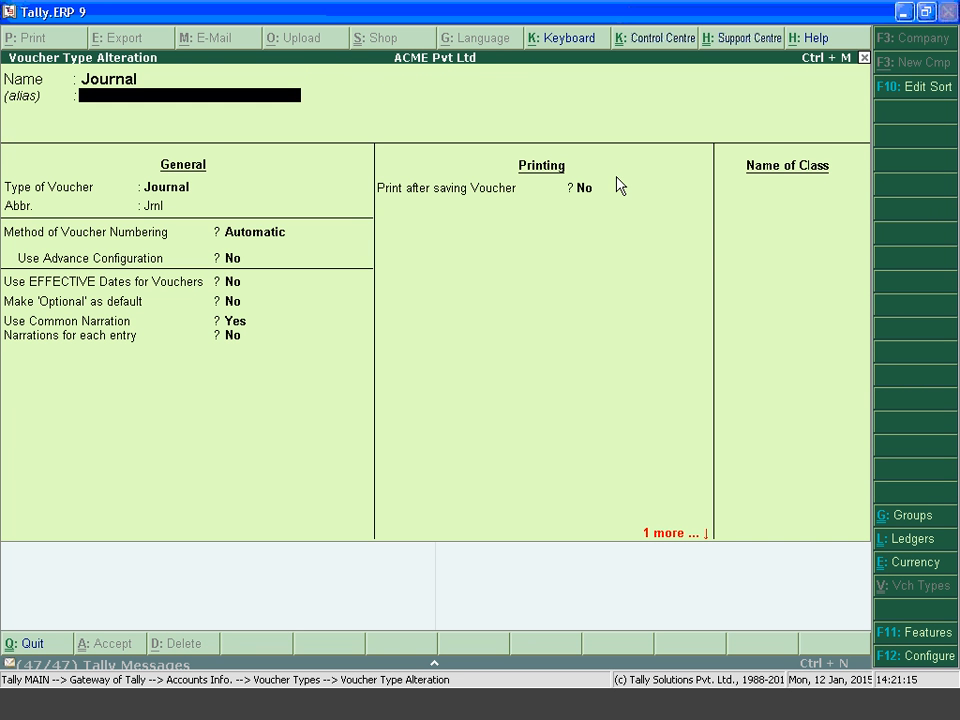
Keep the Journal voucher type's general and printing defaults and add a class named Forex Gain\loss Adjustments.
key(Return)
key(Return)
key(Return)
key(Return)
key(Return)
key(Return)
key(Return)
key(Return)
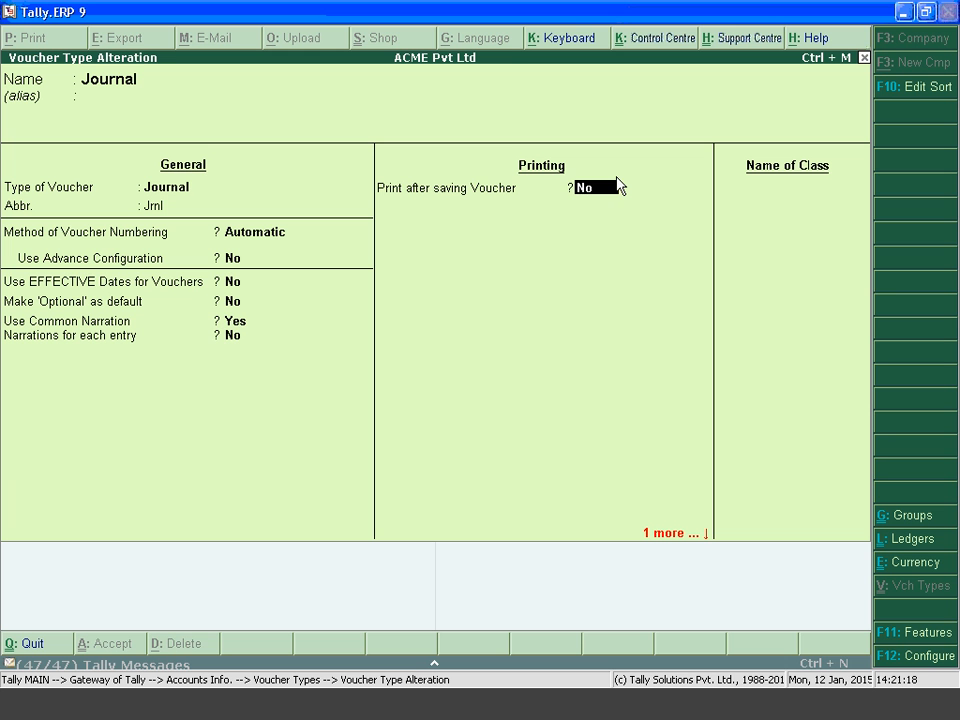
key(Return)
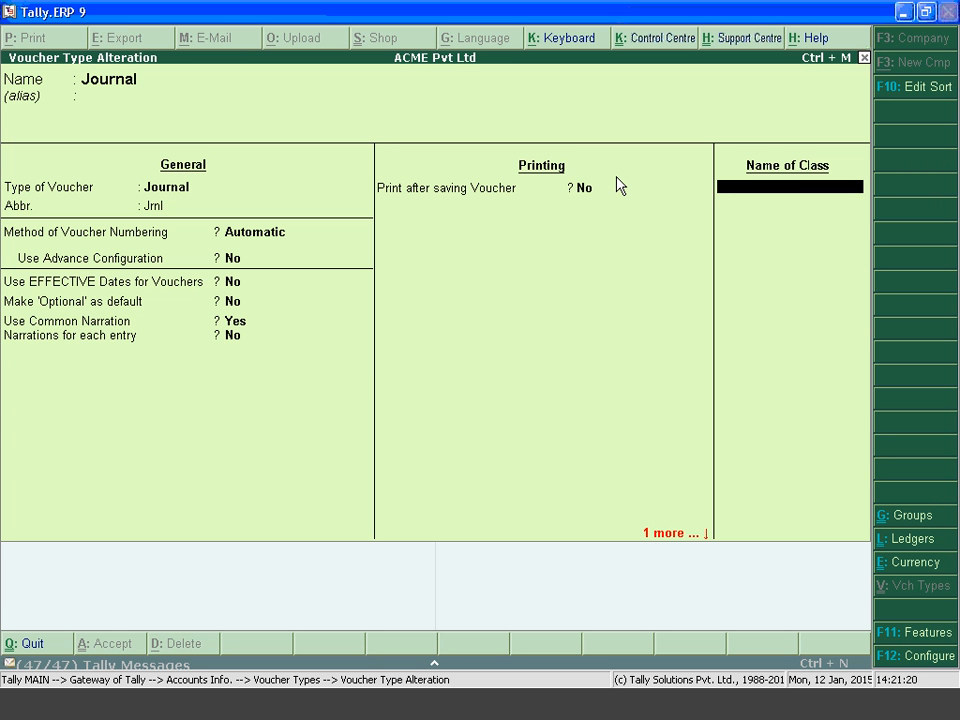
text(Forex Gain\loss a)
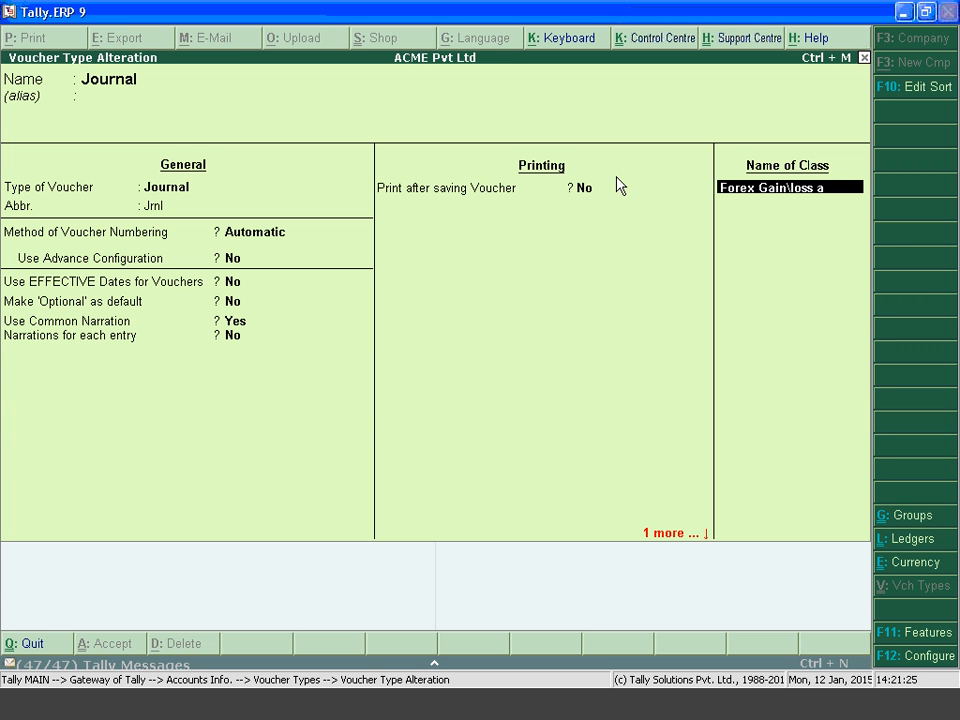
text(djustment)
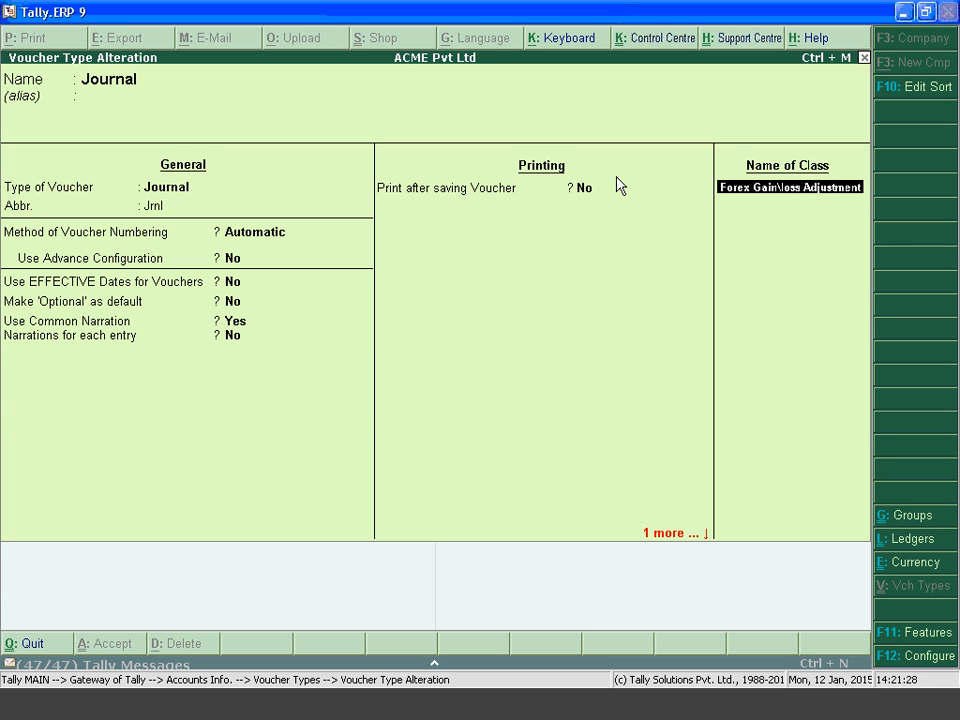
text(s)
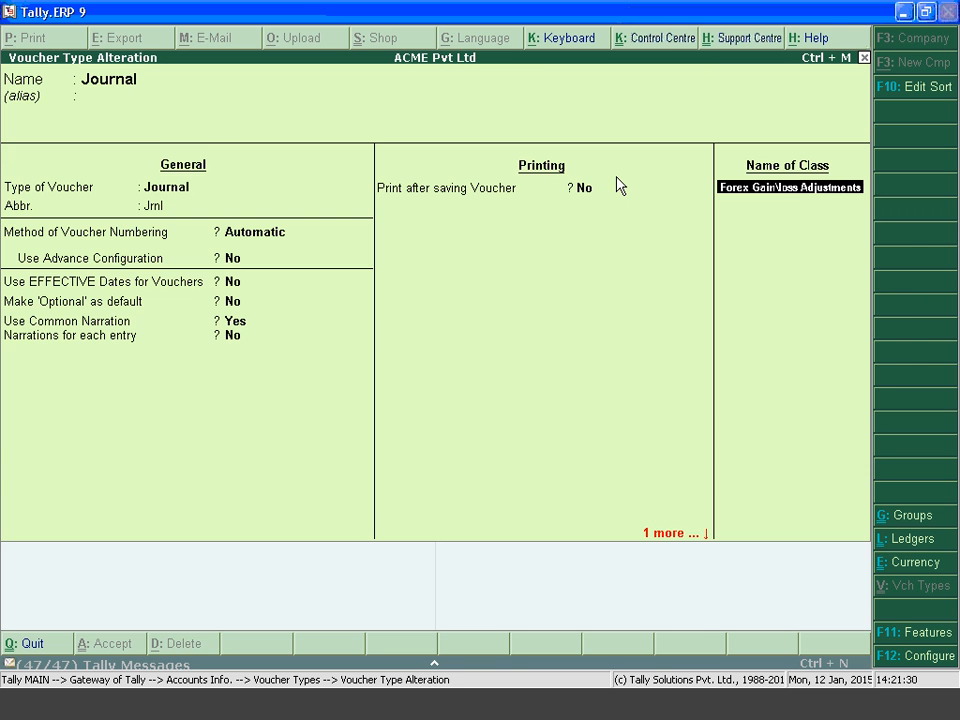
key(Return)
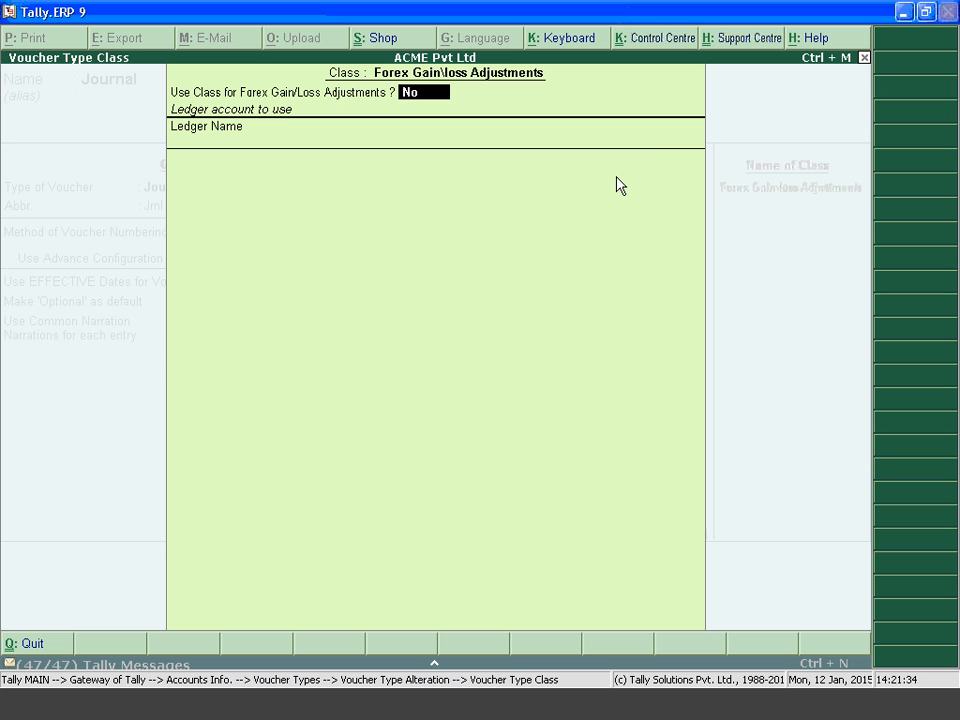
Enable the class for forex gain/loss adjustments with the Forex Gain& Loss ledger, and save the Journal voucher type.
text(y)
key(Return)
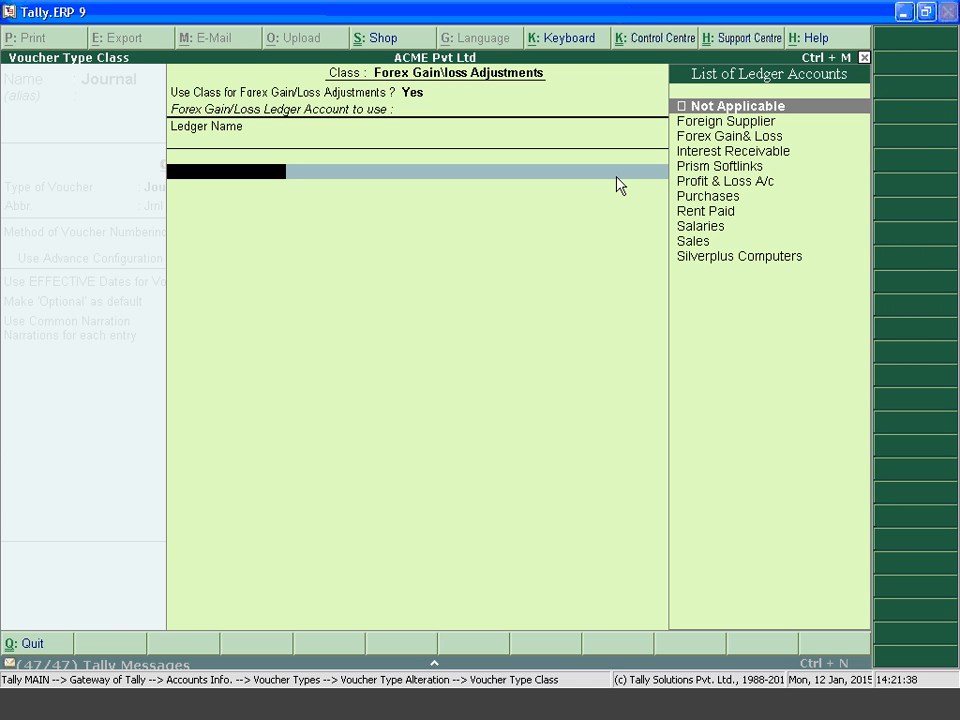
key(Down)
key(Down)
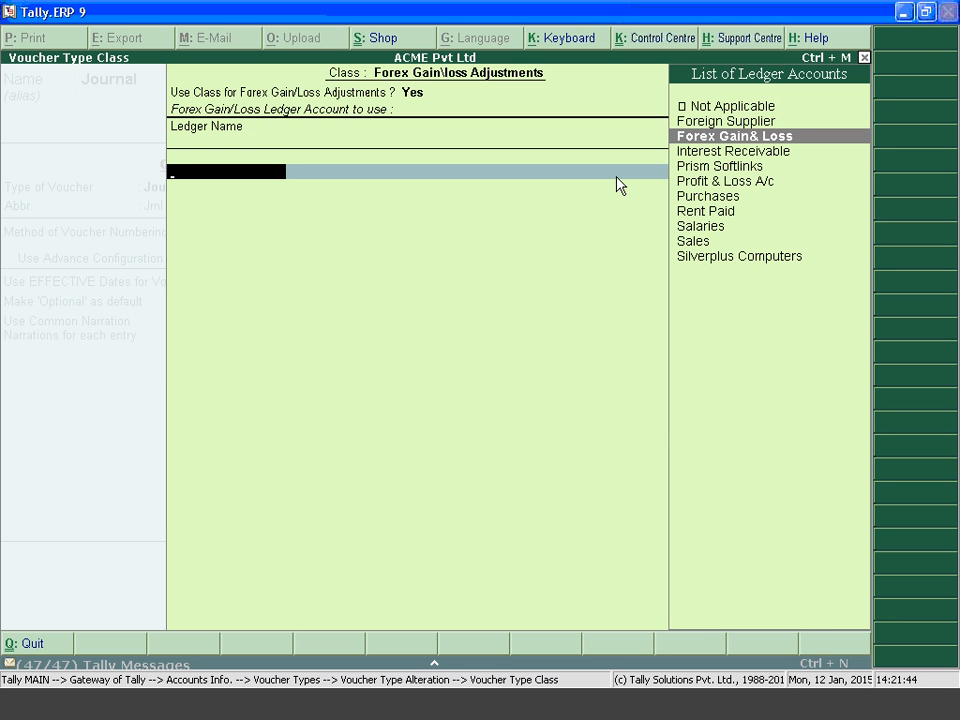
key(ctrl+a)
key(Return)
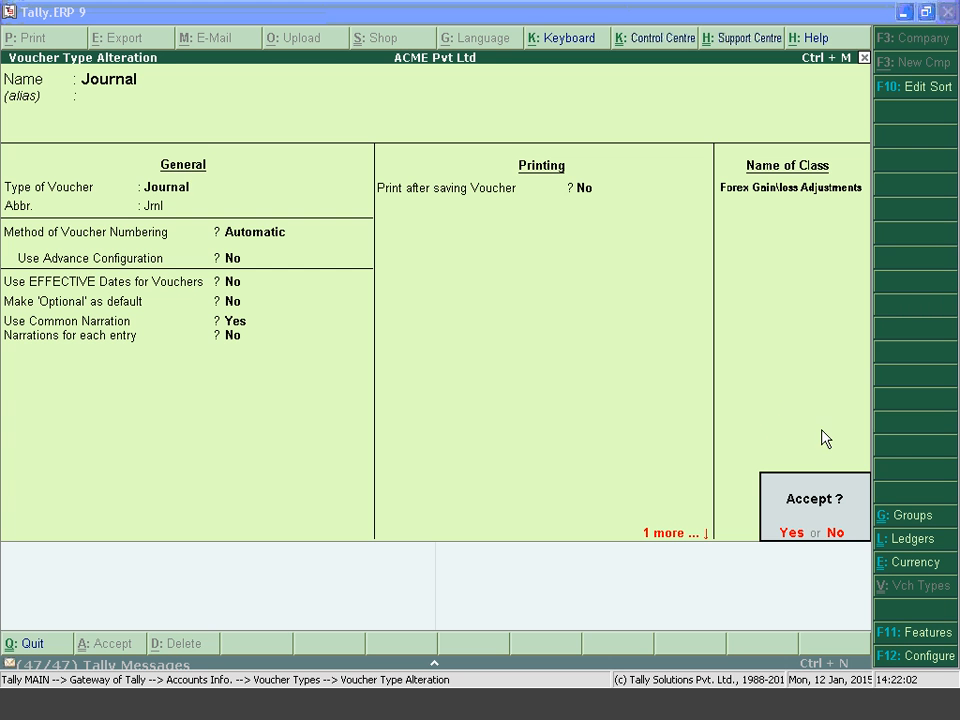
key(y)
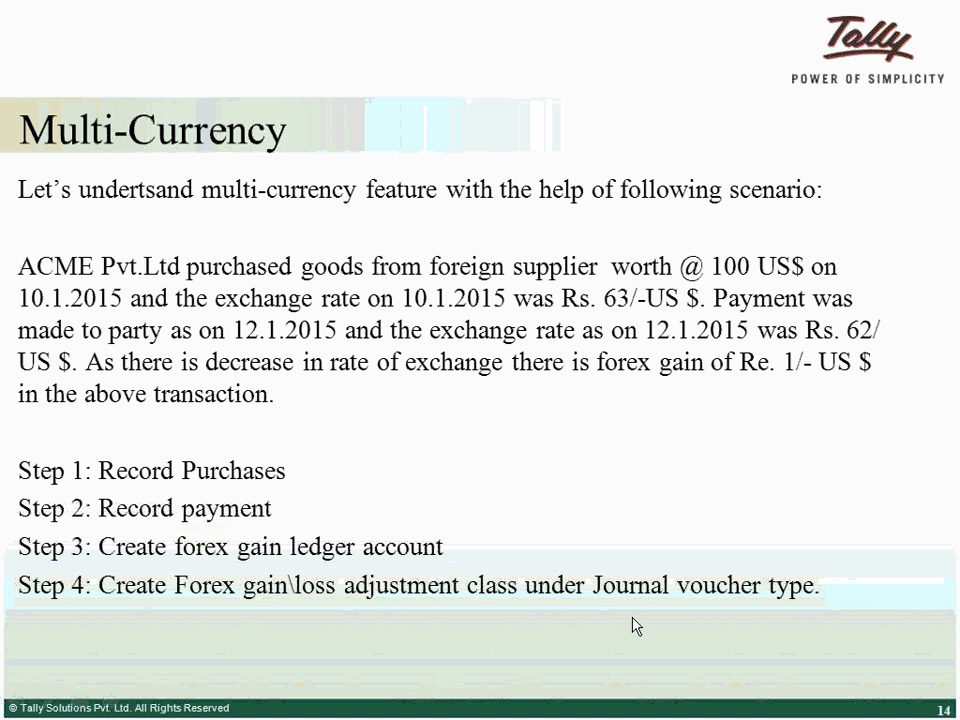
click(637, 627)
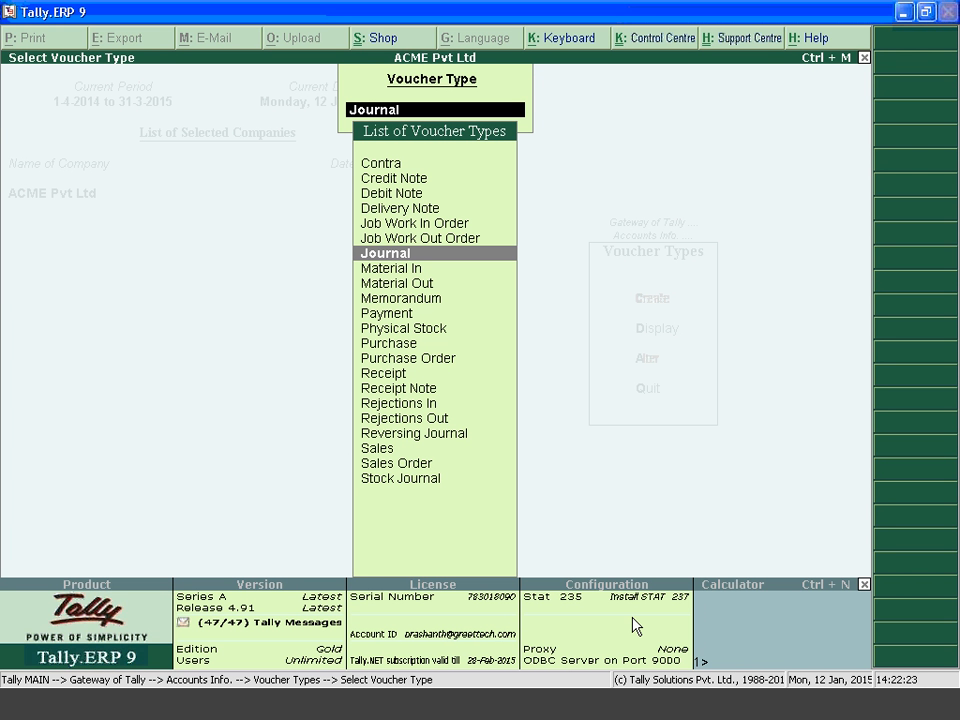
Start a journal accounting voucher with the class Forex Gain\loss Adjustments and open its voucher date for editing.
key(Escape)
key(Escape)
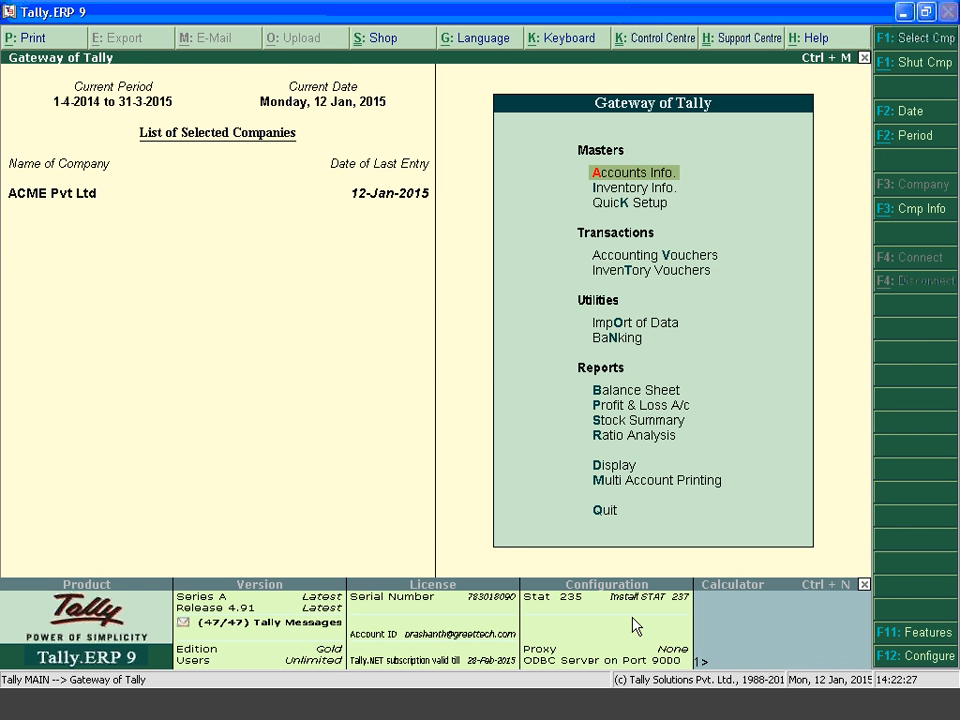
key(Down)
key(Down)
key(Down)
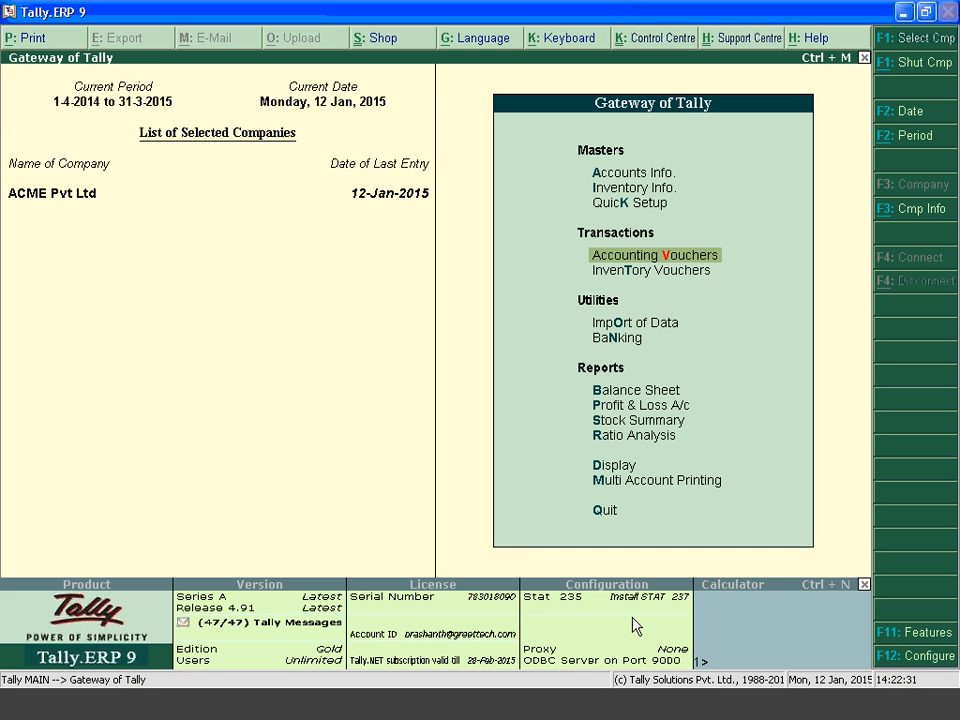
key(Return)
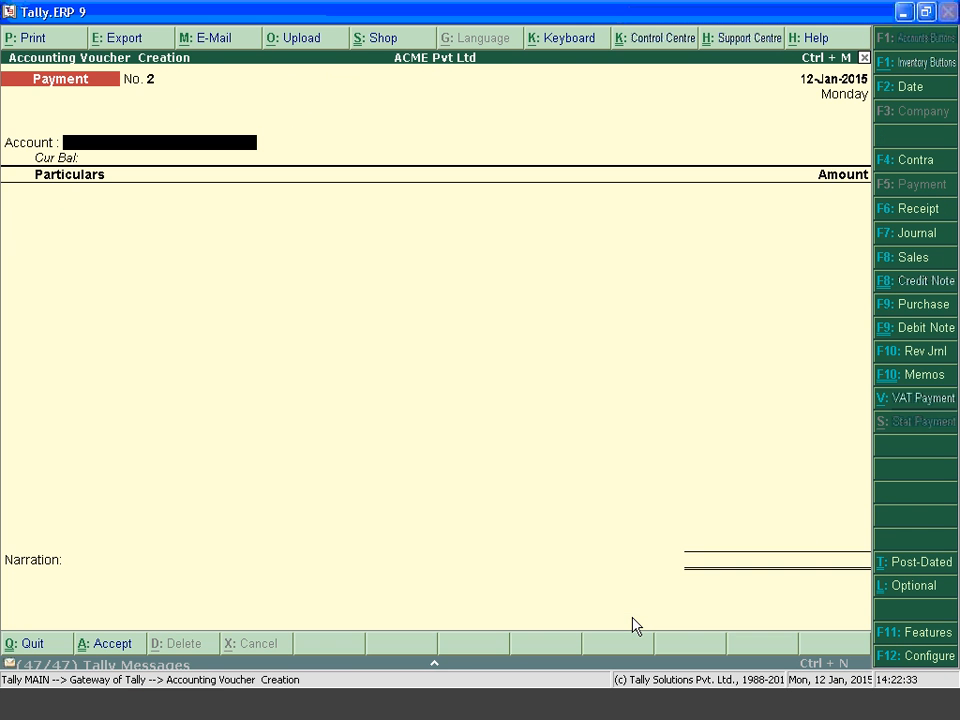
key(F7)
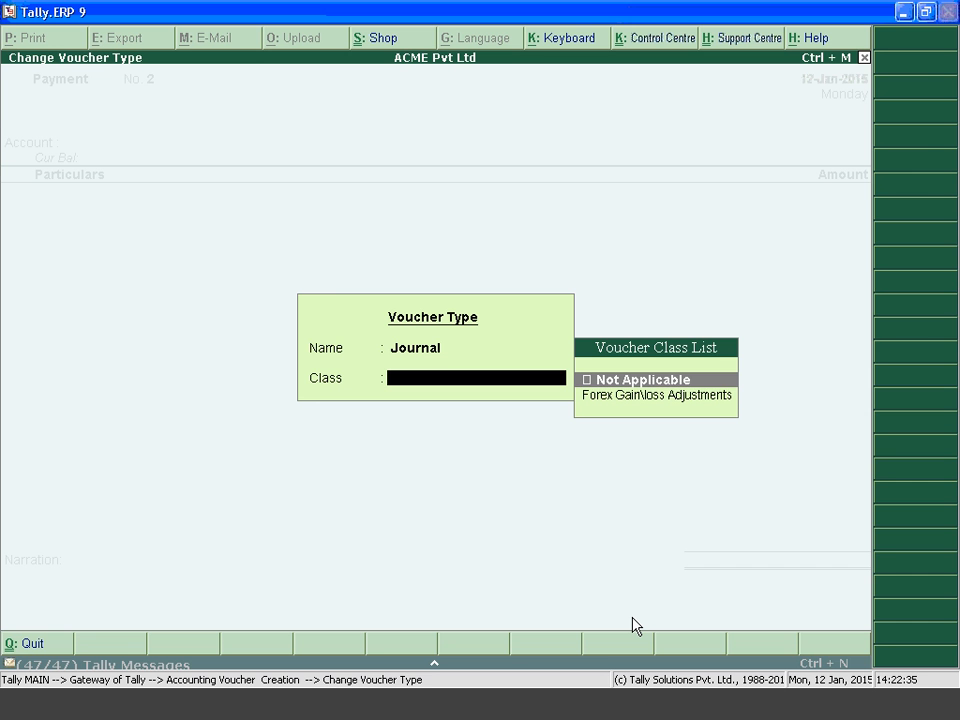
key(Down)
key(Return)
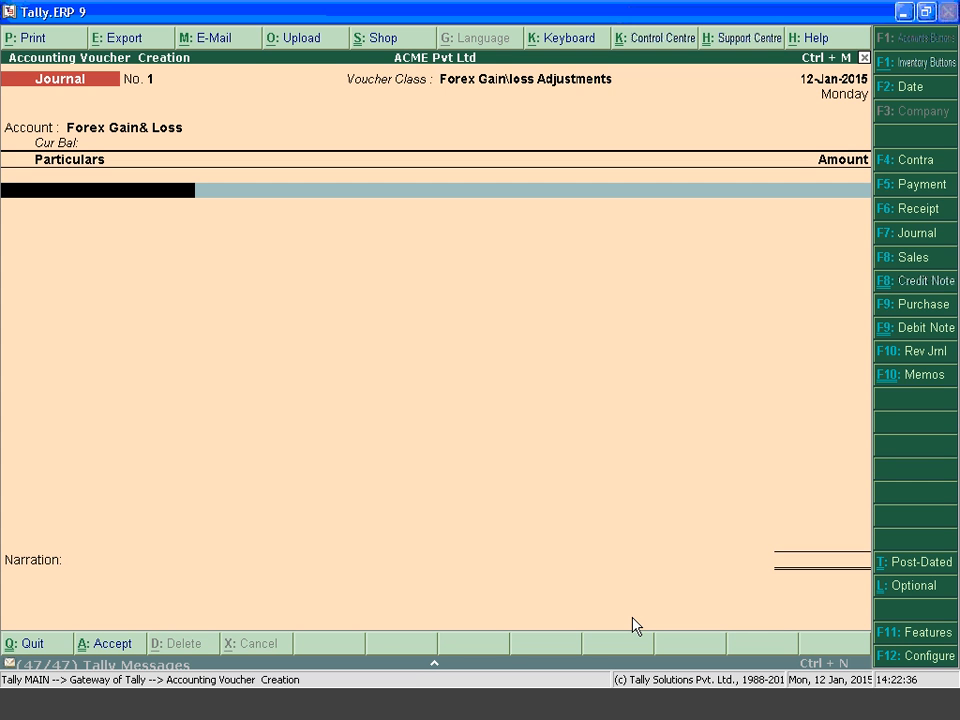
key(F2)
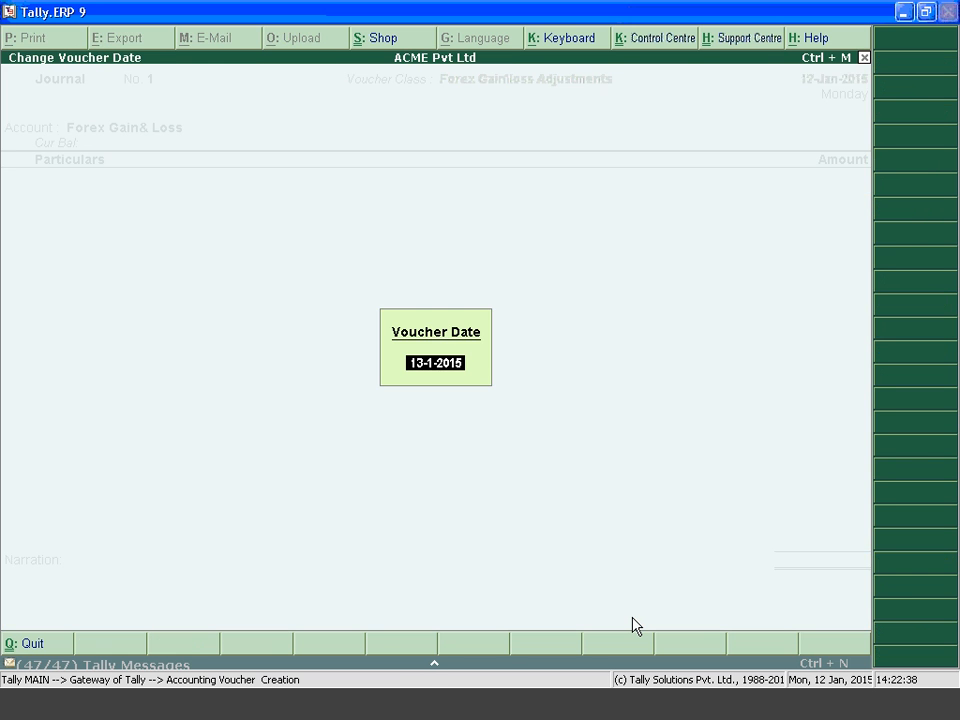
text(30)
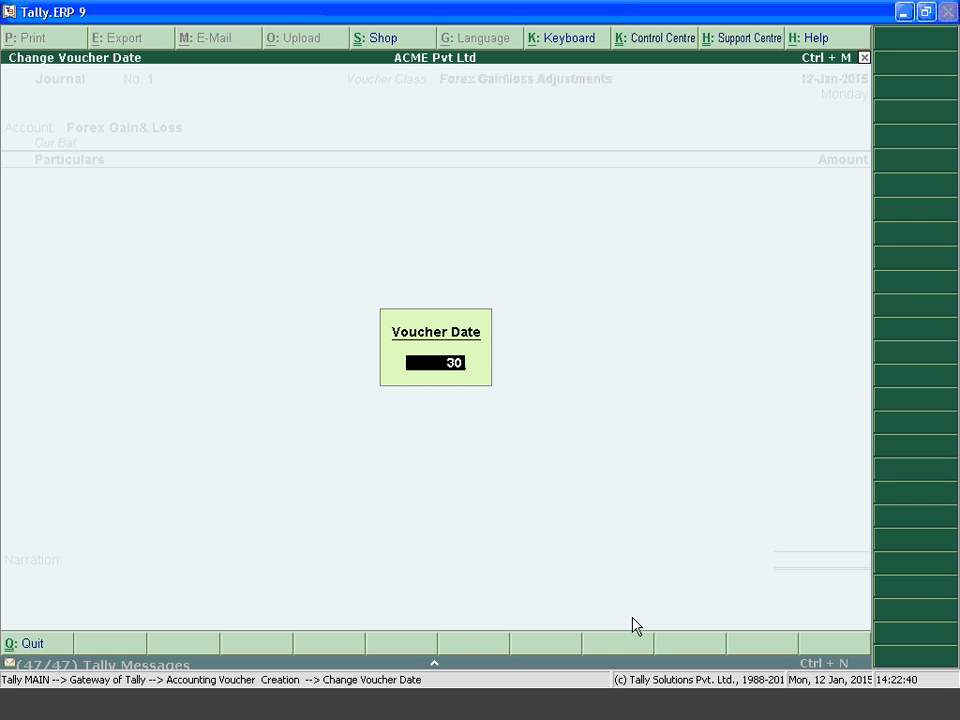
text(.12.2015)
key(BackSpace)
key(BackSpace)
key(BackSpace)
key(BackSpace)
key(BackSpace)
key(BackSpace)
key(BackSpace)
key(BackSpace)
key(BackSpace)
key(BackSpace)
Set the journal voucher's date to 20.1.2015.
text(20.1.2015)
key(Return)
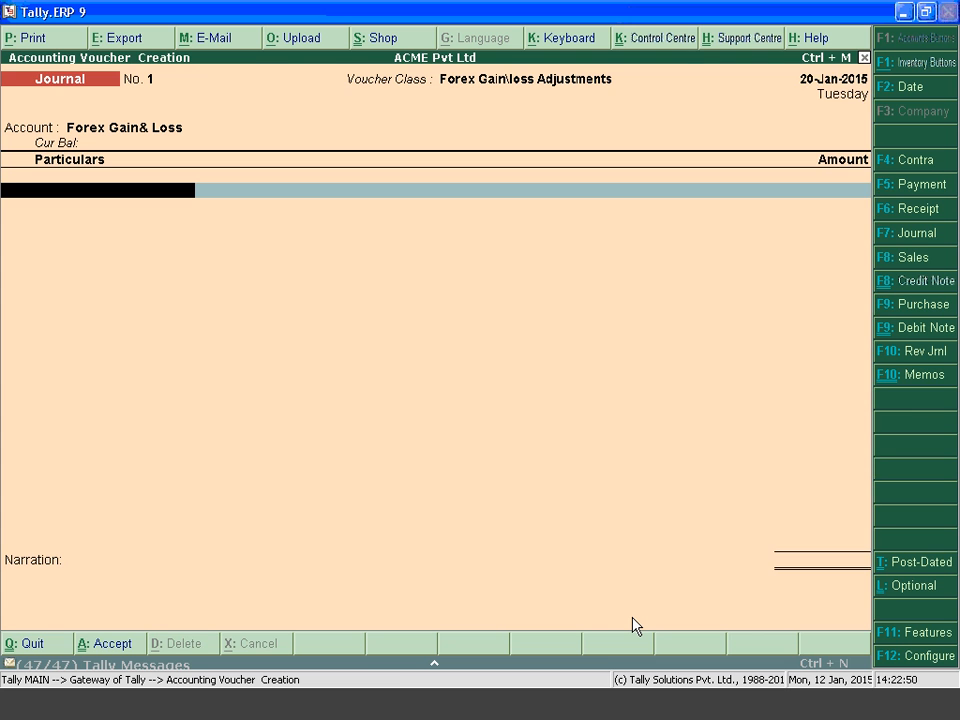
Add Foreign Supplier to the journal and adjust its pending Bill3 with the proposed amount of 100.00 Dr.
key(space)
key(Down)
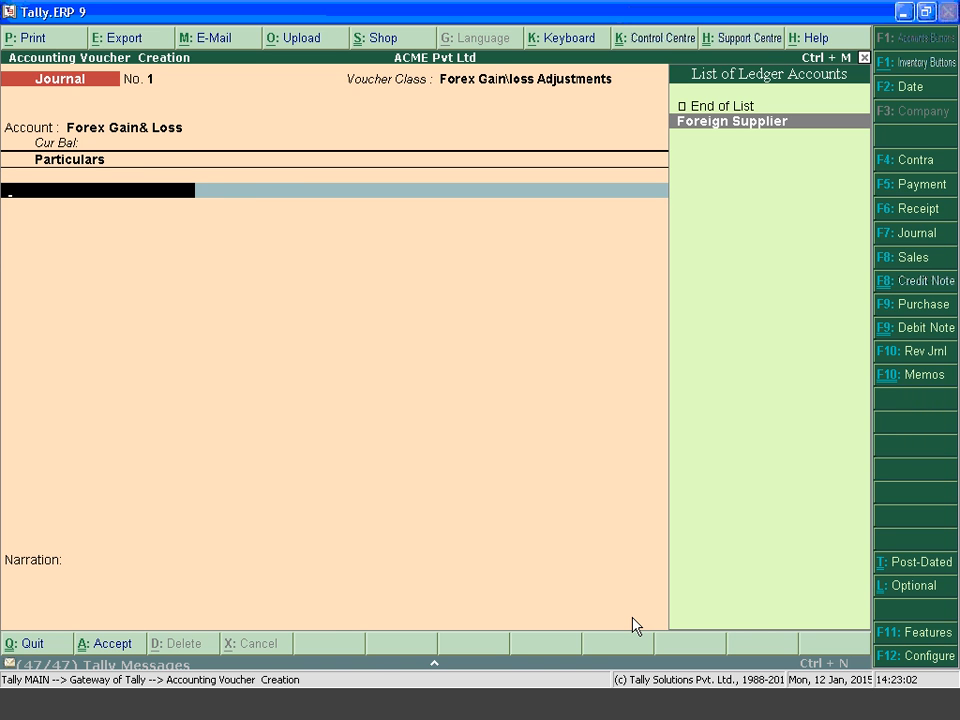
key(Return)
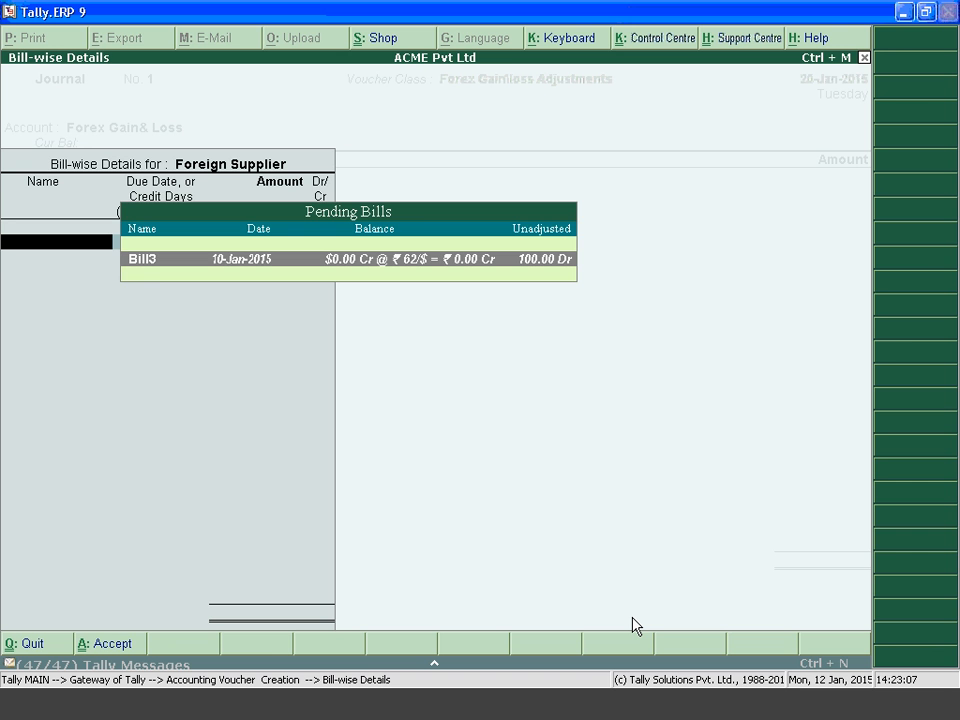
key(Return)
key(Return)
key(Return)
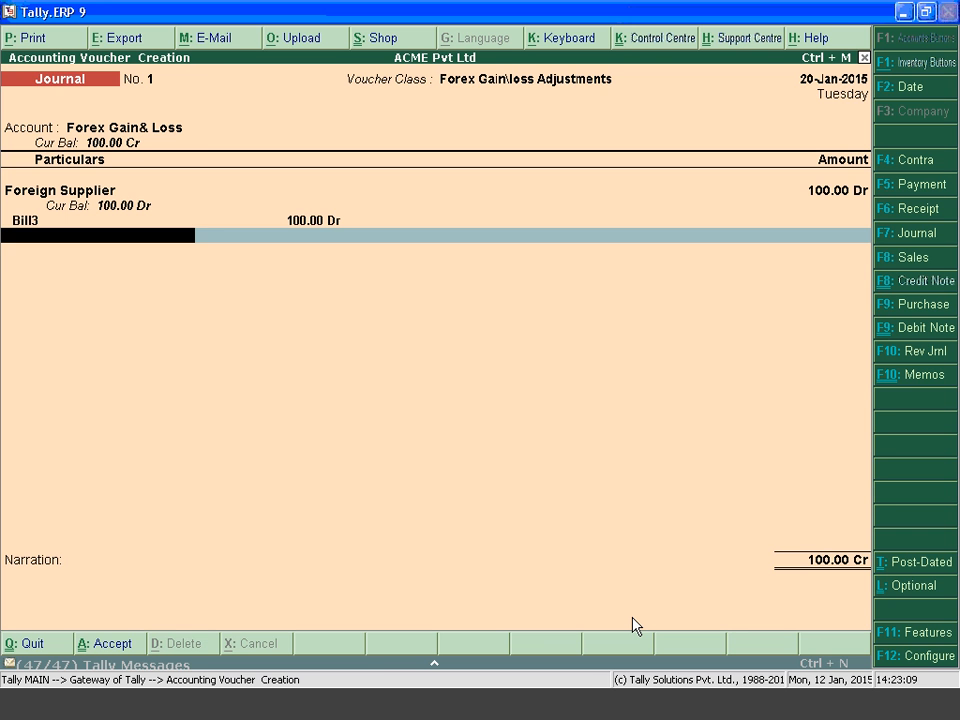
Finish the entry list, save the journal voucher without a narration and return to the Gateway of Tally.
key(Return)
key(Return)
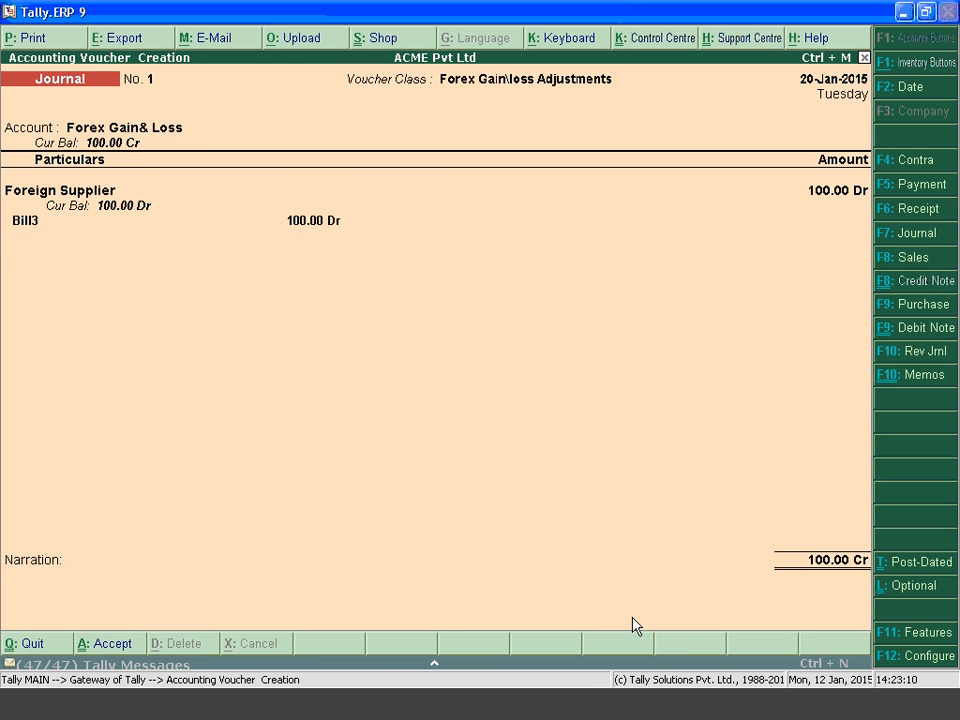
key(Escape)
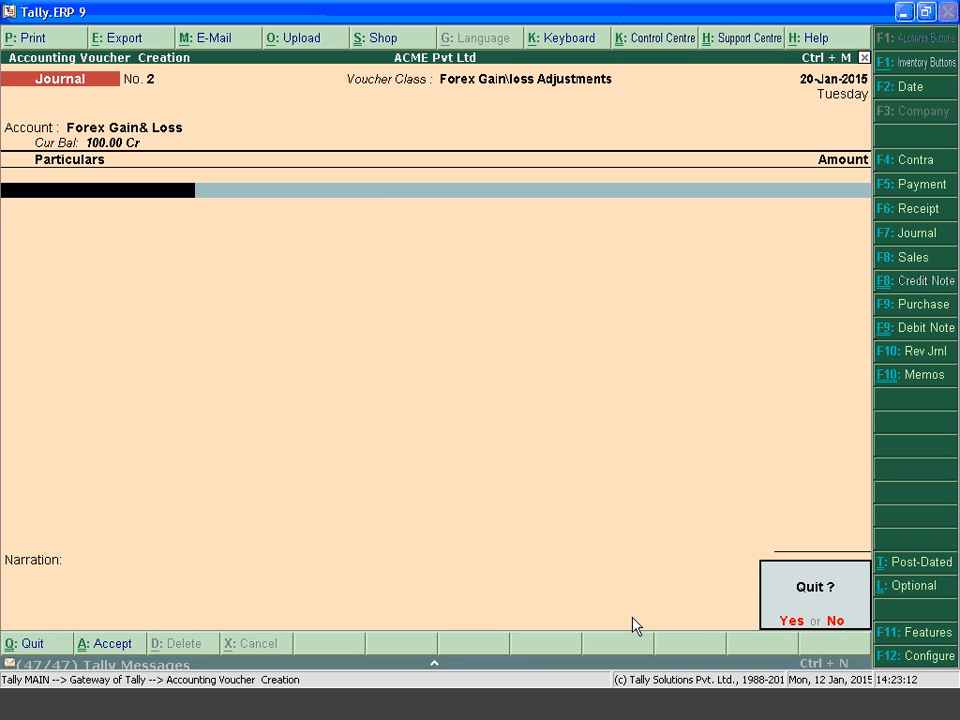
key(y)
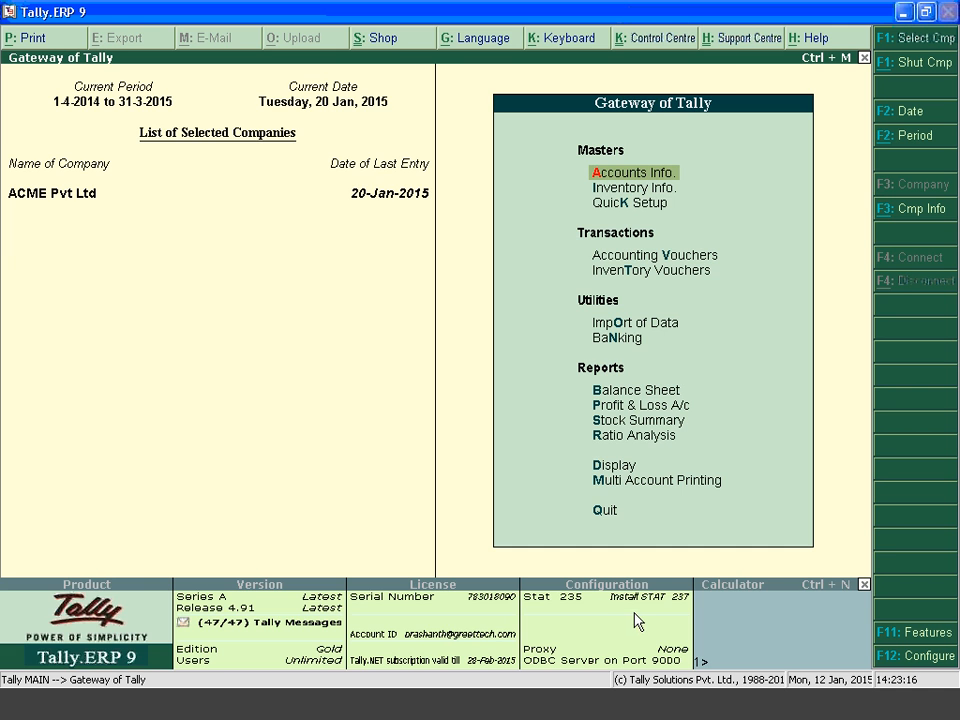
Check the Balance Sheet for any remaining unadjusted forex gain/loss, and close the report.
click(639, 394)
click(639, 394)
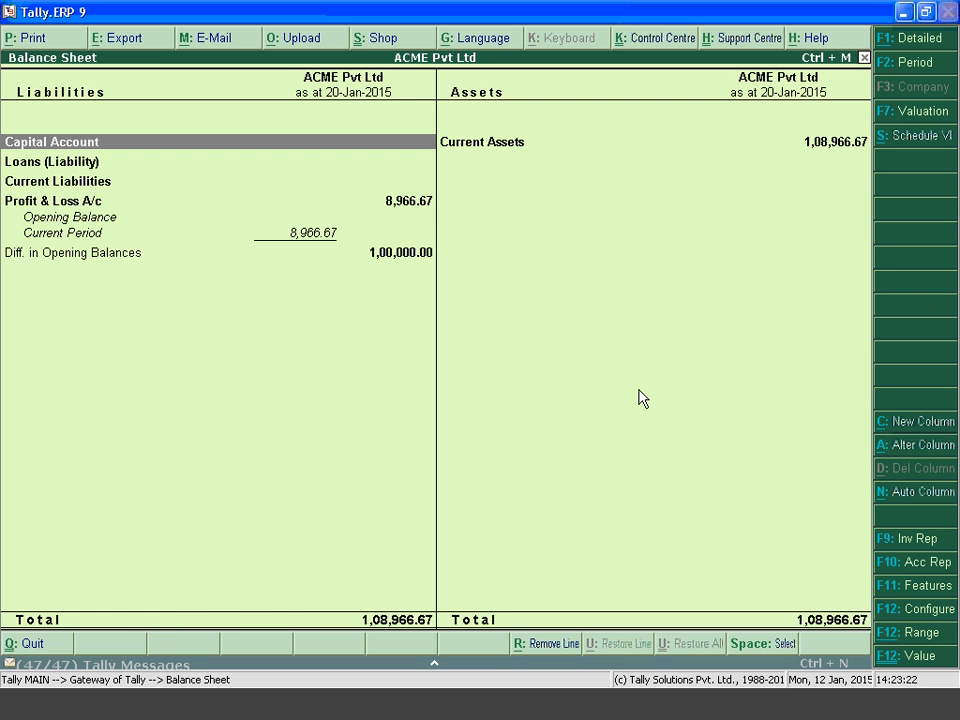
key(Escape)
Show the Profit & Loss A/c in detail and examine Forex Gain& Loss under Indirect Incomes.
key(Down)
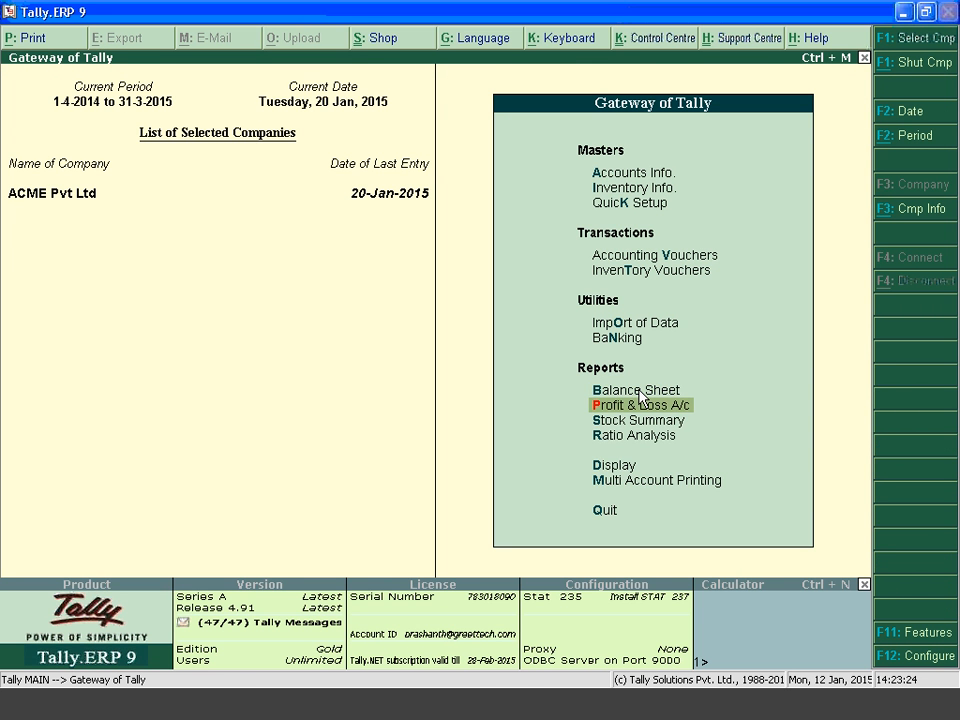
key(Return)
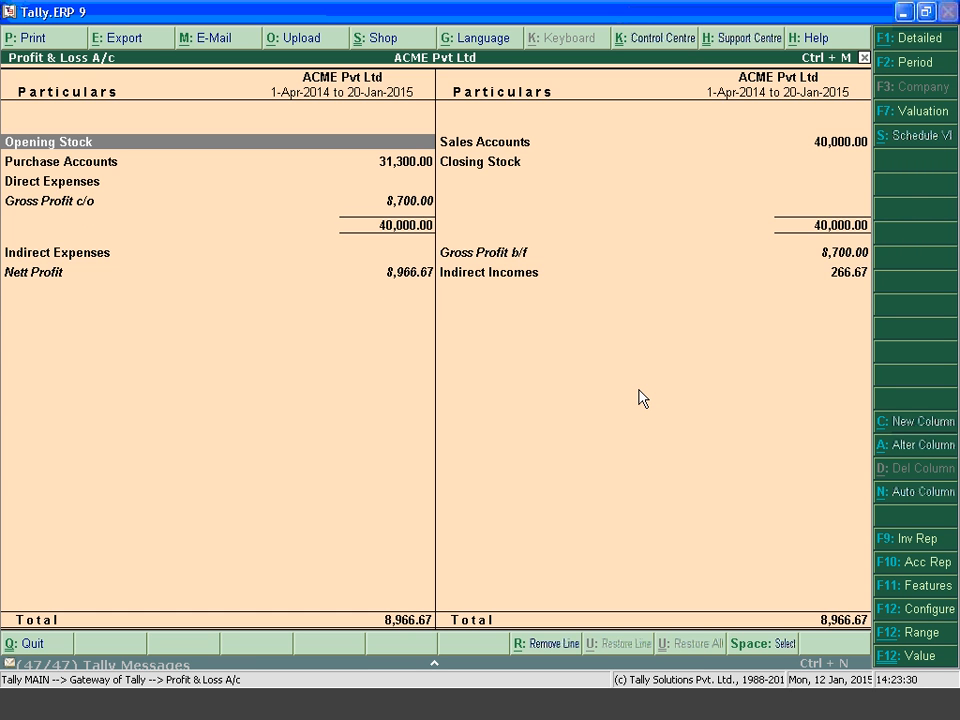
key(alt+F1)
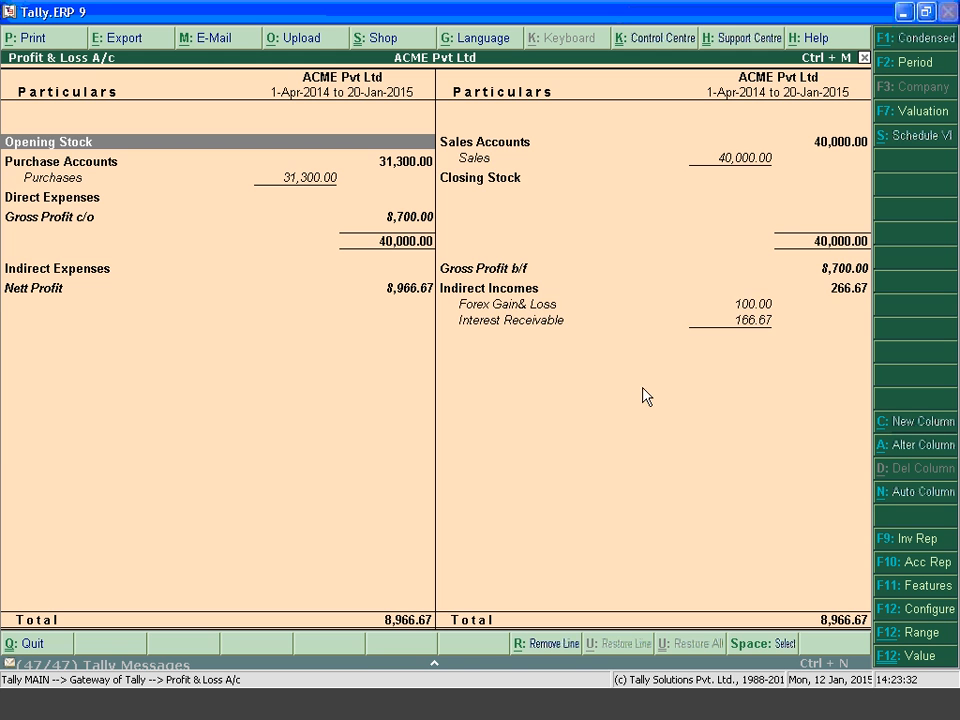
click(560, 306)
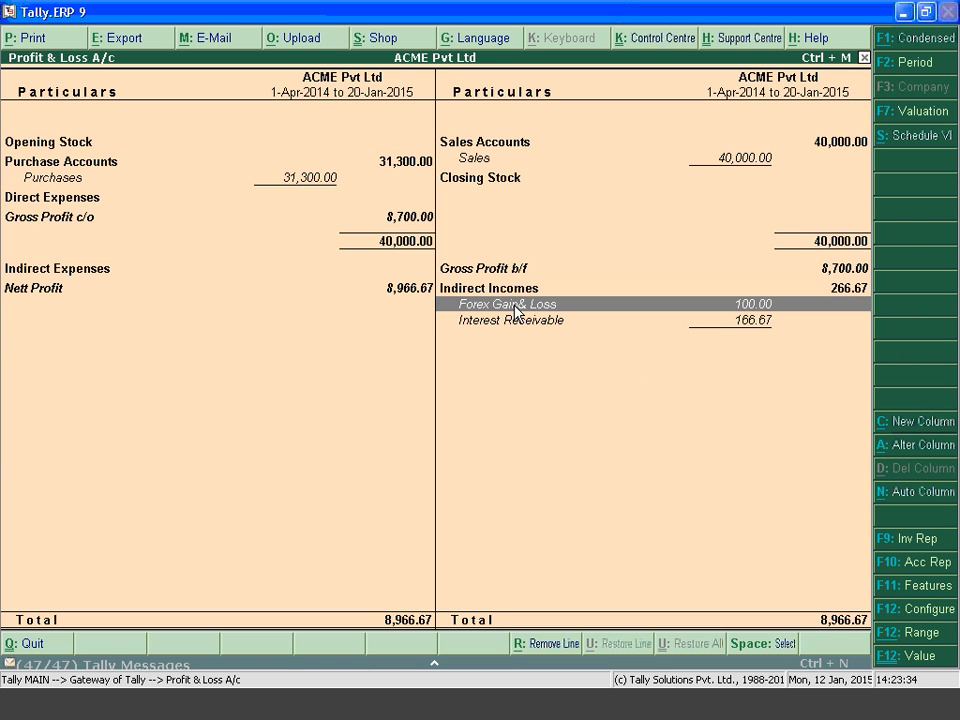
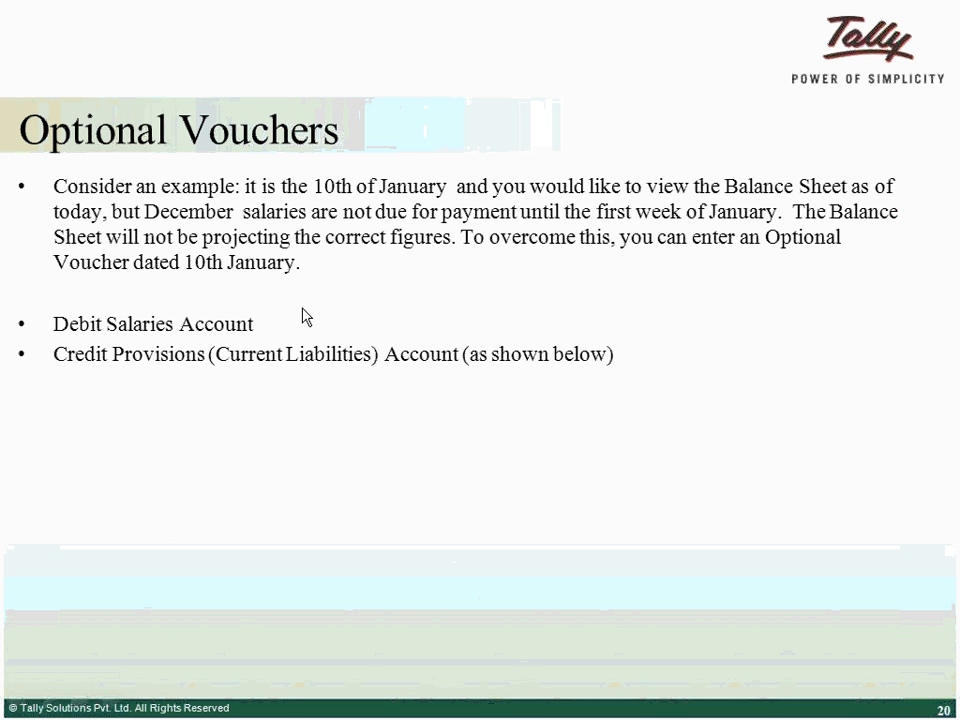
Switch to Tally.ERP 9, close the Cash Flow Projection report and return to the Gateway of Tally.
click(243, 507)
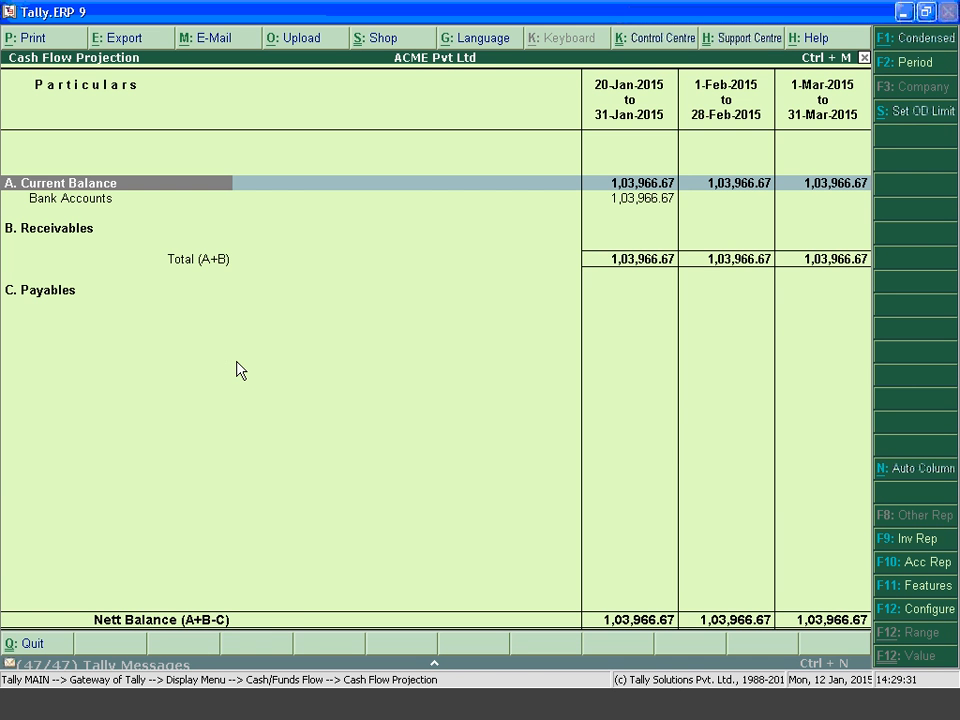
key(Escape)
key(Escape)
key(Escape)
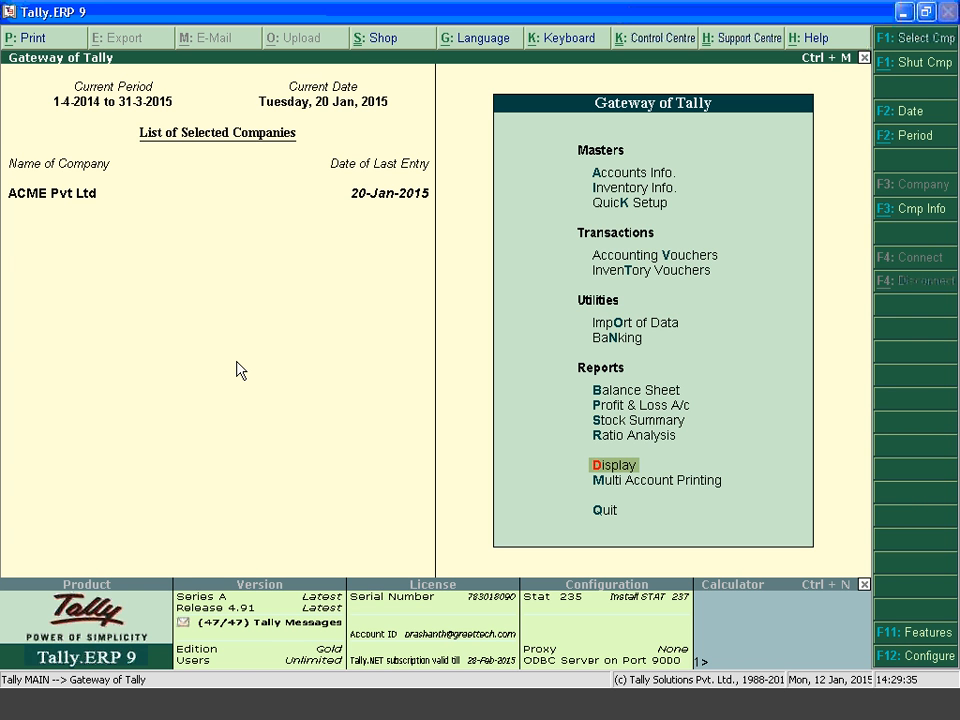
Check that Use Reversing Journals & Optional Vouchers is set to Yes in the company's Accounting Features, and accept the settings.
key(F11)
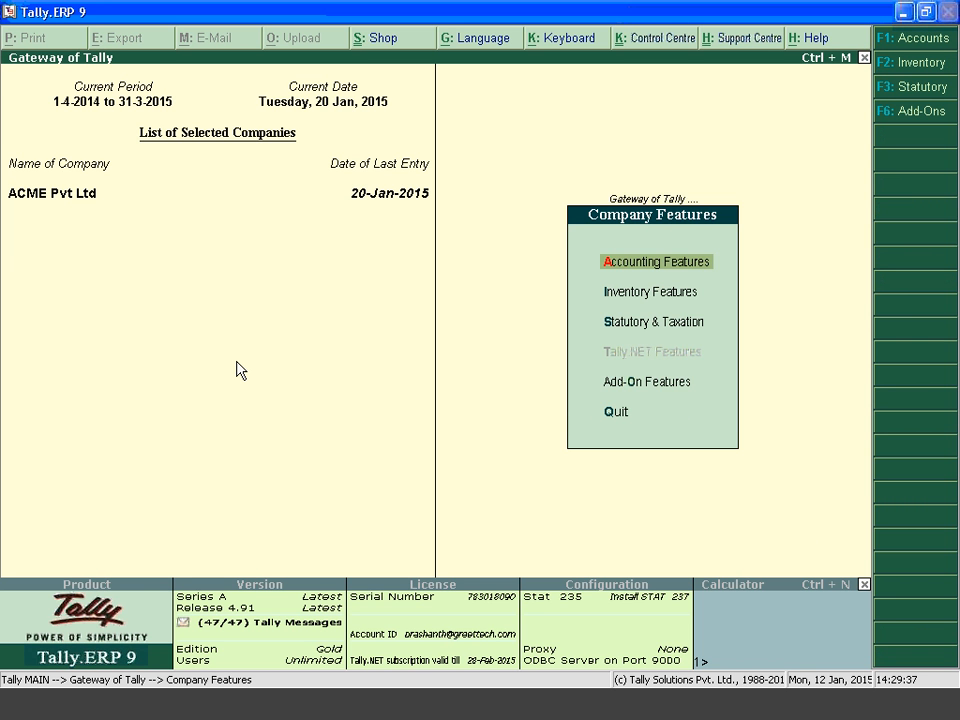
key(Return)
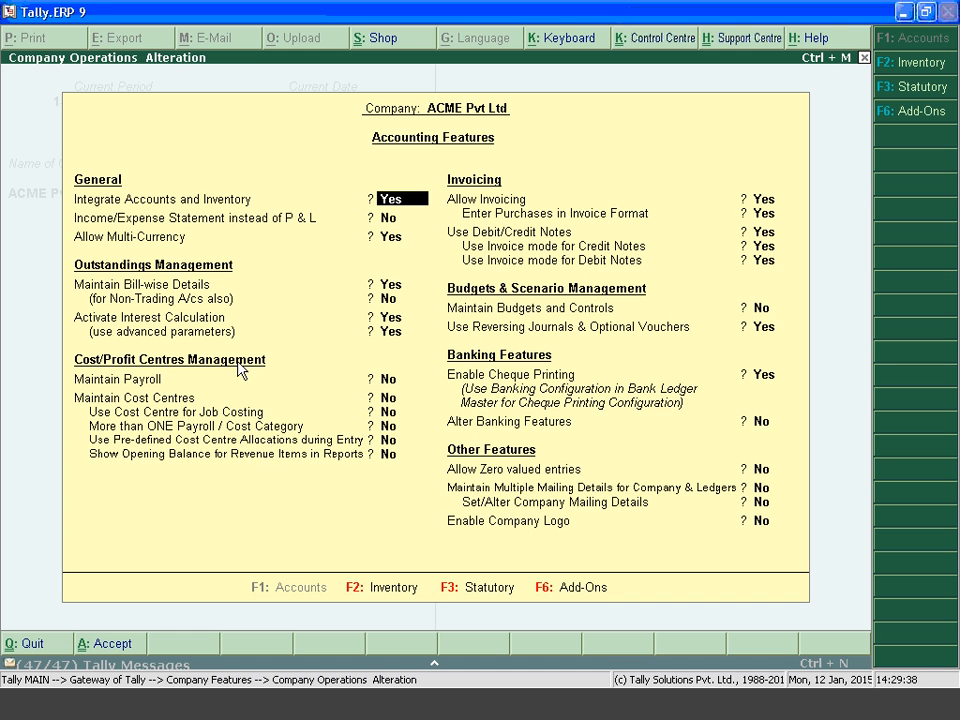
click(535, 335)
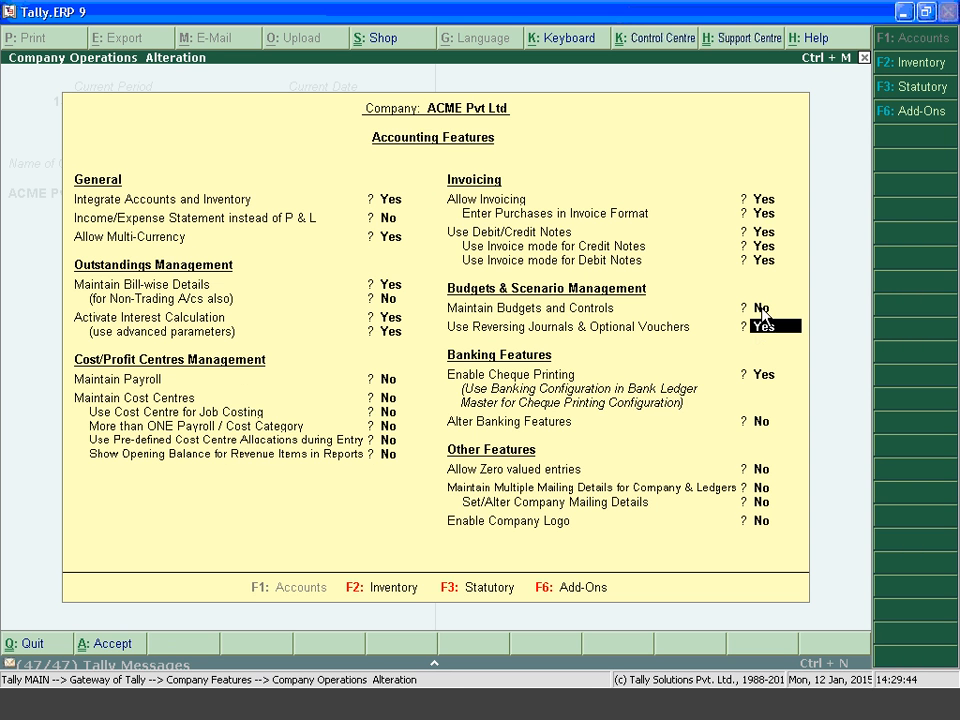
key(Return)
key(Return)
key(Return)
key(Return)
key(Return)
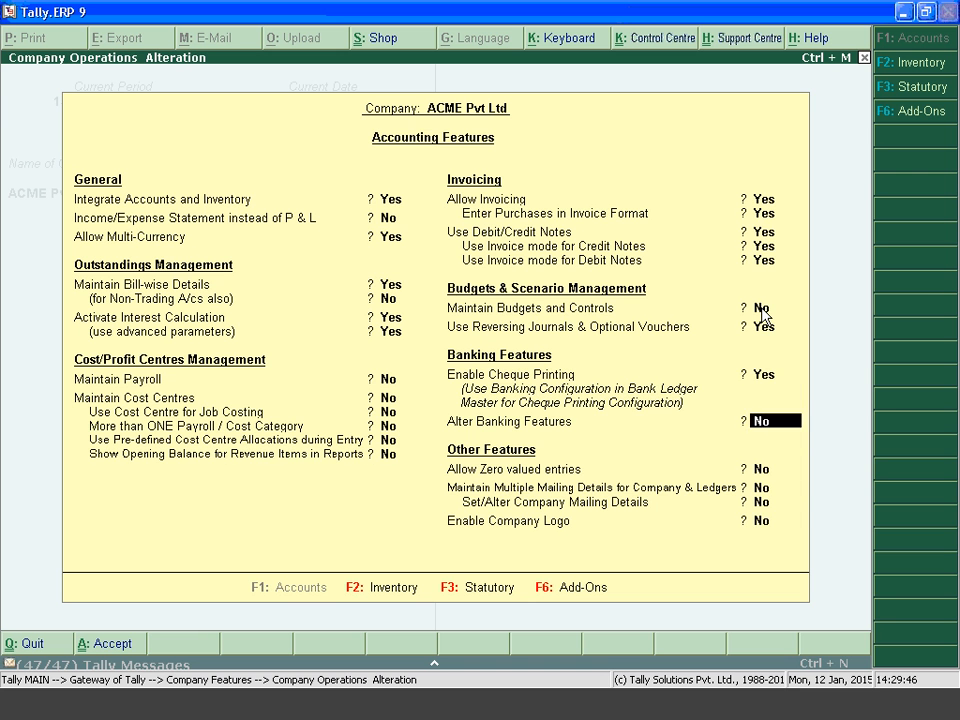
key(Return)
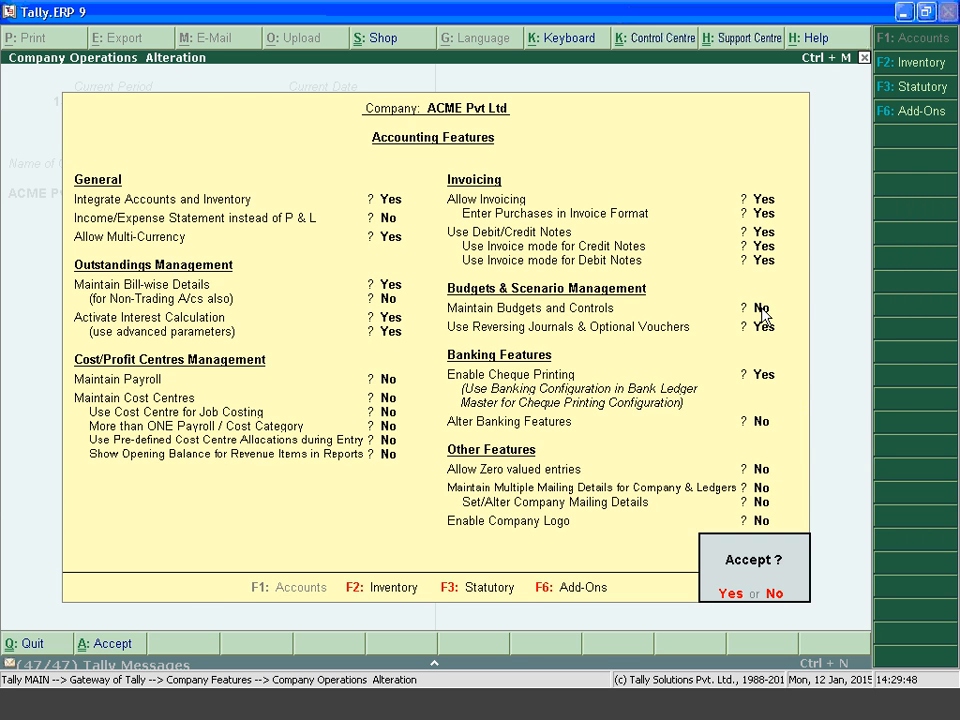
key(Return)
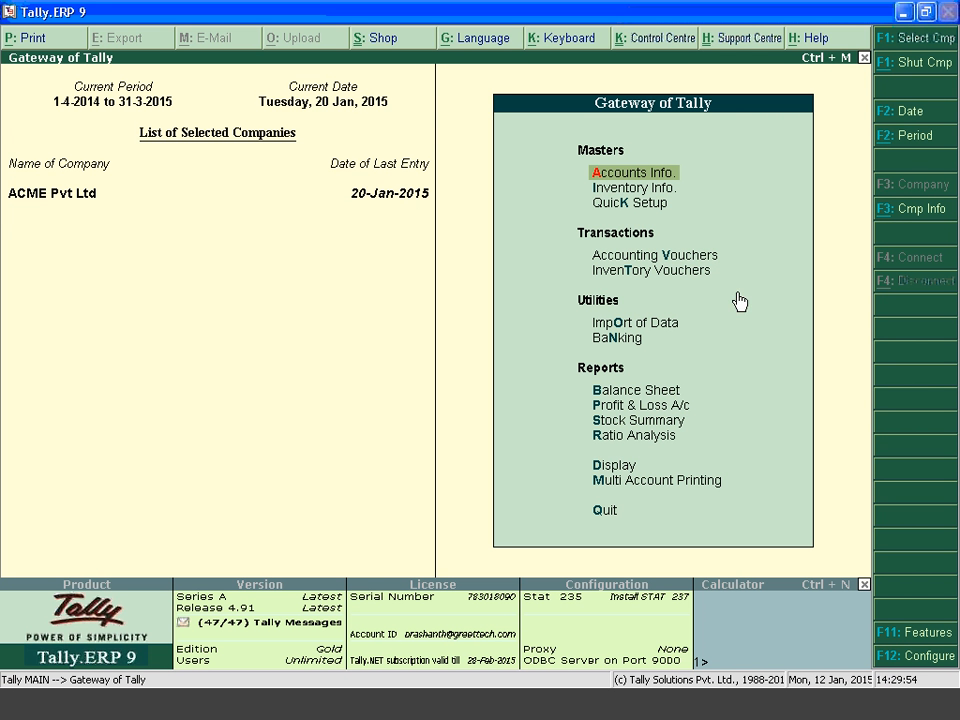
Start a journal voucher with the class Not Applicable and date it 10-Jan-2015.
click(695, 262)
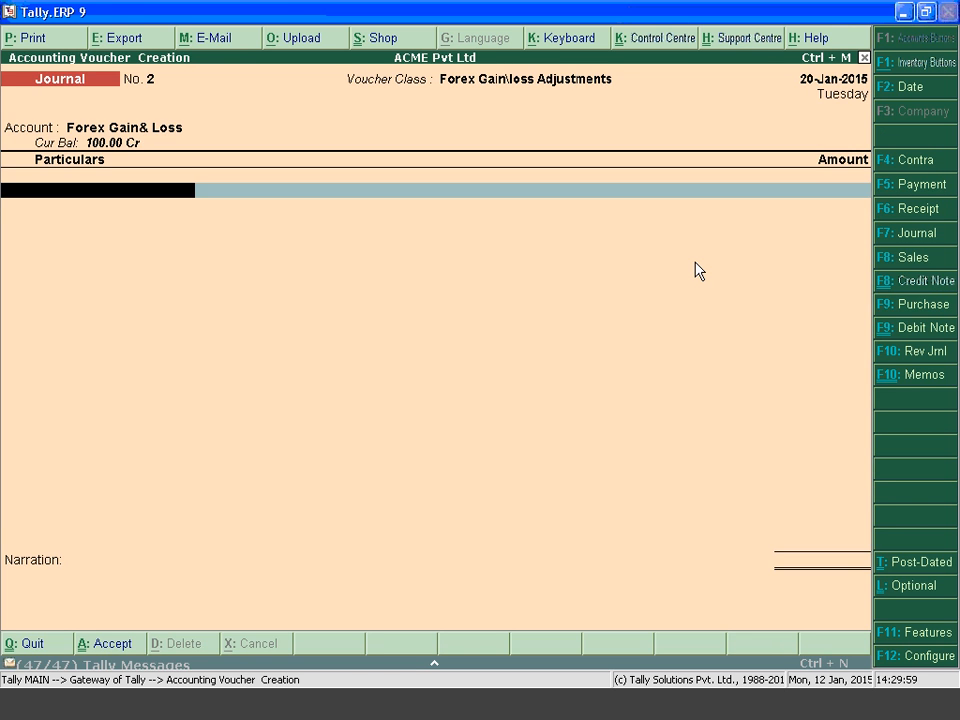
key(F7)
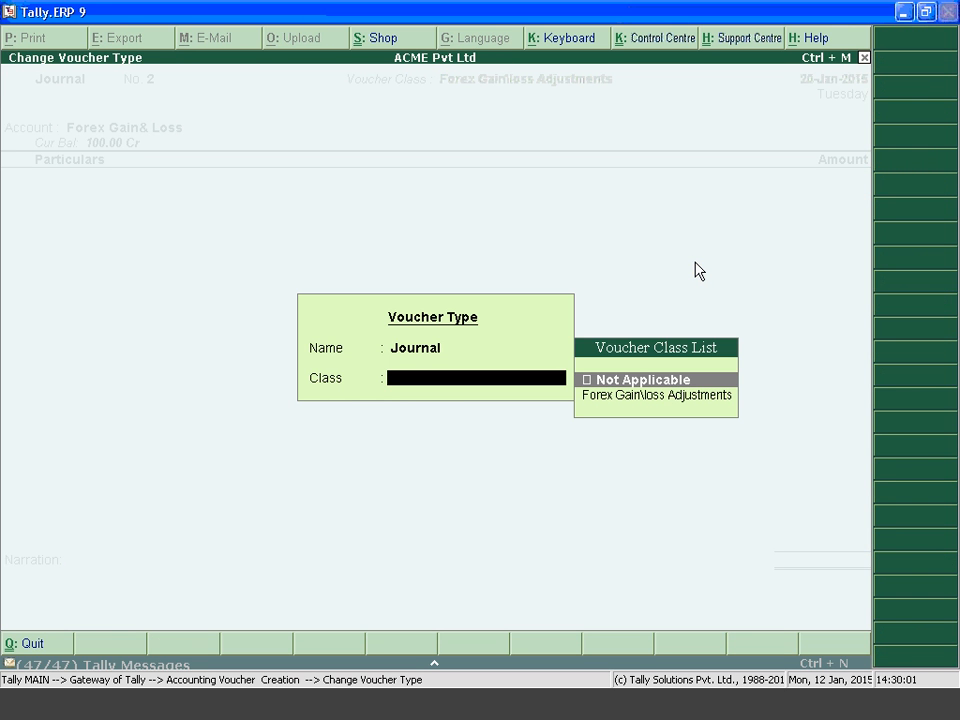
key(Return)
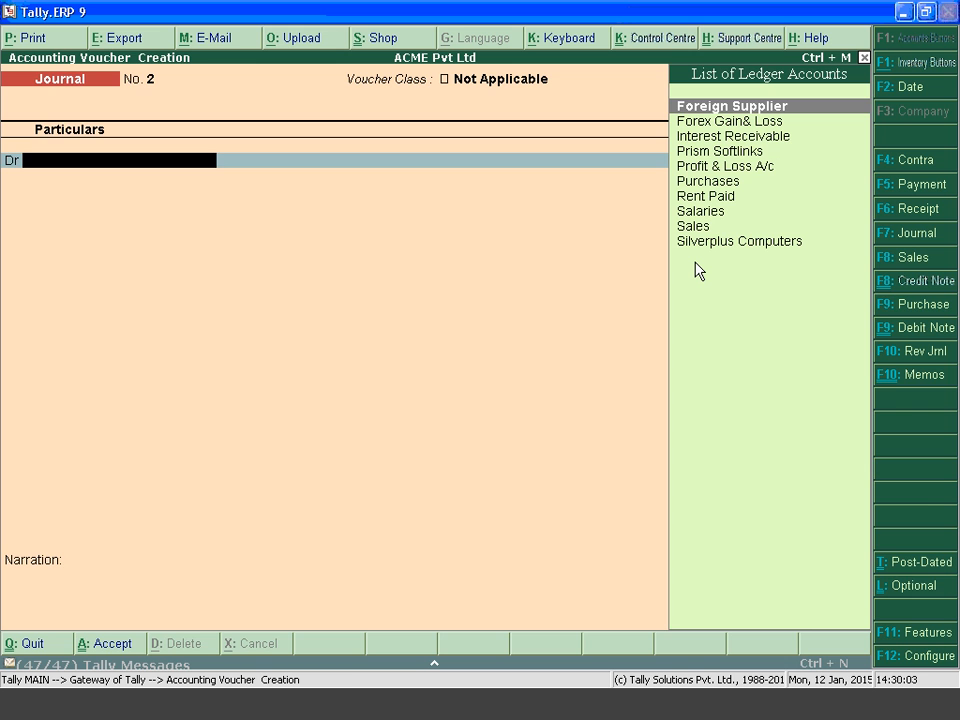
key(F2)
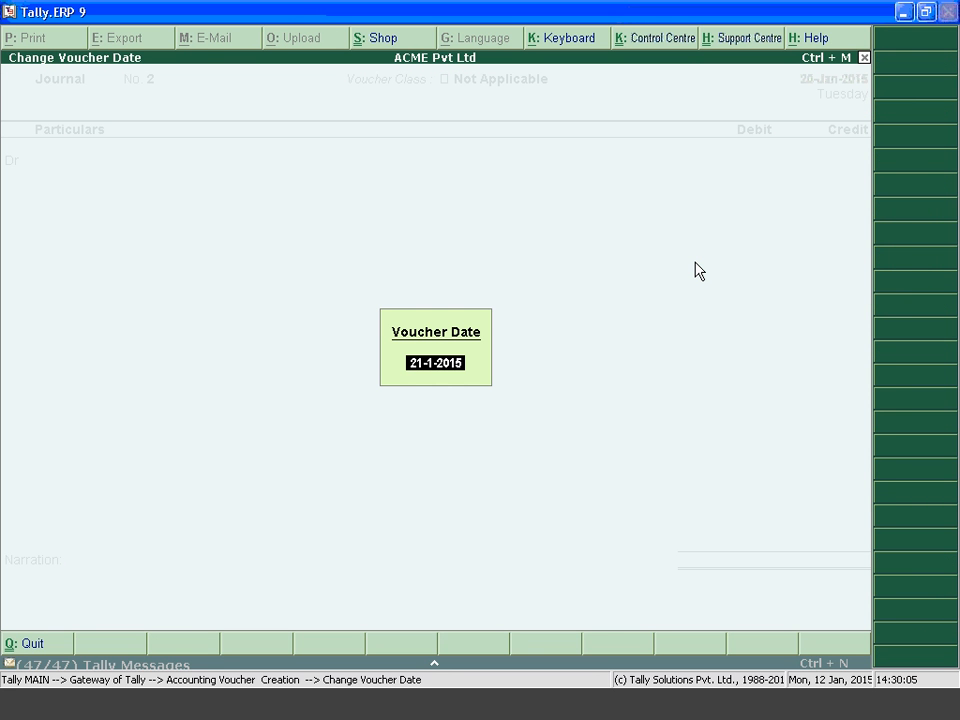
text(10.1.2015)
key(Return)
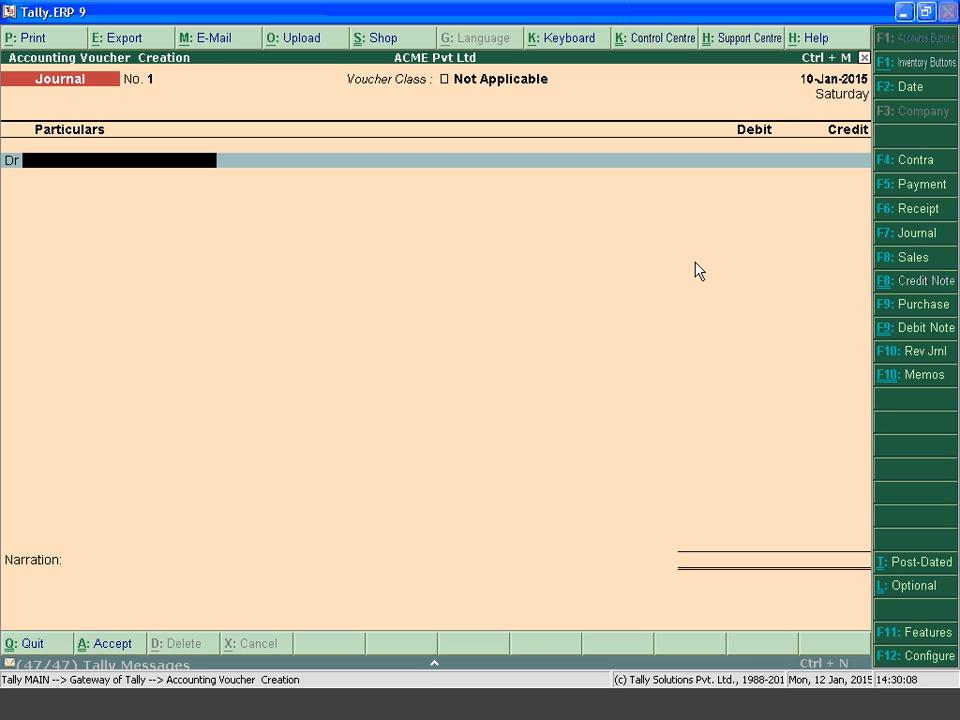
Debit the Salaries ledger with 50,000 in the journal voucher.
text(Sa)
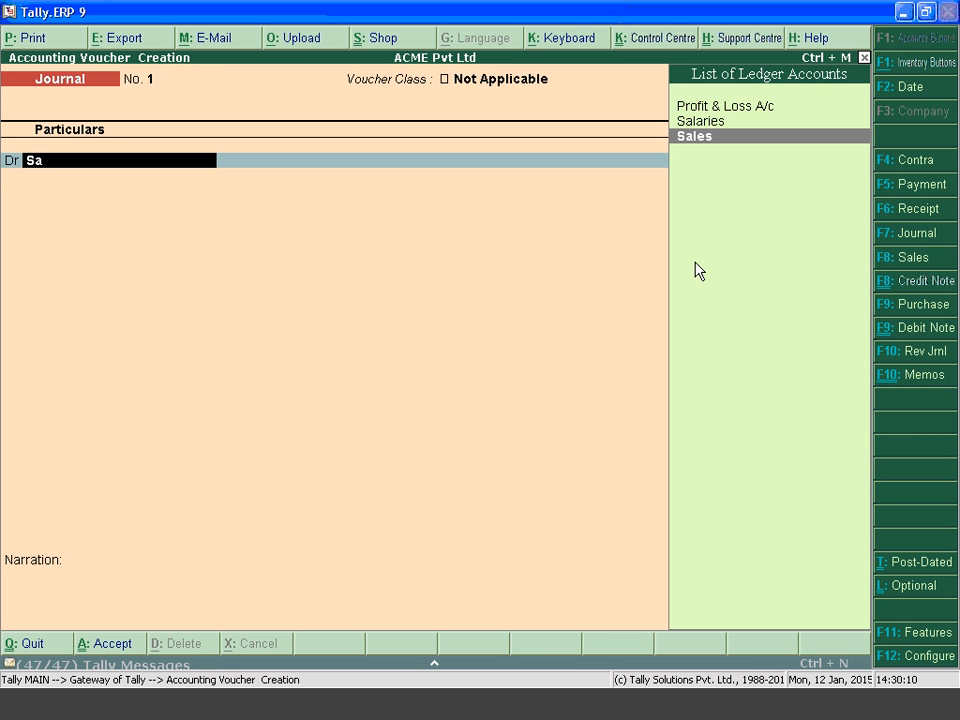
key(Up)
key(Return)
text(5)
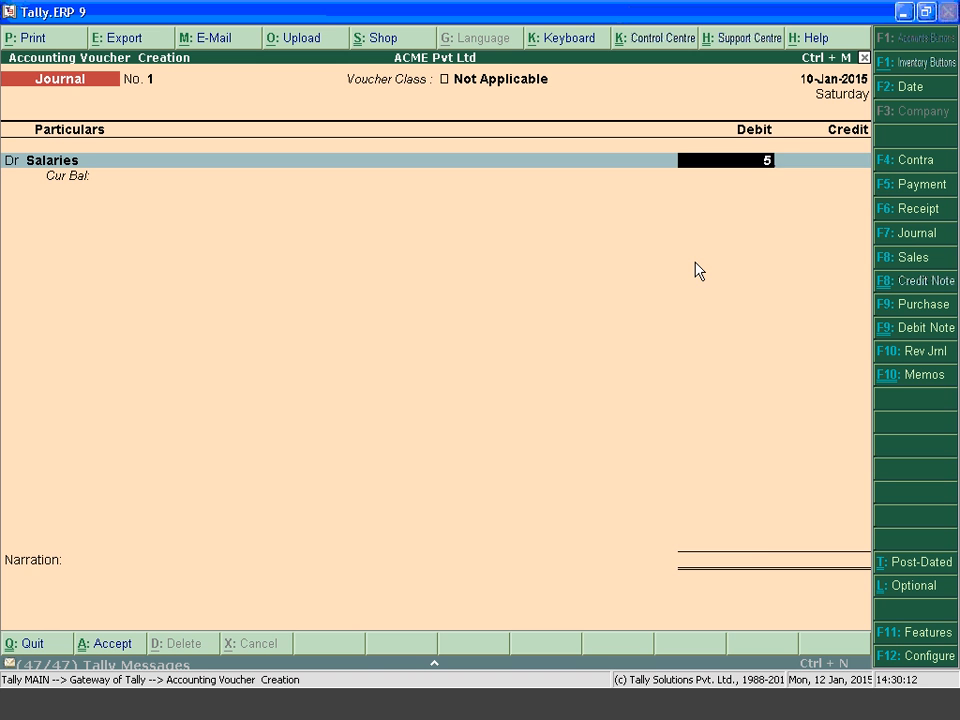
text(0,000)
key(Return)
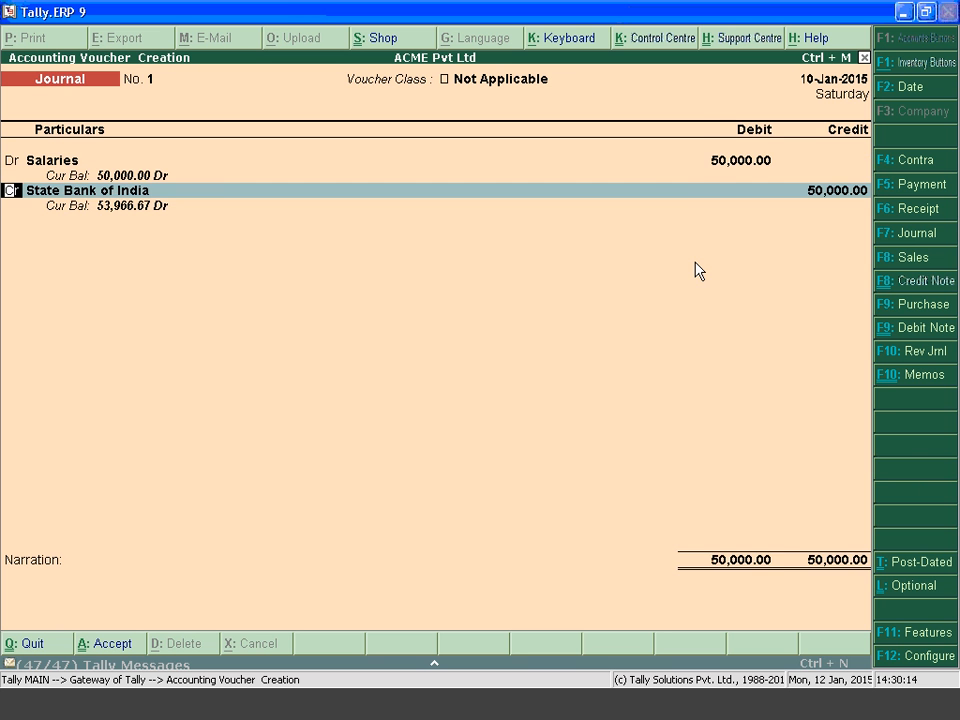
Clear the proposed credit ledger and start creating a new ledger named Provisions without an alias.
key(Return)
text(P)
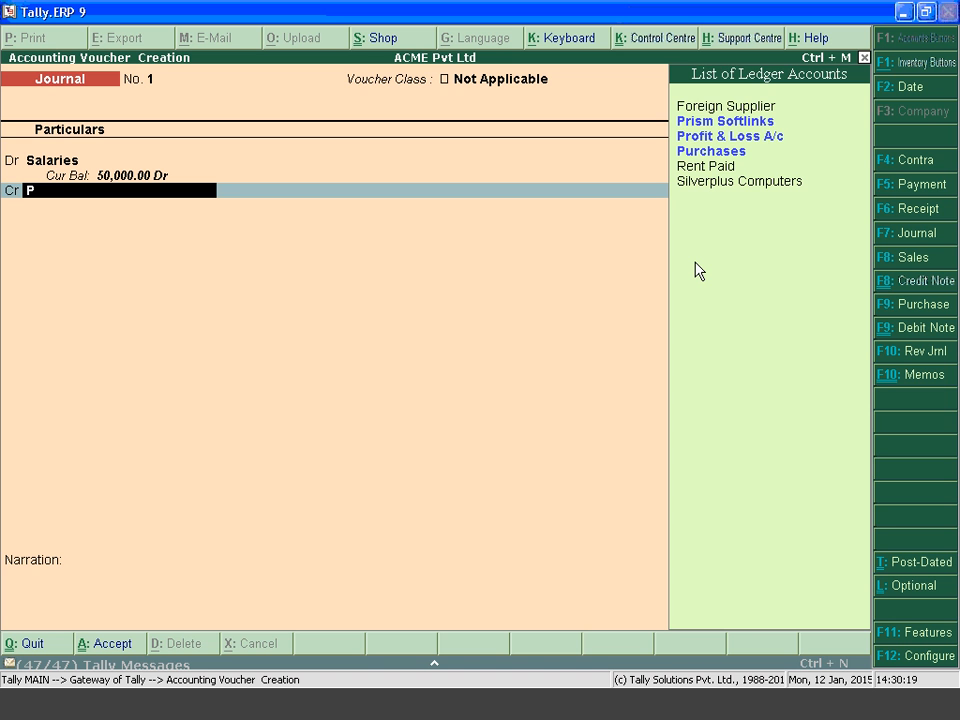
key(BackSpace)
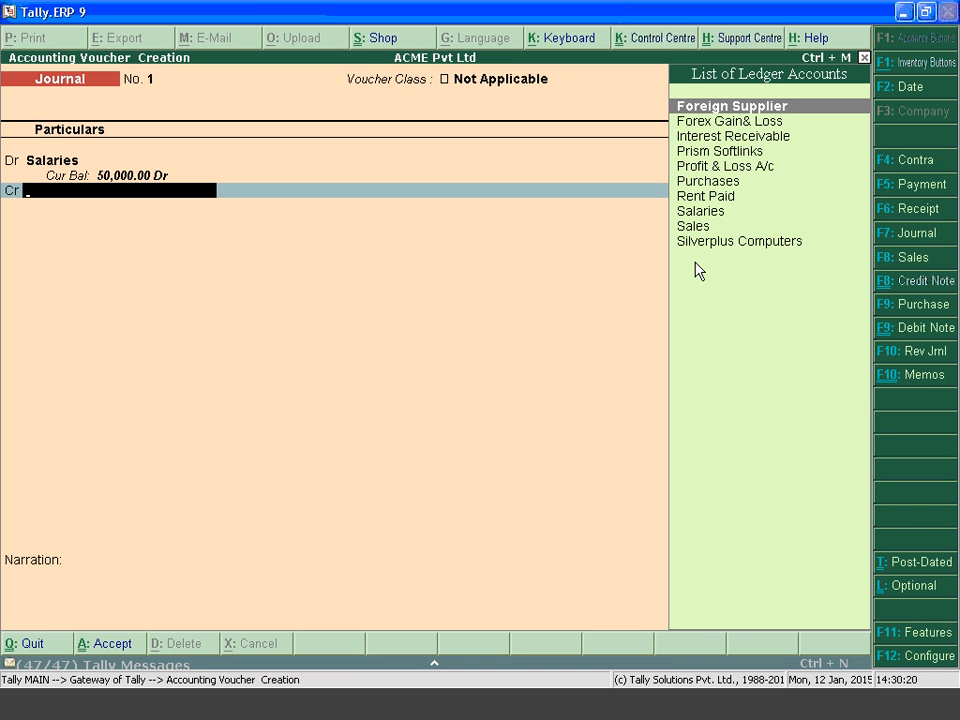
key(alt+c)
text(Pr)
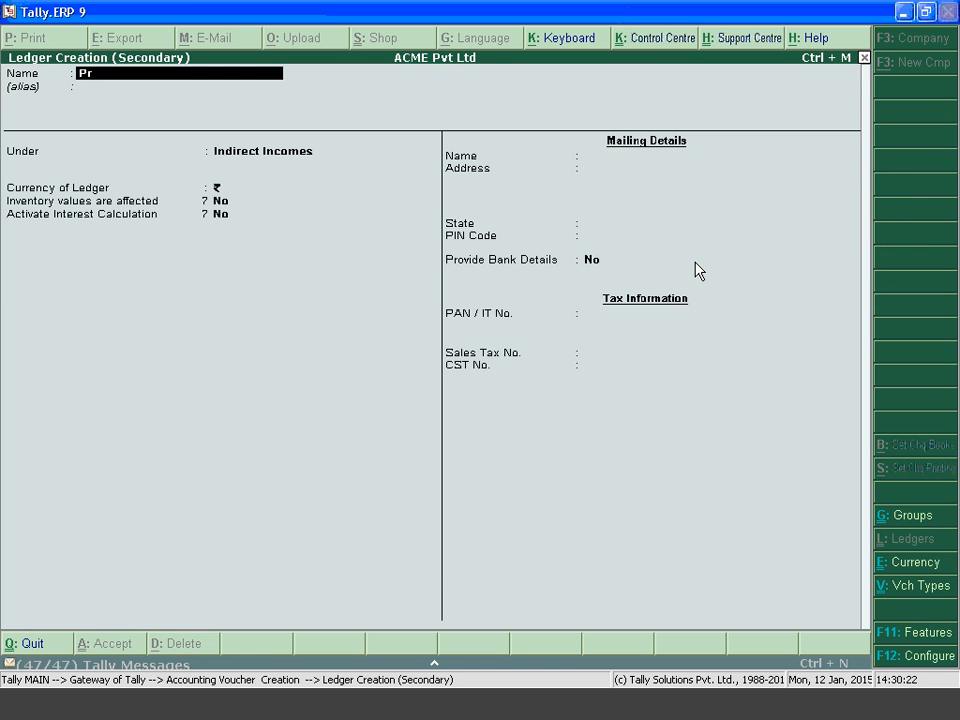
text(ovisions)
key(Return)
key(Return)
Place the Provisions ledger under Current Liabilities, save it and credit it with the proposed 50,000.00.
text(Cure)
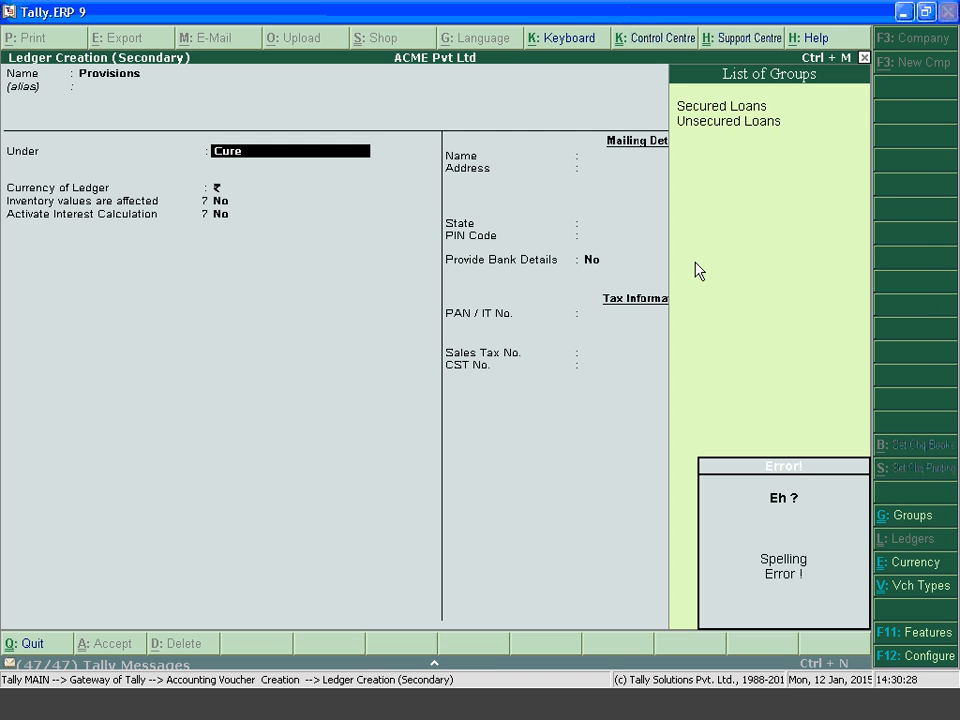
key(BackSpace)
key(Down)
key(Return)
key(Return)
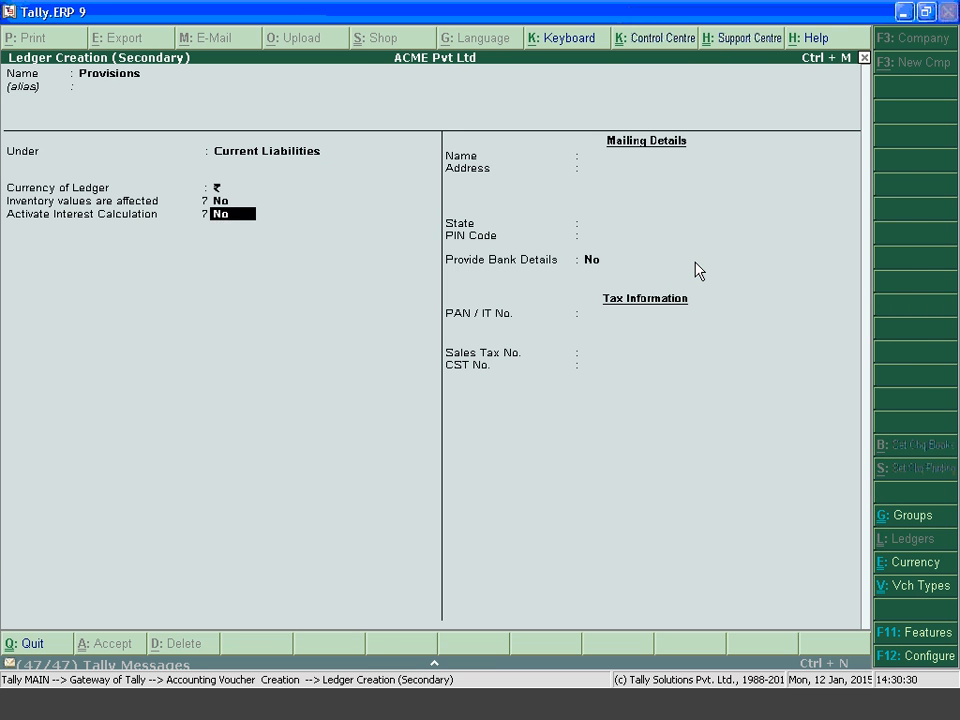
key(Return)
key(Return)
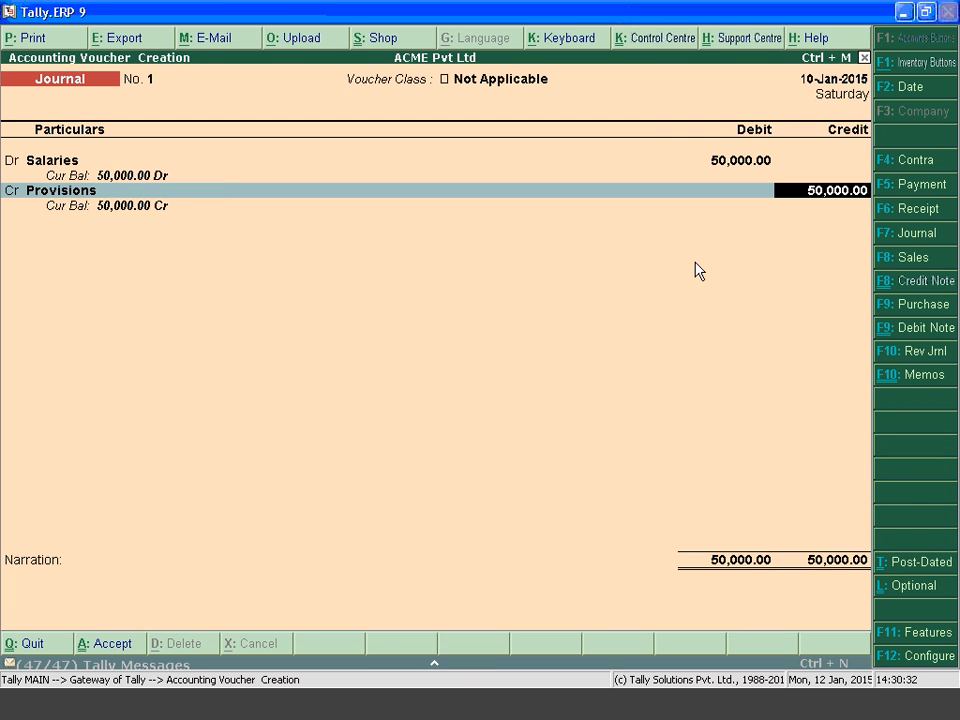
key(Return)
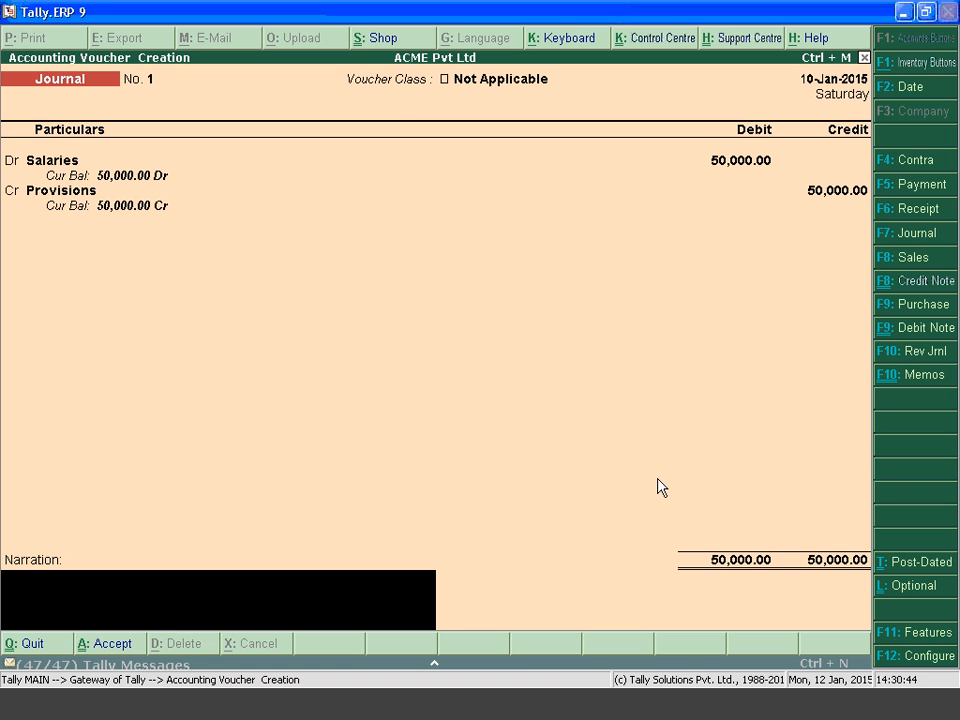
Mark the journal voucher as Optional, save it without a narration and return to the Gateway of Tally.
key(ctrl+l)
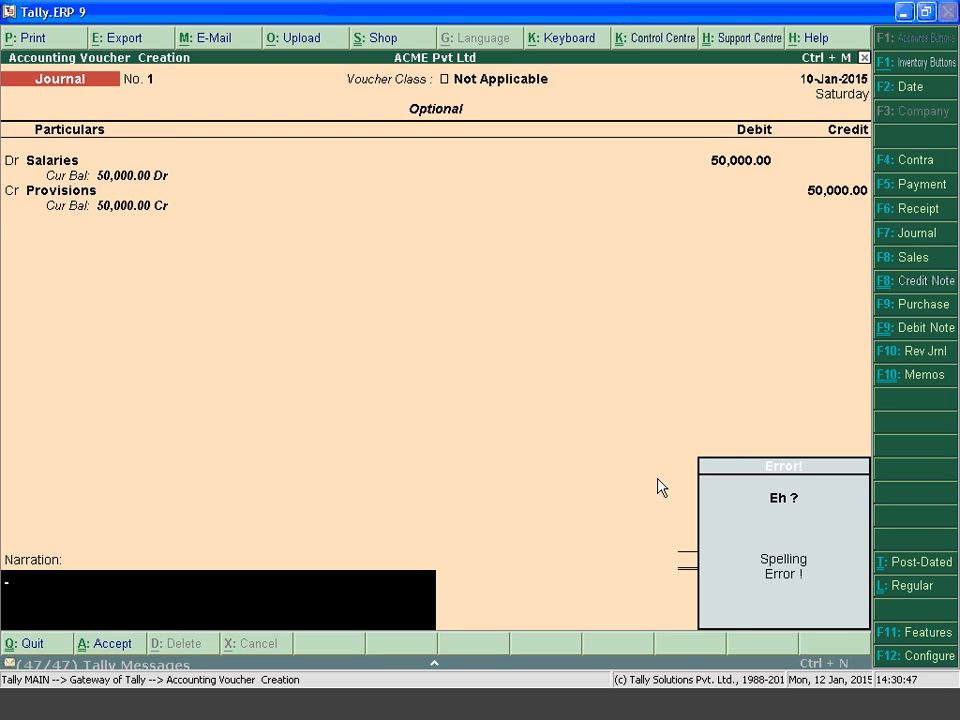
key(Return)
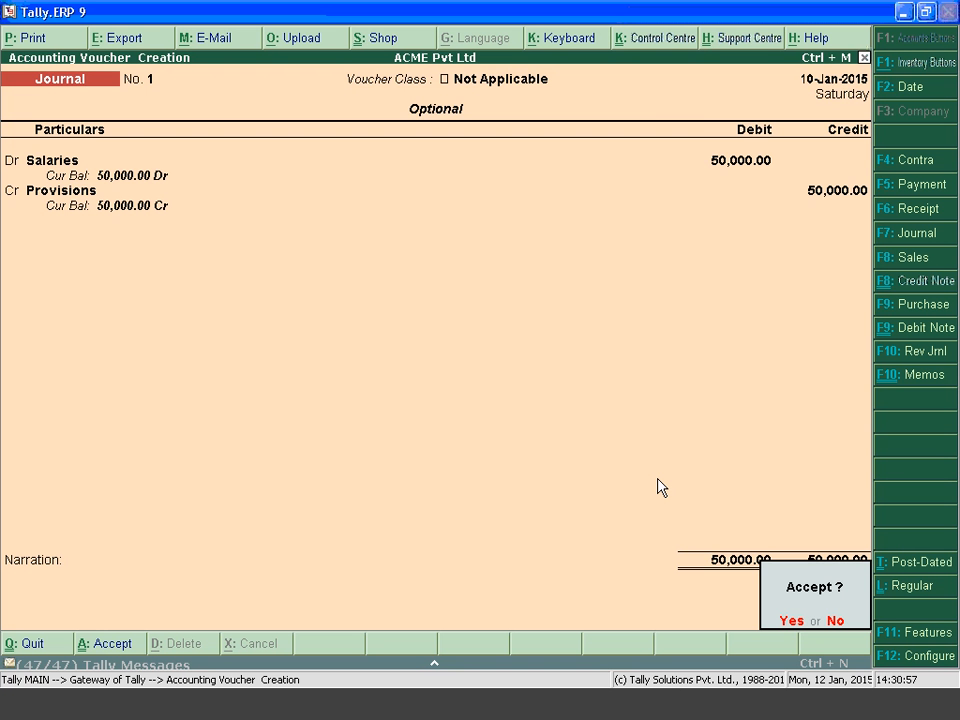
key(y)
key(Escape)
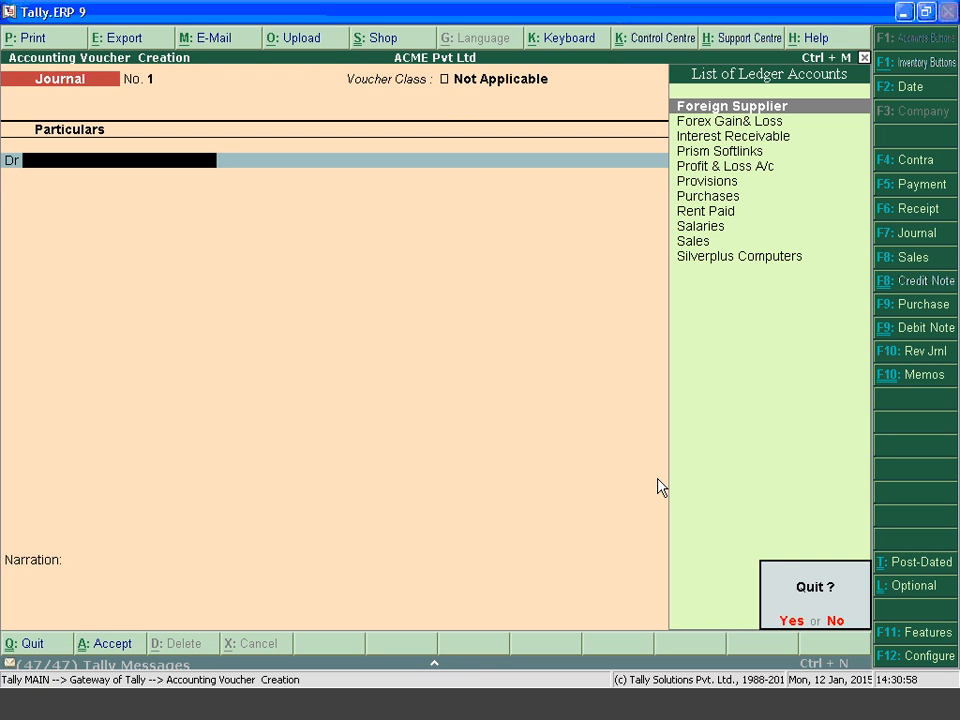
key(y)
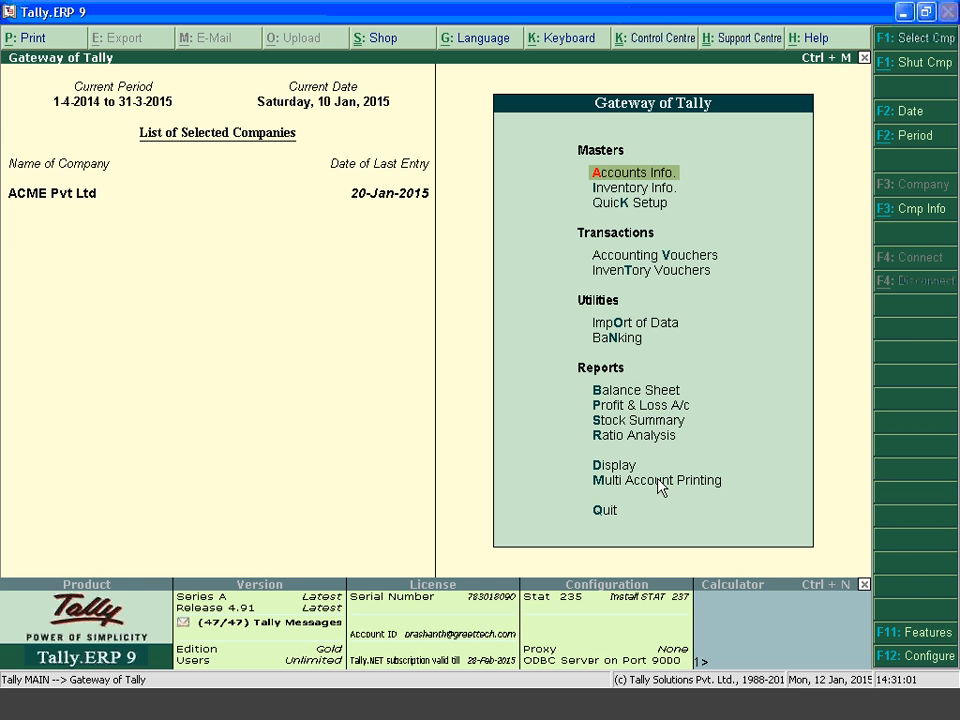
Show the Profit & Loss A/c for 10-Jan-2015 only.
key(p)
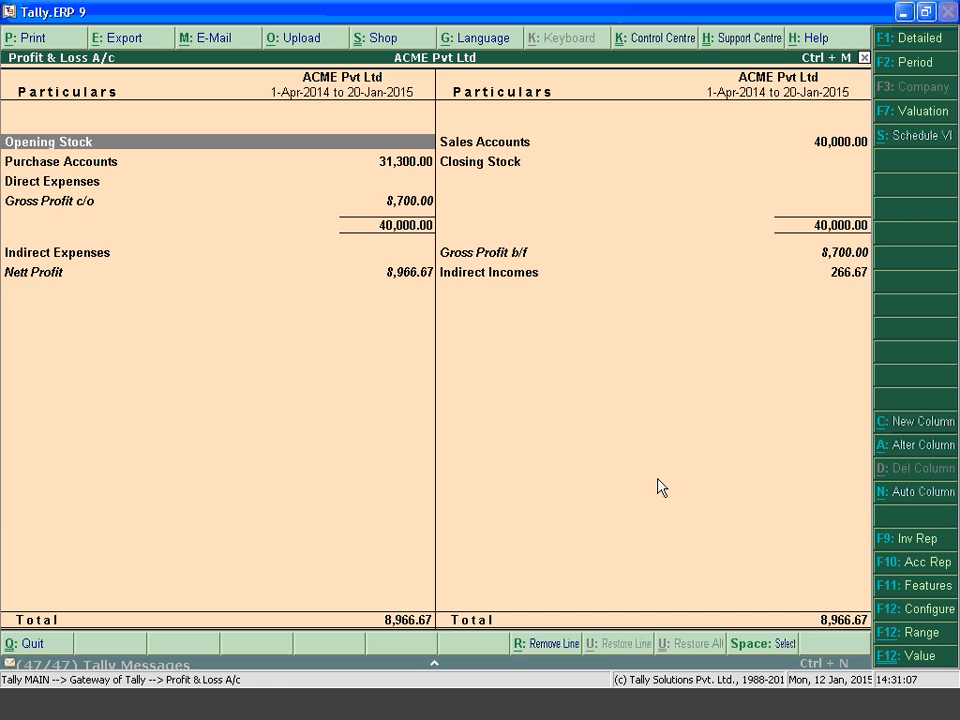
key(F2)
text(10.1)
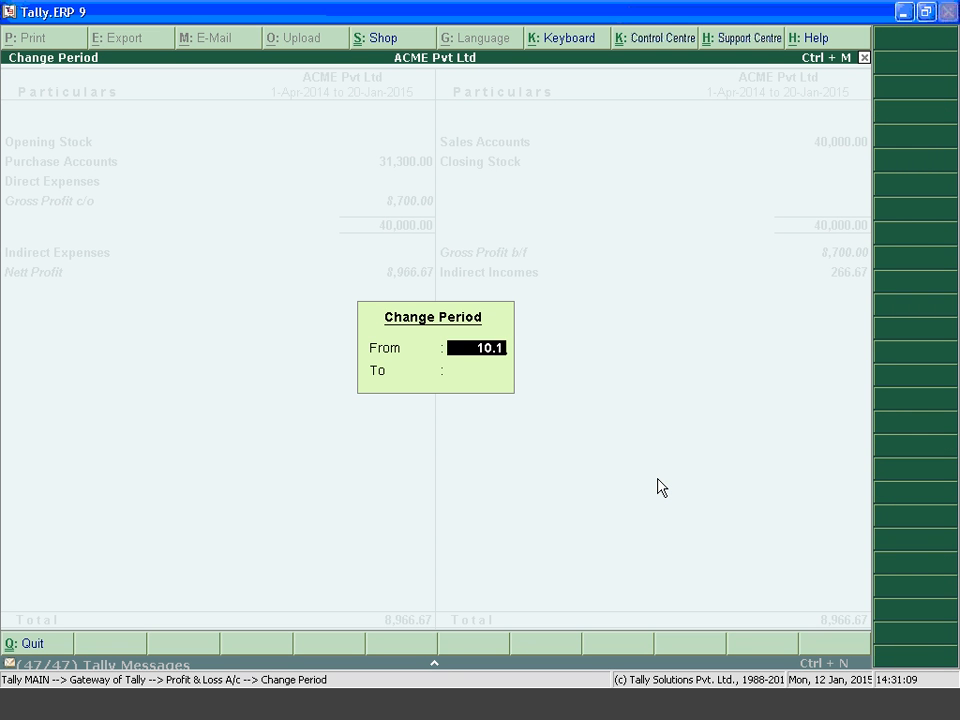
key(Return)
text(1)
text(015)
key(Return)
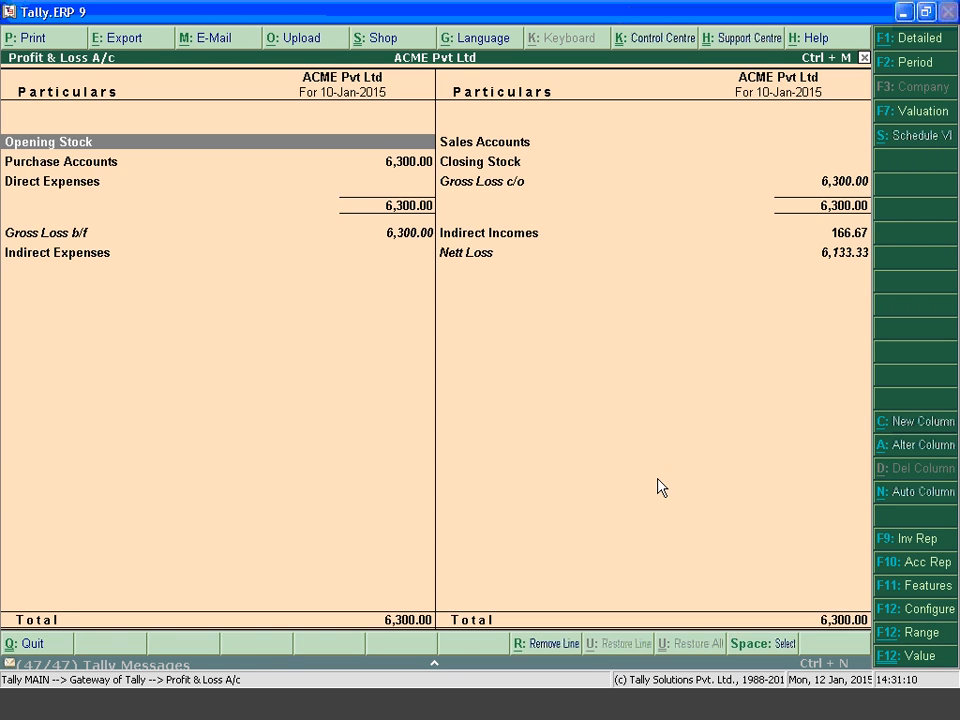
Show the Profit & Loss A/c in detail, examine Salaries under Indirect Expenses and close the report.
key(Down)
key(Down)
key(Down)
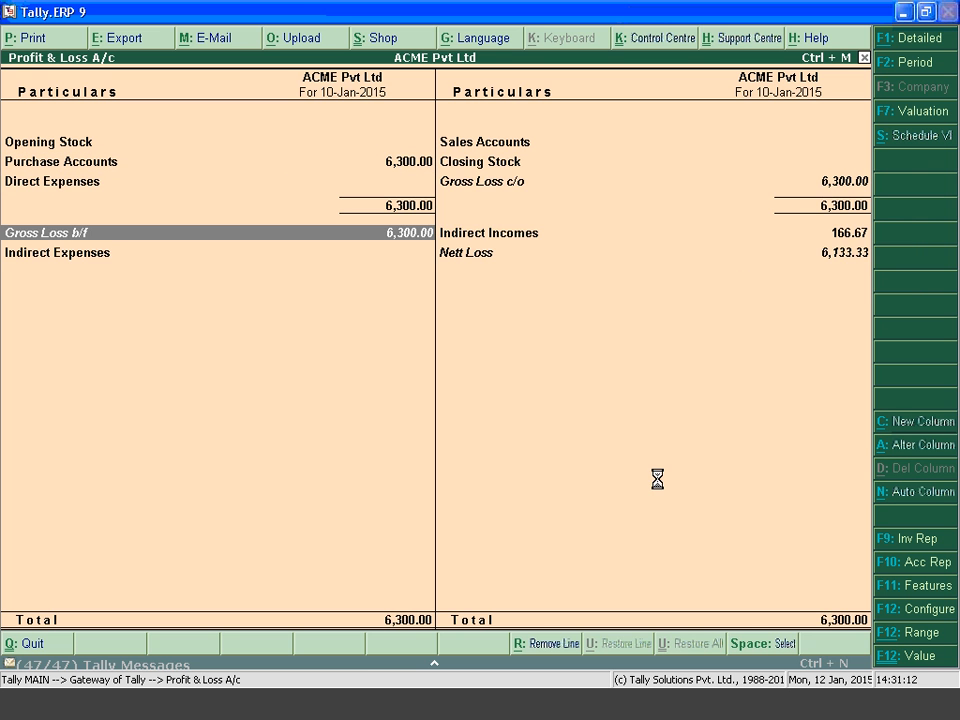
key(alt+F1)
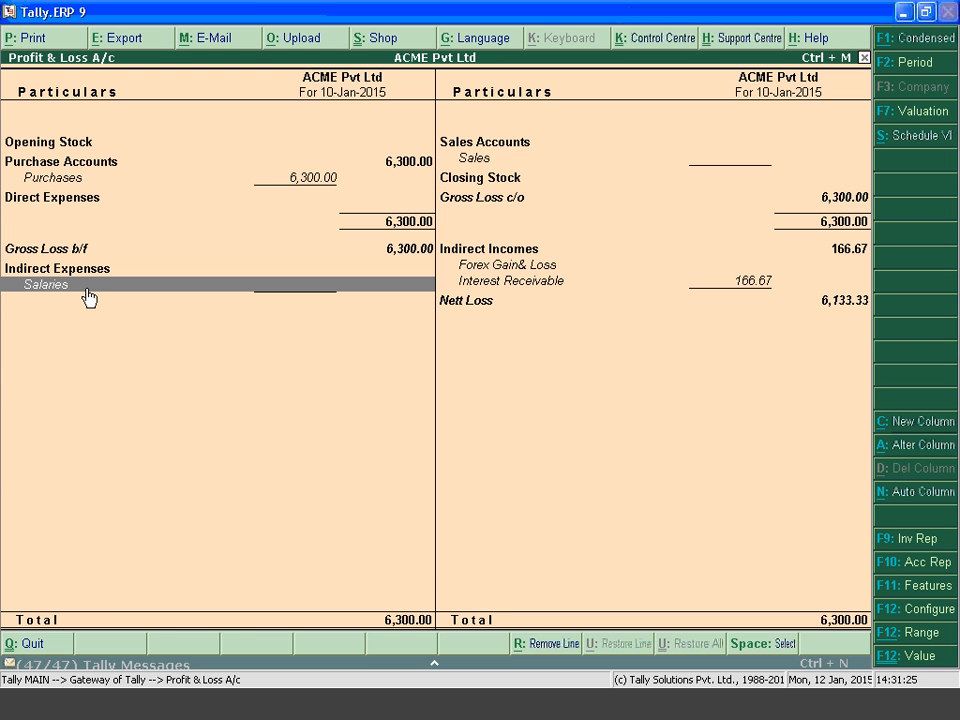
key(Escape)
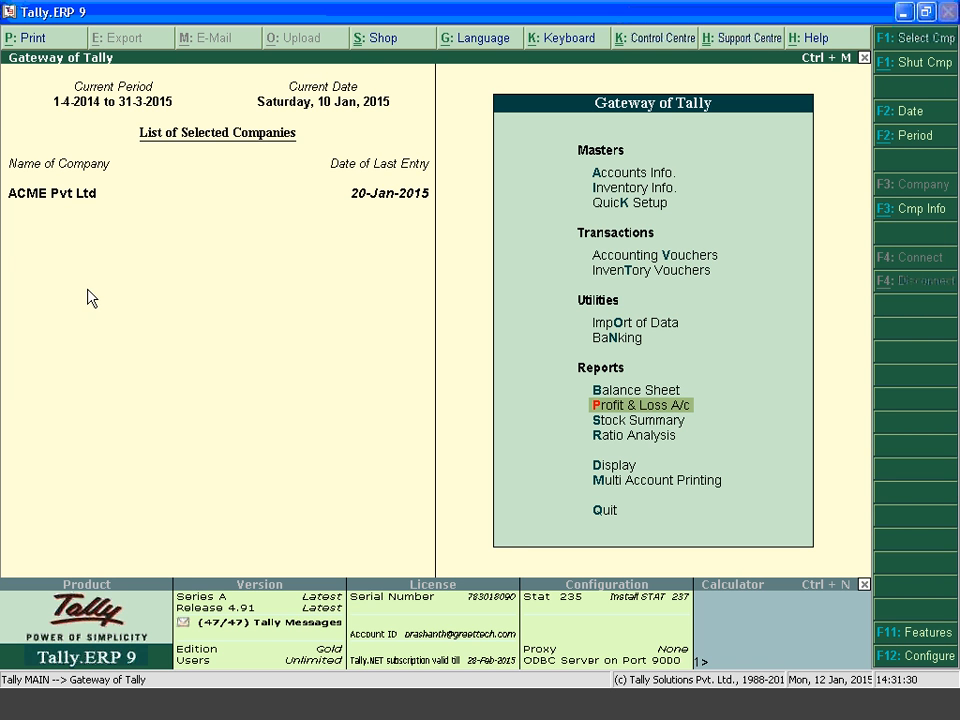
Open the Salaries journal voucher of 10-1-2015 from the Optional Vouchers exception report for alteration.
click(622, 467)
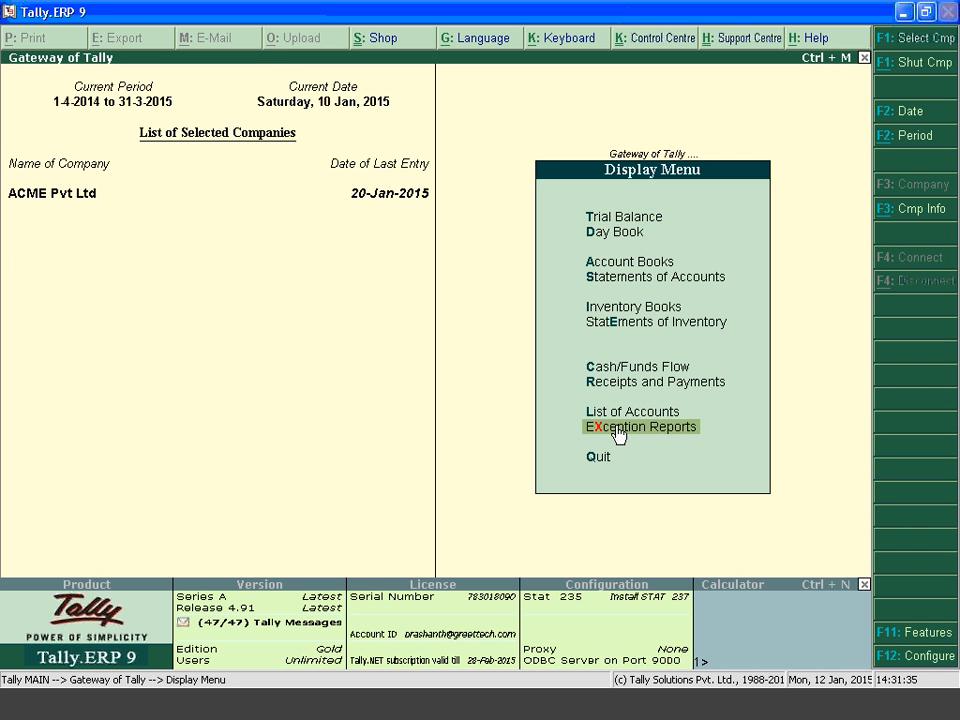
click(617, 428)
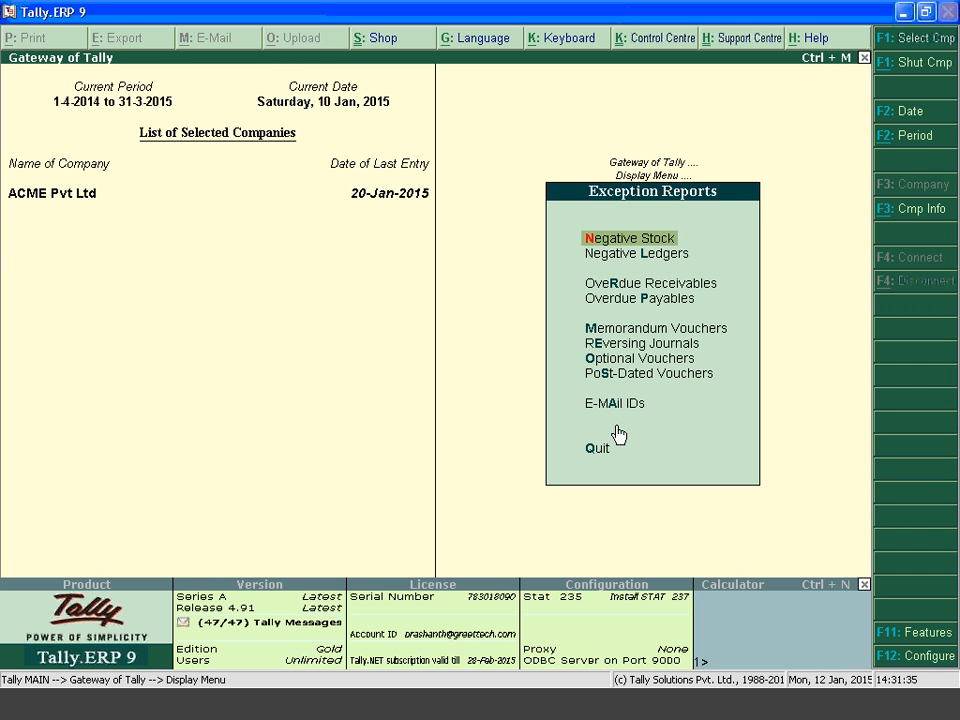
click(626, 362)
key(Return)
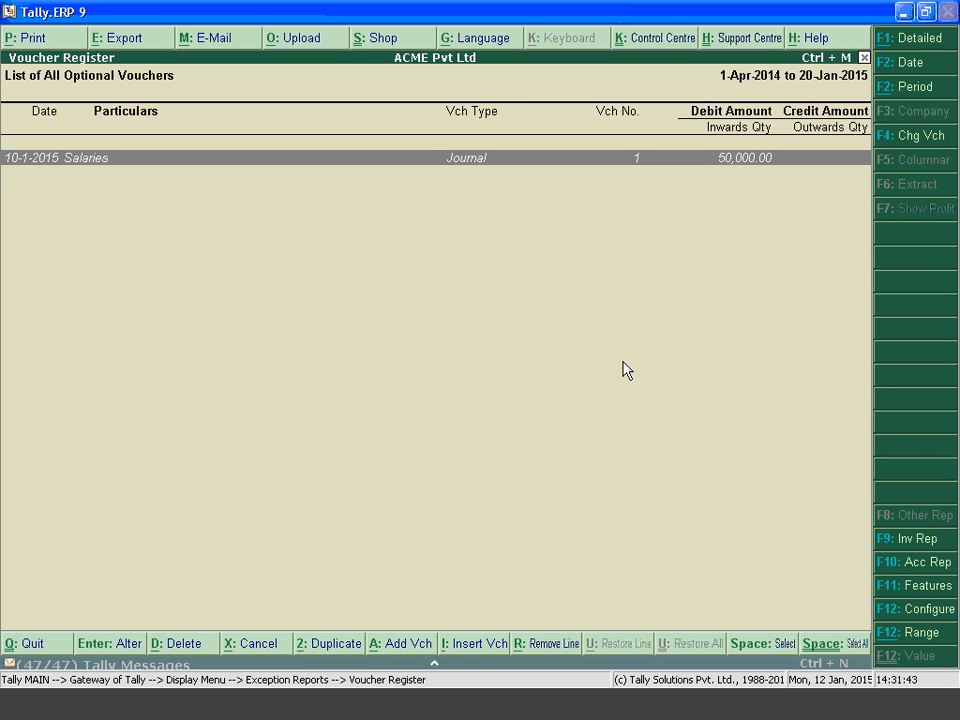
key(Return)
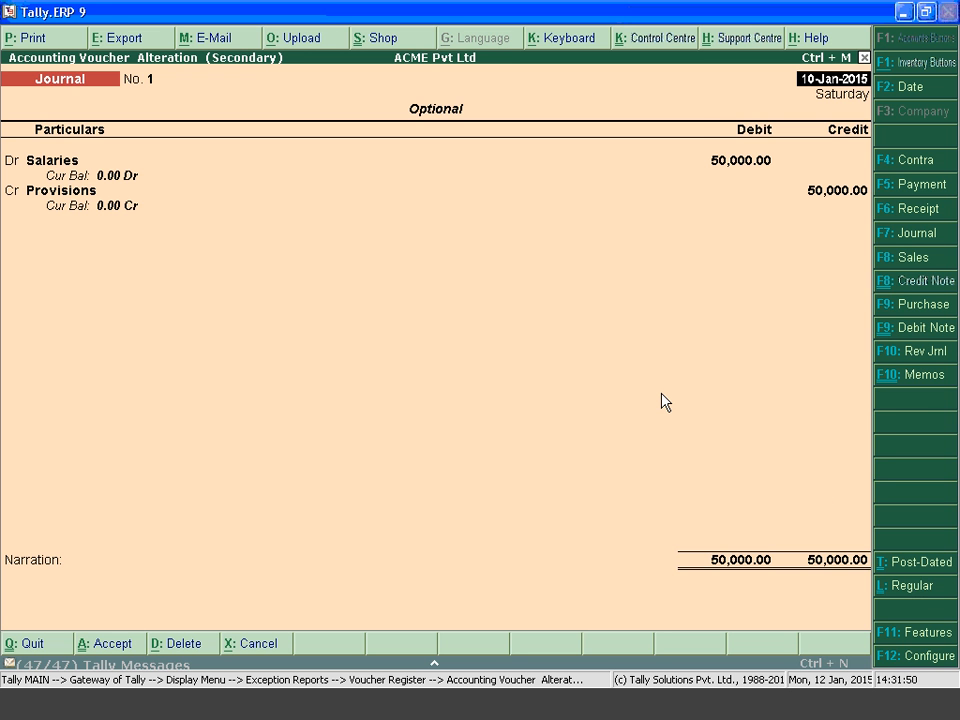
Convert the optional Salaries journal voucher to Regular, save it with its entries unchanged and return to the Gateway of Tally.
key(ctrl+l)
key(Return)
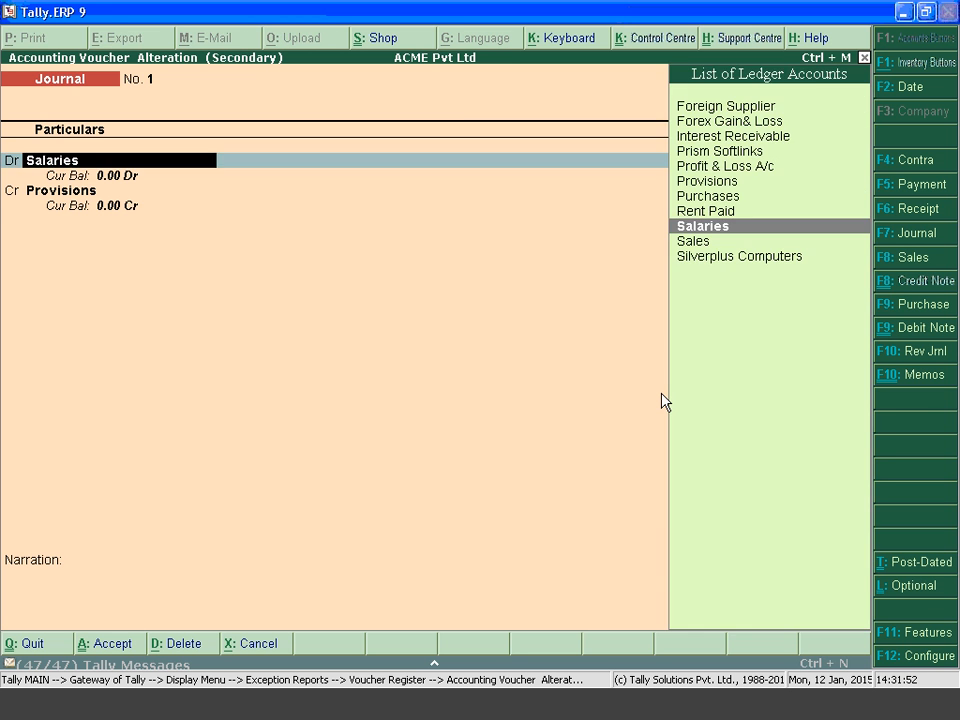
key(Return)
key(Return)
key(Return)
key(Return)
key(Return)
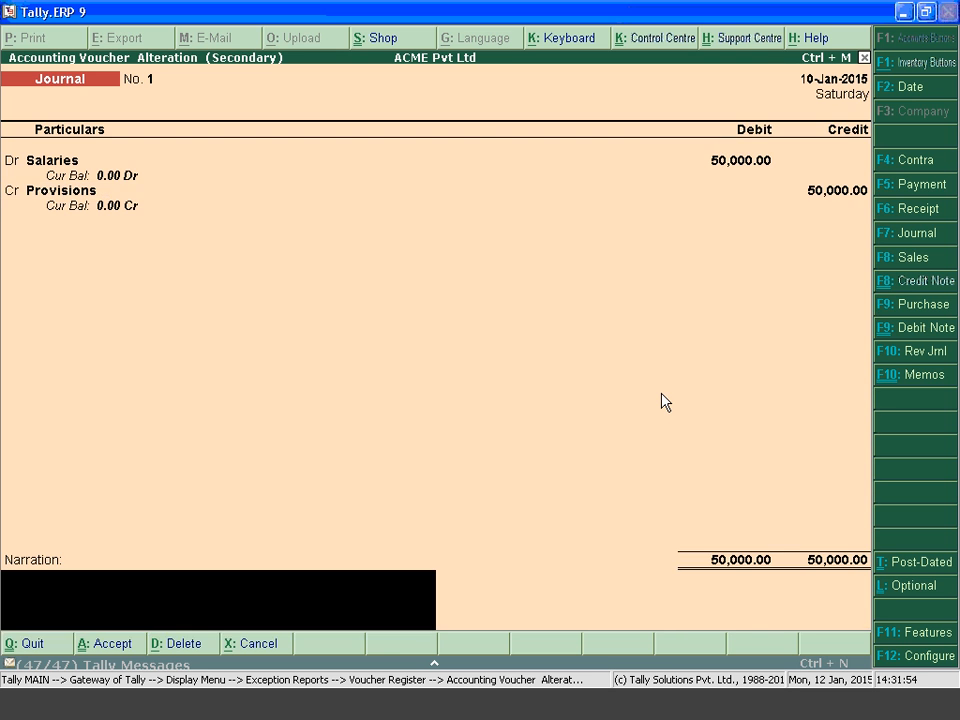
key(Return)
key(Return)
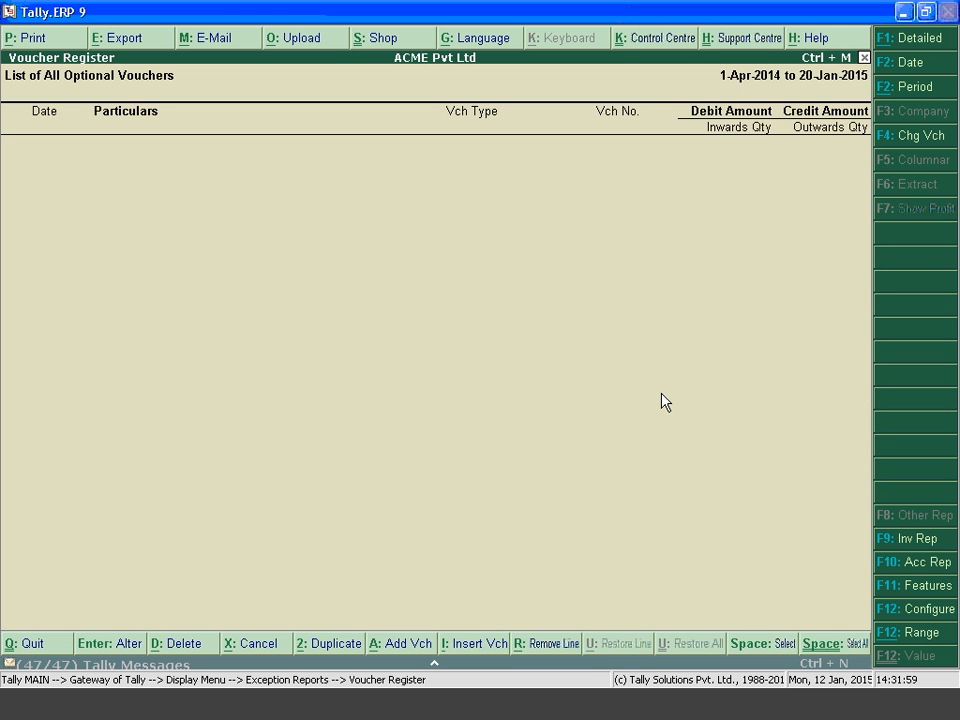
key(Escape)
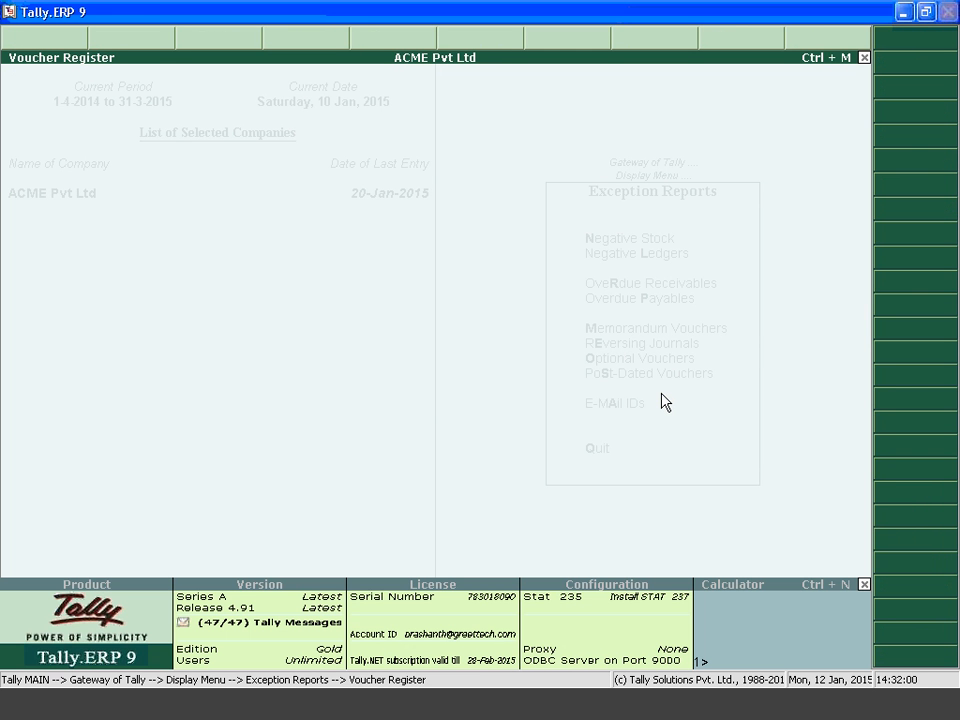
key(Escape)
key(Escape)
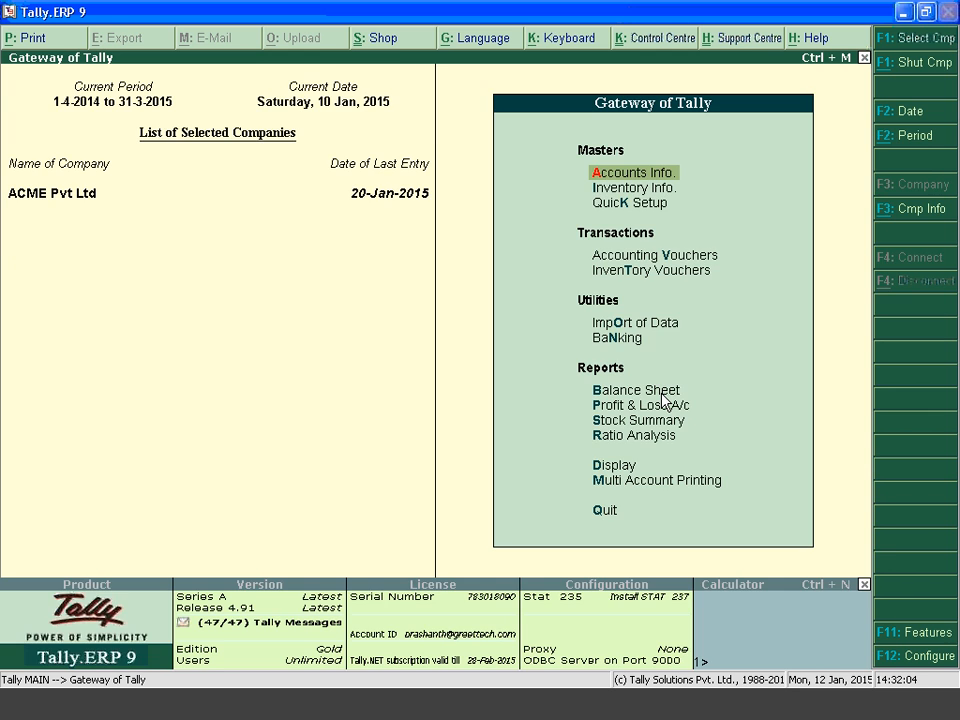
Show the Profit & Loss A/c in detail and examine the January vouchers of the Salaries ledger under Indirect Expenses.
key(p)
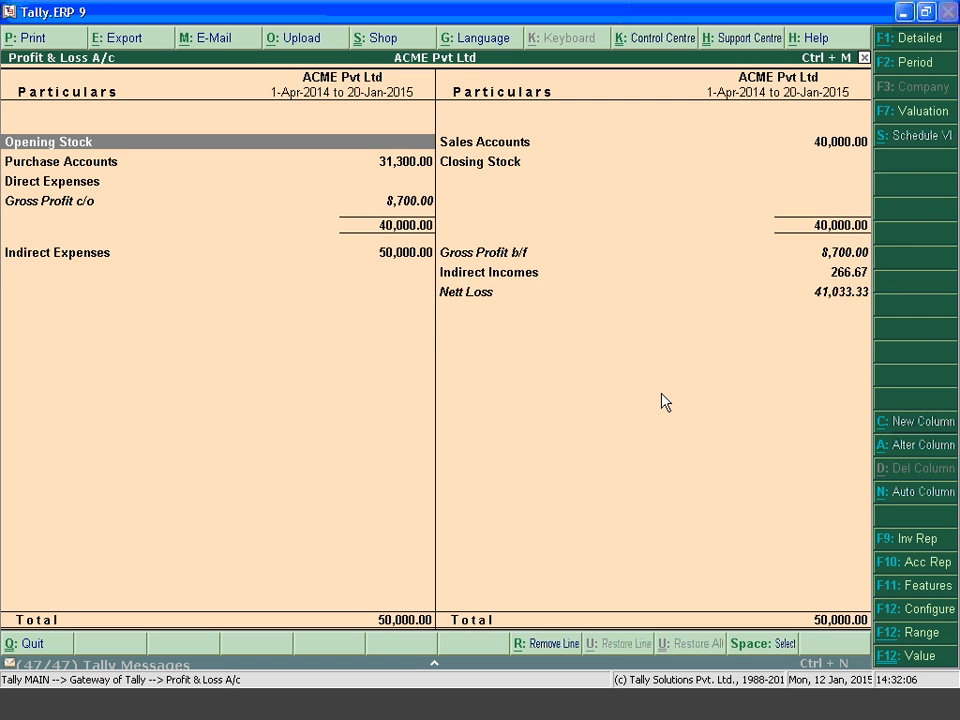
key(alt+F1)
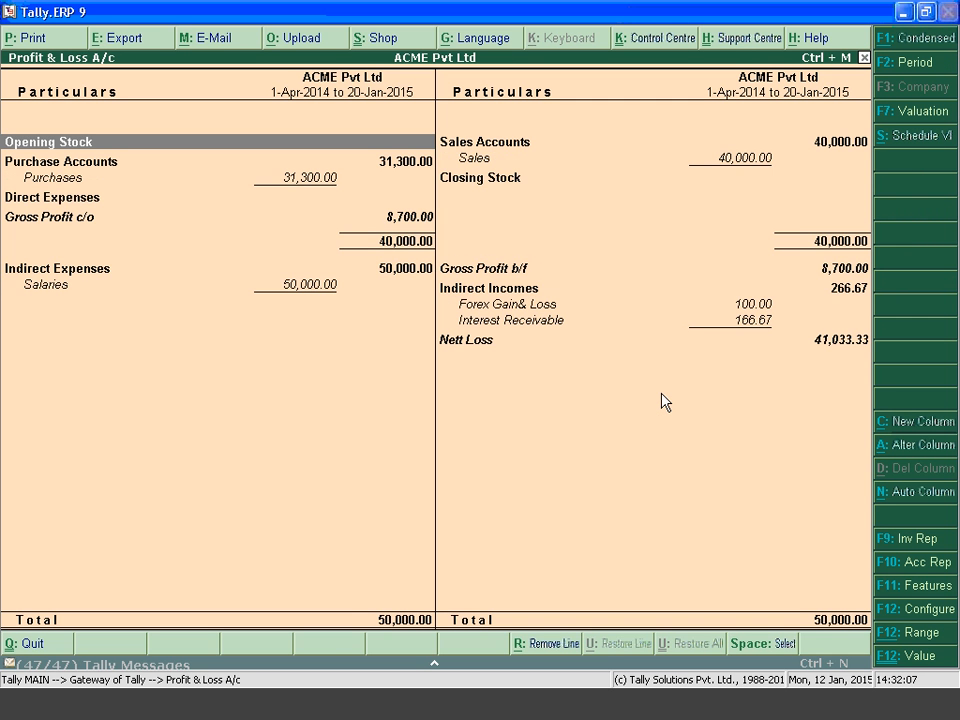
click(42, 290)
click(43, 290)
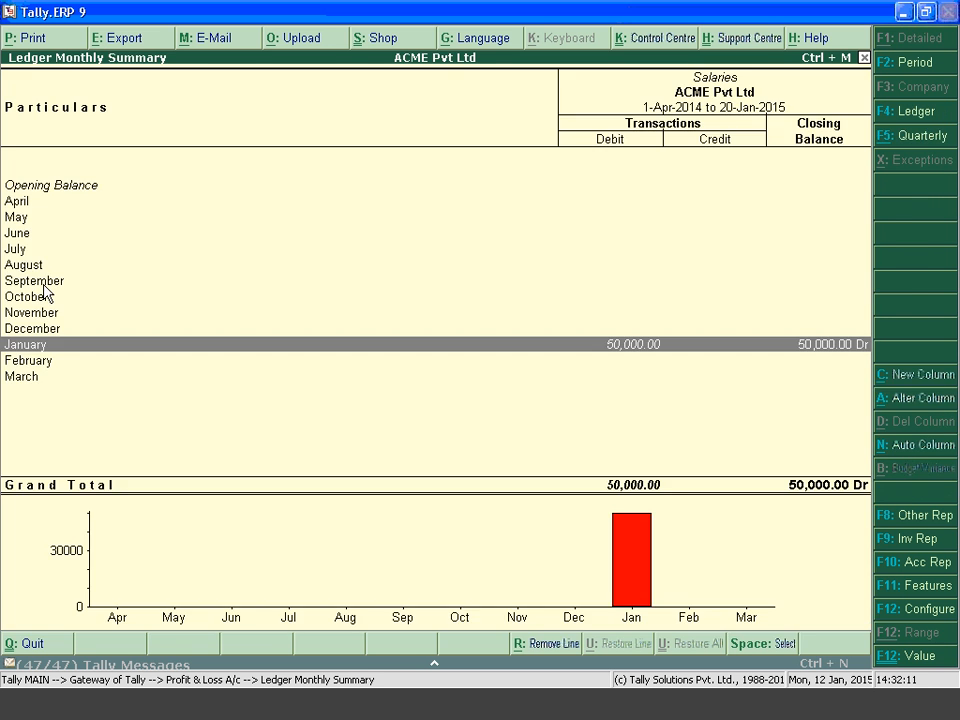
key(Return)
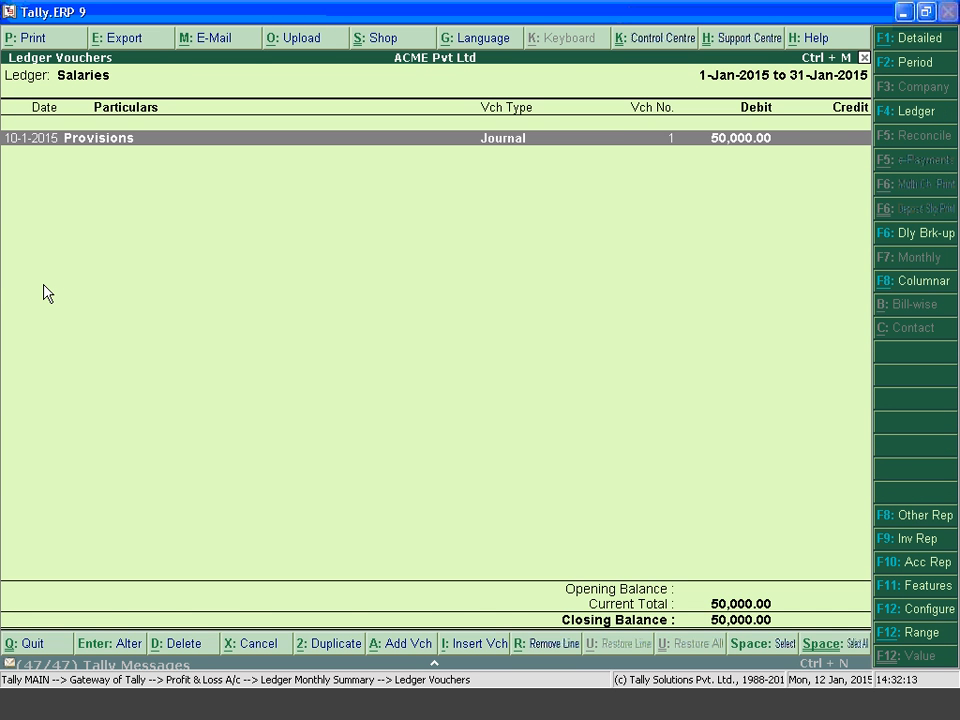
key(Escape)
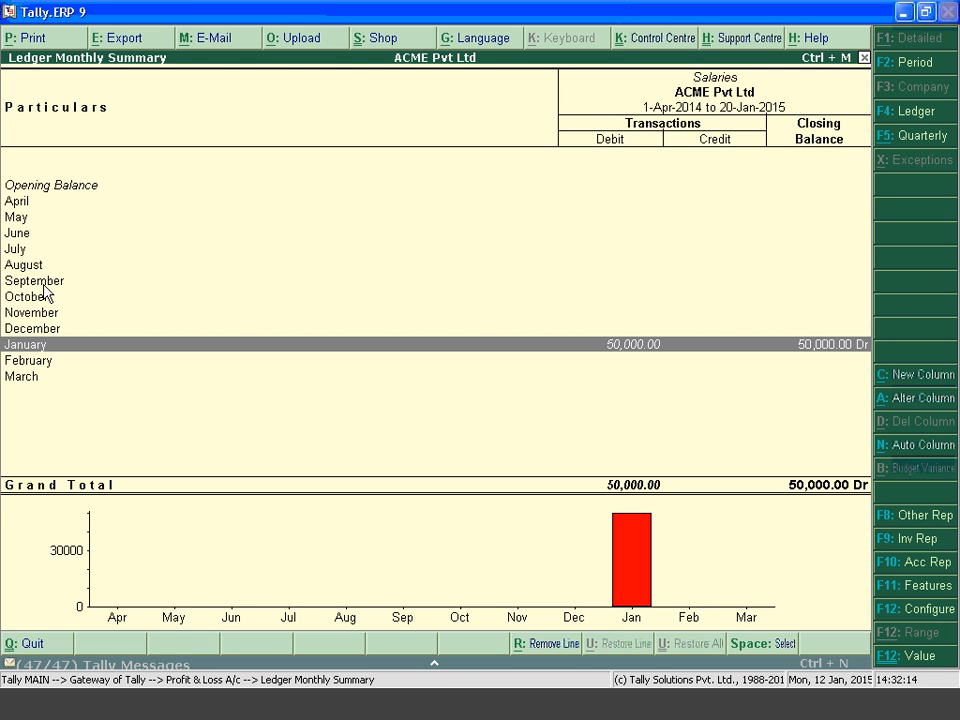
key(Escape)
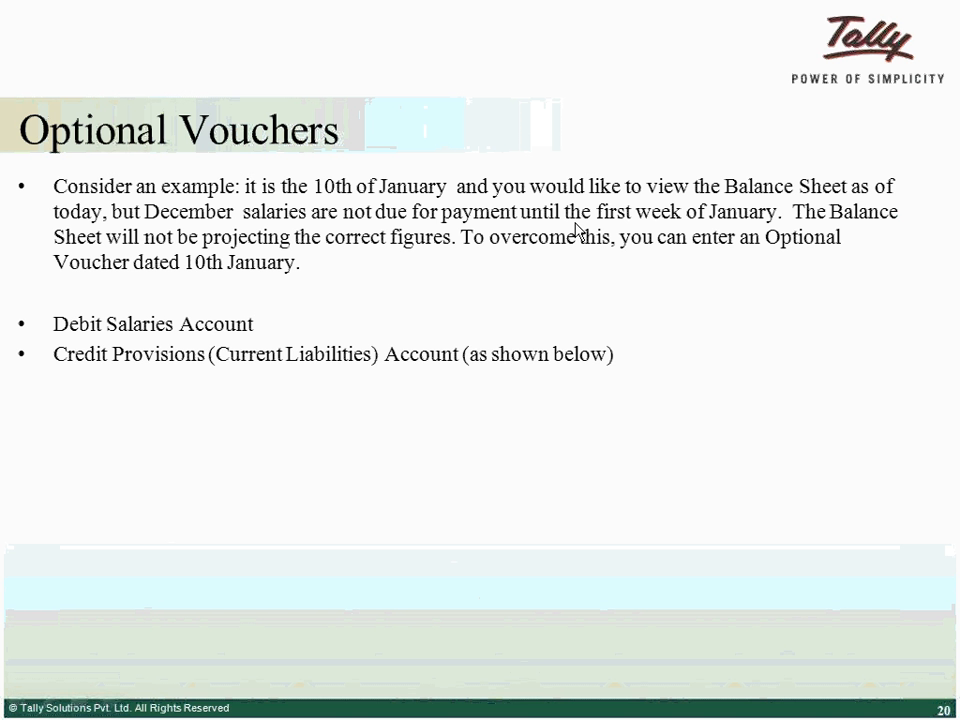
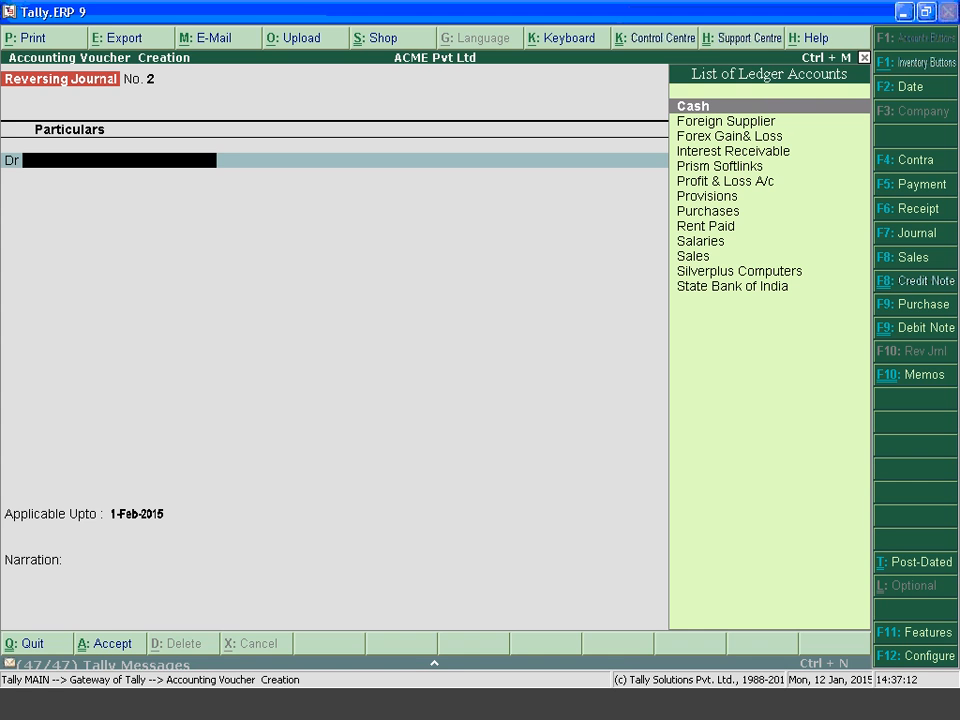
Leave the blank Reversing Journal voucher and start creating a new scenario in Accounts Info.
key(Escape)
key(Return)
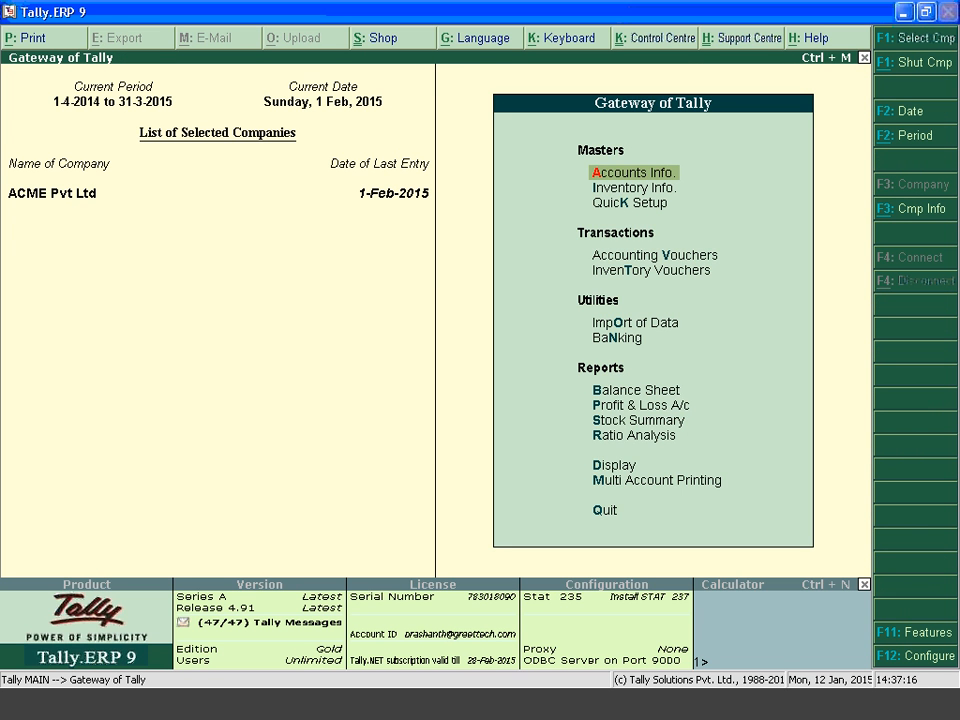
key(Return)
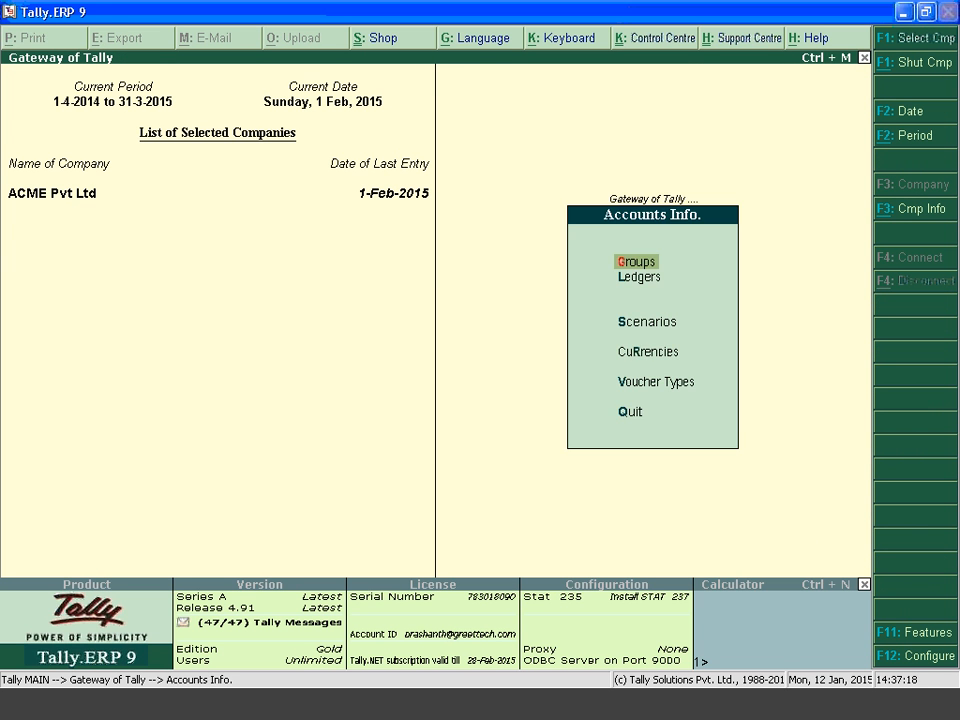
key(Down)
key(Down)
key(Return)
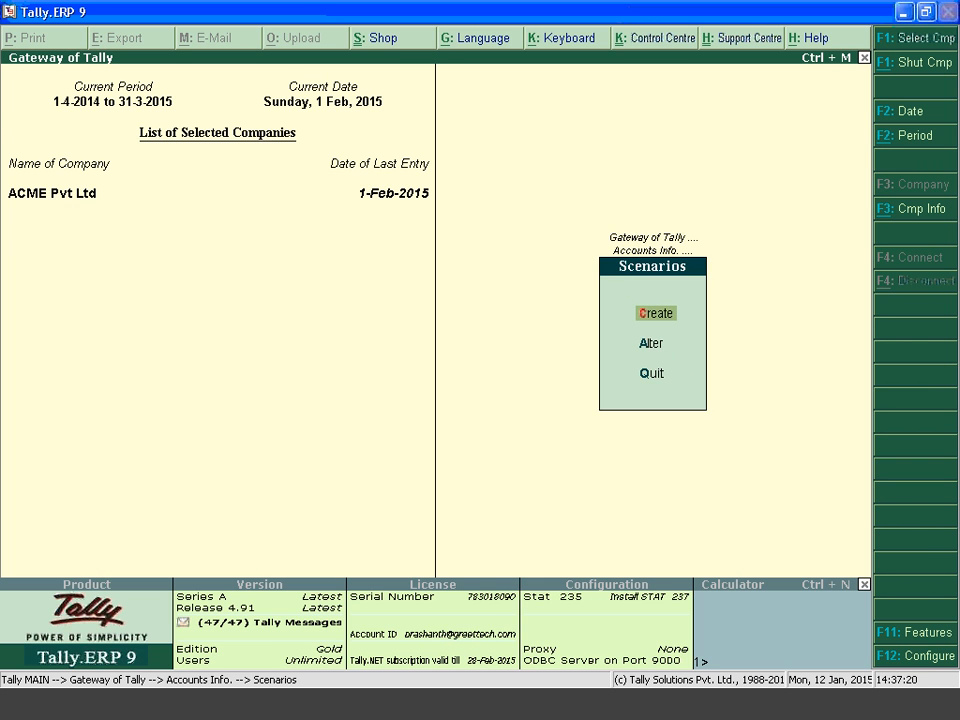
key(Return)
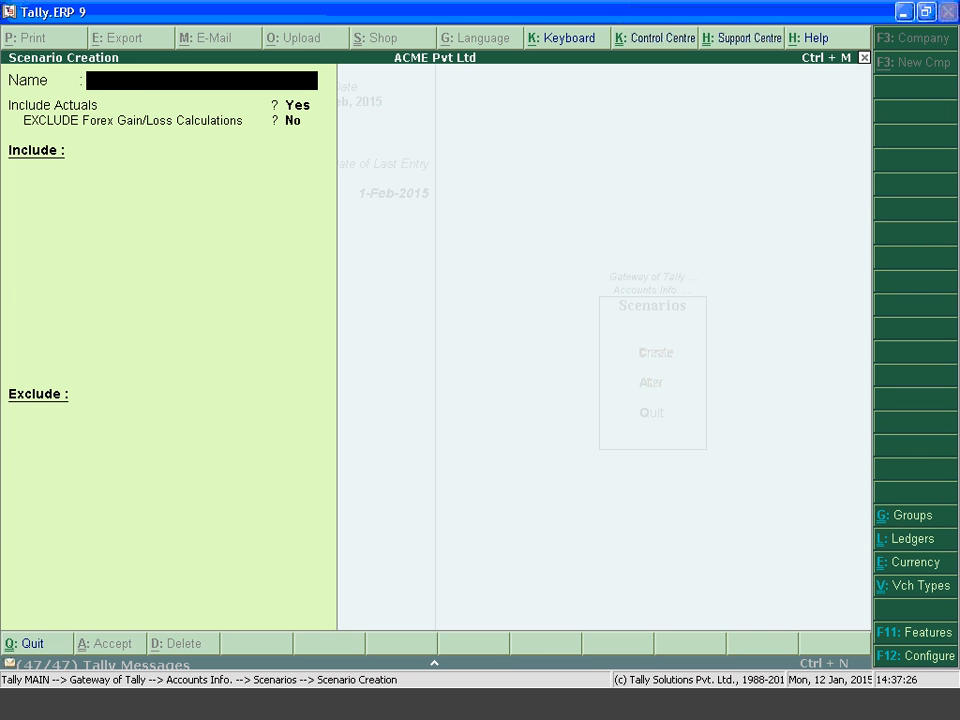
Name the scenario Include Actuals, keeping Include Actuals at Yes and the exclusion of Forex Gain/Loss calculations at No.
text(Include Actuals)
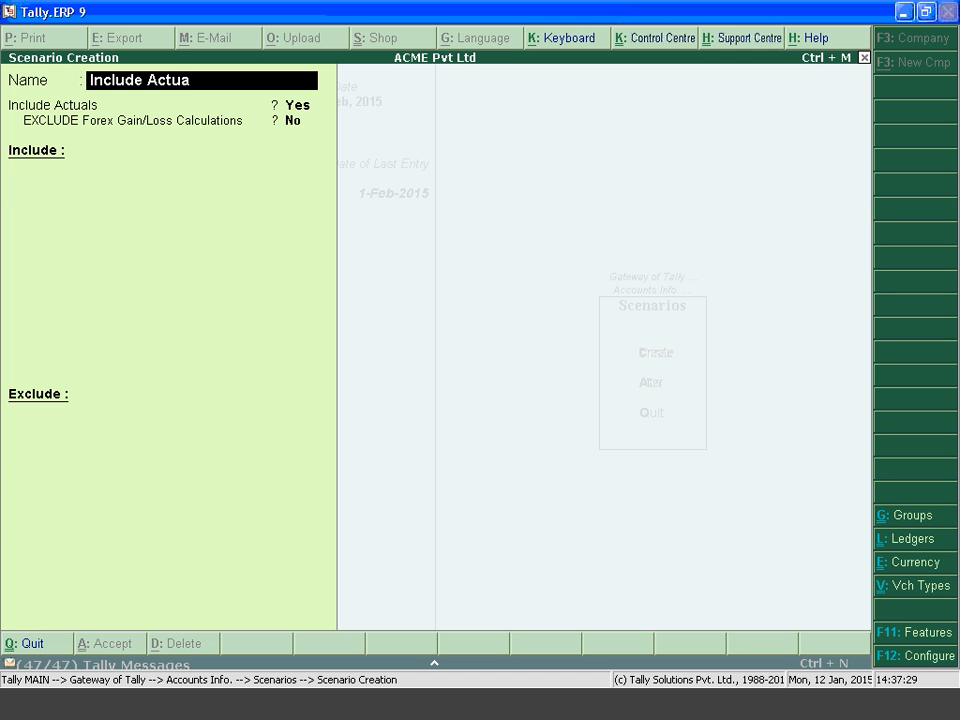
key(Return)
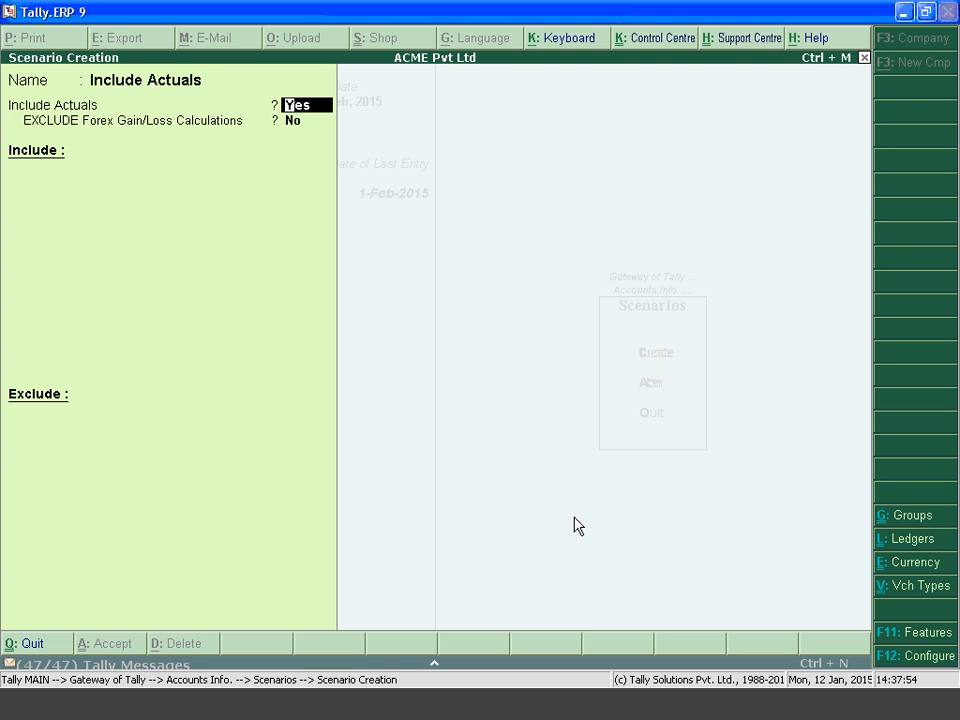
key(Return)
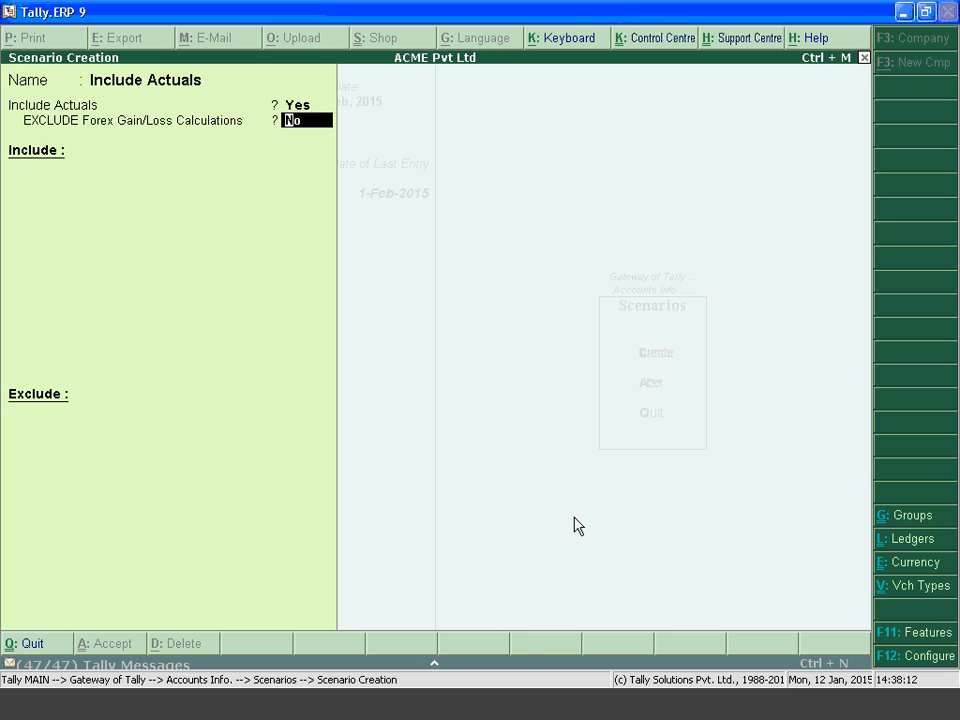
key(Return)
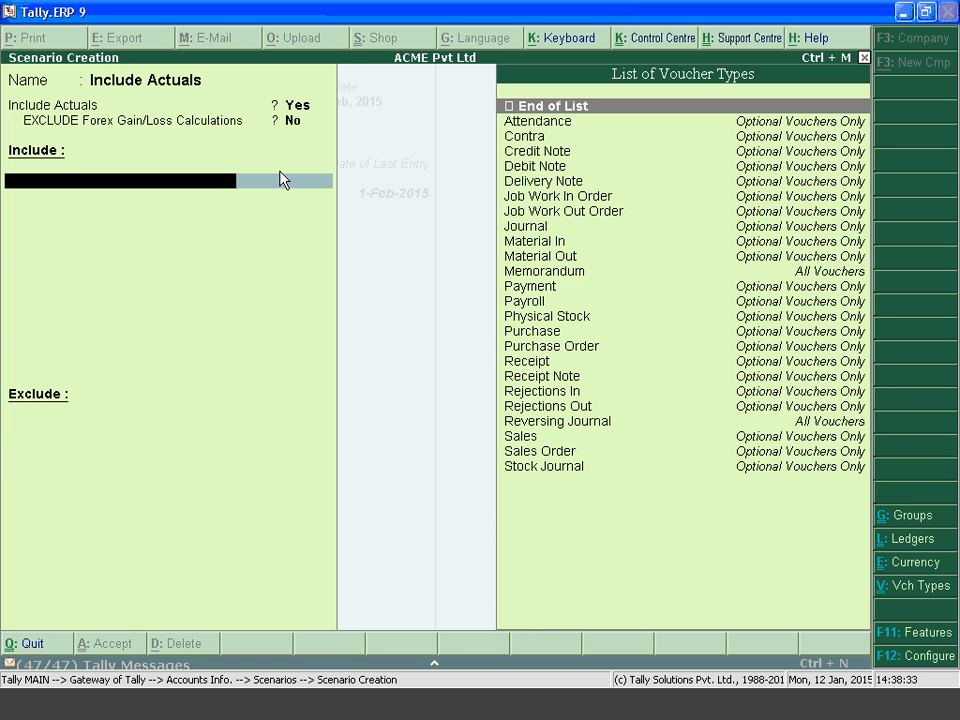
key(Return)
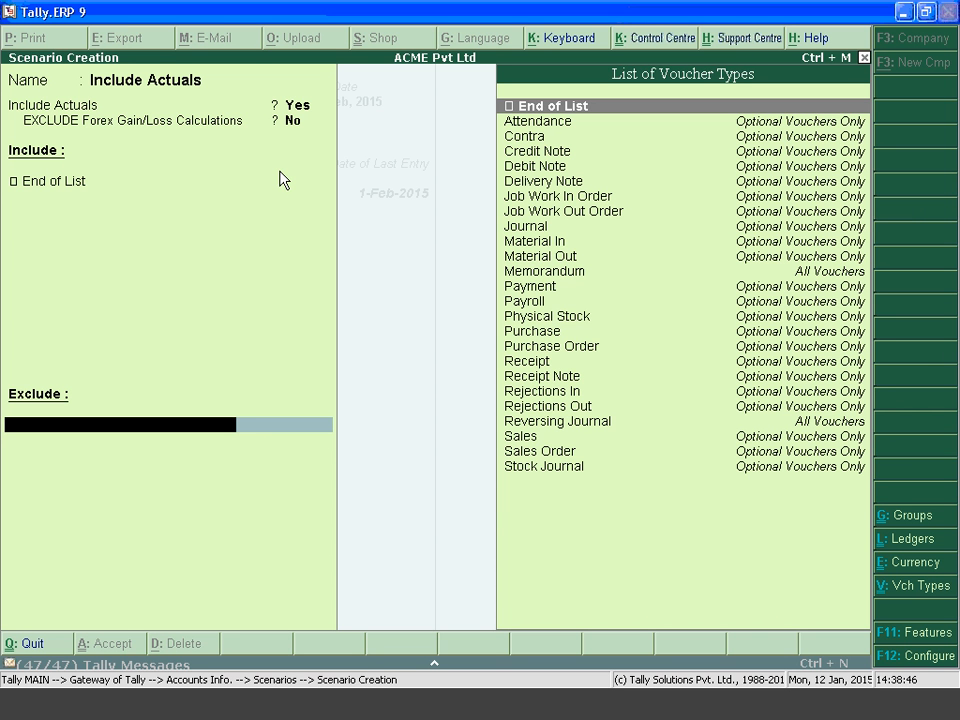
key(BackSpace)
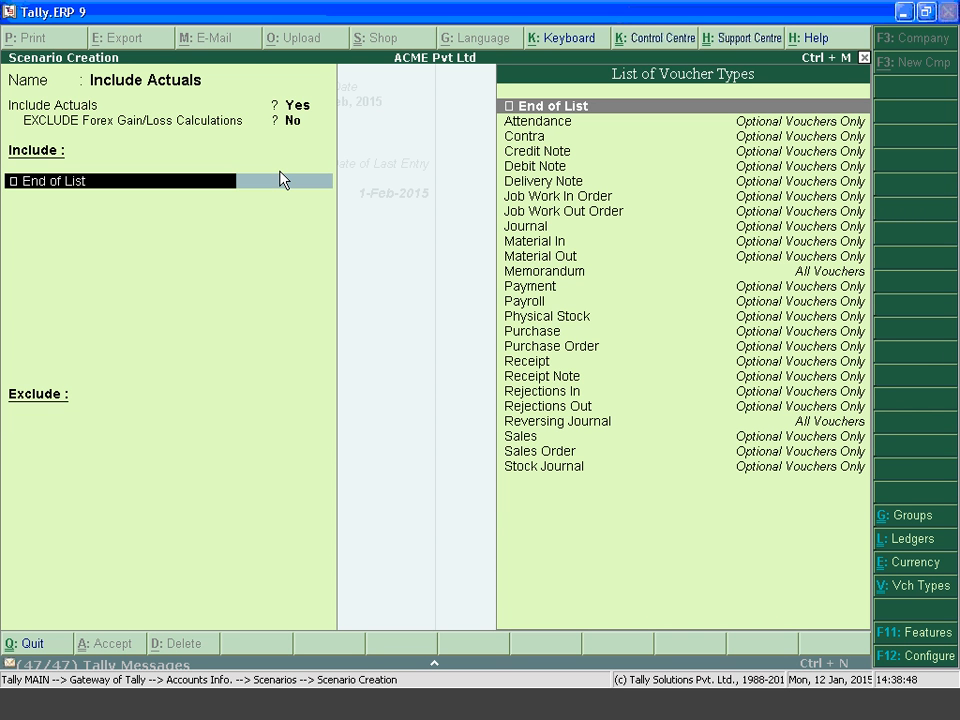
key(Return)
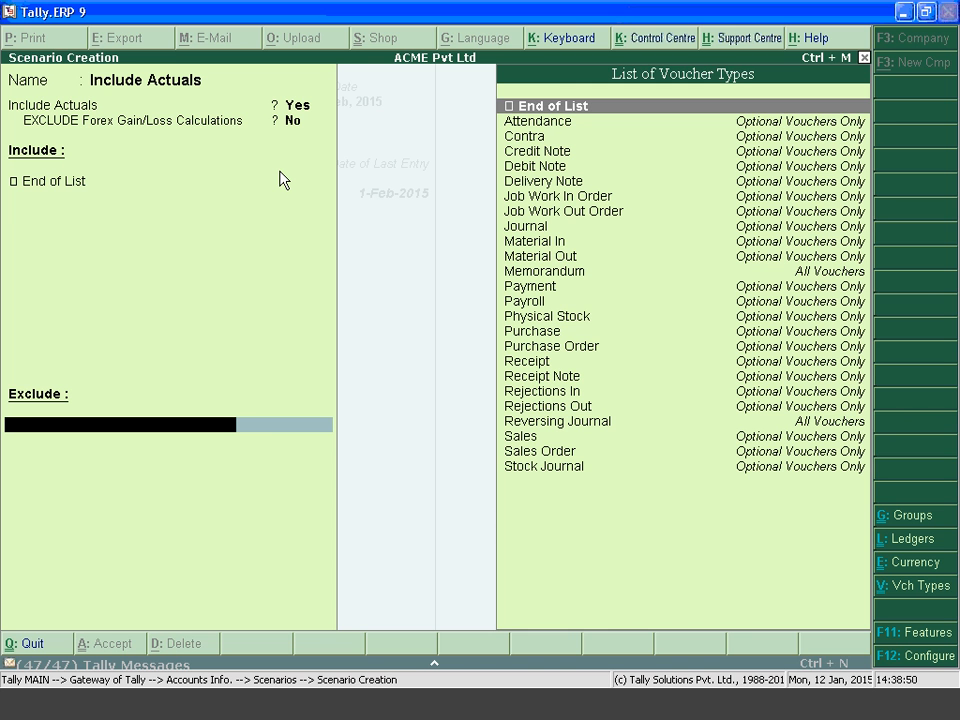
key(Down)
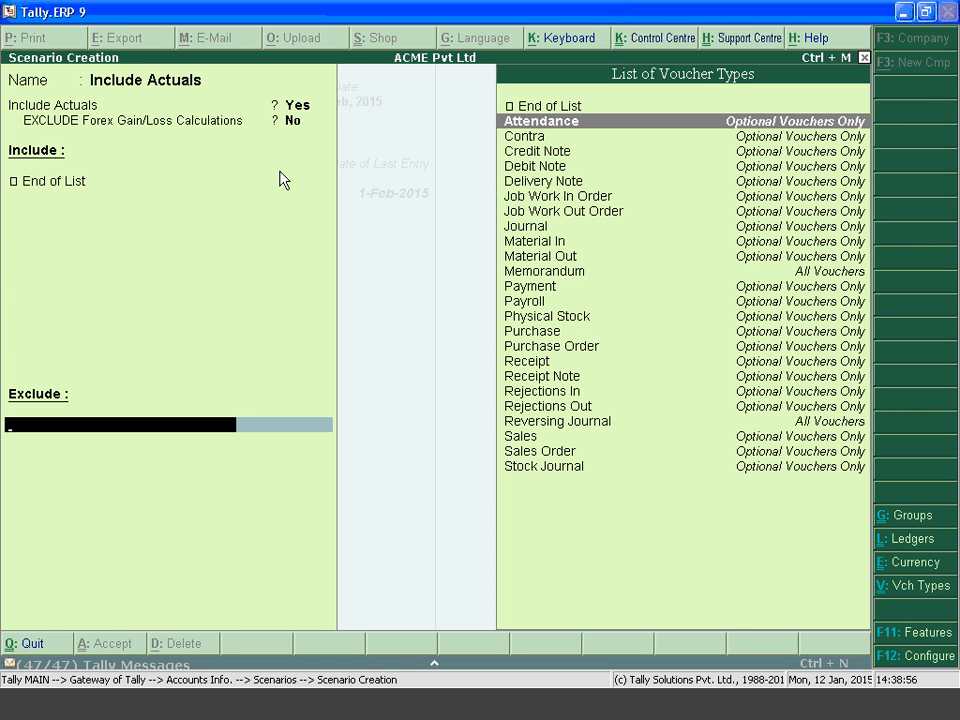
key(Up)
key(BackSpace)
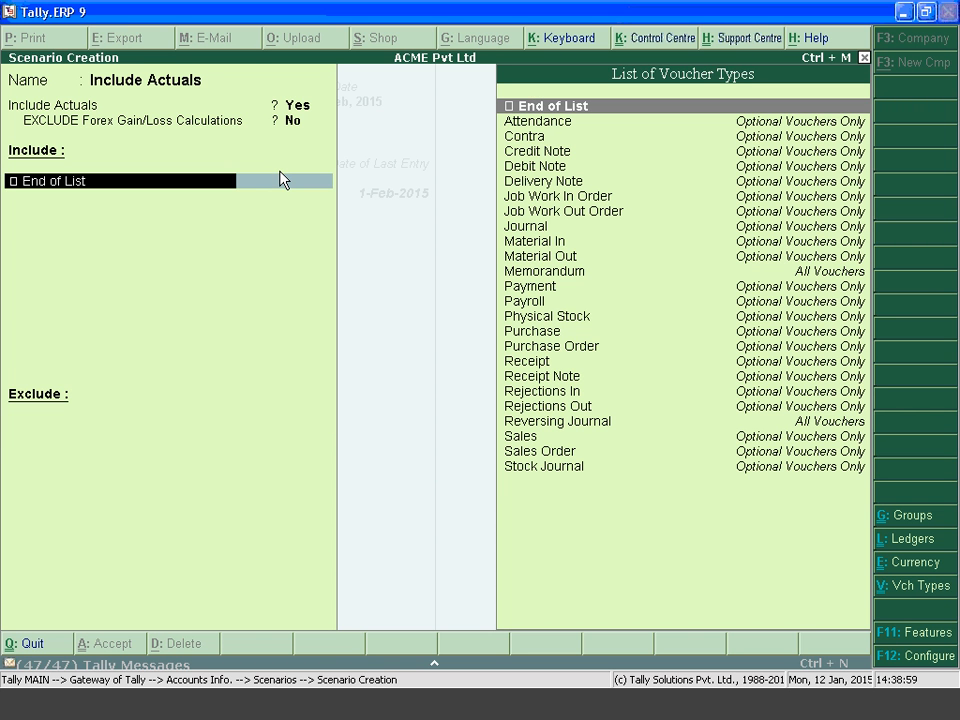
Include the Reversing Journal voucher type in the scenario, exclude no voucher types and save the scenario.
text(R)
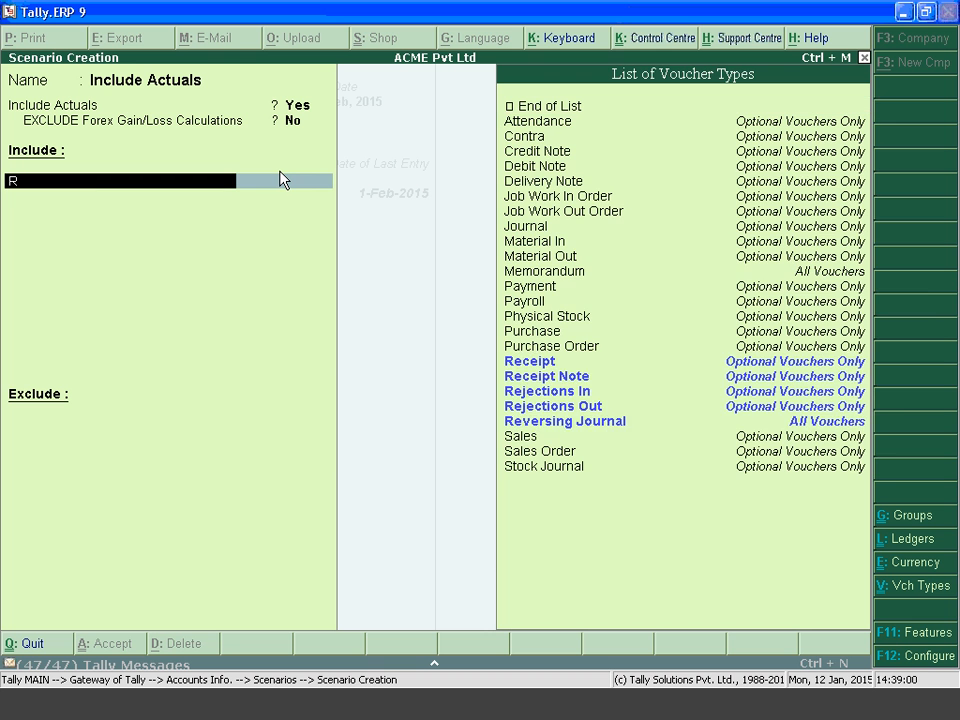
text(e)
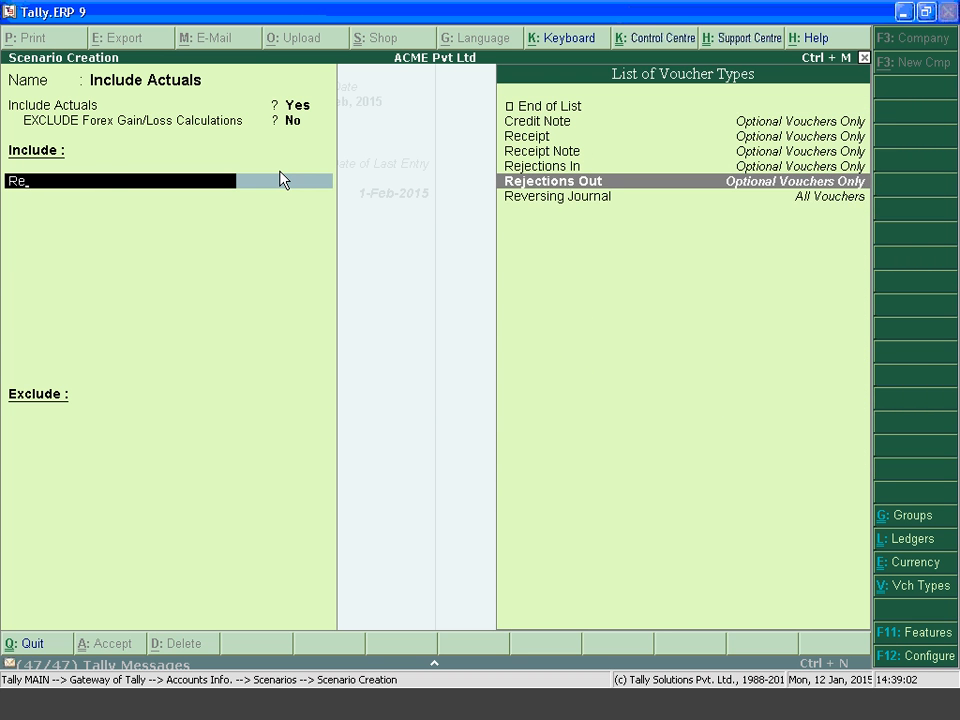
key(Down)
key(Return)
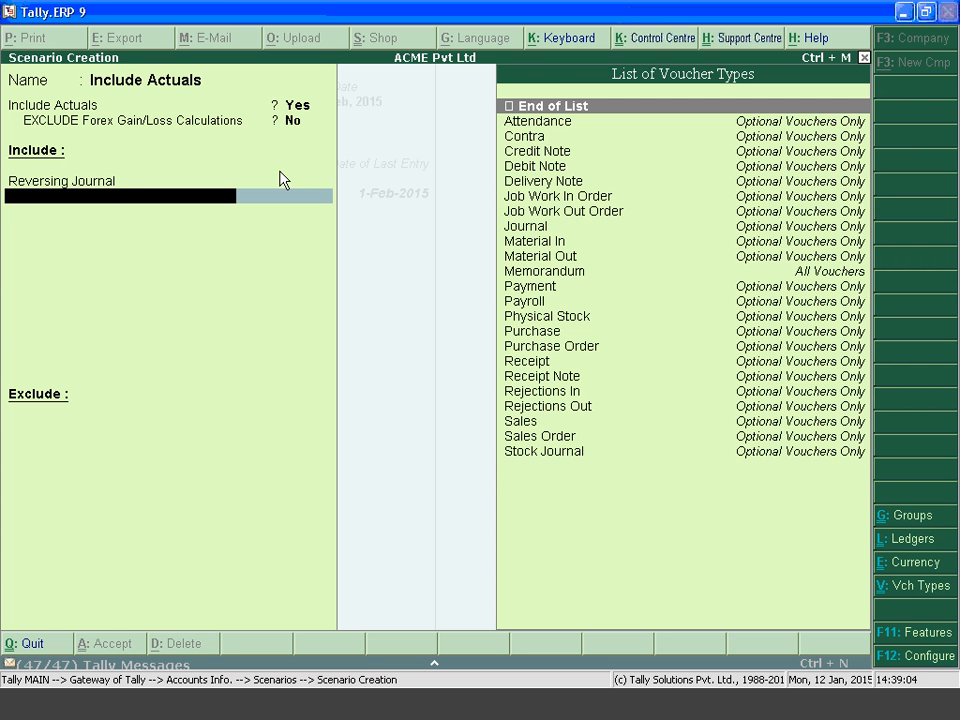
key(Return)
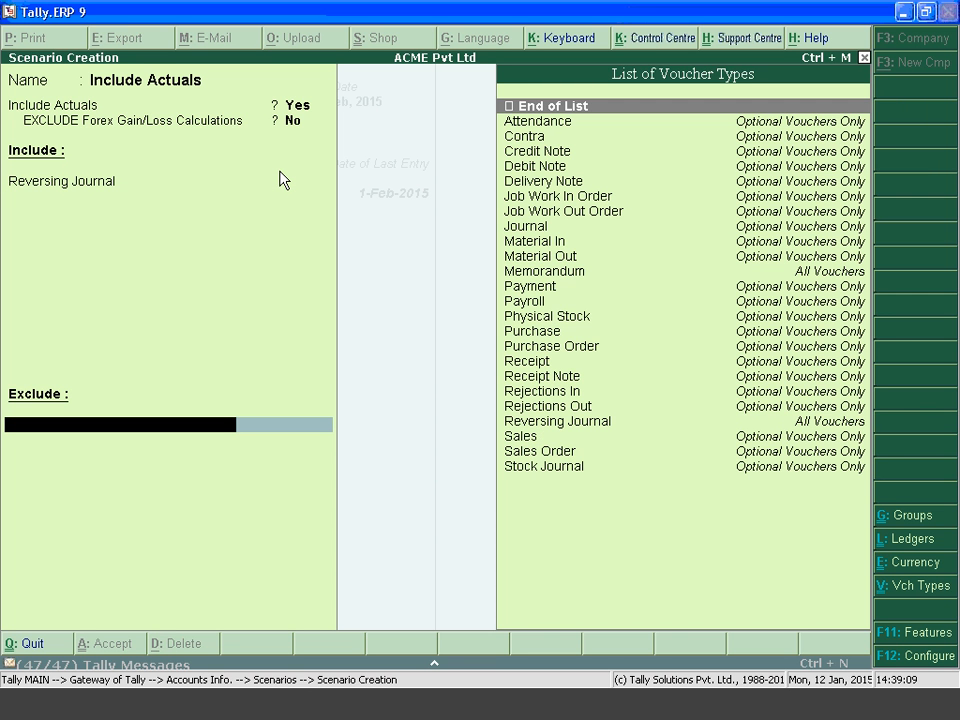
key(Return)
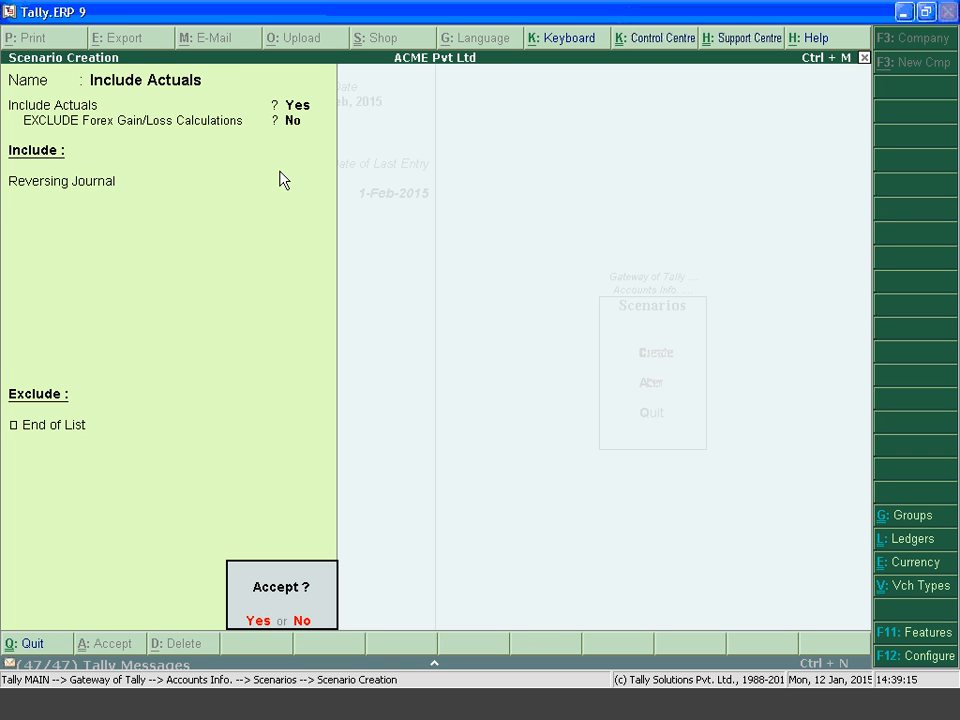
key(Return)
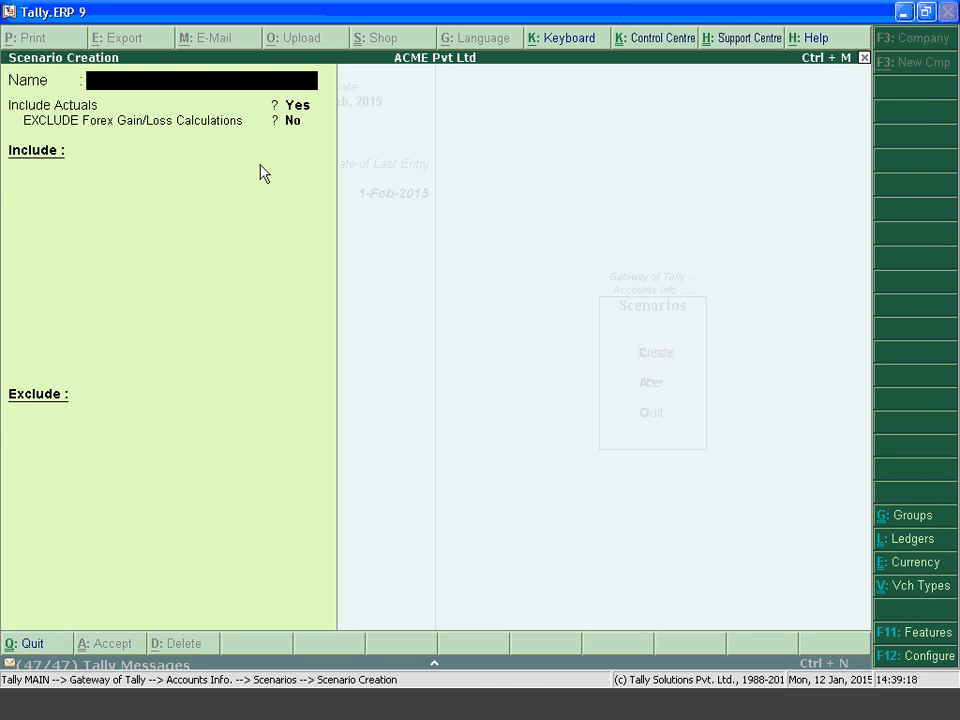
Leave the blank Scenario Creation form and open the Balance Sheet of ACME Pvt Ltd.
key(Escape)
key(Return)
key(Escape)
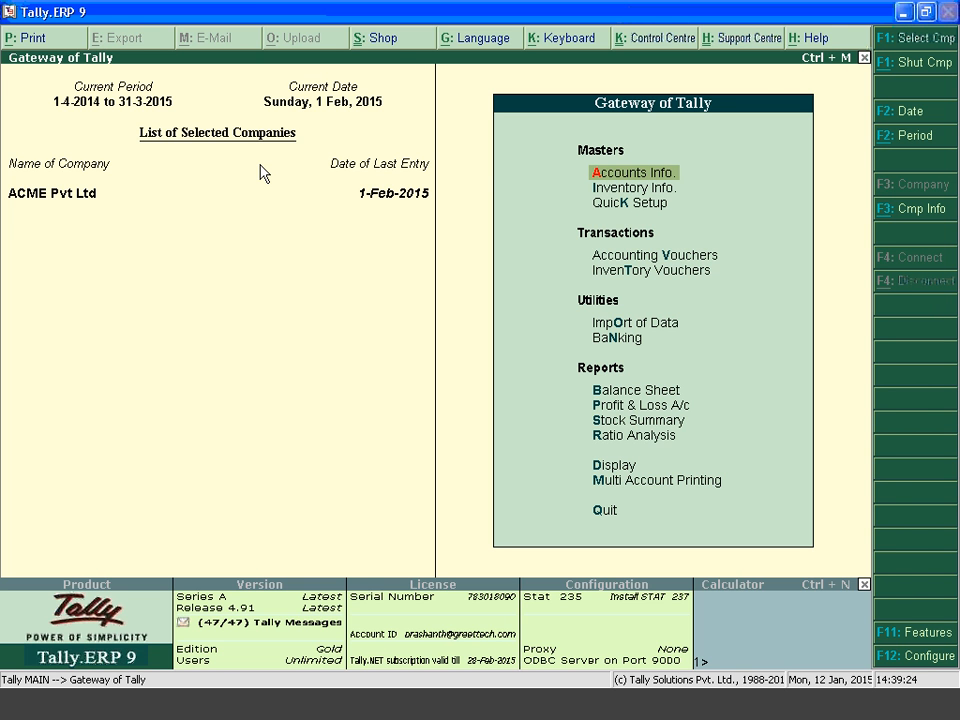
key(b)
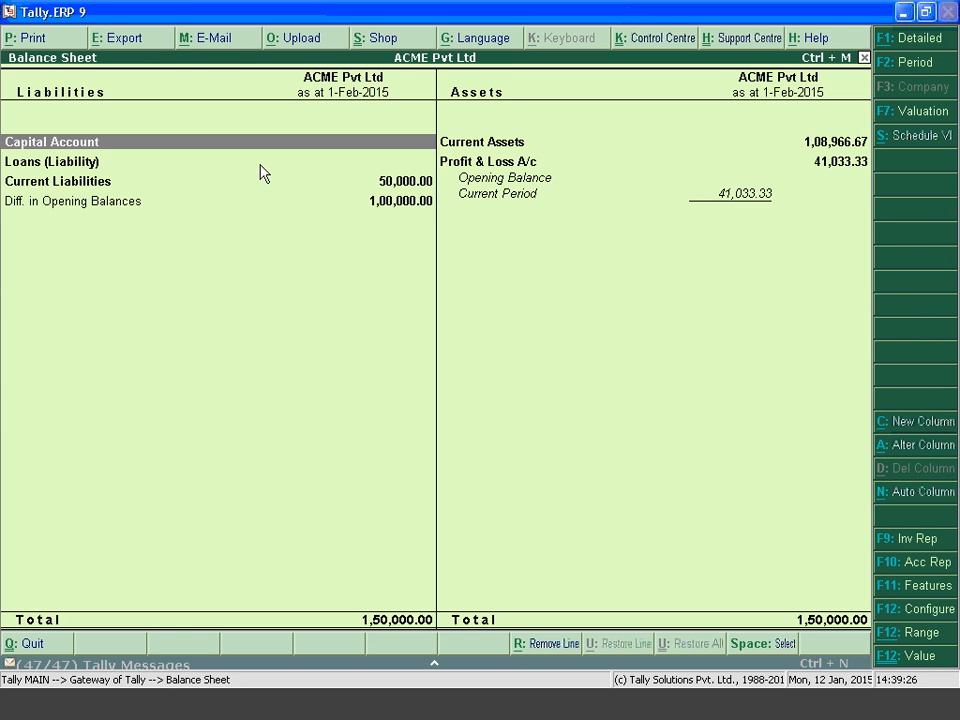
Configure the Balance Sheet with Show Vertical Balance Sheet set to Yes.
key(F12)
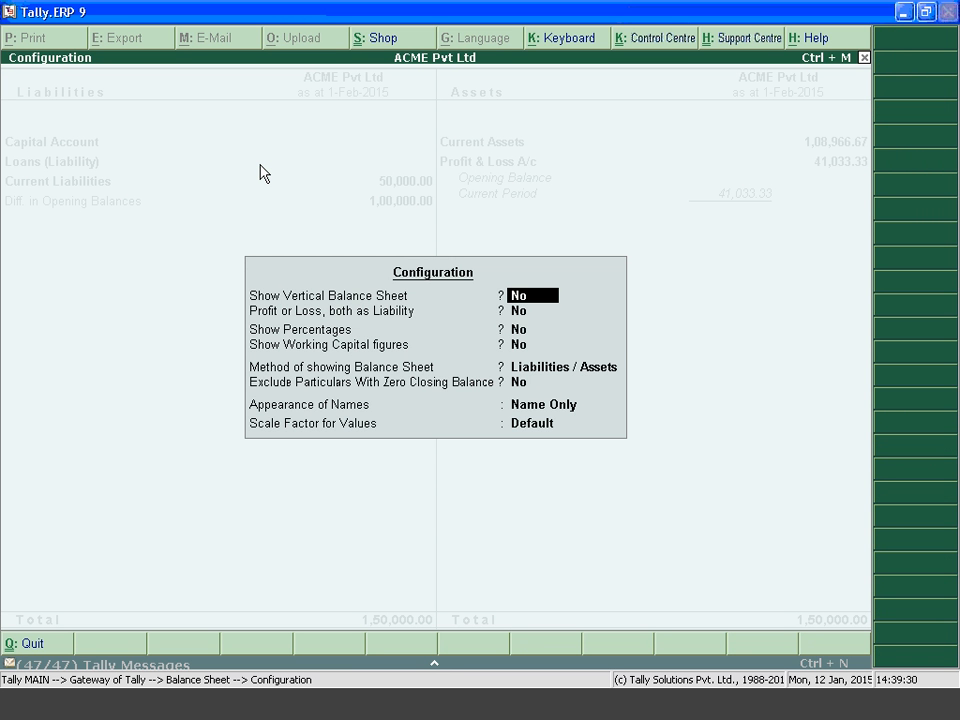
key(y)
key(ctrl+a)
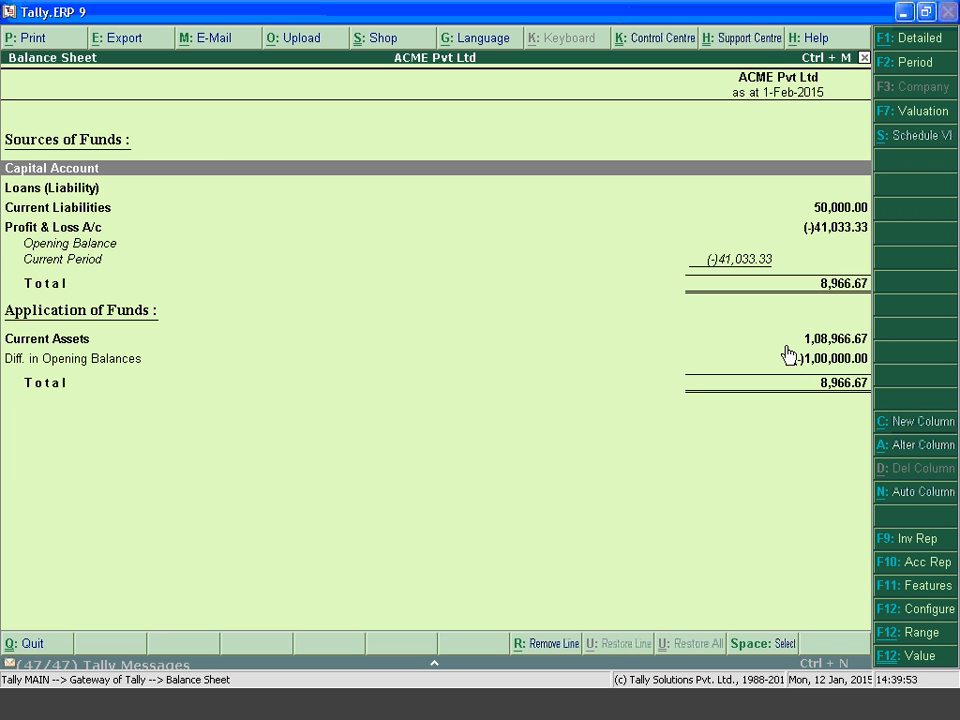
Add a column from 1-4-2014 to 1-2-2015 in Base Currency with Default stock valuation, showing the Include Actuals scenario without variance.
key(alt+c)
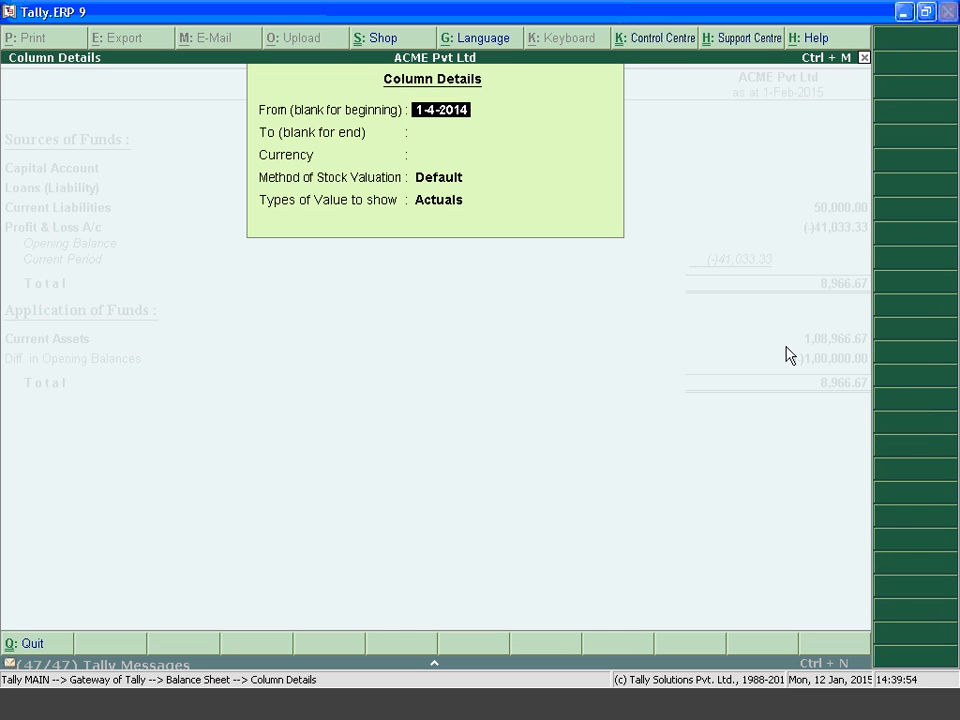
key(Return)
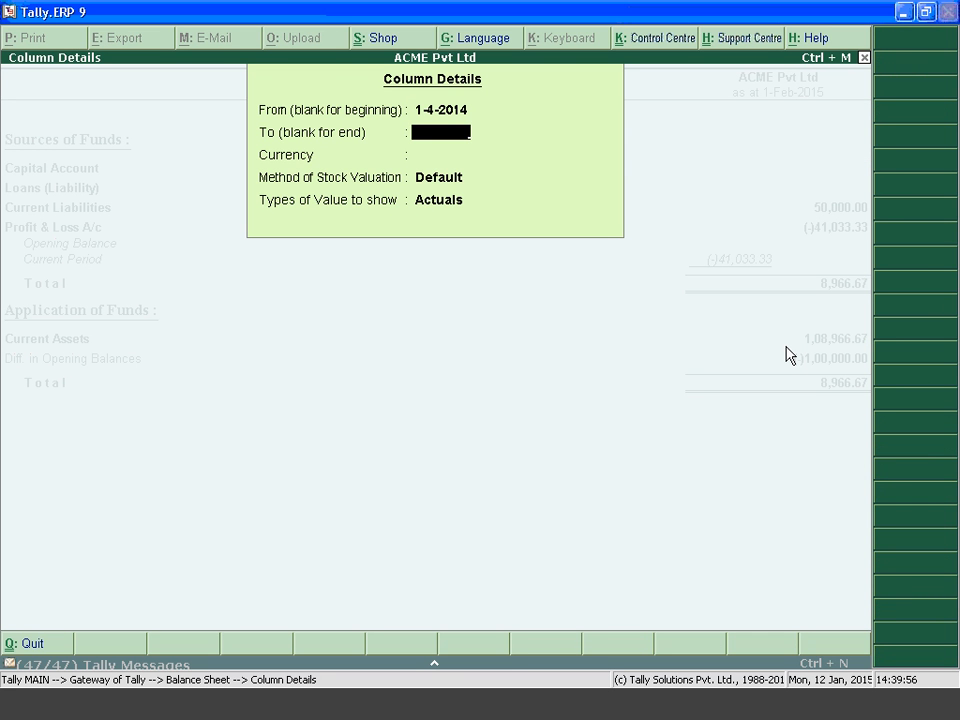
text(1.2.2015)
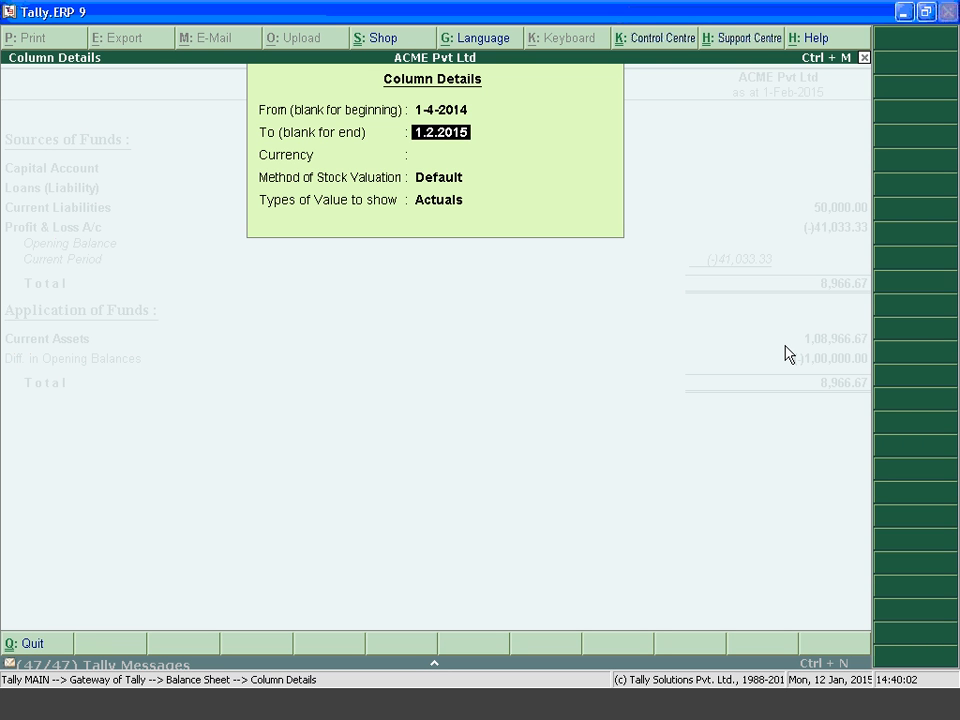
key(Return)
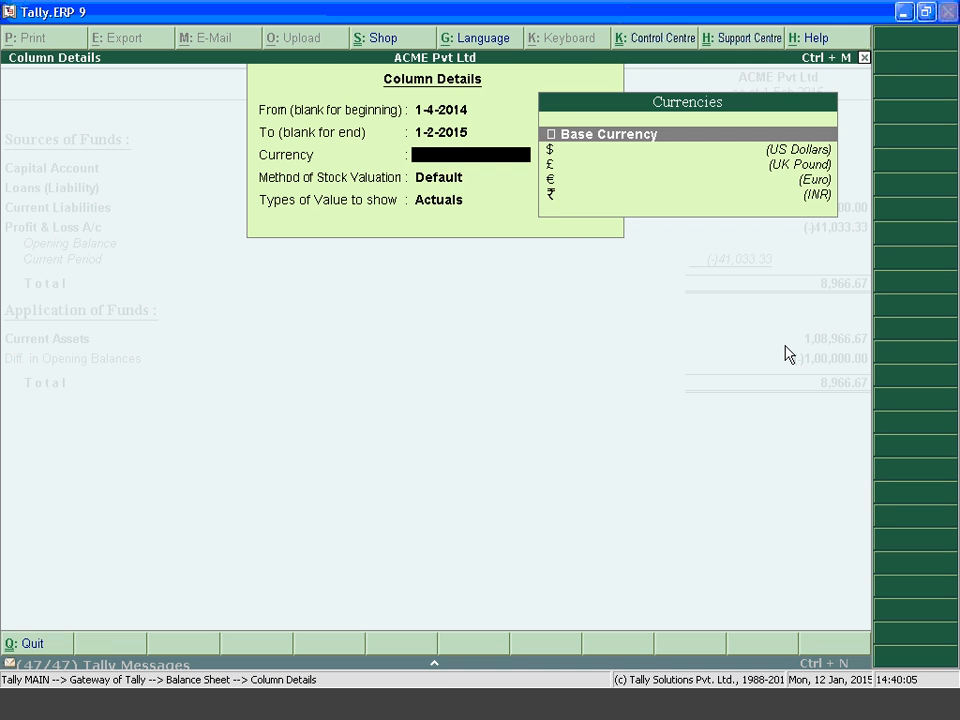
key(Return)
key(Return)
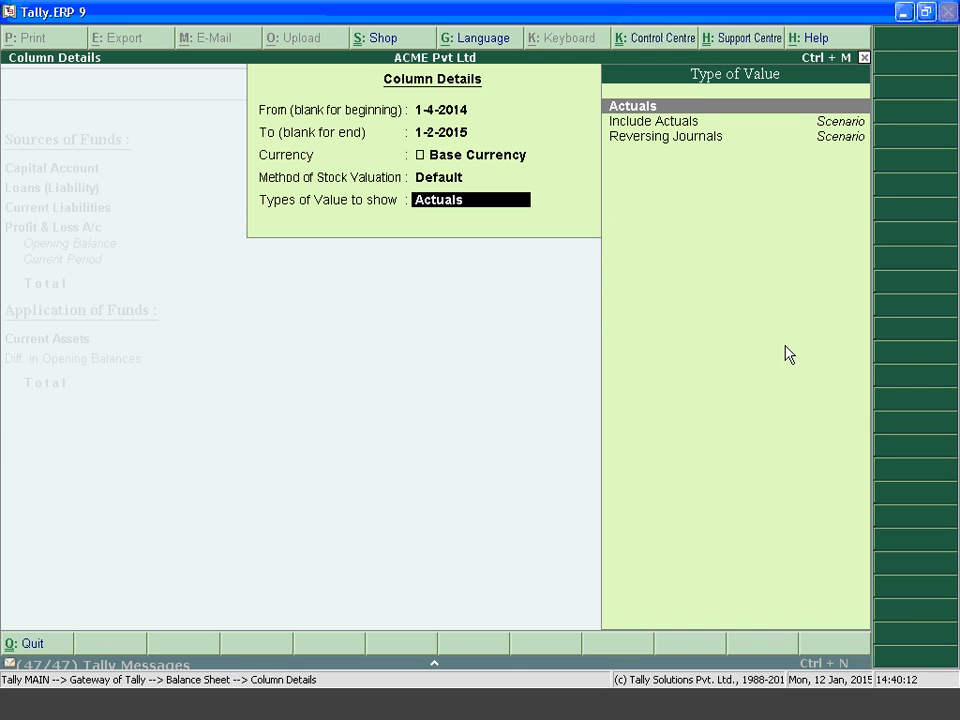
key(Down)
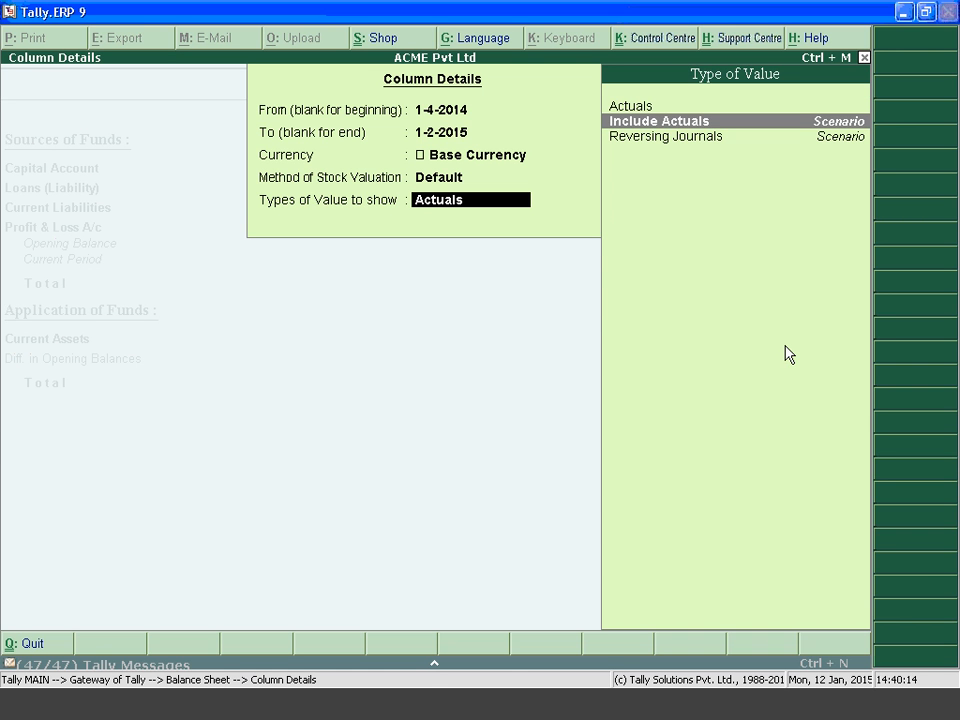
key(Return)
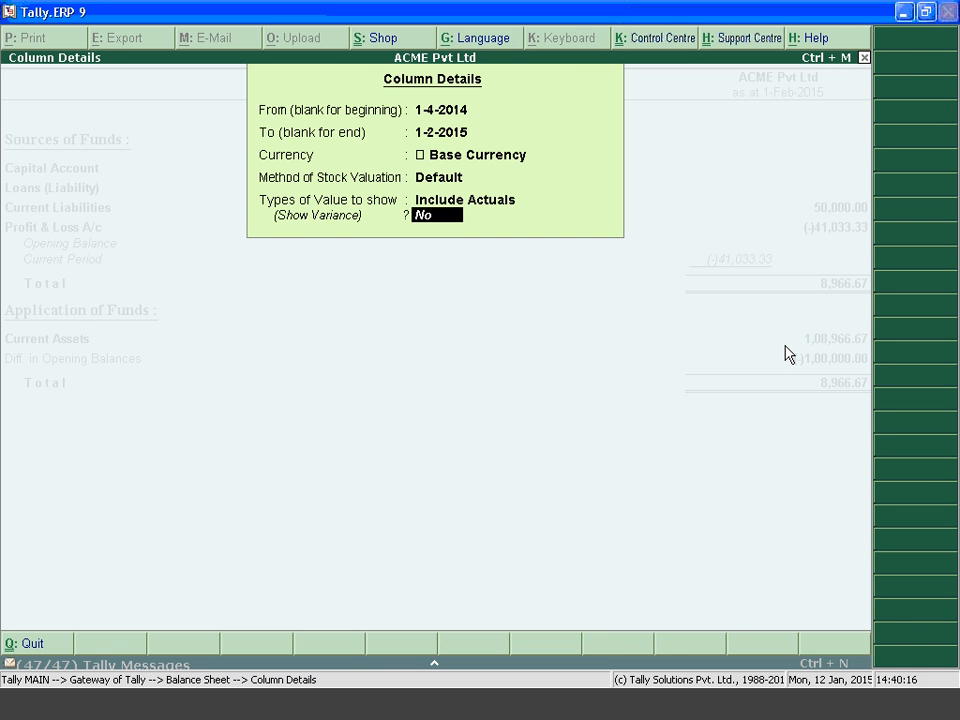
key(Return)
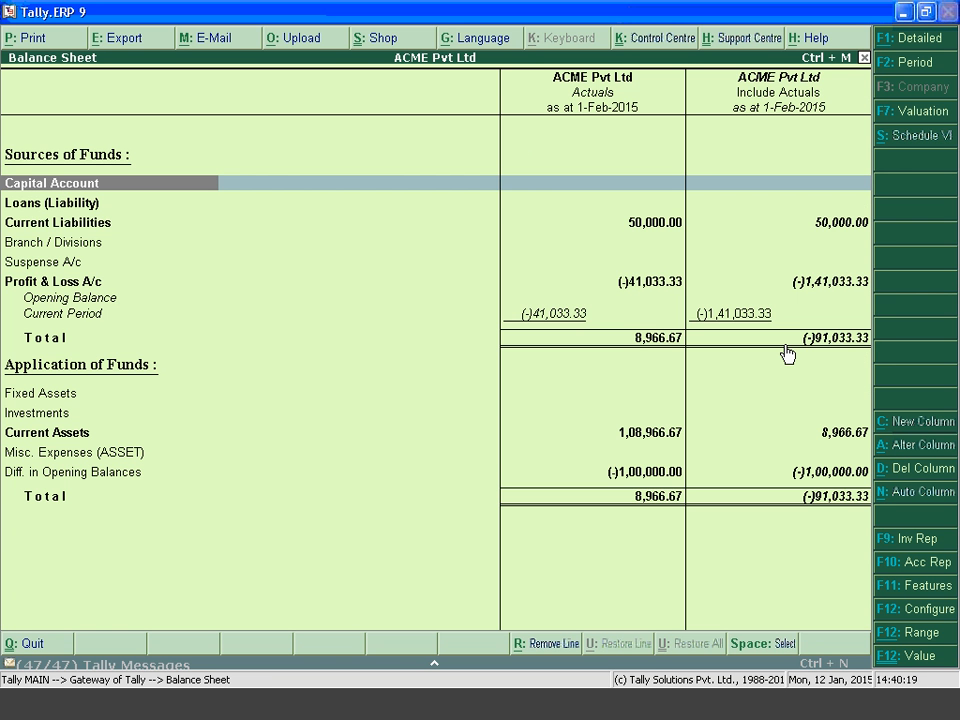
Expand Current Liabilities in the Balance Sheet to compare its sub-groups across the Actuals and Include Actuals columns.
key(Down)
key(Down)
key(Down)
key(Down)
key(Down)
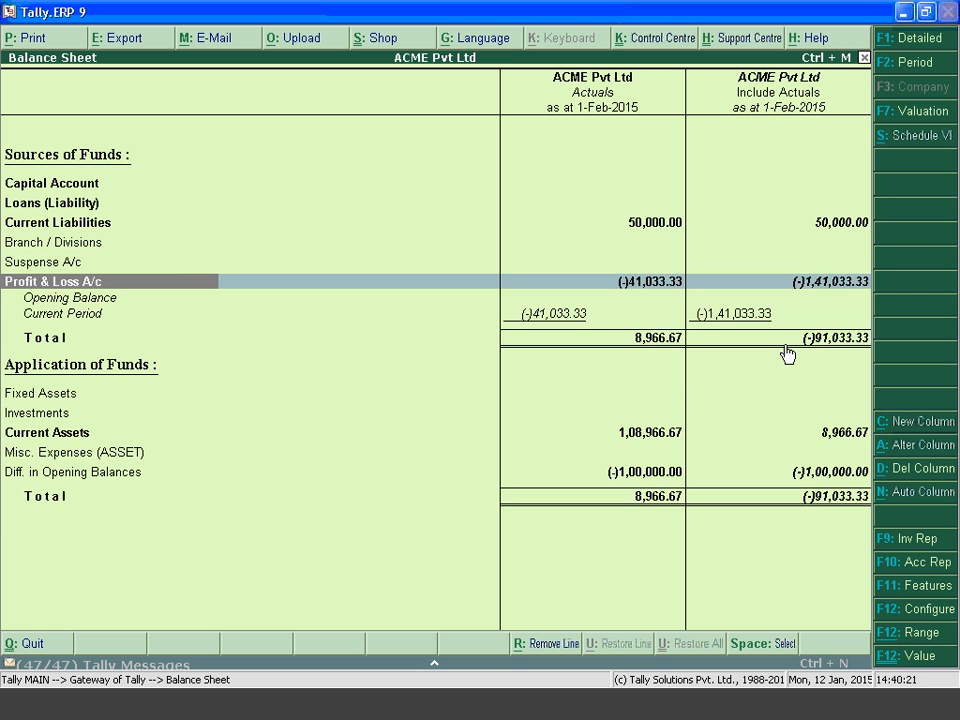
key(Up)
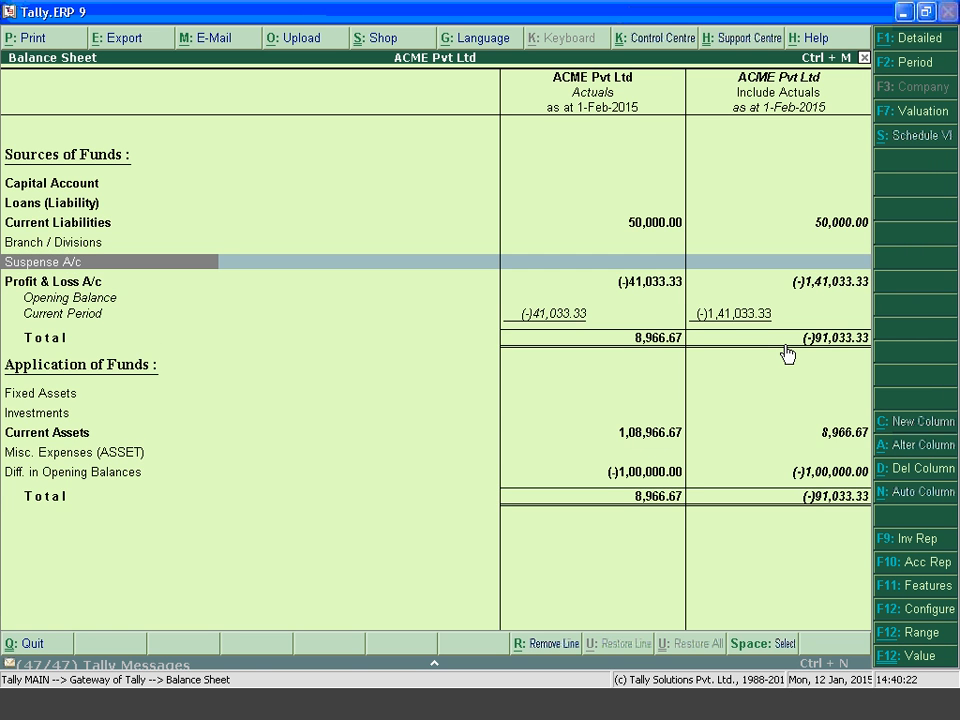
key(Up)
key(Up)
key(shift+Return)
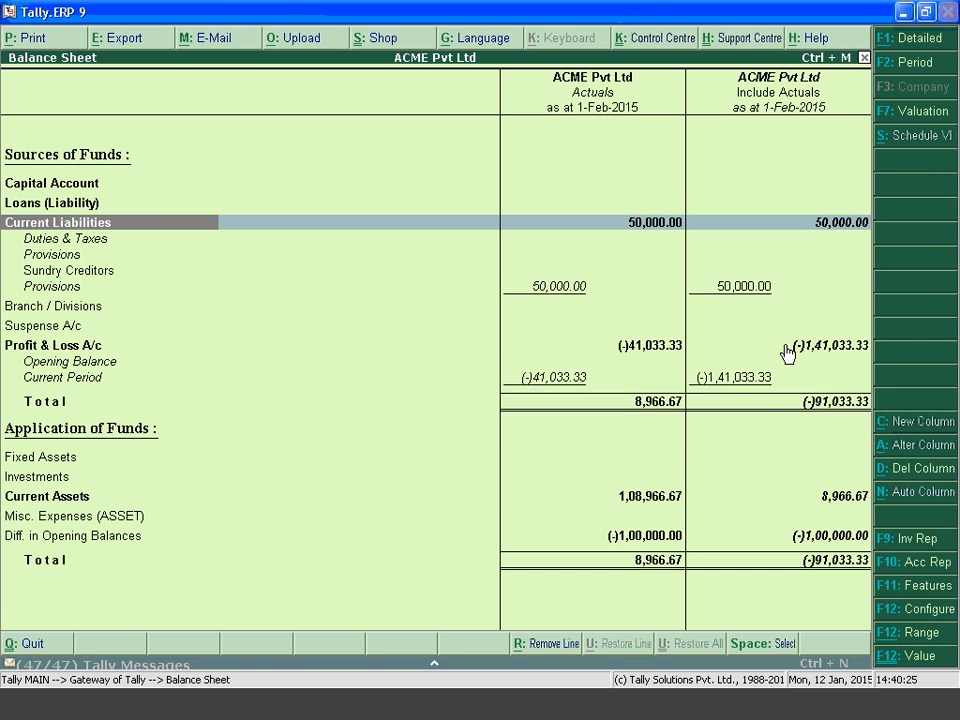